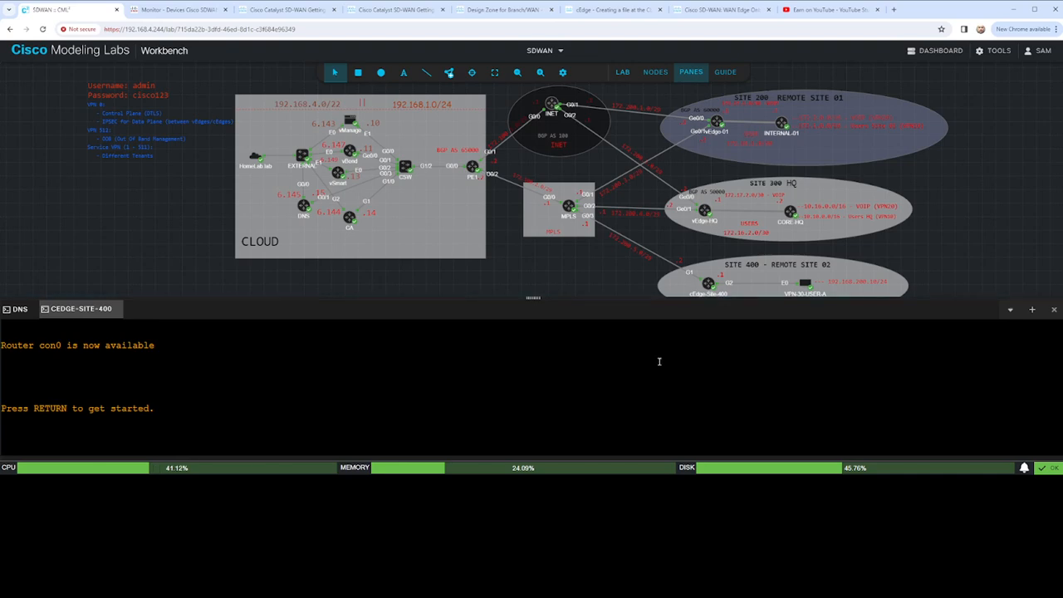
- Log in to the cEdge-Site-400 console with the username admin and the account password
key(Return)
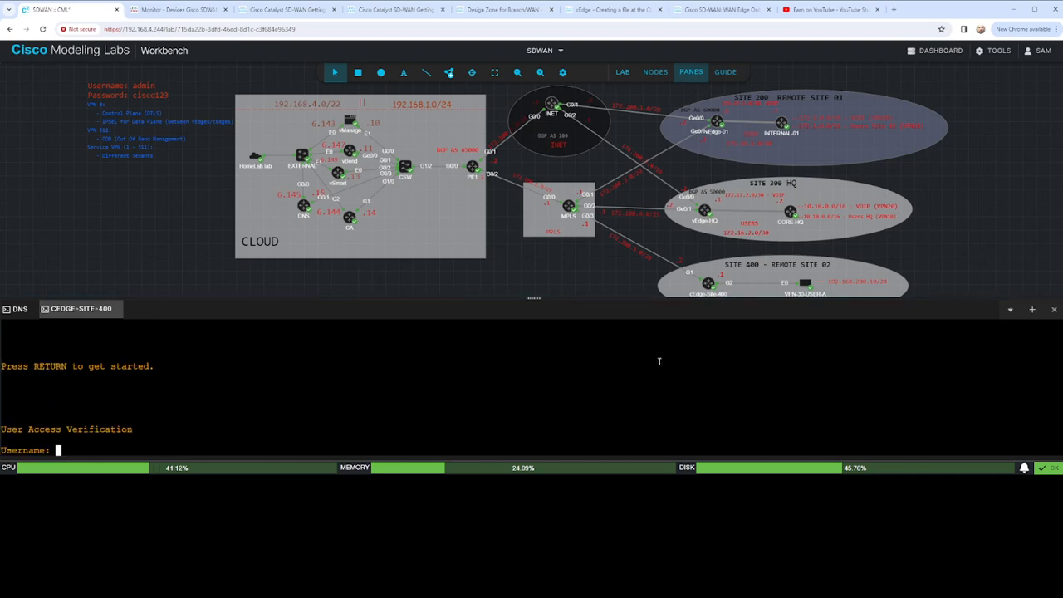
text(admin)
key(Return)
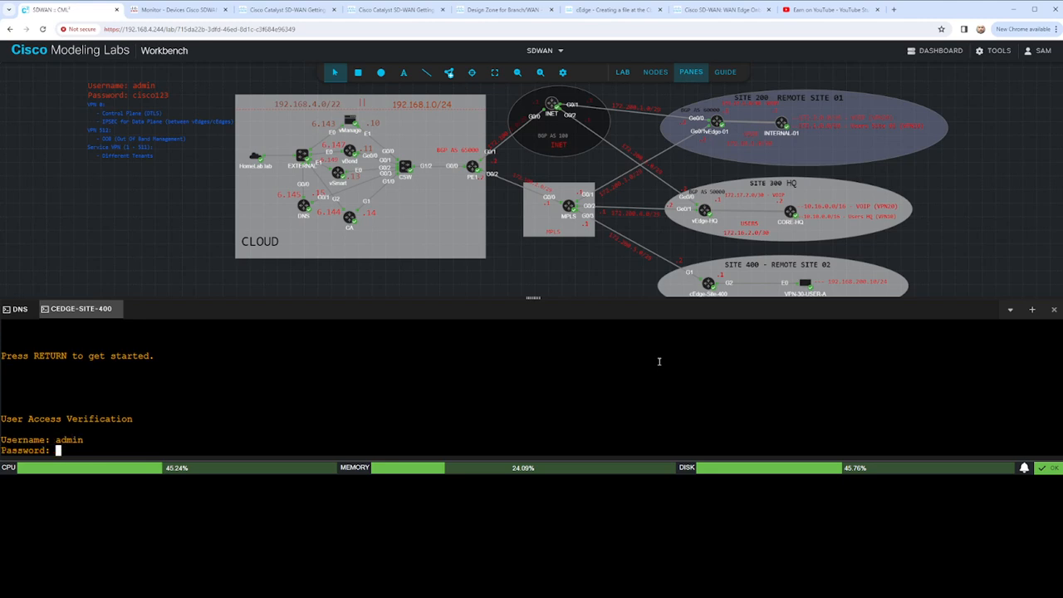
text(cisco123)
key(Return)
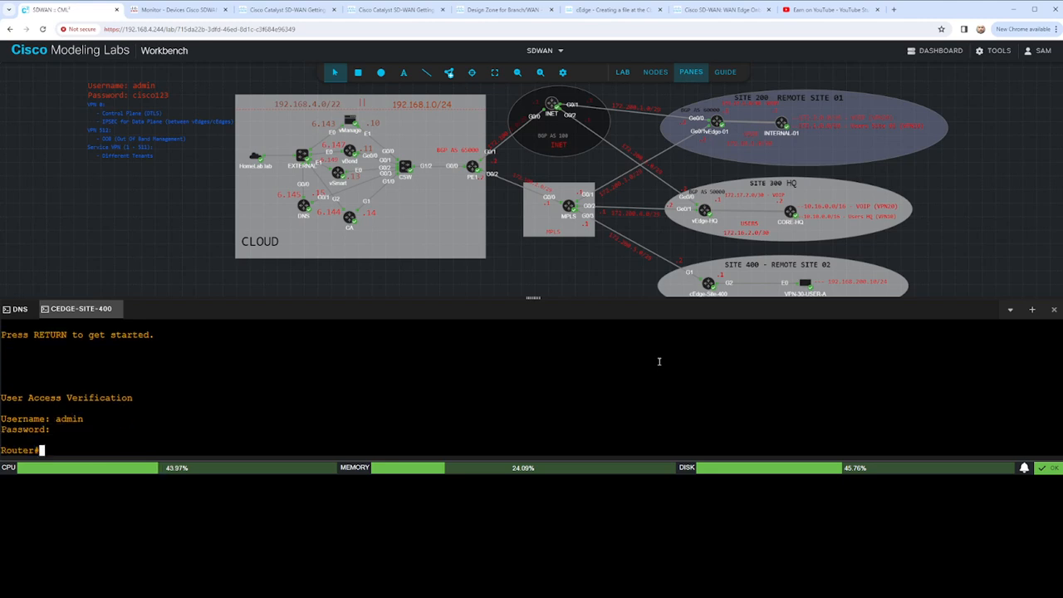
key(Return)
key(Return)
key(Return)
key(Return)
key(Return)
key(Return)
key(Return)
key(Return)
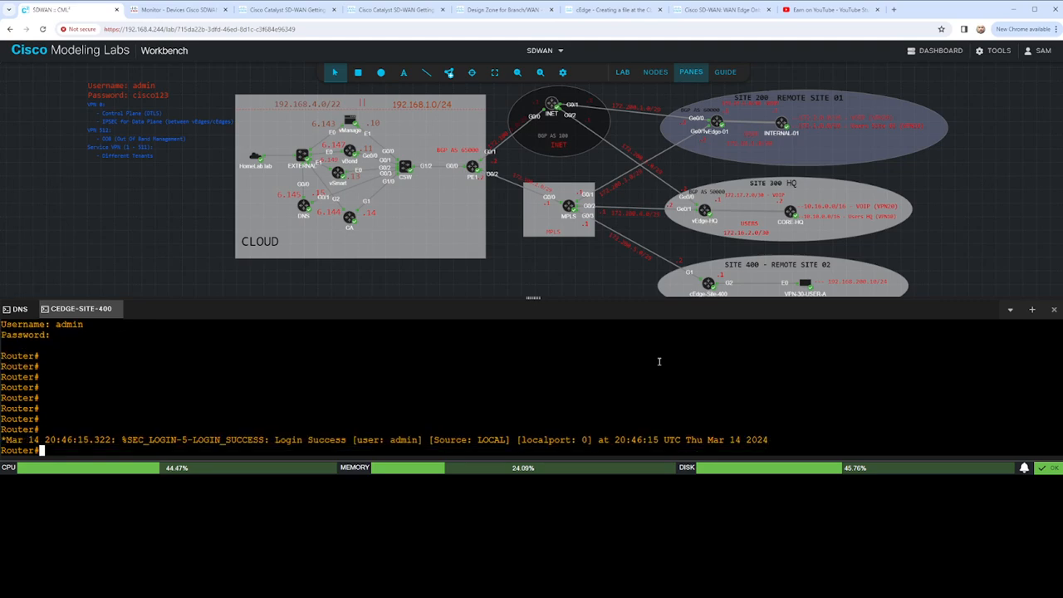
key(Return)
key(Return)
- List the ciscosdwan.cfg file in the router's bootflash
text(dir )
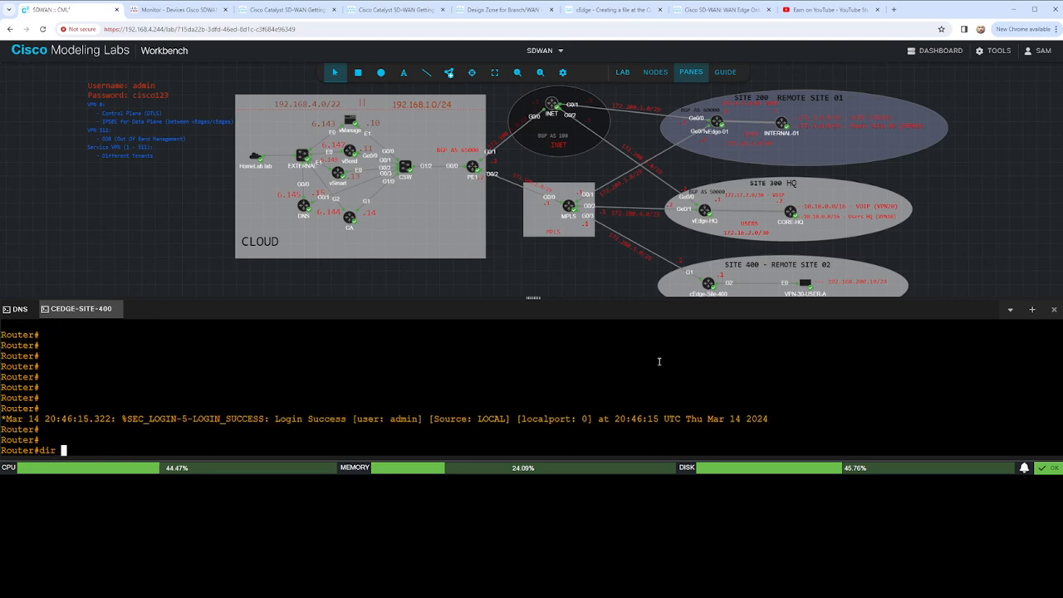
text(bootflash)
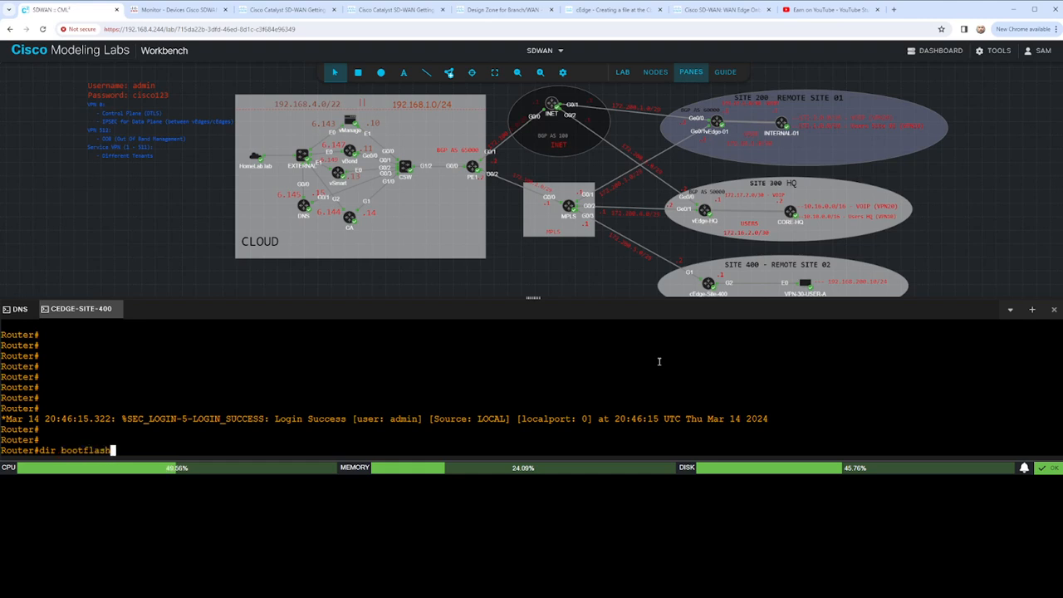
text(:sic)
key(BackSpace)
key(BackSpace)
key(BackSpace)
text(cis)
key(Tab)
key(Return)
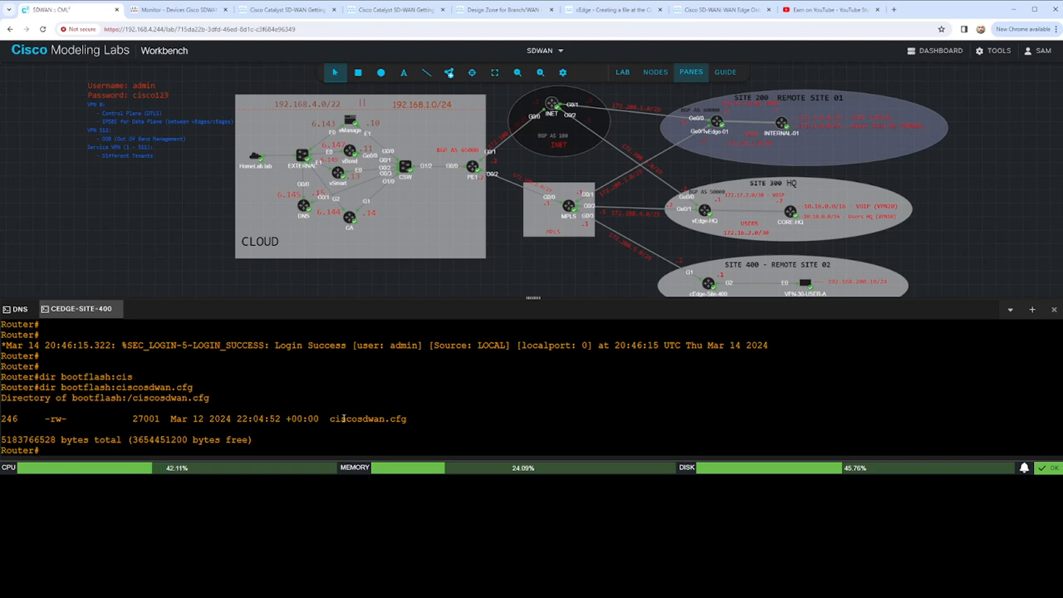
- Highlight the ciscosdwan file name in the directory listing and return to a fresh prompt
drag(330, 418, 407, 419)
click(380, 426)
drag(330, 418, 384, 419)
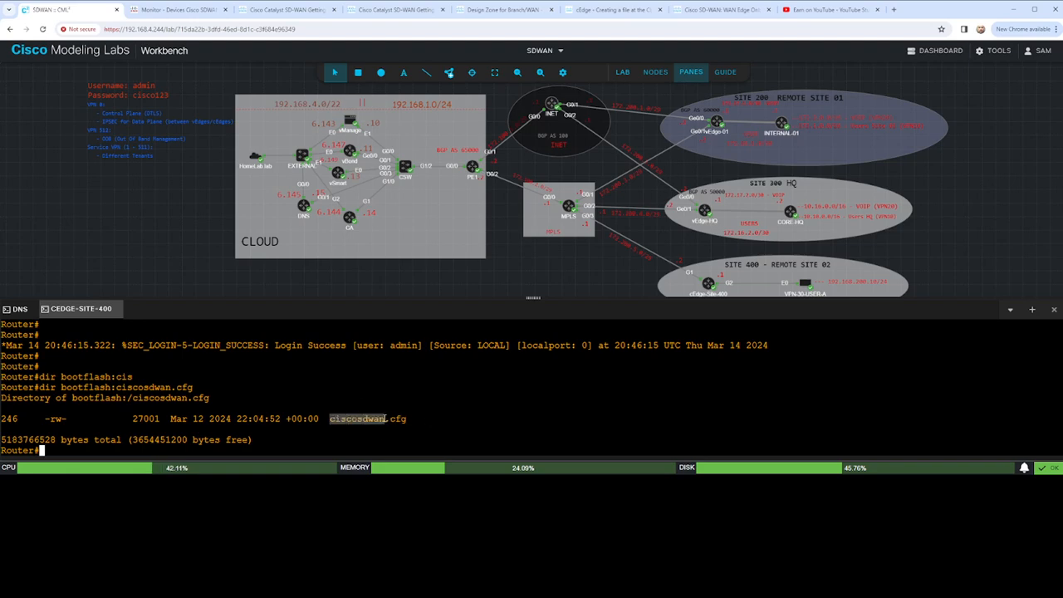
key(Return)
key(Return)
key(Return)
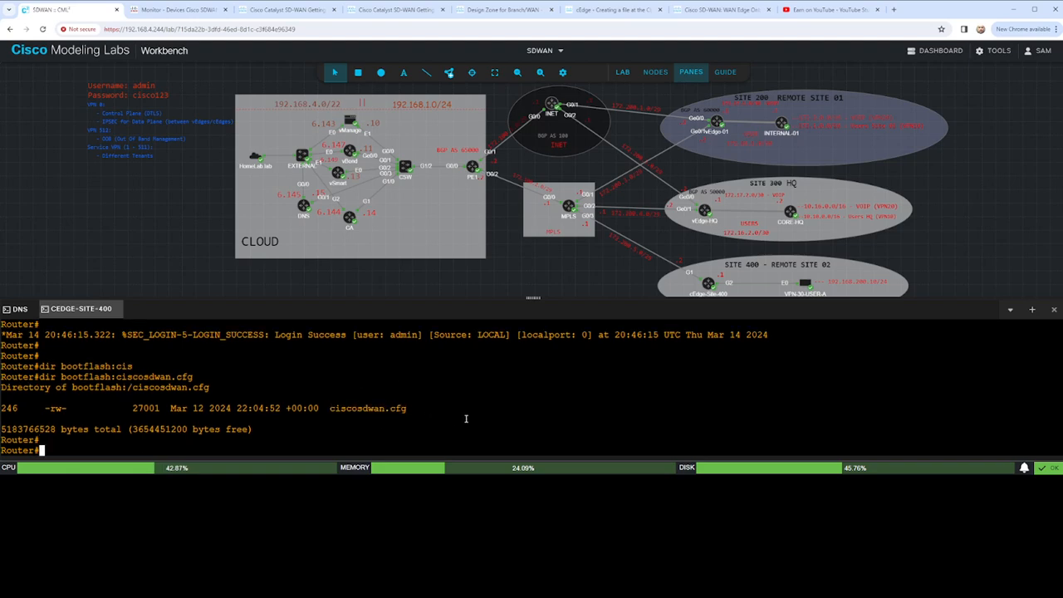
- Display the contents of bootflash:ciscosdwan.cfg with the more command and page through to its end
text(more boot)
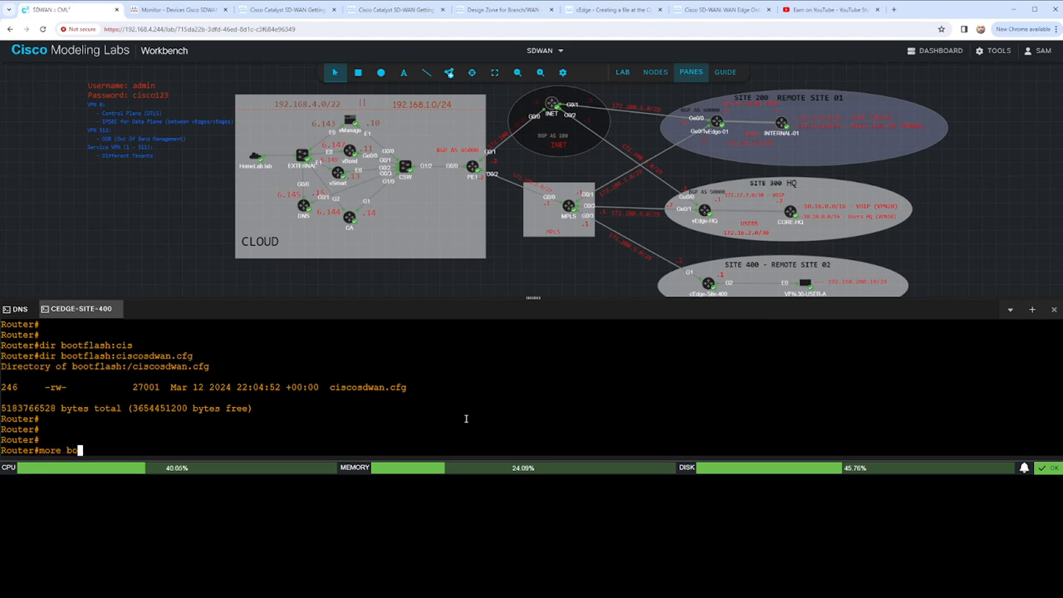
key(Tab)
text(cisc)
key(Tab)
key(Return)
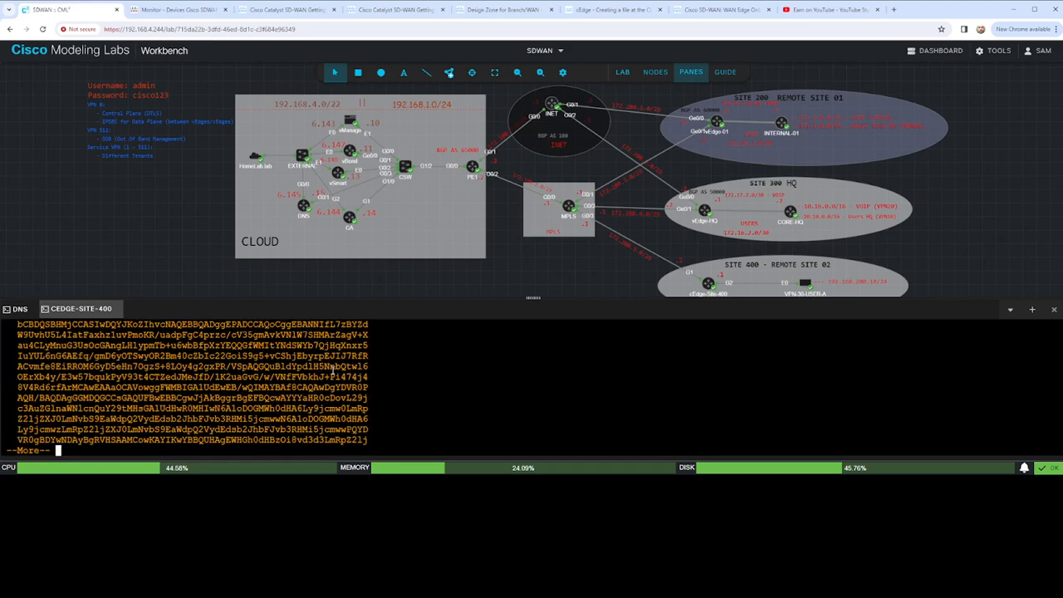
key(space)
key(space)
key(space)
key(space)
key(space)
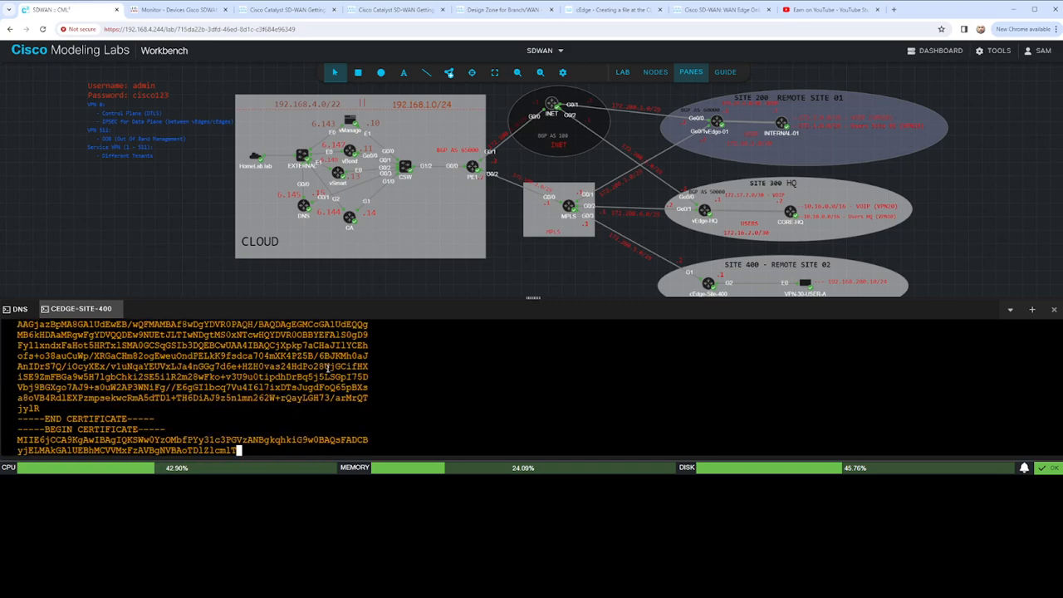
key(space)
key(space)
key(space)
key(space)
key(space)
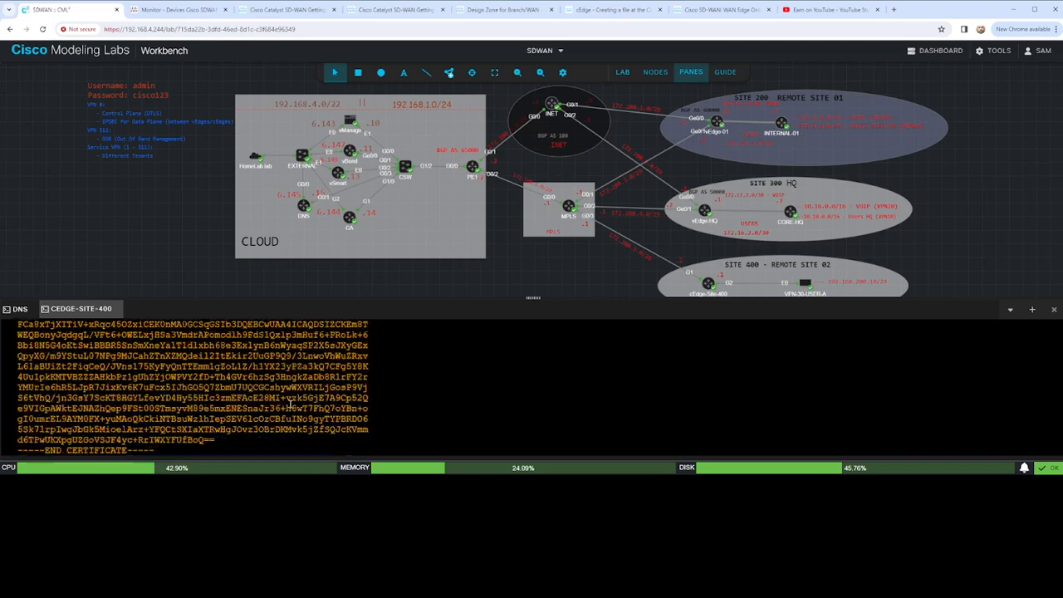
- Examine the vinitparam section at the start of ciscosdwan.cfg, highlighting its org, vbond, wanif and rcc entries
scroll(287, 402, up, 20)
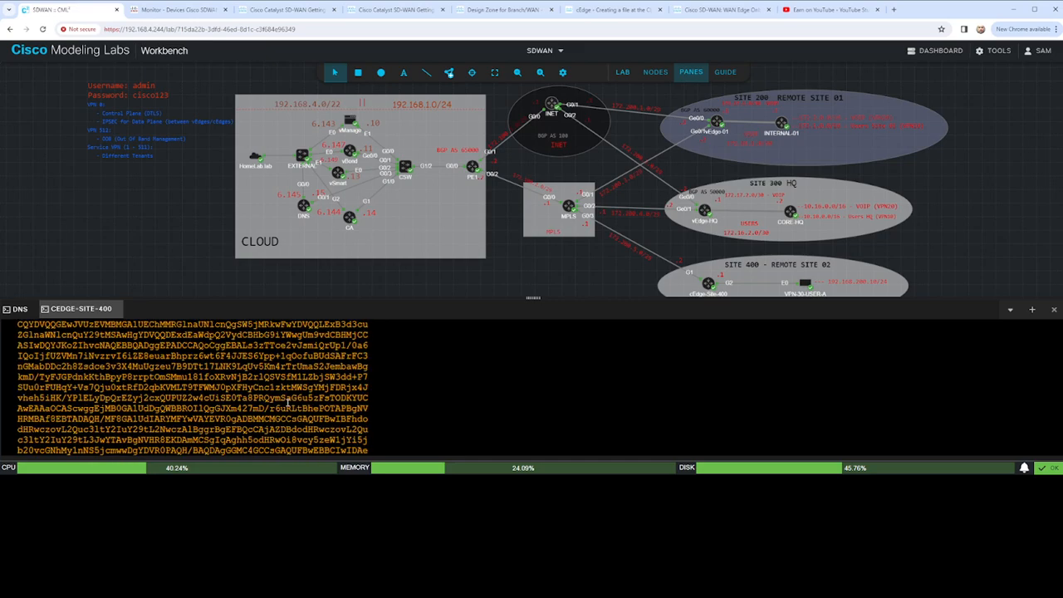
scroll(287, 402, up, 15)
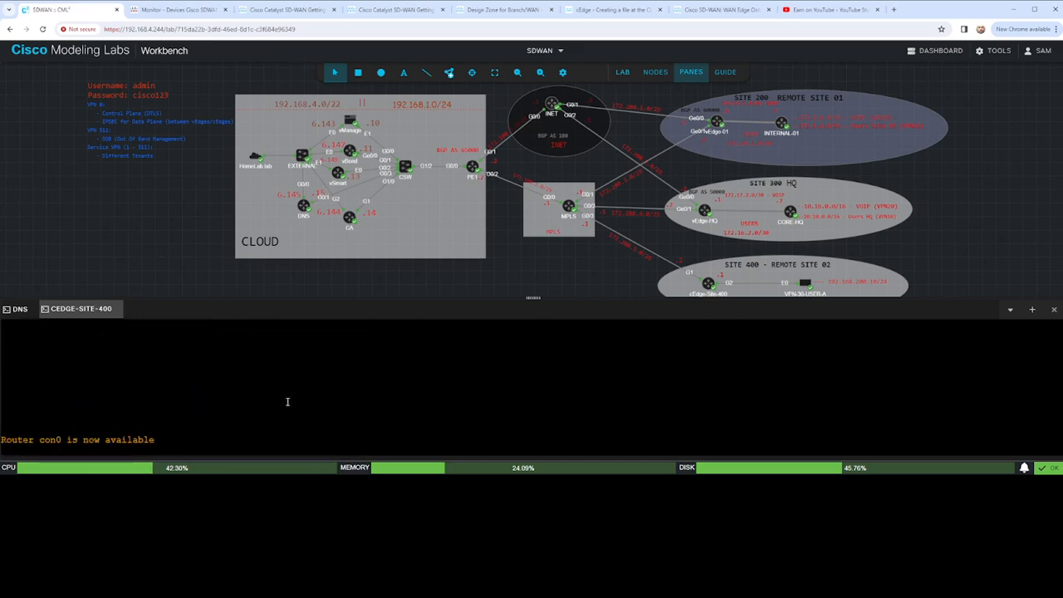
scroll(287, 401, down, 10)
scroll(289, 387, down, 3)
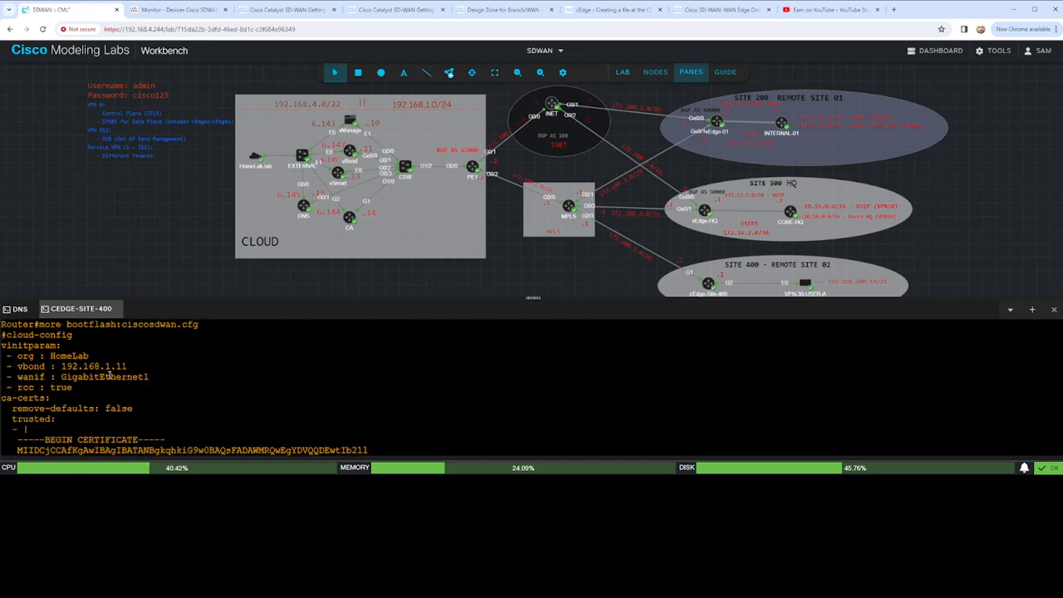
drag(4, 346, 122, 357)
click(73, 349)
click(103, 422)
drag(147, 377, 14, 368)
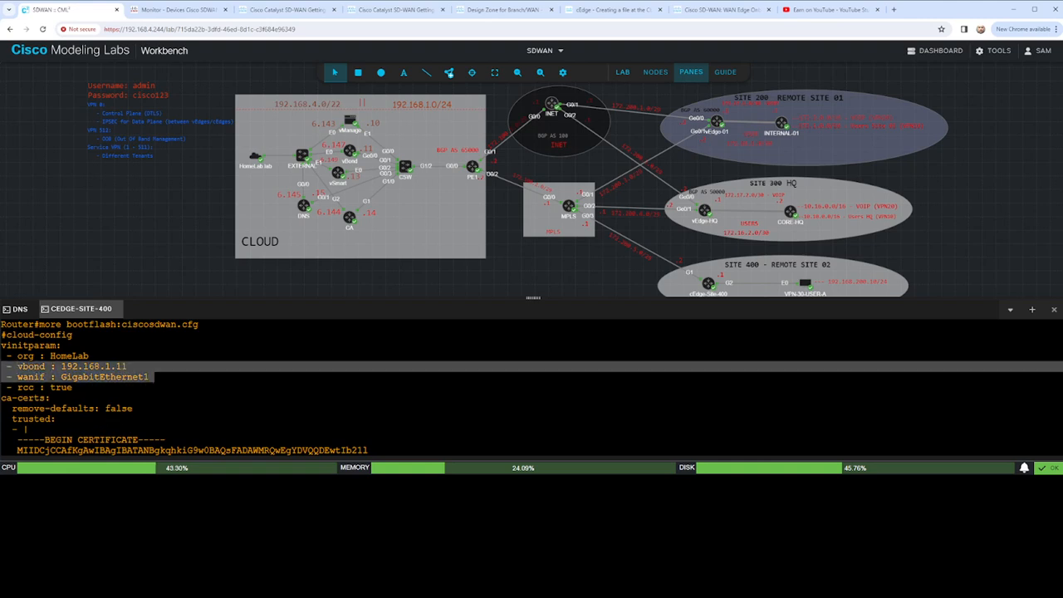
drag(81, 392, 15, 367)
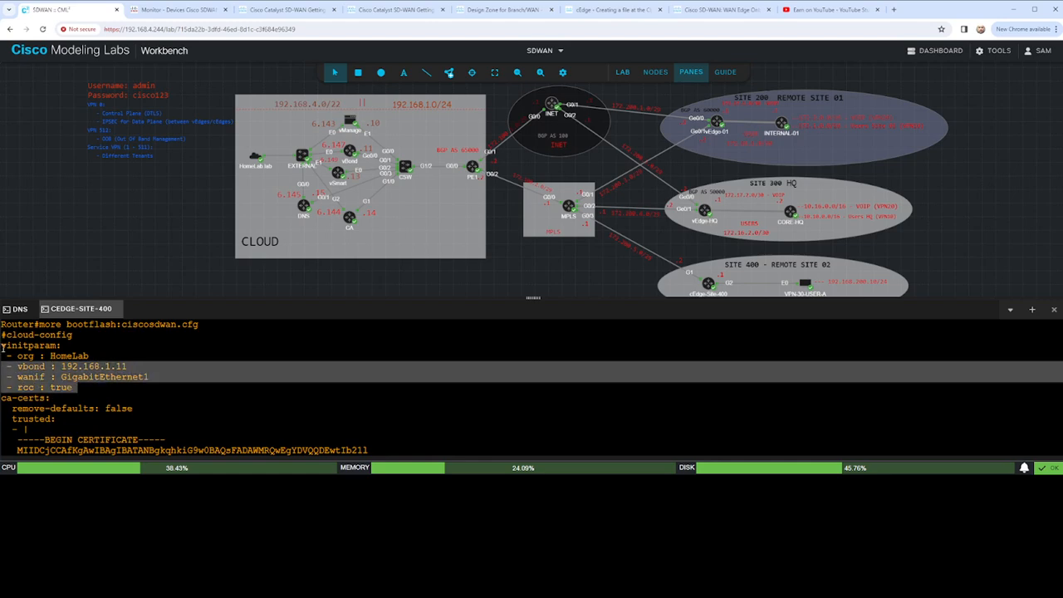
drag(91, 392, 7, 347)
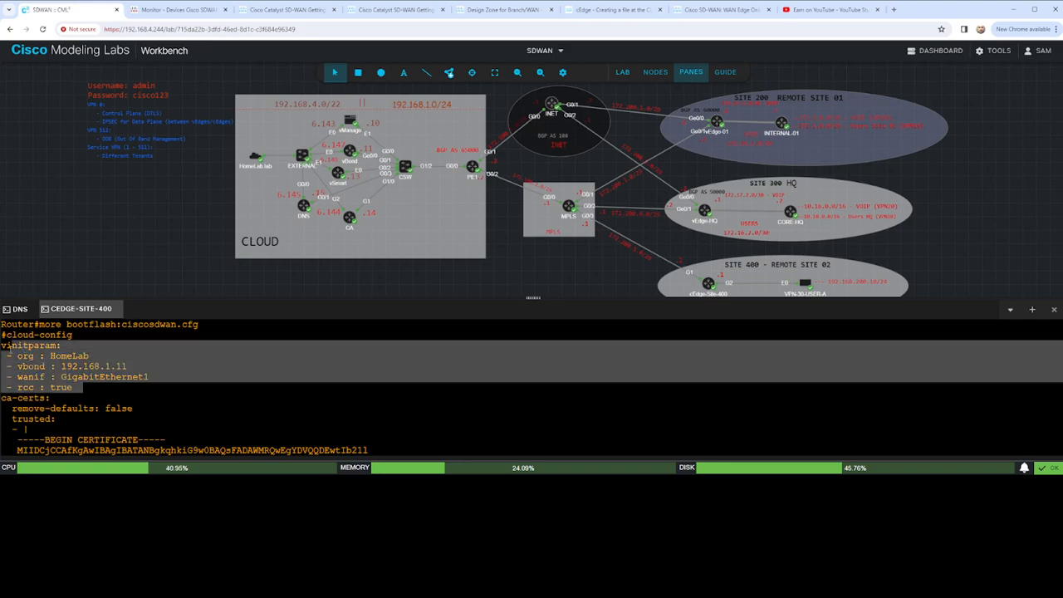
- Look through the trusted CA certificates in the file output and return to the router prompt
scroll(223, 396, down, 5)
scroll(223, 395, down, 10)
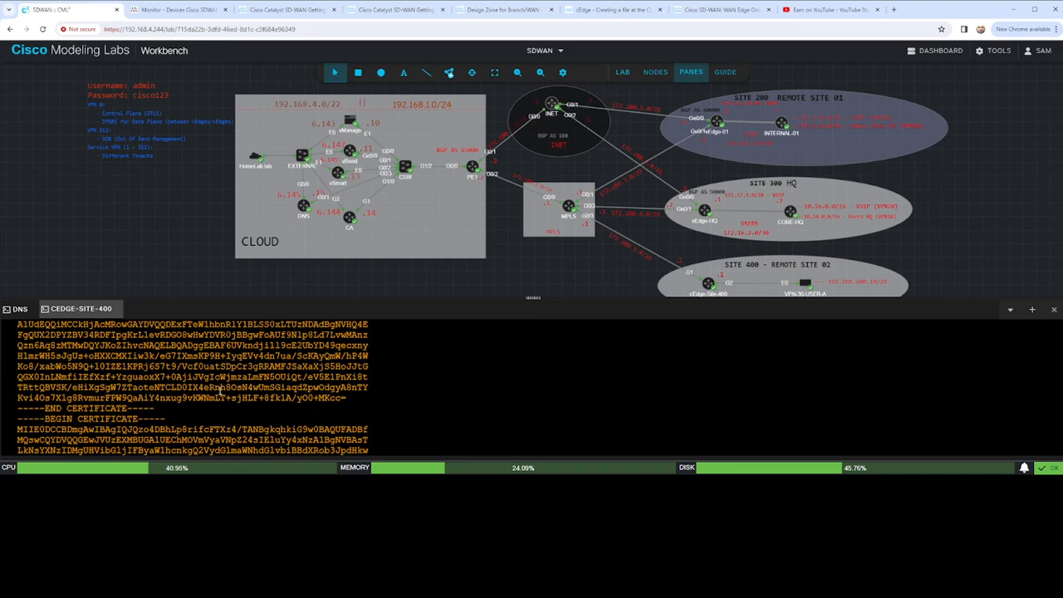
scroll(213, 390, down, 5)
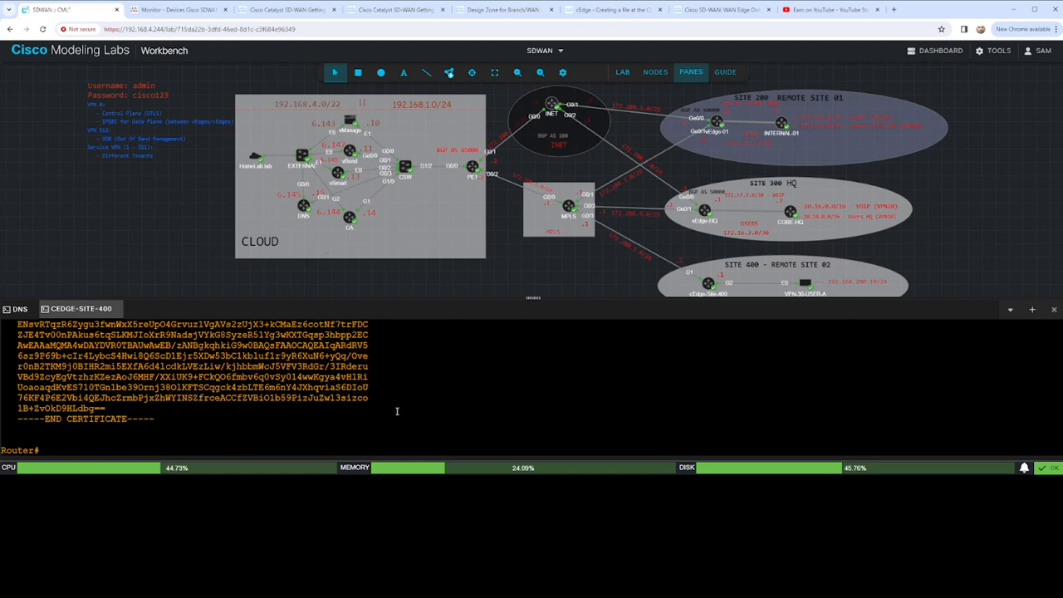
key(Return)
key(Return)
key(Return)
key(Return)
key(Return)
key(Return)
key(Return)
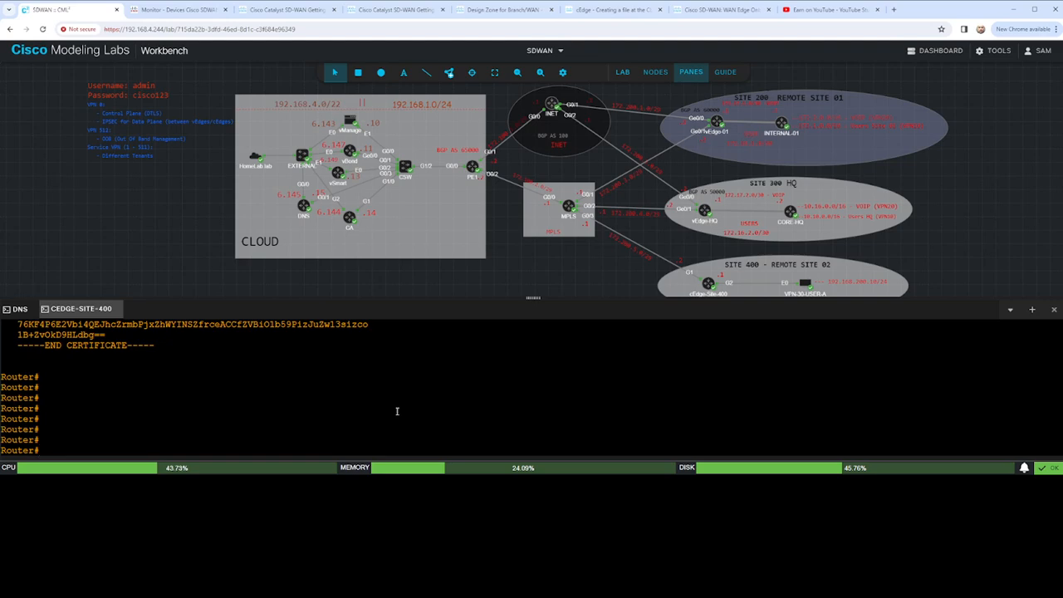
- Try to show the available options of the boot command, clearing the command line again
text(boot)
key(Tab)
text(?)
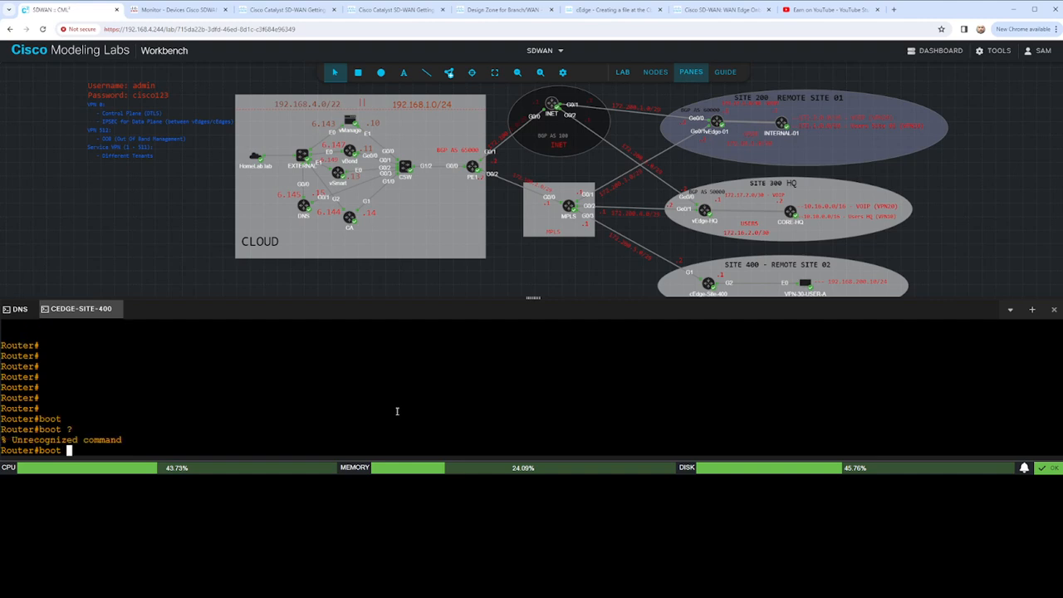
key(BackSpace)
key(BackSpace)
key(BackSpace)
key(BackSpace)
key(BackSpace)
key(Return)
key(Return)
key(Return)
key(Return)
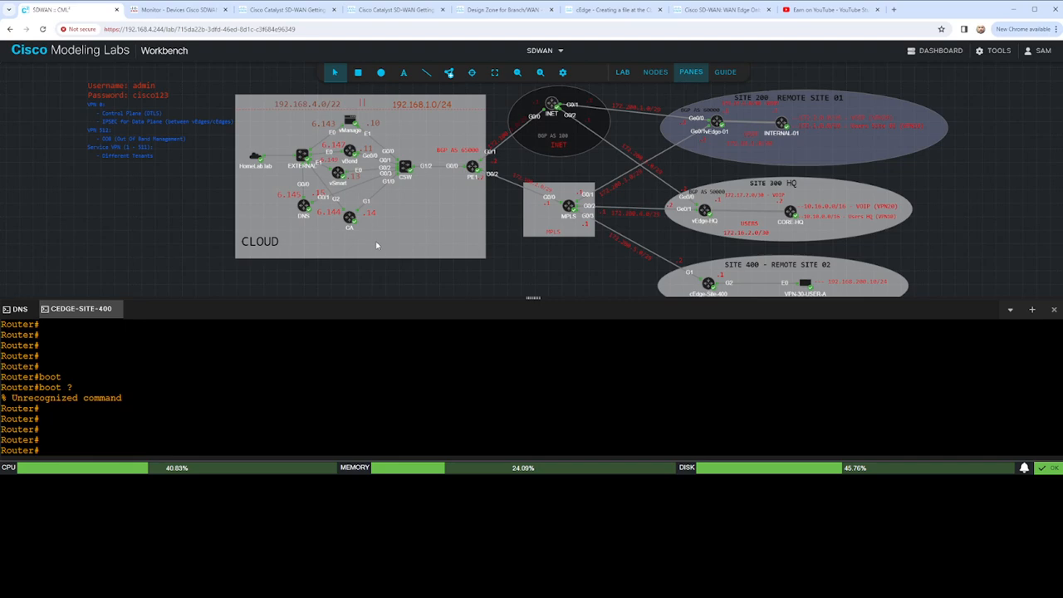
- Find the generic bootstrap onboarding steps in the Cisco Catalyst SD-WAN Getting Started guide and highlight the sdwan config reset command
click(613, 9)
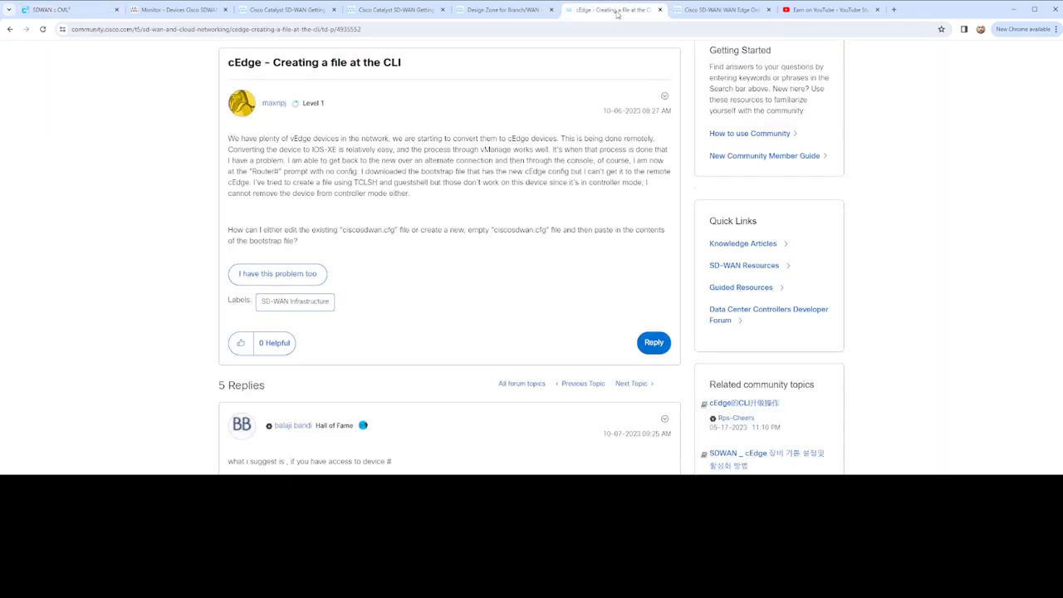
click(523, 9)
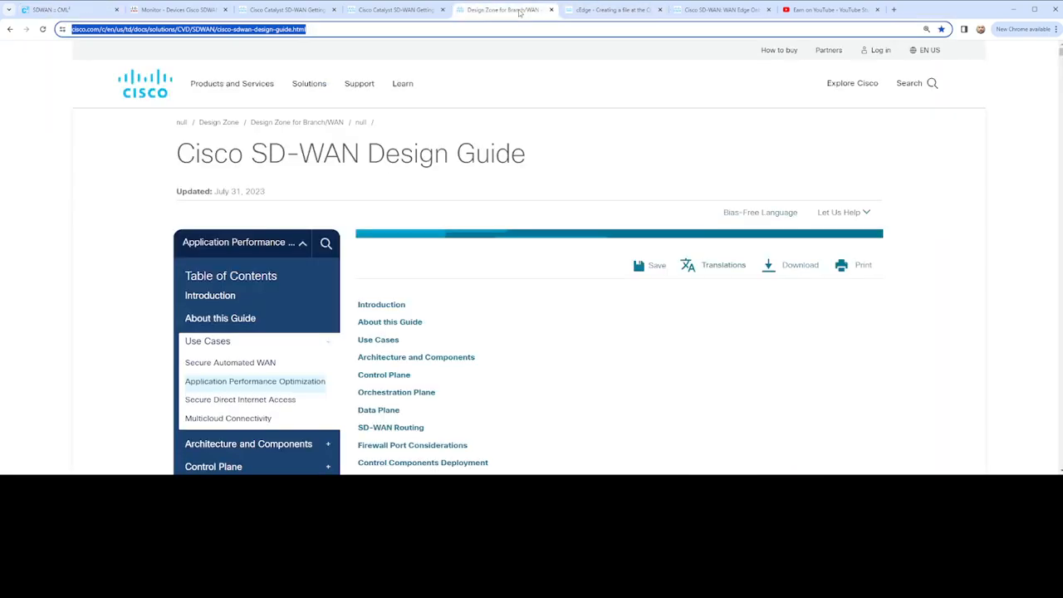
click(396, 10)
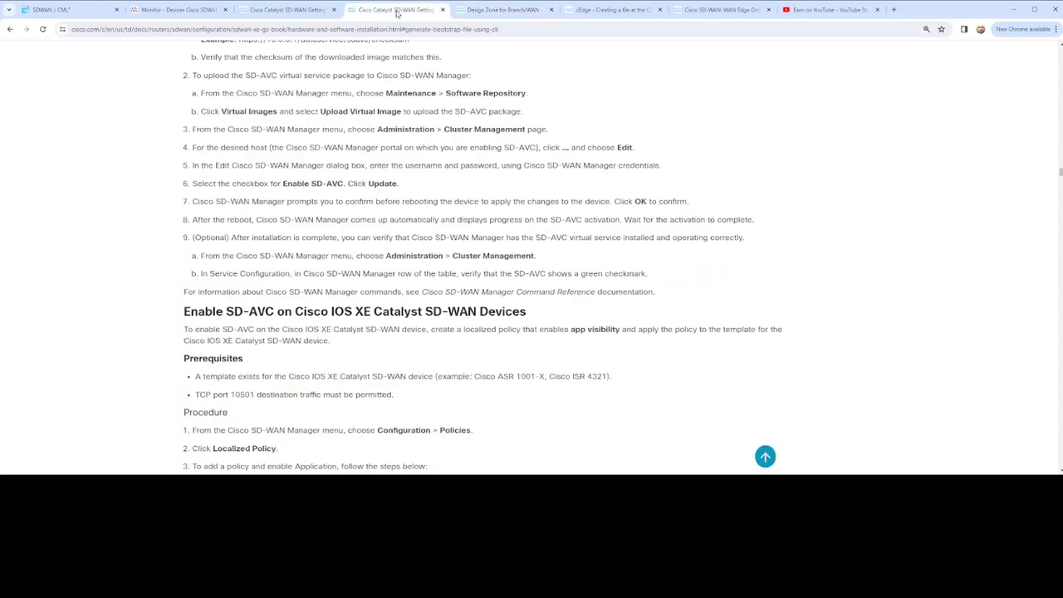
scroll(485, 217, up, 7)
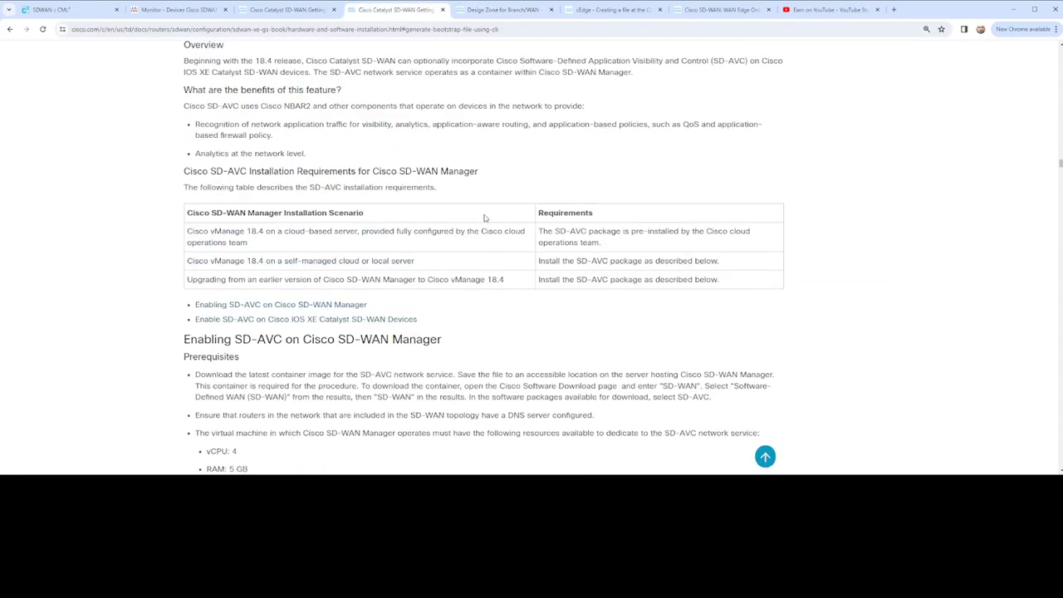
scroll(485, 217, up, 12)
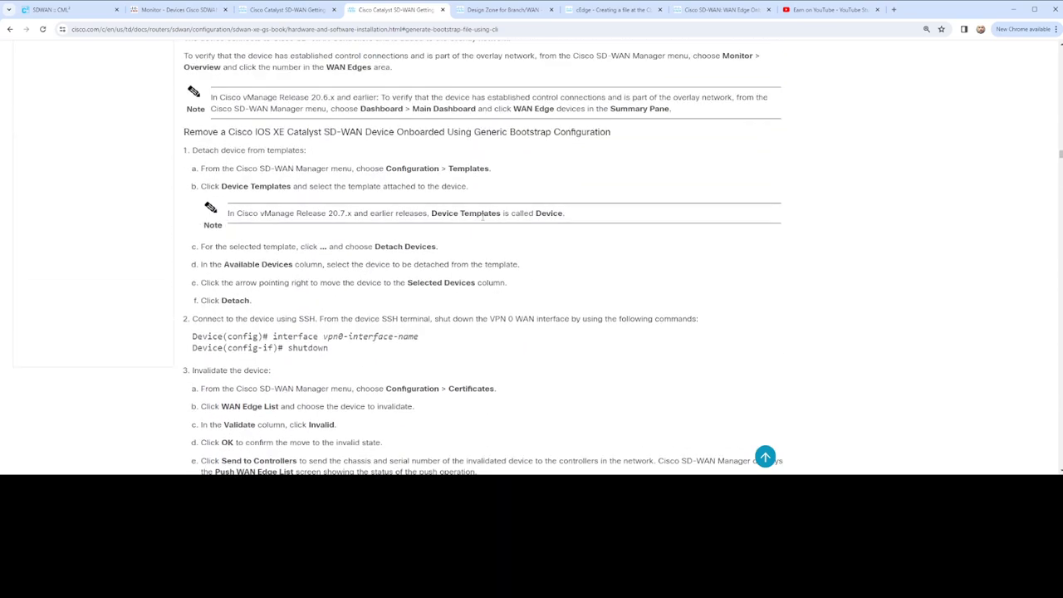
scroll(482, 218, up, 8)
scroll(482, 220, up, 1)
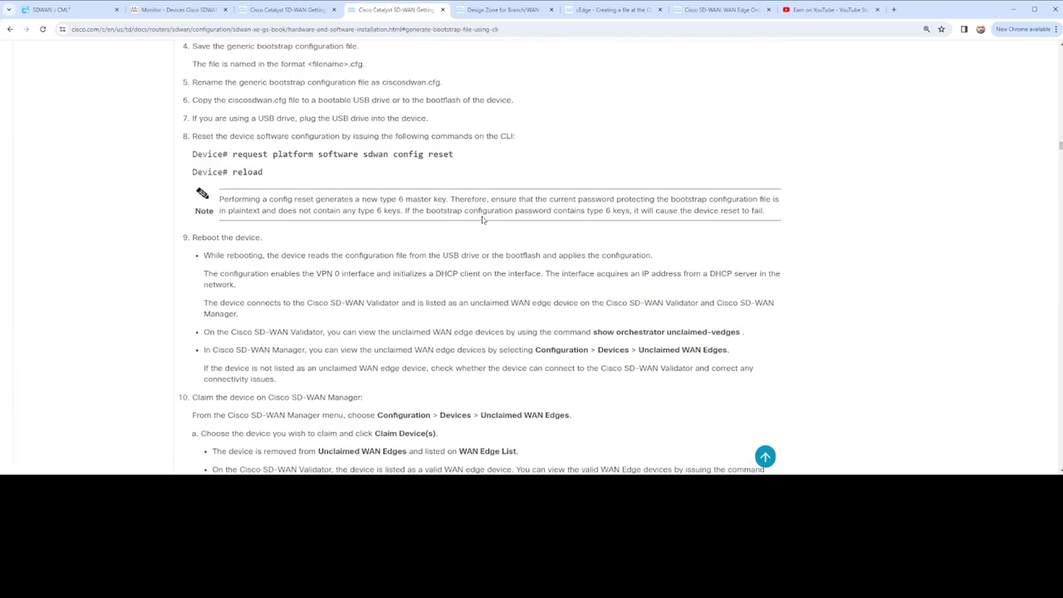
scroll(483, 211, up, 2)
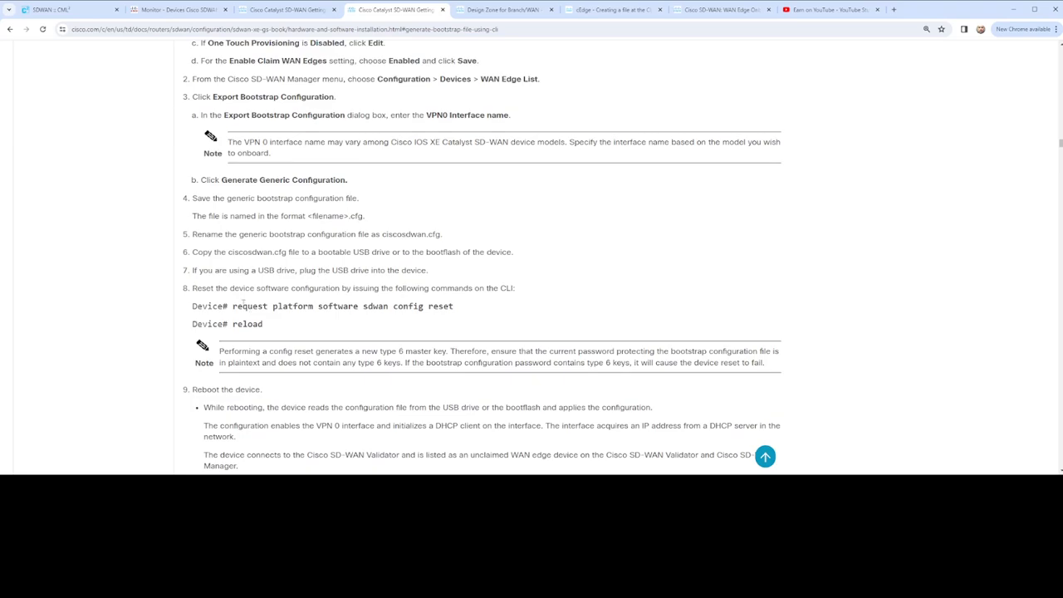
drag(233, 306, 493, 316)
- Read the Overview of Generic Bootstrap Configuration, highlighting the phrases on generating the bootstrap configuration and booting the device with it
scroll(493, 304, up, 10)
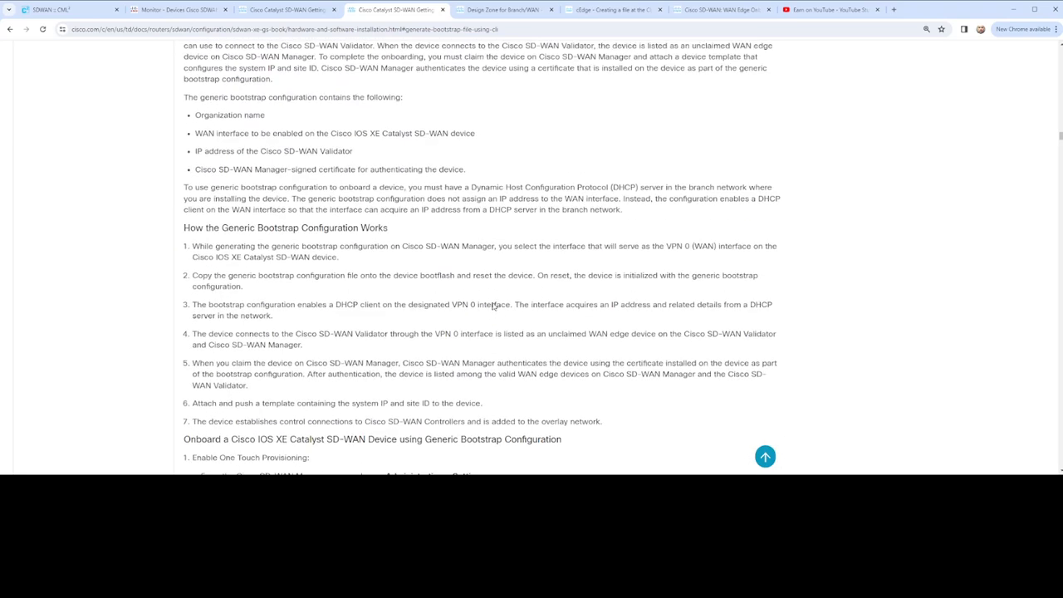
scroll(472, 298, up, 2)
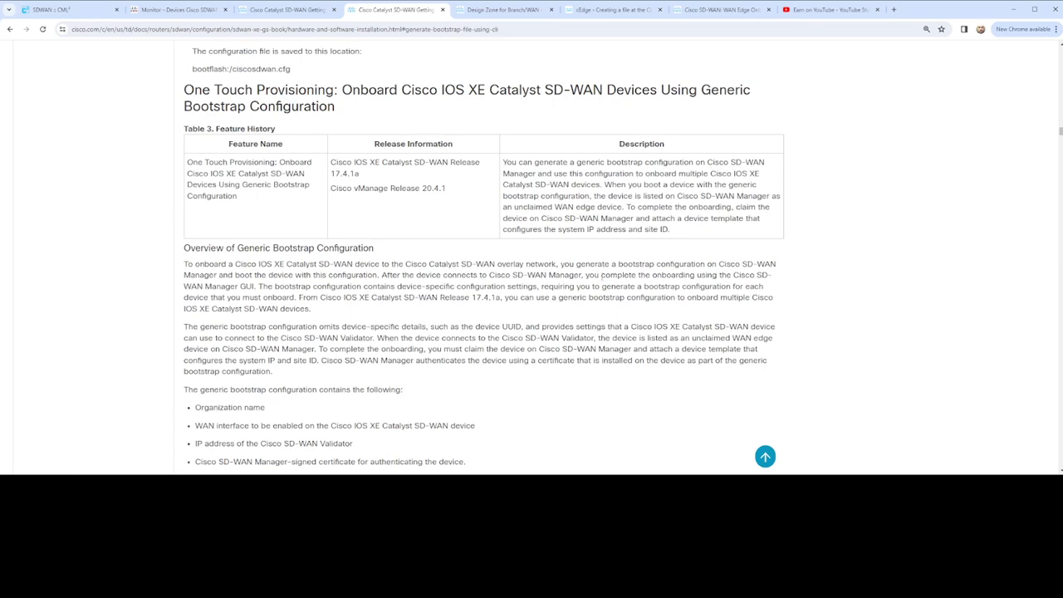
drag(605, 263, 789, 271)
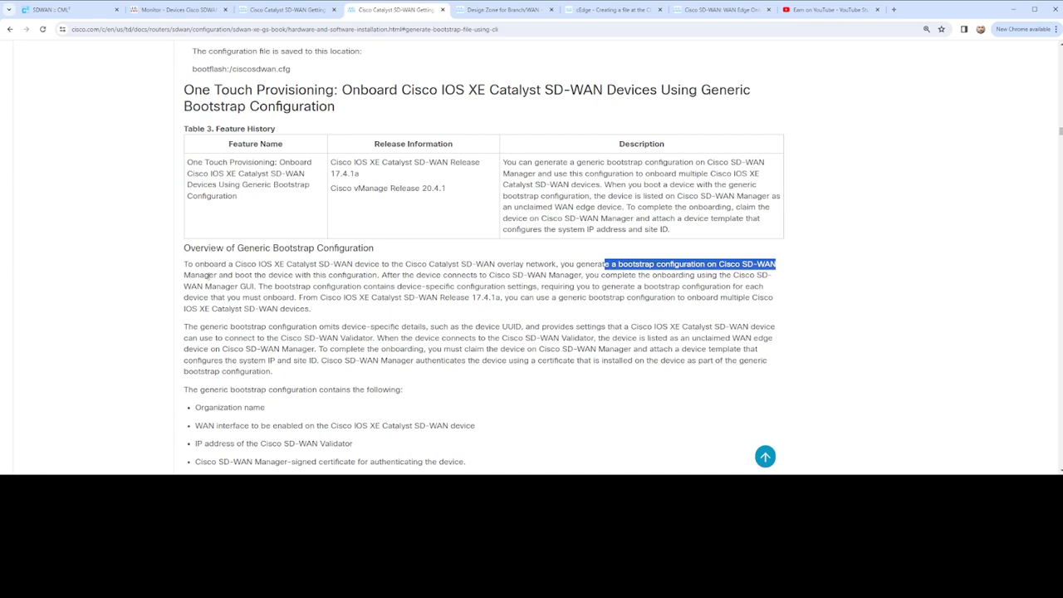
click(200, 275)
drag(254, 275, 382, 282)
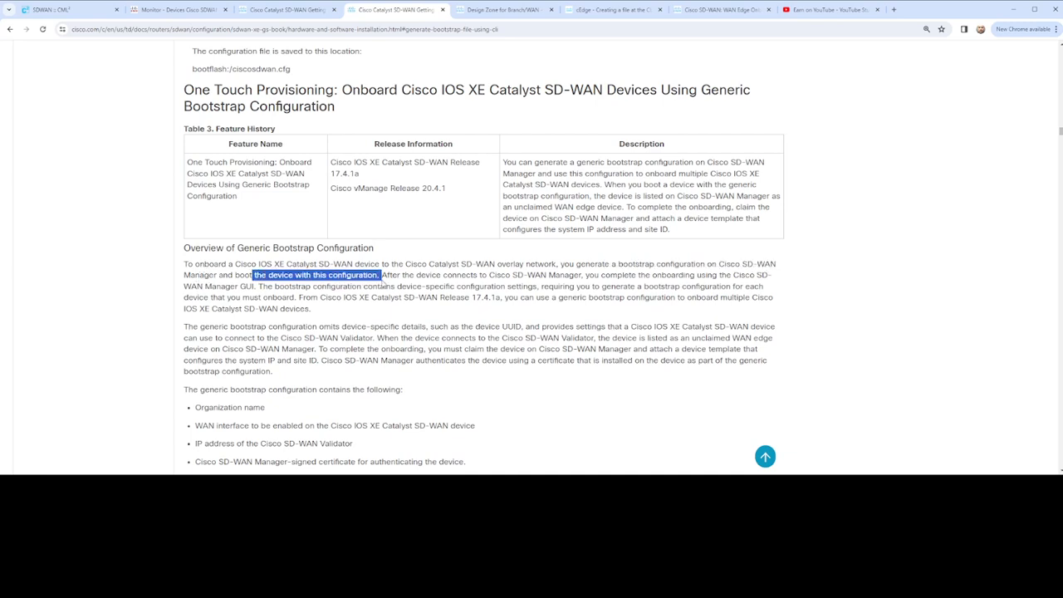
- Read the rest of the Overview of Generic Bootstrap Configuration, highlighting the phrases on device-specific settings, multiple devices and the SD-WAN Validator connection
click(430, 287)
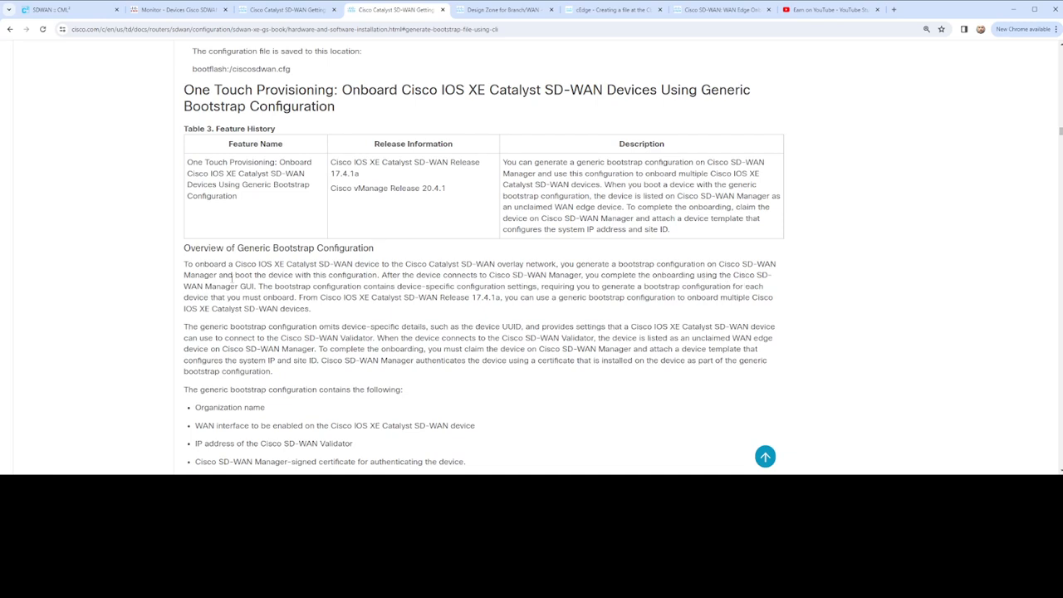
drag(221, 287, 270, 287)
click(355, 296)
drag(363, 287, 297, 299)
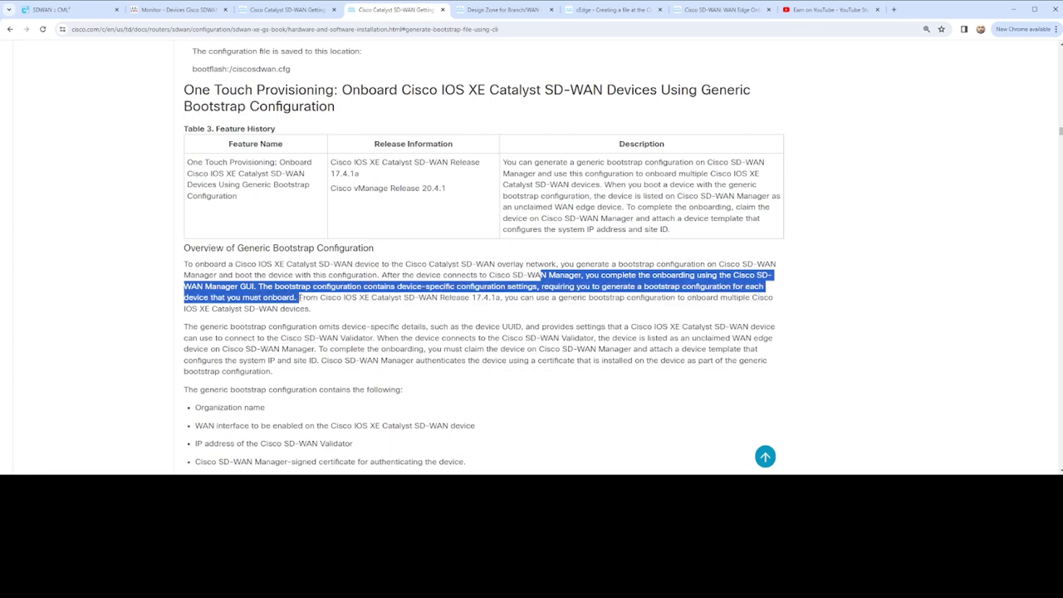
click(424, 317)
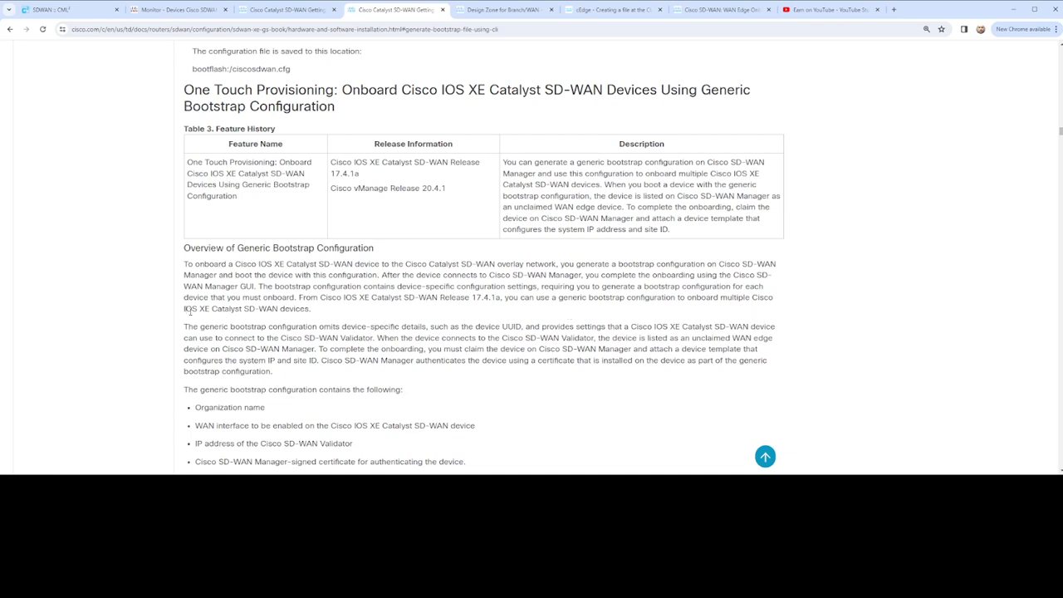
drag(186, 308, 315, 314)
scroll(357, 314, down, 1)
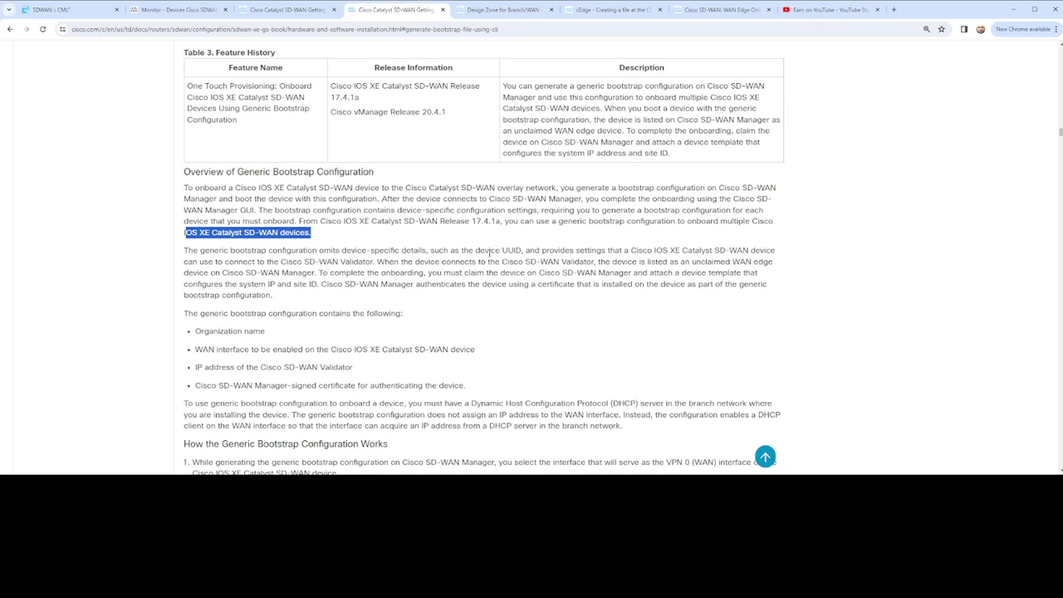
drag(479, 250, 379, 264)
drag(524, 262, 529, 263)
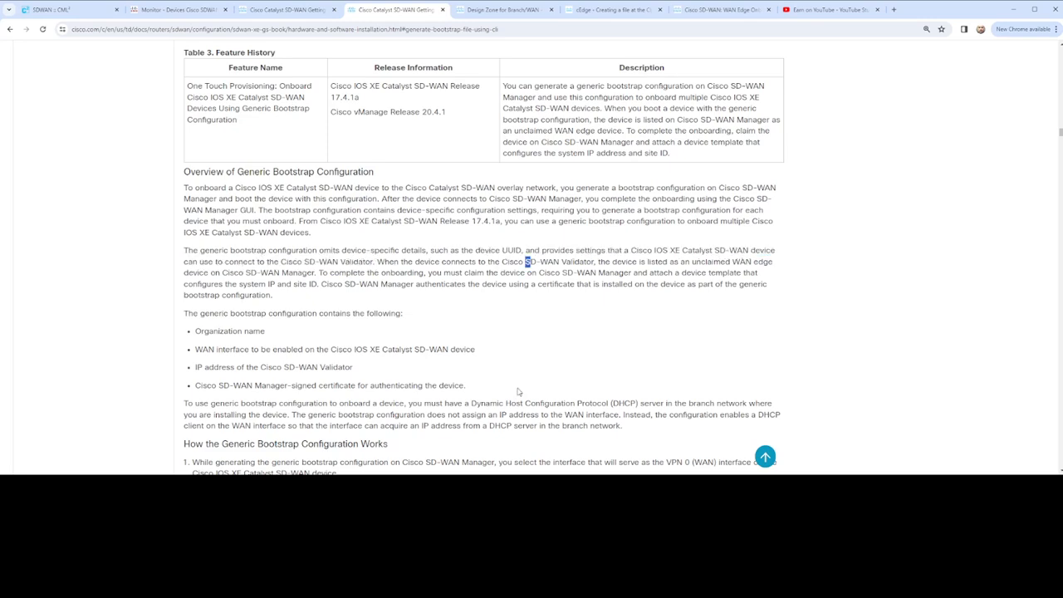
- Switch to Cisco Modeling Labs, find the ciscosdwan.cfg output in the CEDGE-SITE-400 console and highlight its vbond and wanif lines
click(61, 11)
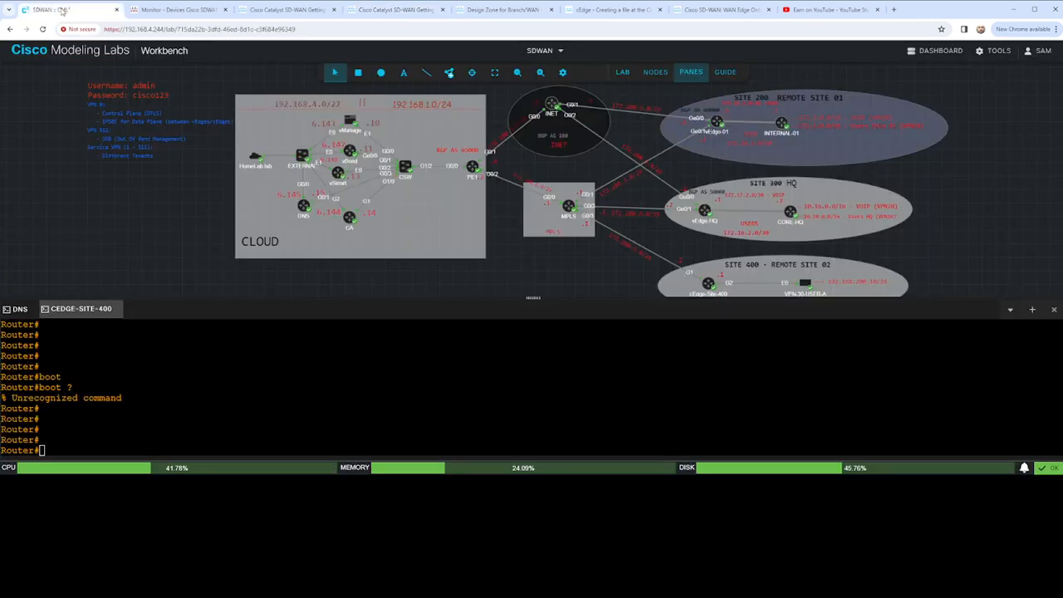
click(249, 386)
key(ctrl+v)
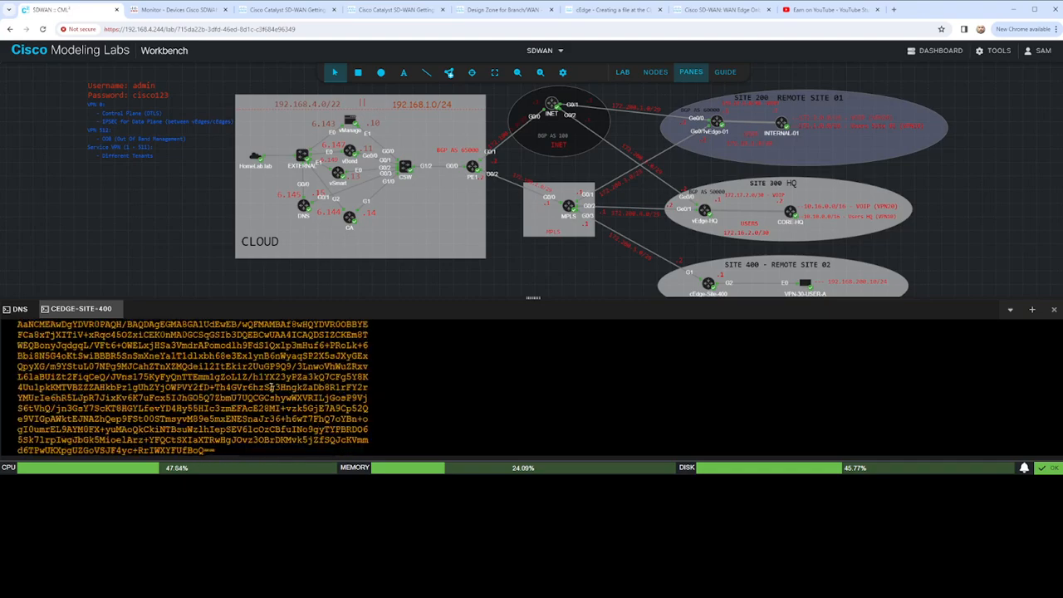
scroll(268, 382, up, 5)
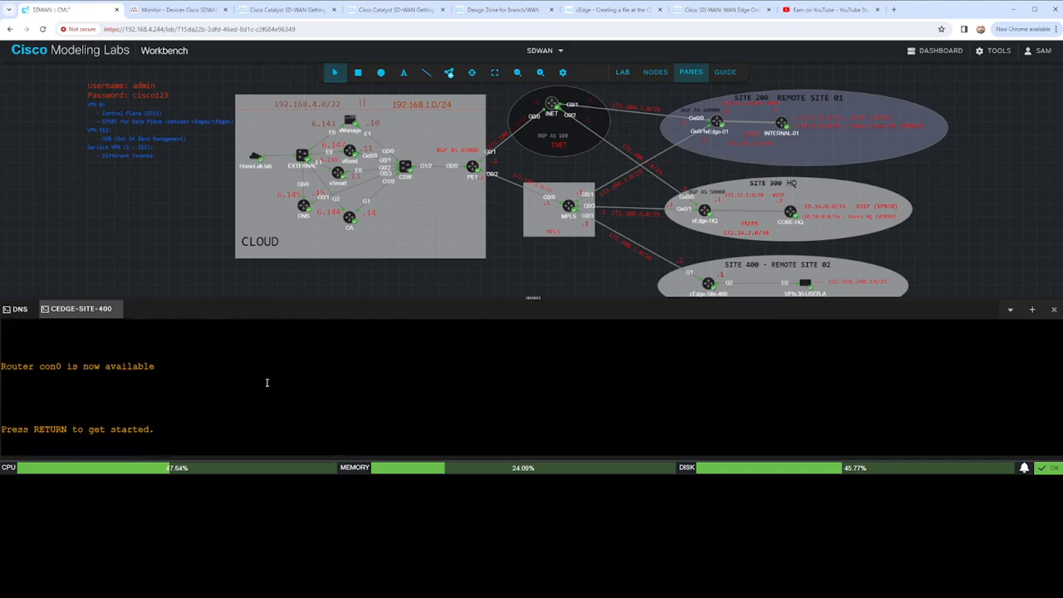
scroll(268, 382, down, 3)
scroll(268, 380, up, 1)
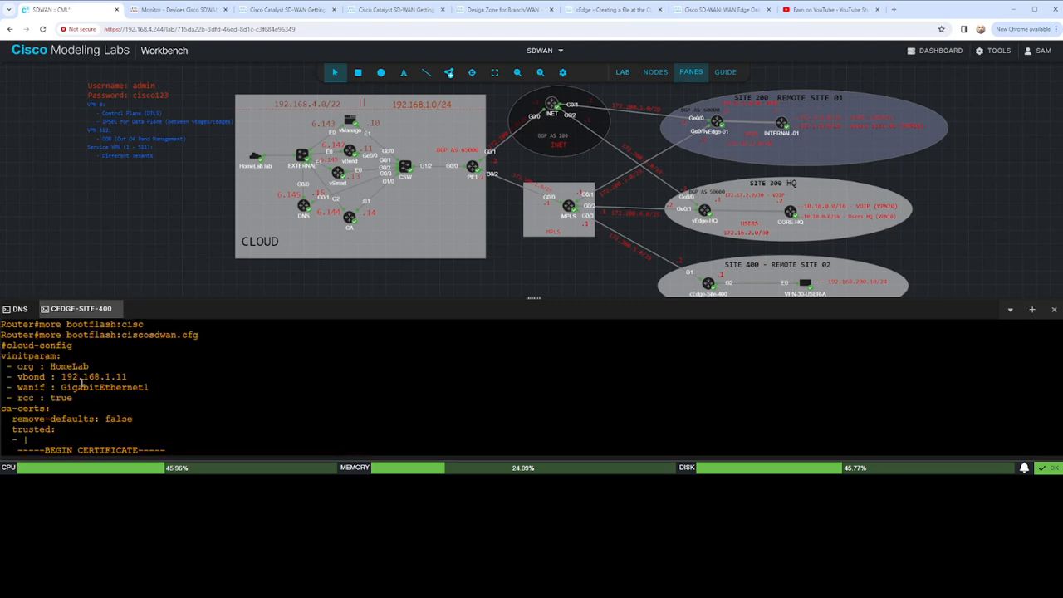
drag(14, 376, 145, 377)
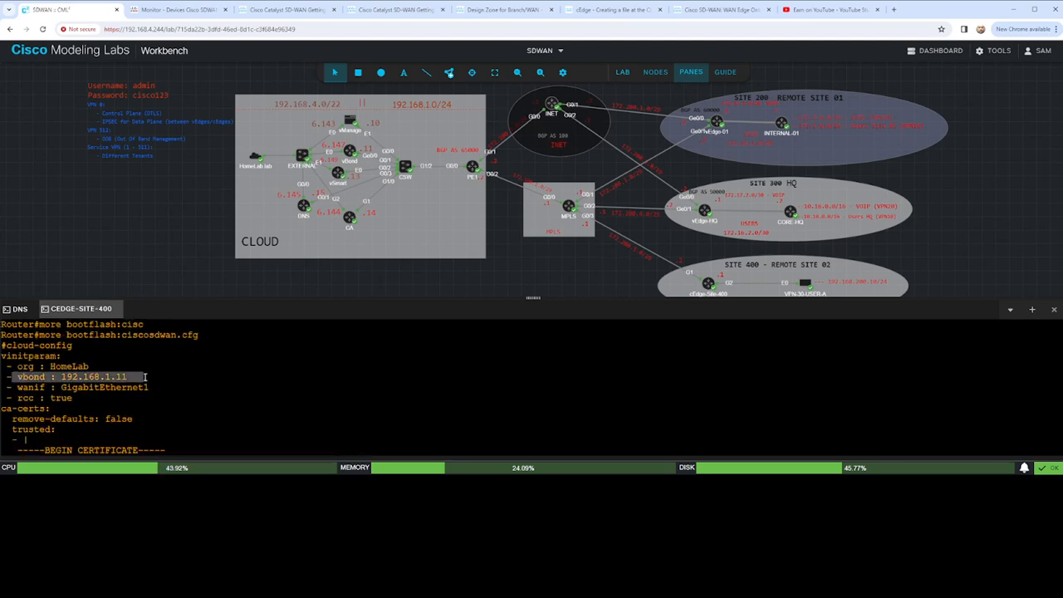
drag(12, 387, 167, 387)
click(225, 390)
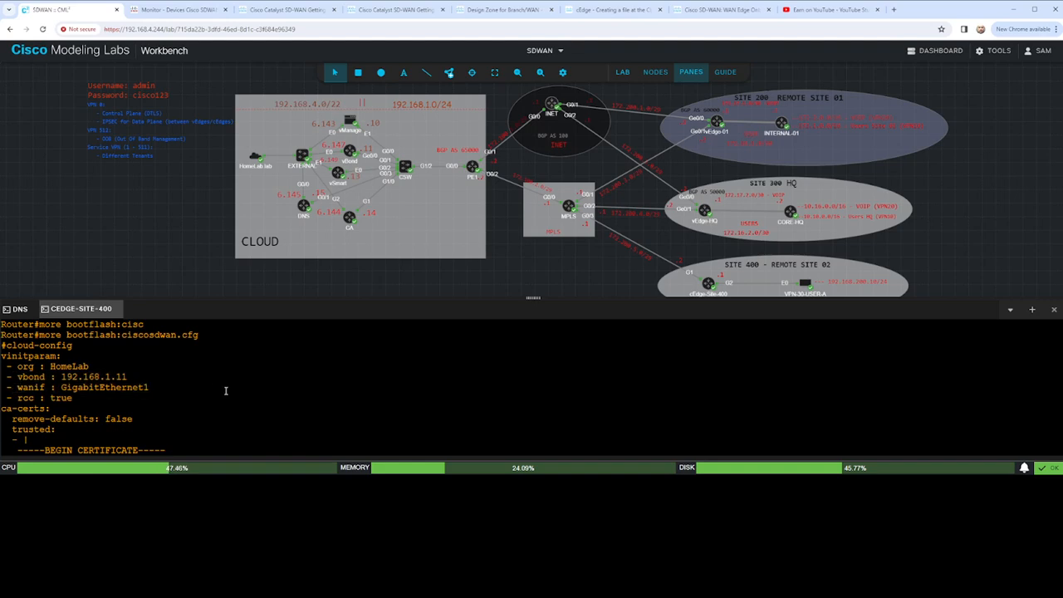
- List the router's interfaces with sho ip int br and highlight the Loopback65528 and GigabitEthernet1 entries
text(qsho int )
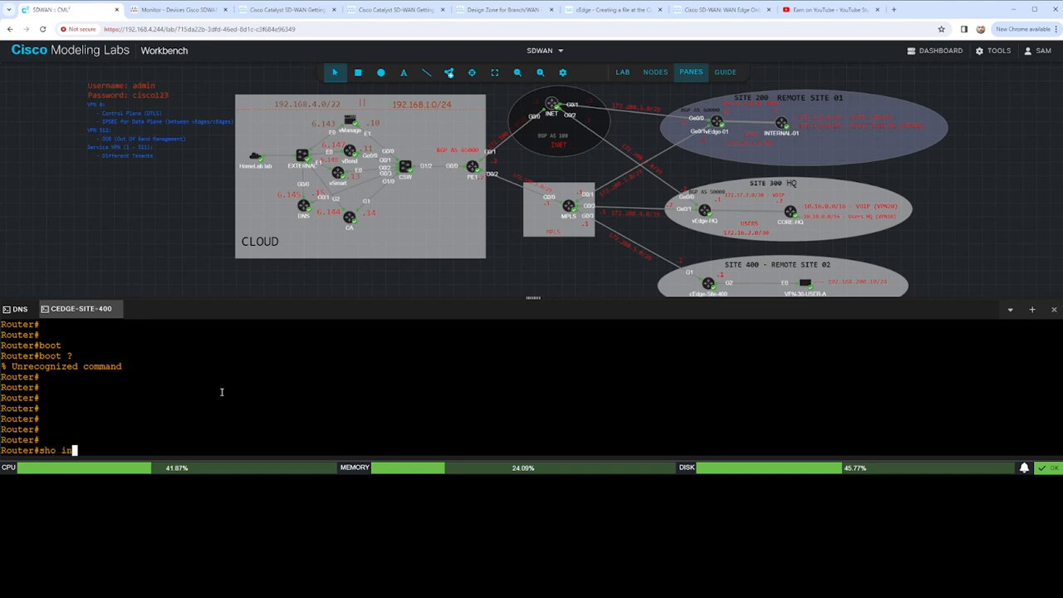
text(ip br)
key(Return)
text(sho ip int br)
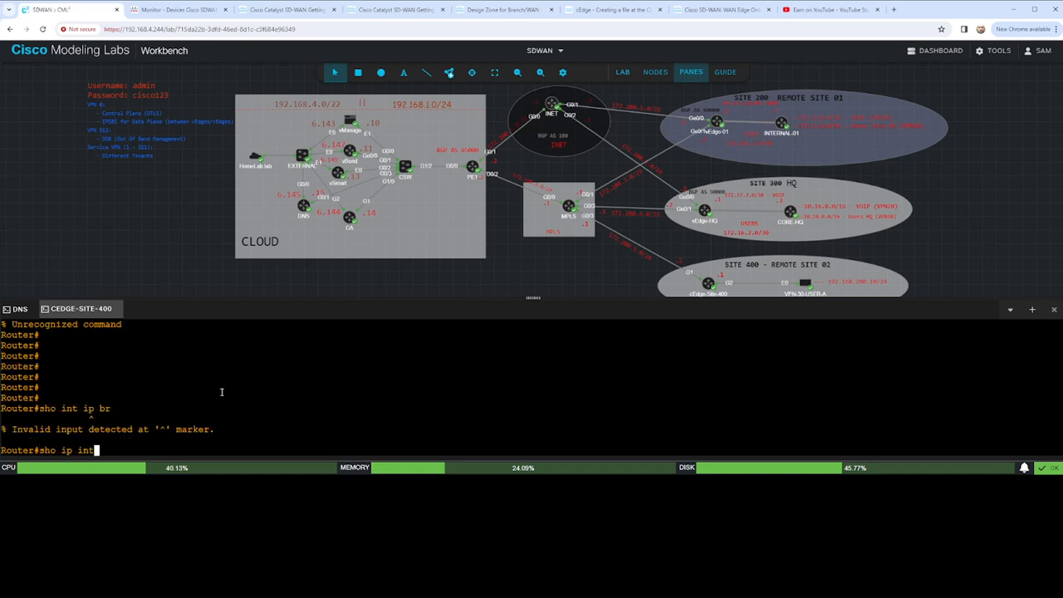
key(Return)
drag(27, 440, 253, 440)
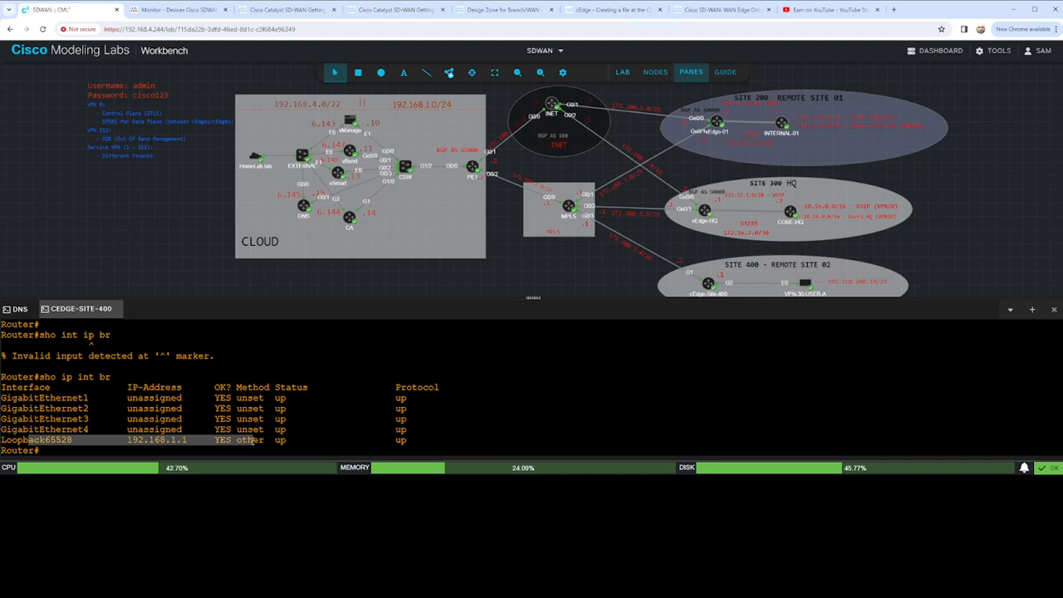
click(253, 440)
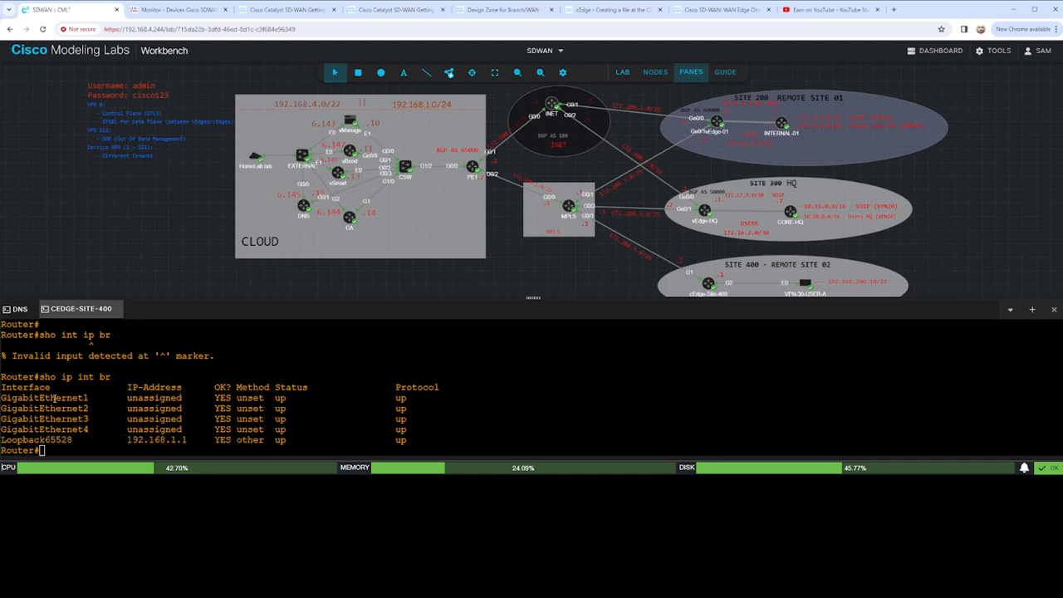
drag(92, 398, 1, 400)
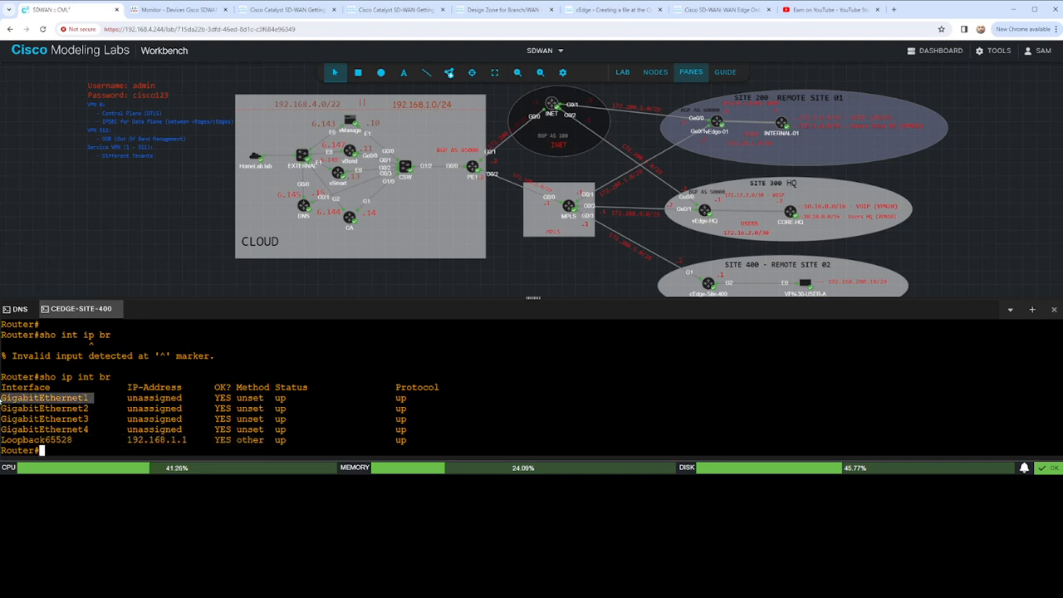
click(205, 412)
- Display the running configuration of interface g1 from a fresh router prompt
key(Return)
key(Return)
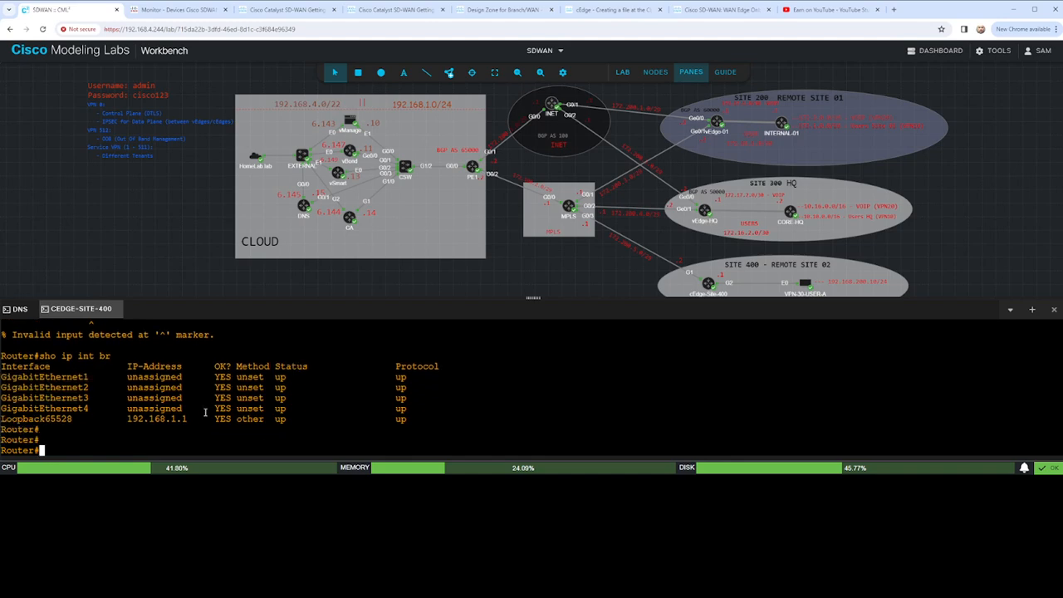
key(Return)
key(Return)
key(Return)
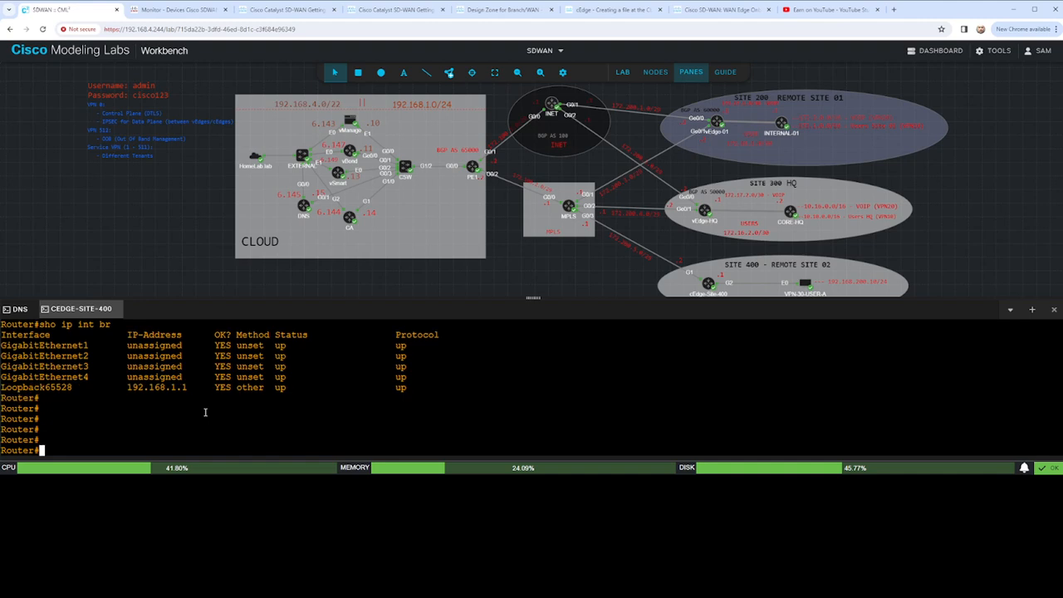
text(sho run int g1)
- Enter the router's configuration mode, trying conf t first and then using config-transaction
key(Return)
text(conf t)
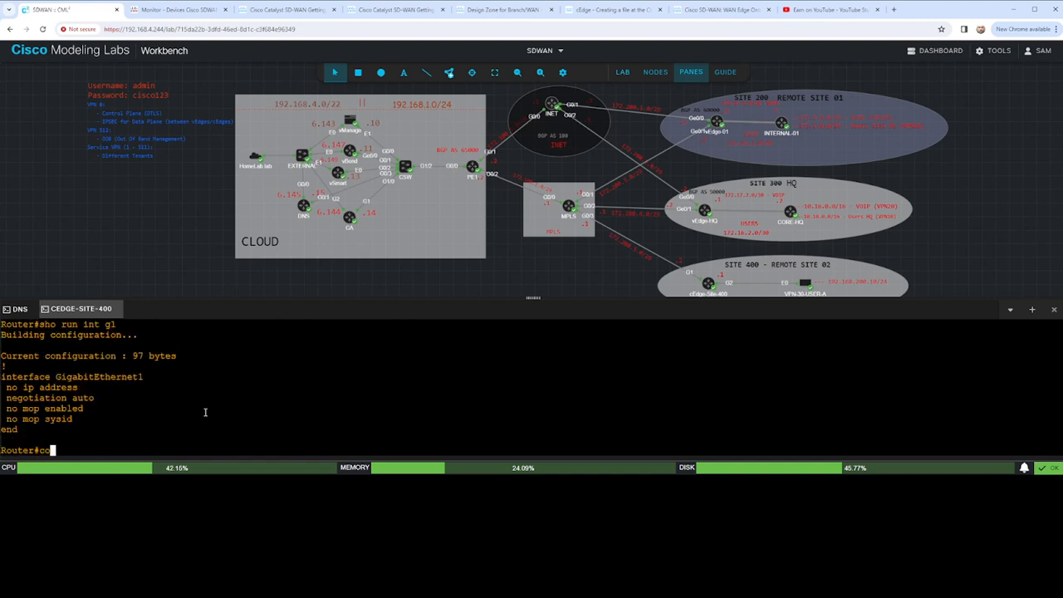
key(Return)
text(confi)
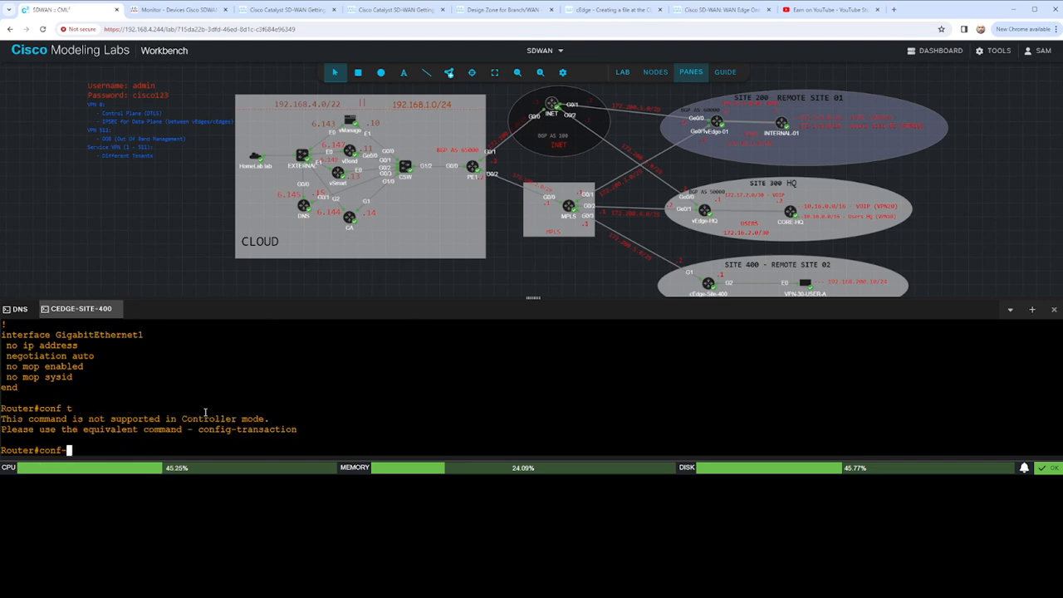
text(gr)
key(Tab)
key(BackSpace)
key(BackSpace)
text(tran)
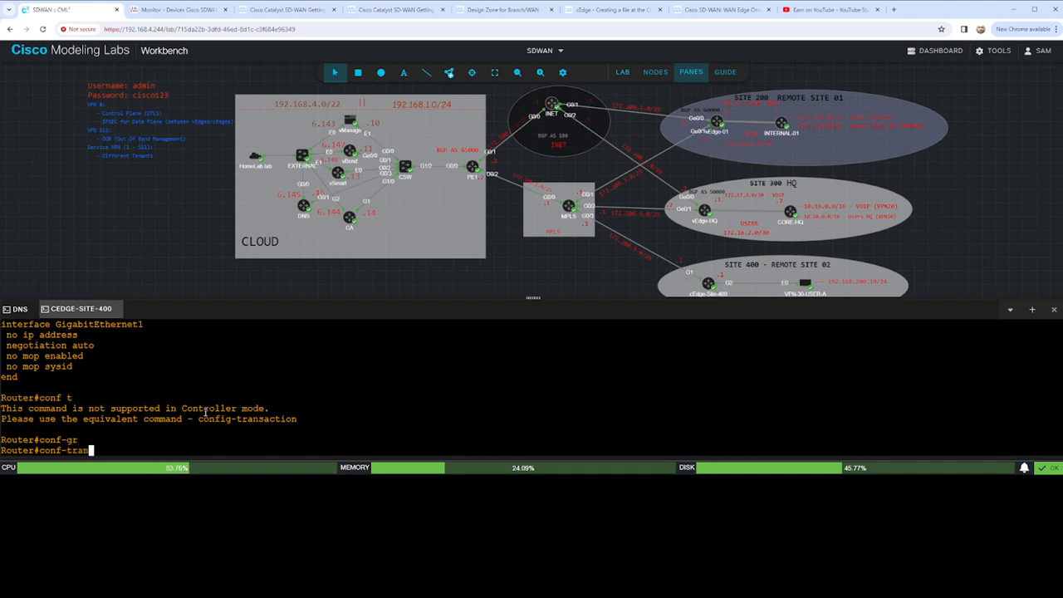
key(Tab)
key(BackSpace)
key(BackSpace)
key(BackSpace)
key(BackSpace)
key(BackSpace)
text(ig-)
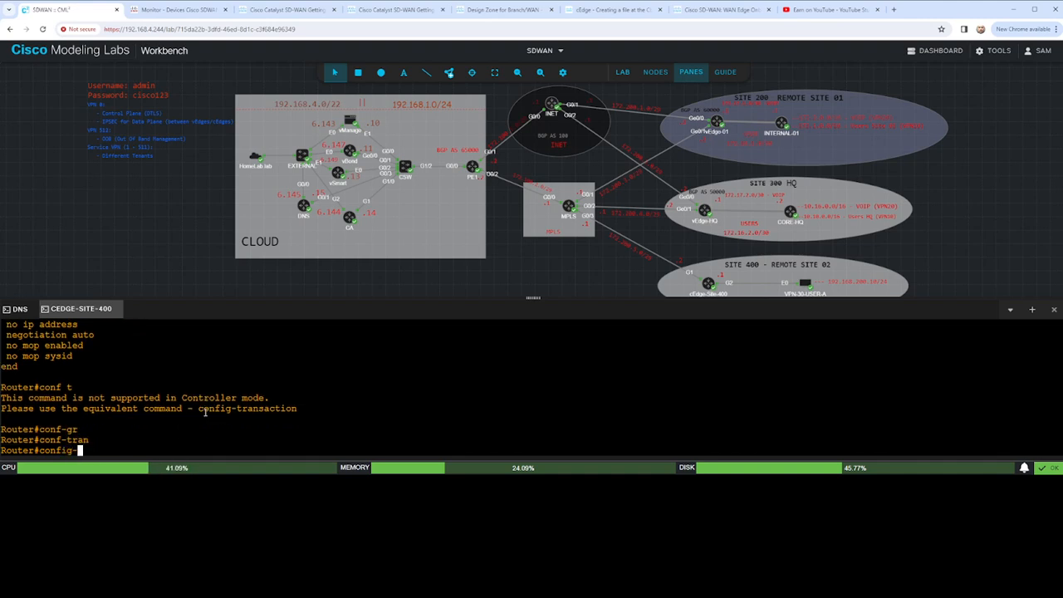
text(tran)
key(Tab)
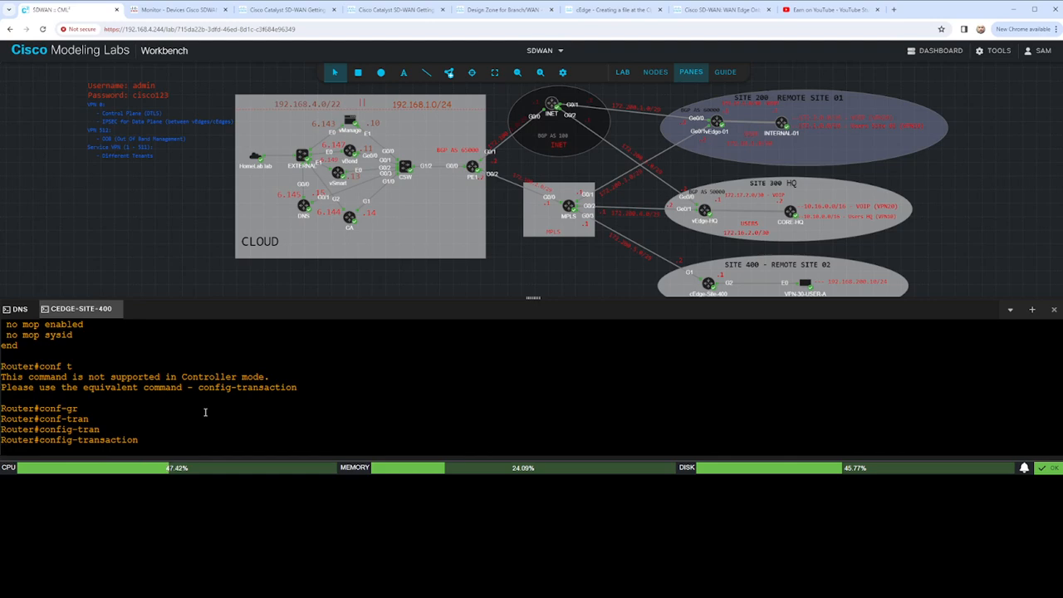
key(Return)
- Try to open the first interface for configuration under the lowercase name gigabitethernet1
text(interf)
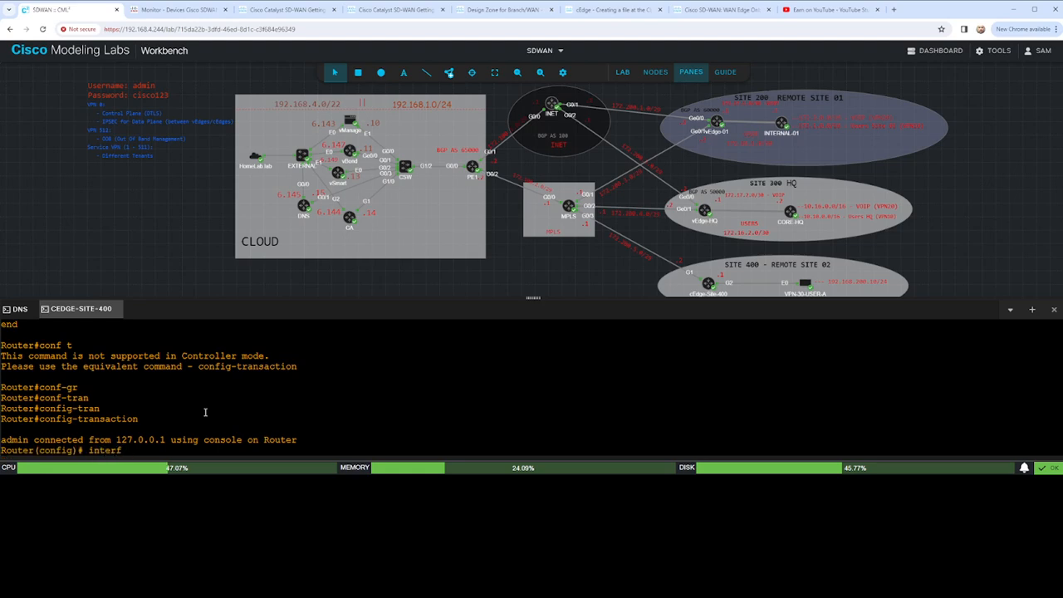
key(Tab)
text(git)
key(BackSpace)
text(gabitethernet1)
key(Return)
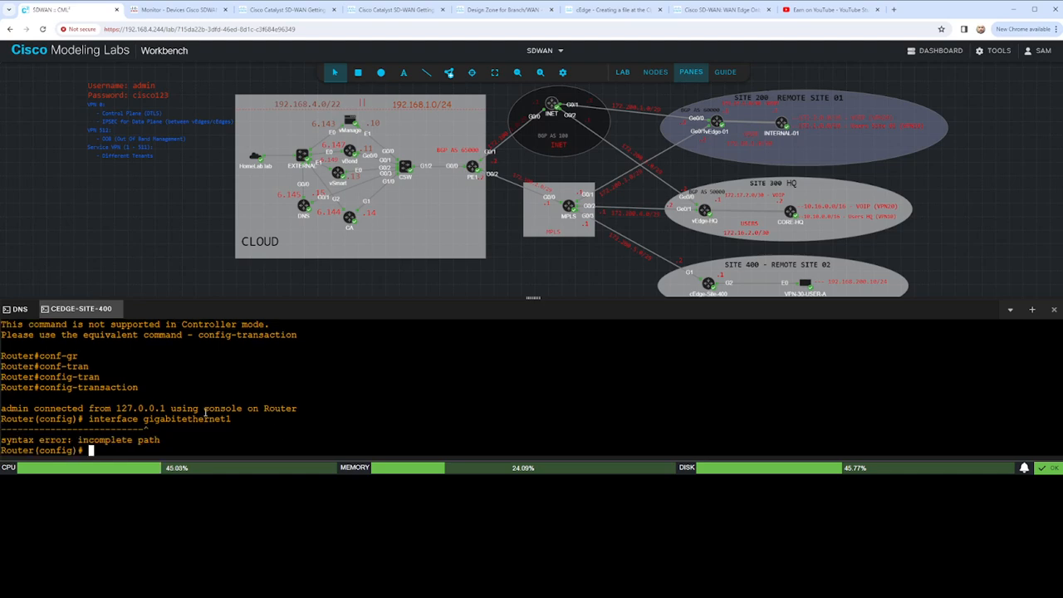
- Configure interface GigabitEthernet1 to obtain its IP address by DHCP and commit the change
text(interface Gigab)
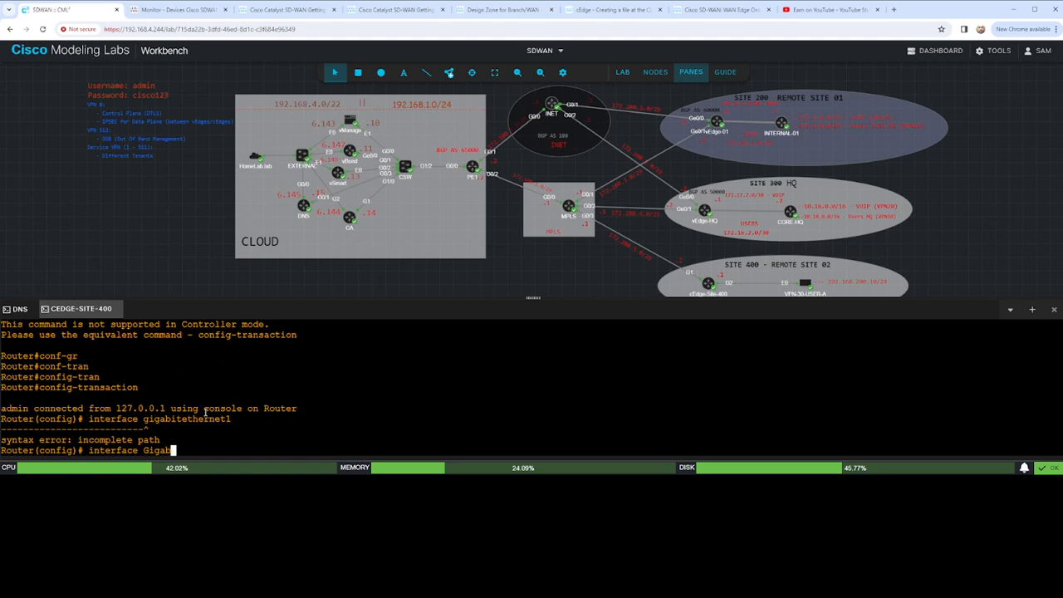
text(itEthernet1)
key(Return)
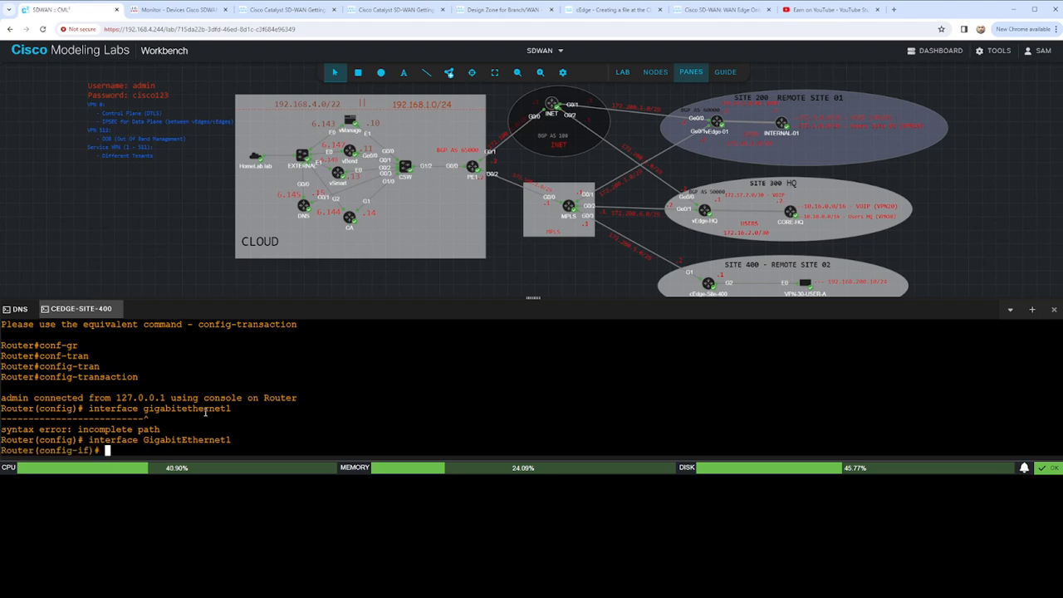
text(ip add dhcp)
key(Return)
text(commit)
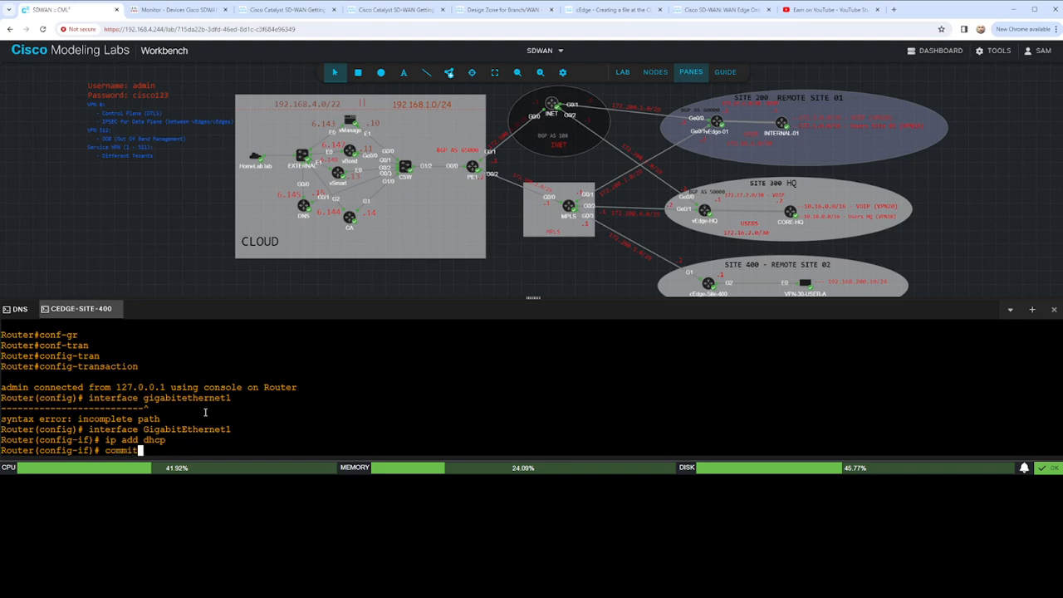
key(Return)
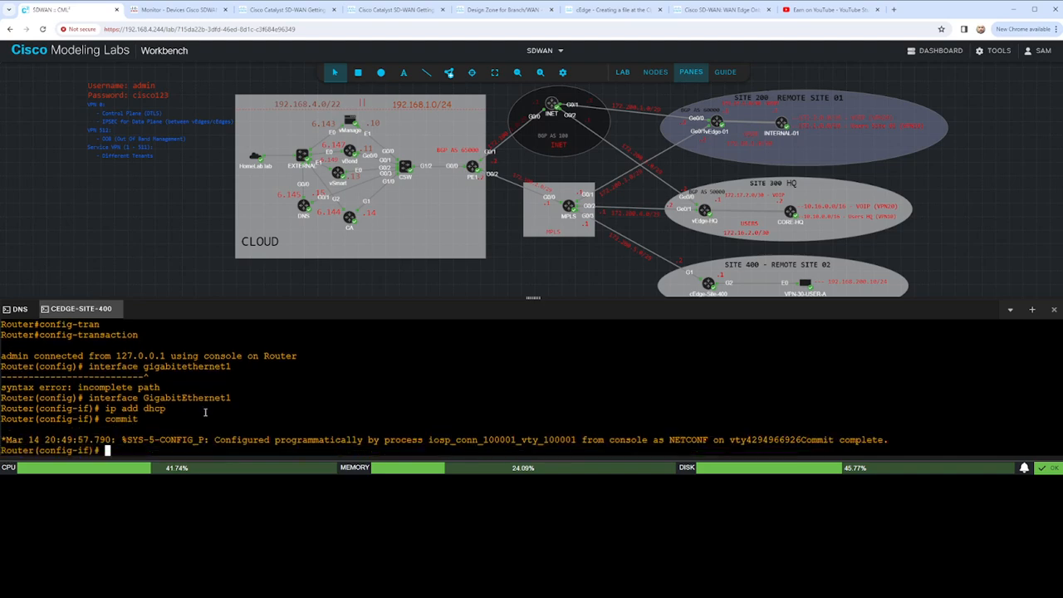
- End the configuration session and return to a clean privileged router prompt
key(Return)
key(Return)
text(end)
key(Return)
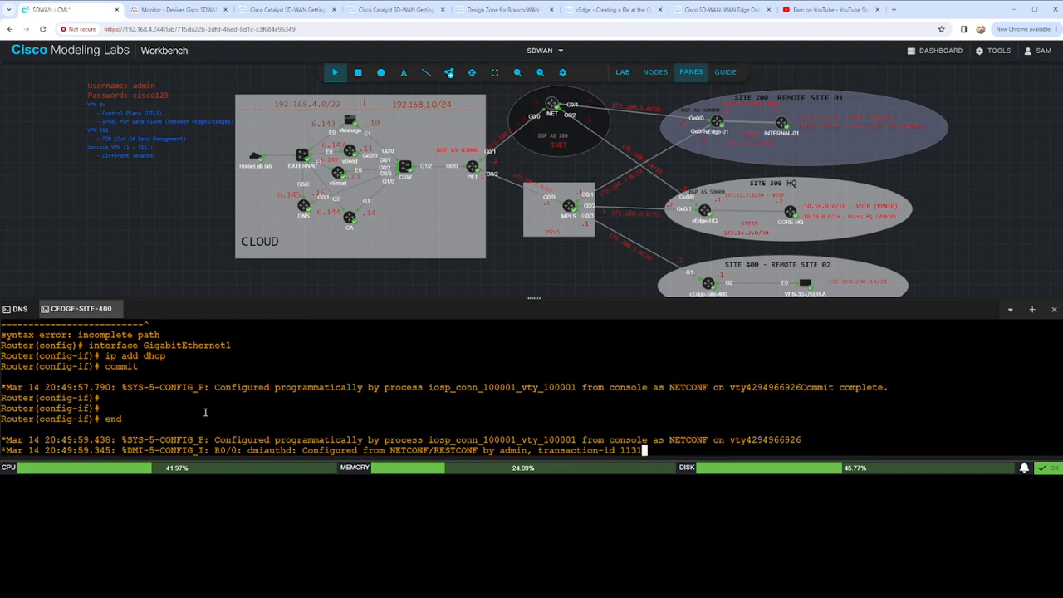
key(Return)
key(Return)
key(Return)
key(Return)
key(Return)
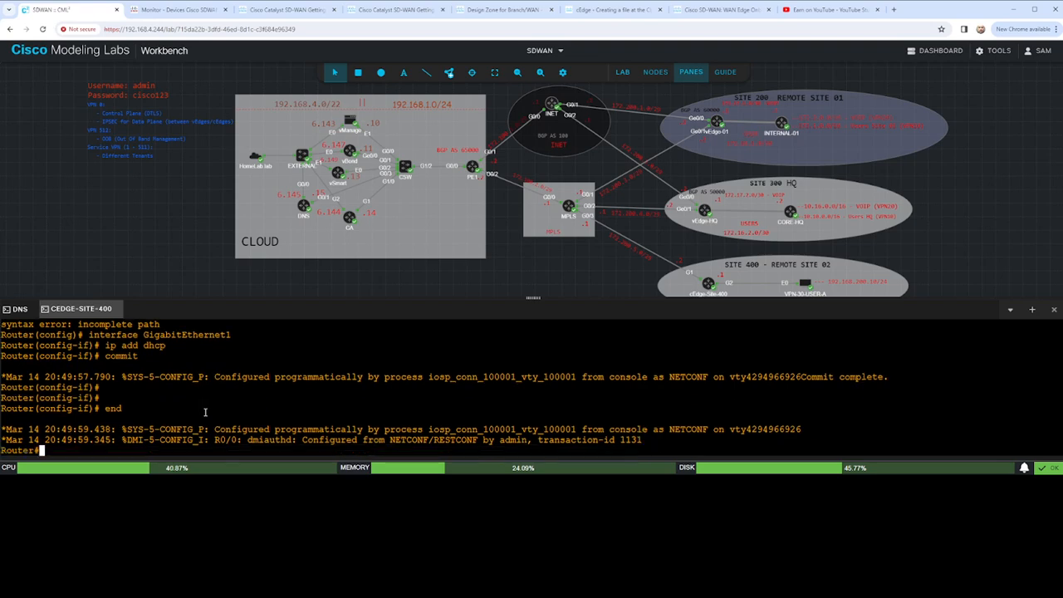
key(Return)
key(Return)
key(Return)
key(Return)
key(Return)
key(Return)
key(Return)
key(Return)
key(Return)
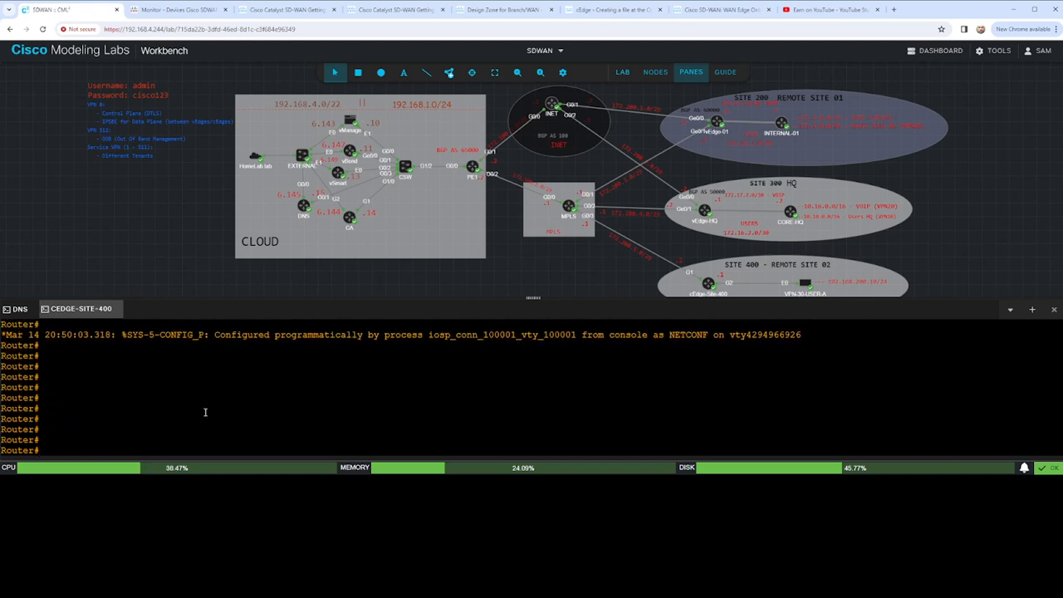
text(c)
key(BackSpace)
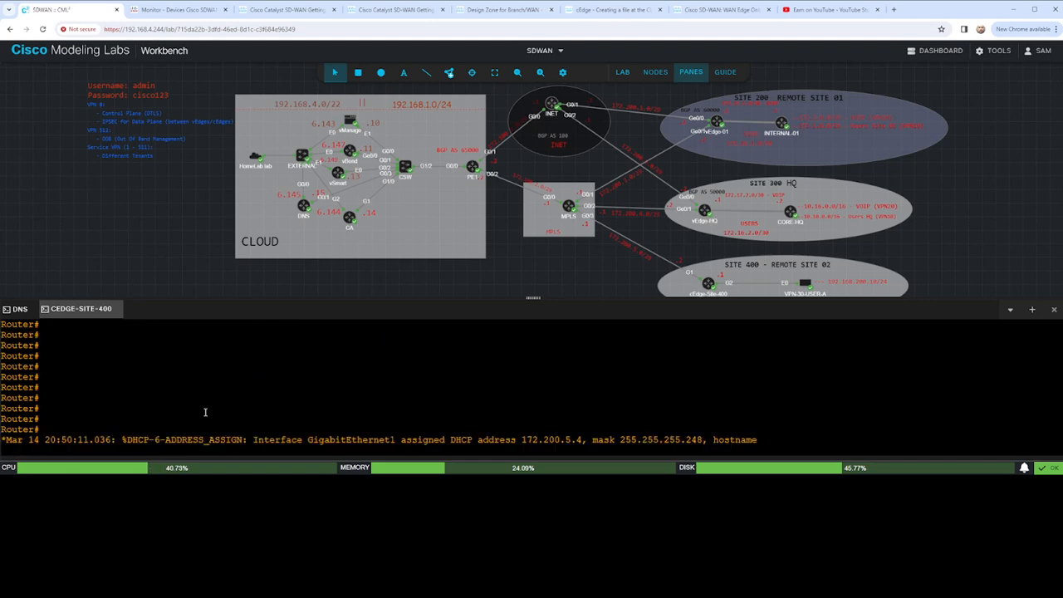
- Display the router's IP routing table with sh ip route and examine the default route
drag(513, 431, 718, 444)
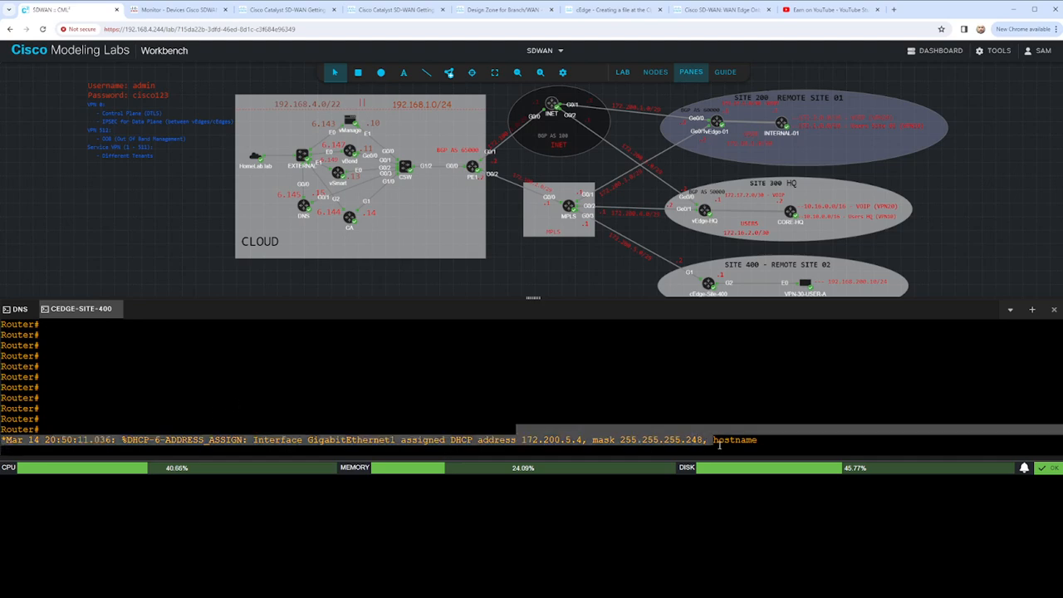
click(624, 402)
key(Return)
key(Return)
text(sh)
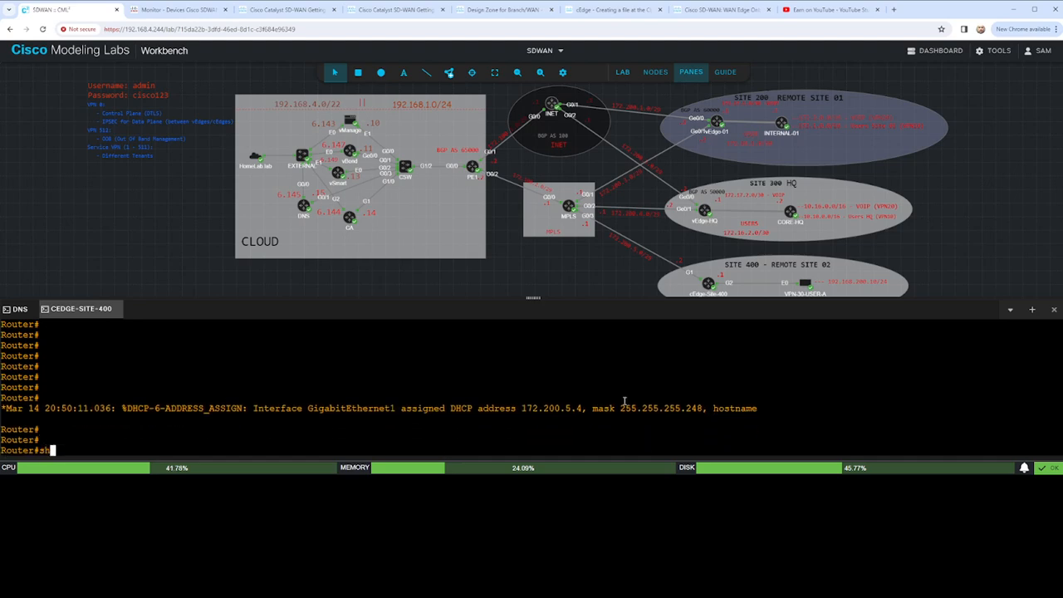
text( ip route)
key(Return)
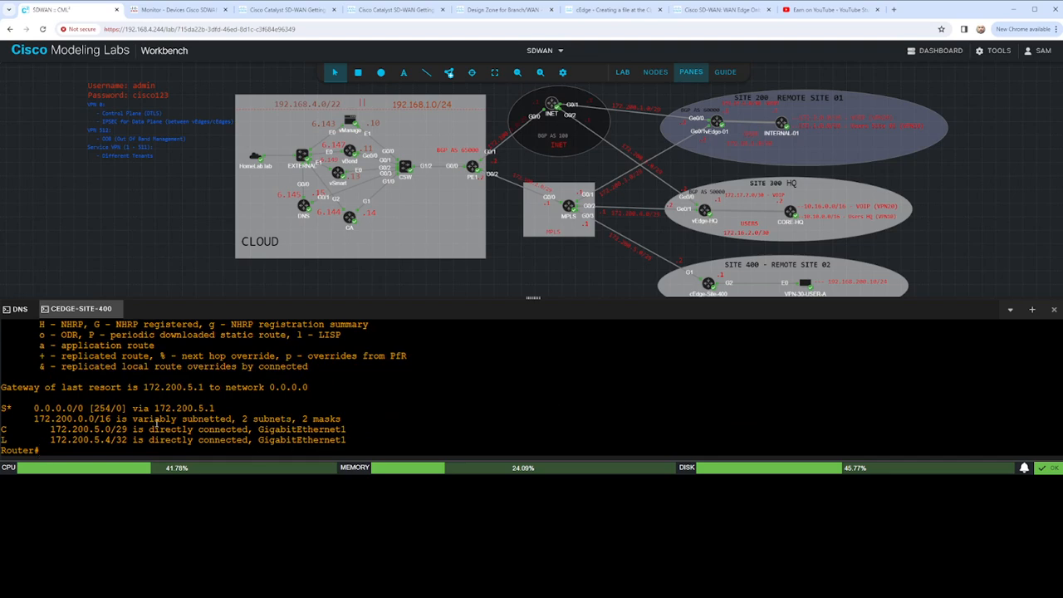
drag(218, 408, 2, 409)
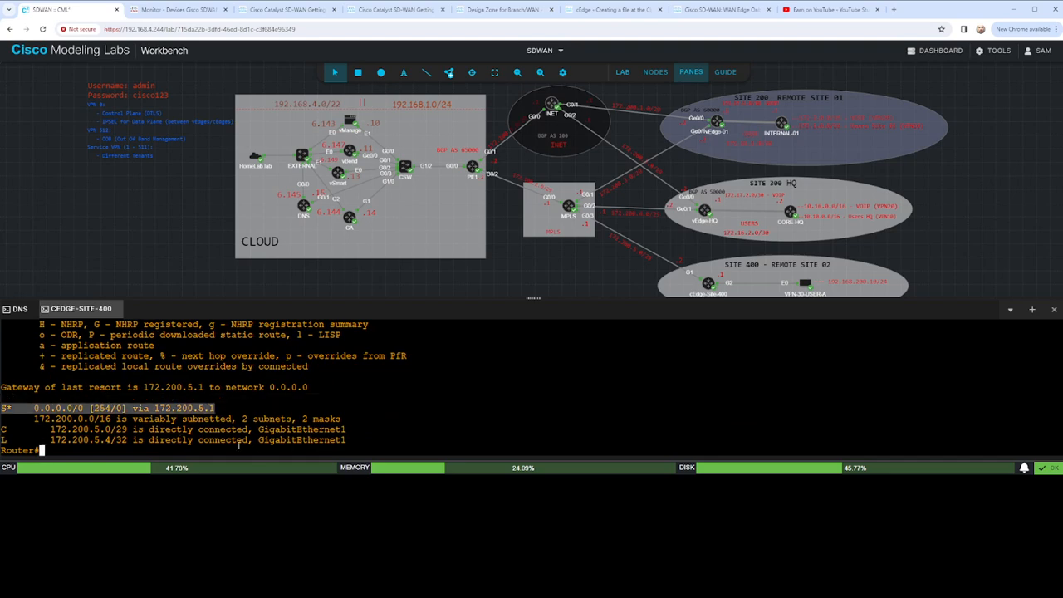
click(325, 385)
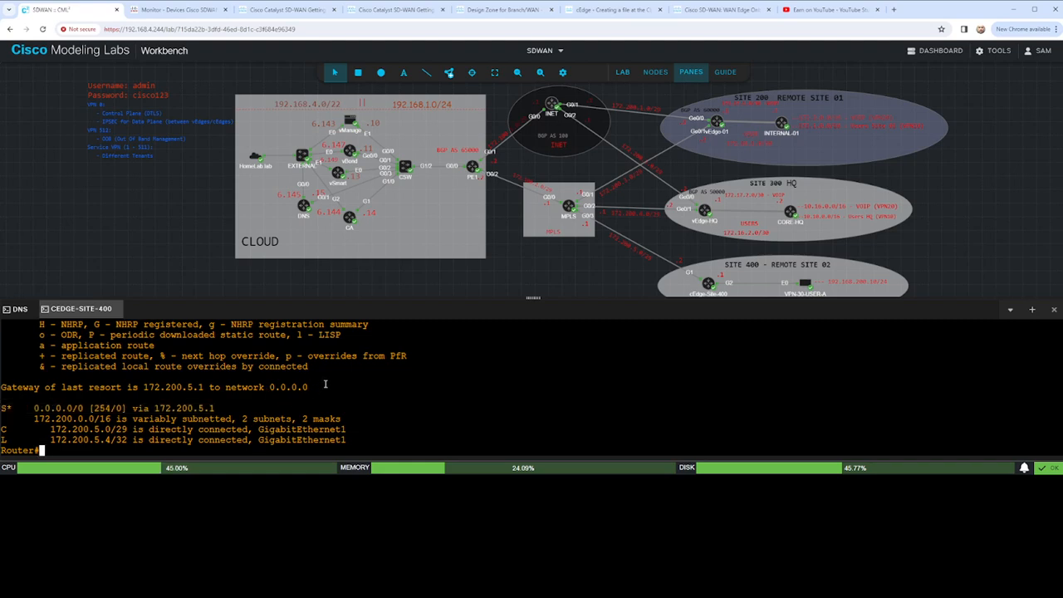
- Ping 192.168.1.10 from the Site 400 router to test reachability of vManage
text(ping 192.168.6)
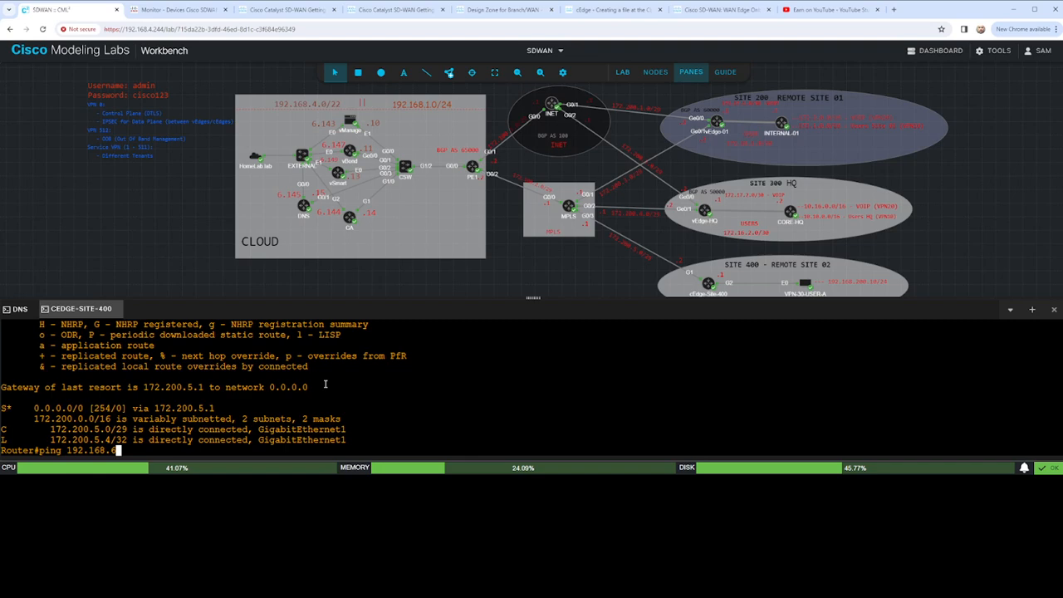
key(BackSpace)
text(1.10)
key(Return)
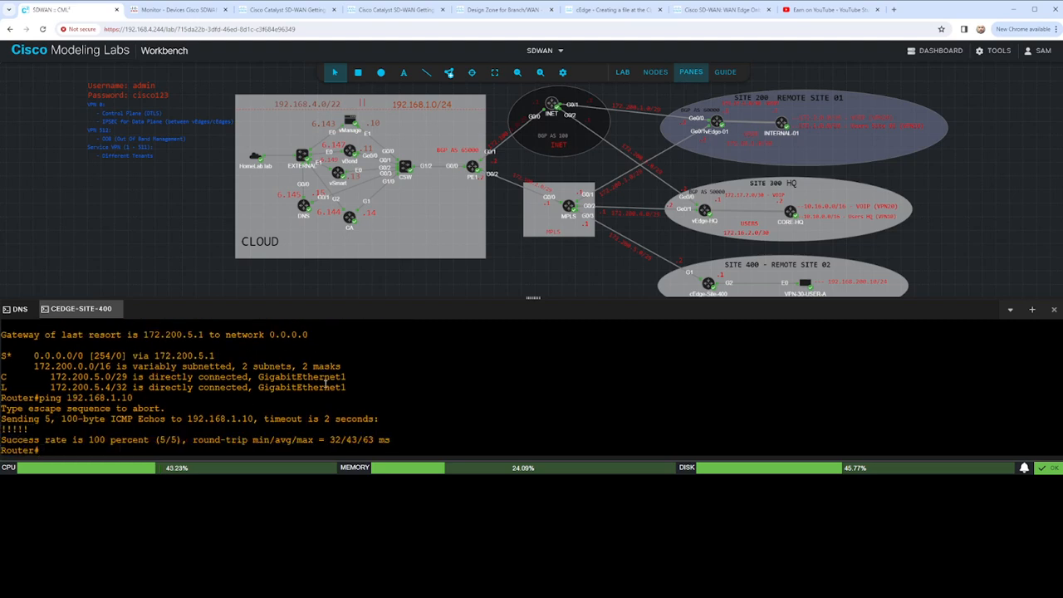
key(Return)
key(Return)
key(Return)
key(Return)
key(Return)
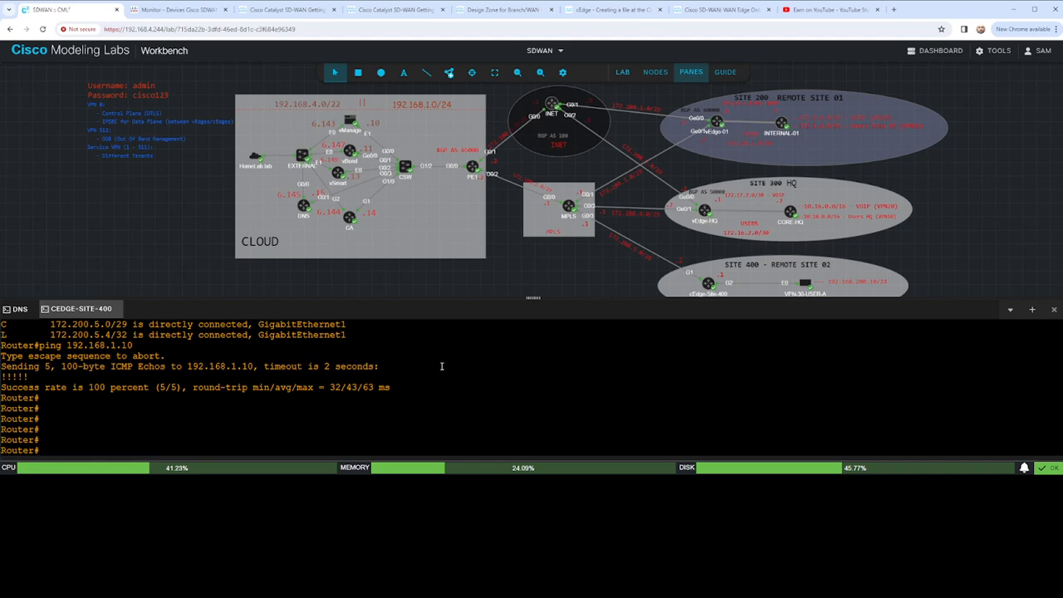
- Switch to the Cisco Catalyst SD-WAN guide and review the general workflow of the On-Site Bootstrap Process
click(294, 10)
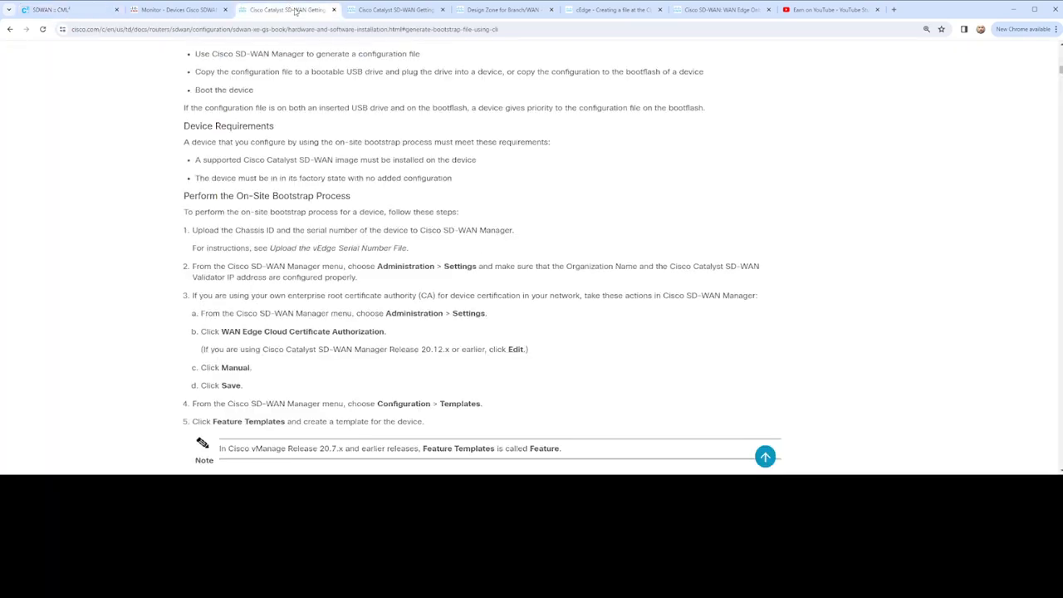
scroll(472, 241, up, 2)
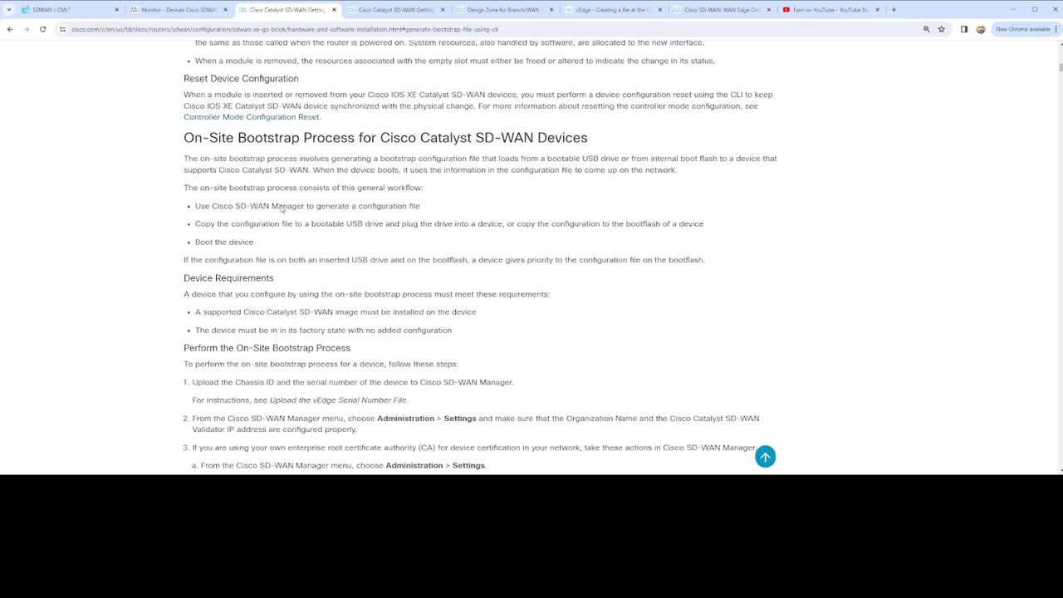
drag(265, 206, 434, 210)
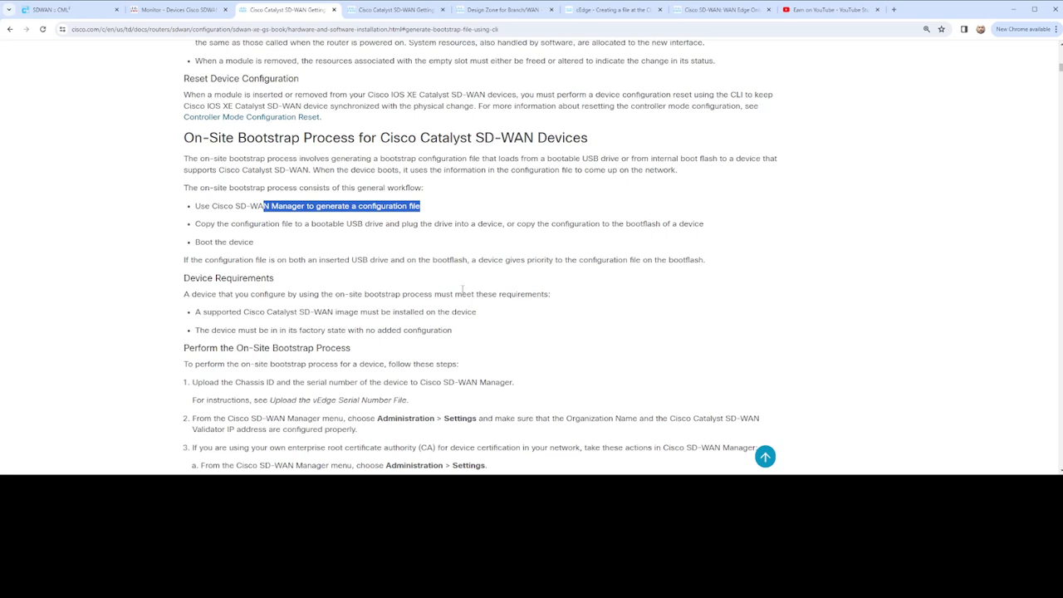
drag(315, 224, 727, 233)
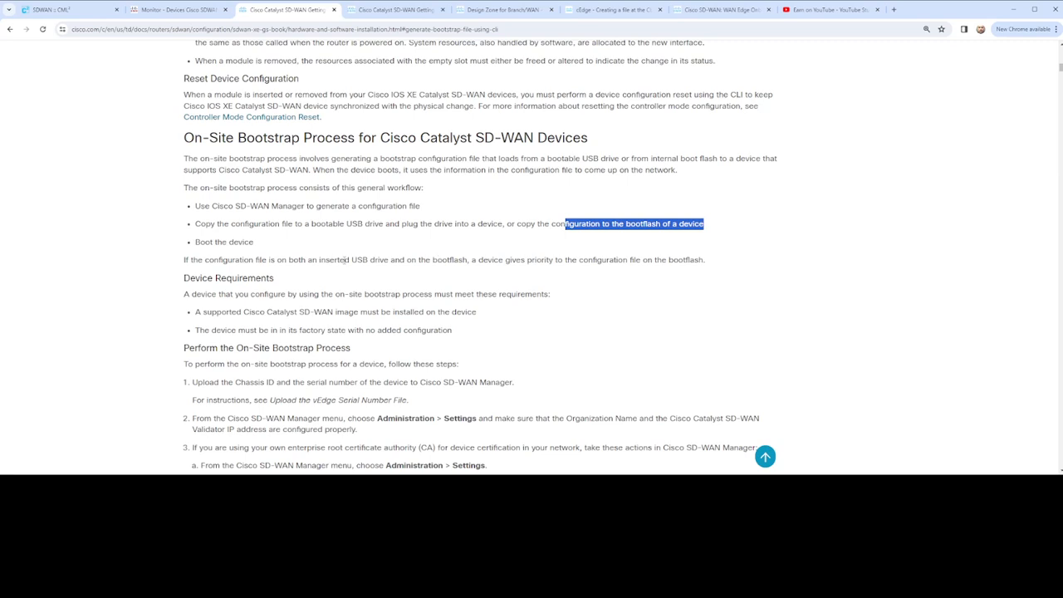
drag(196, 241, 273, 247)
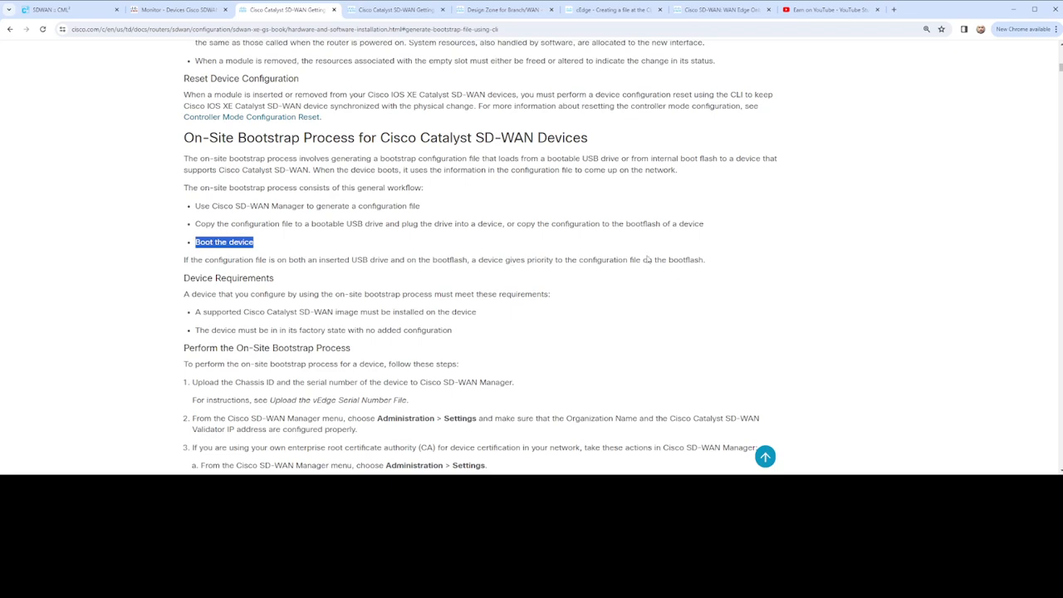
- Return to the Cisco Modeling Labs console, reload the Site 400 router and confirm the reload
click(69, 13)
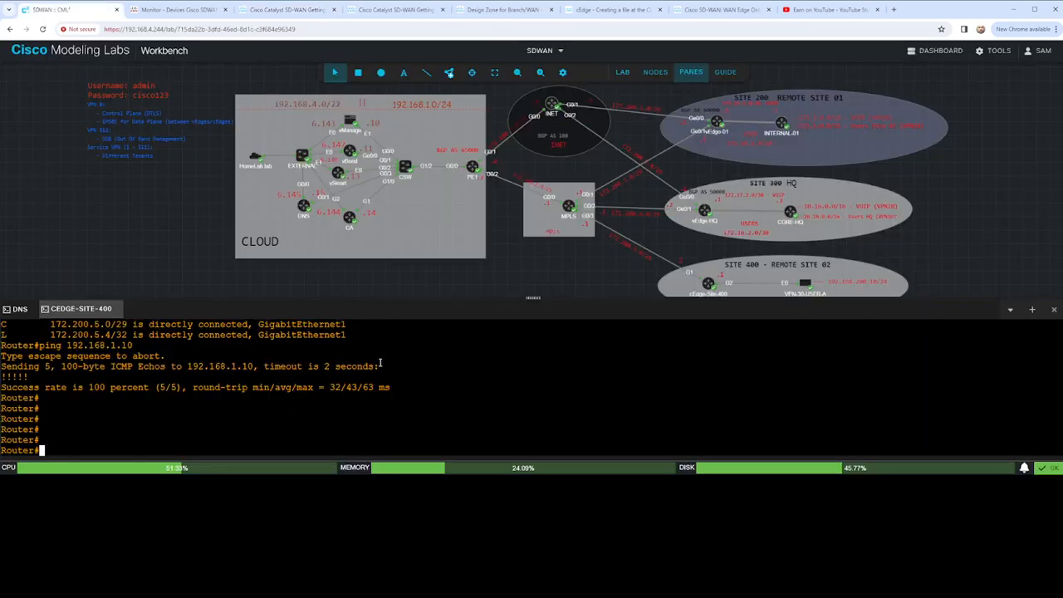
text(reload)
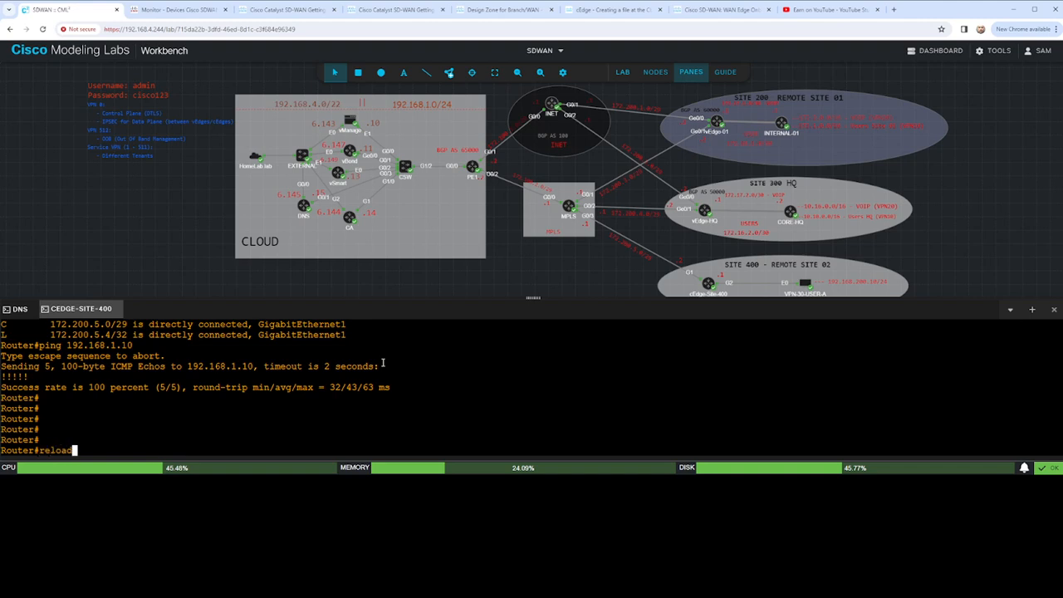
key(Return)
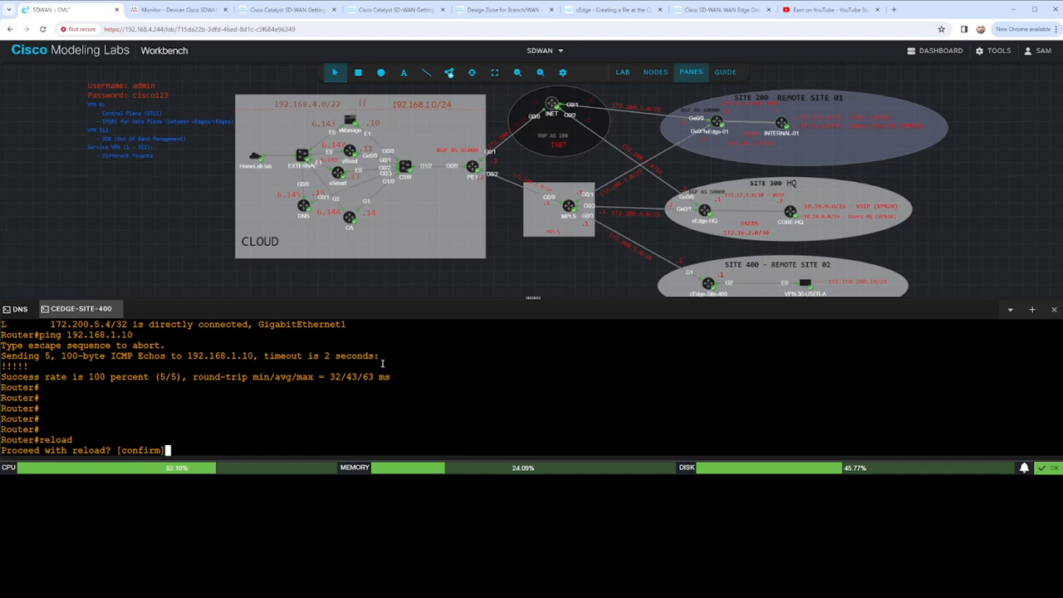
key(Return)
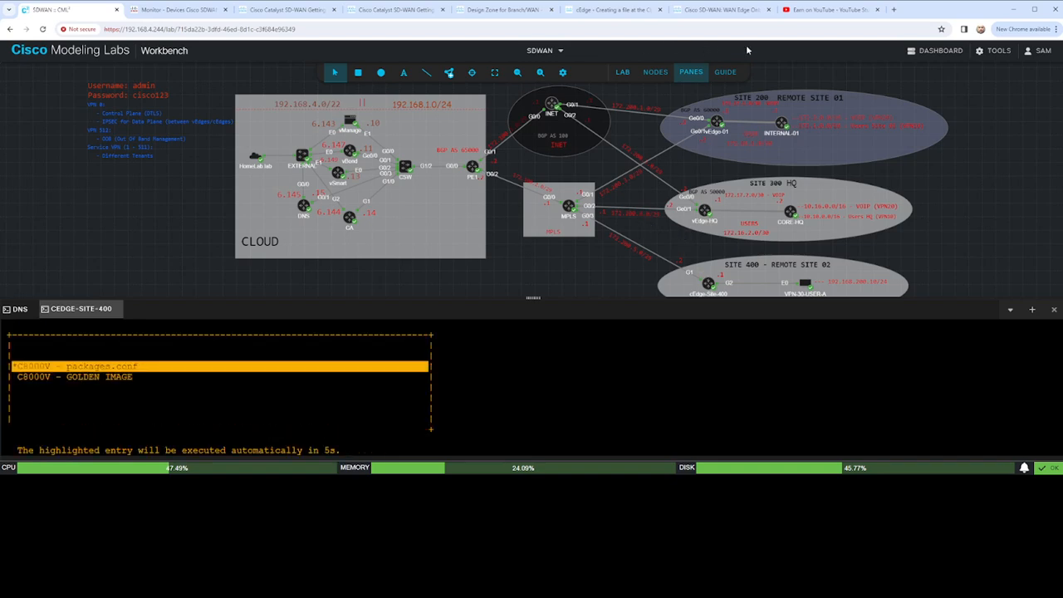
- Check the SD-WAN Manager device list, and review the bootstrap guide's Device Requirements on the factory state
click(173, 10)
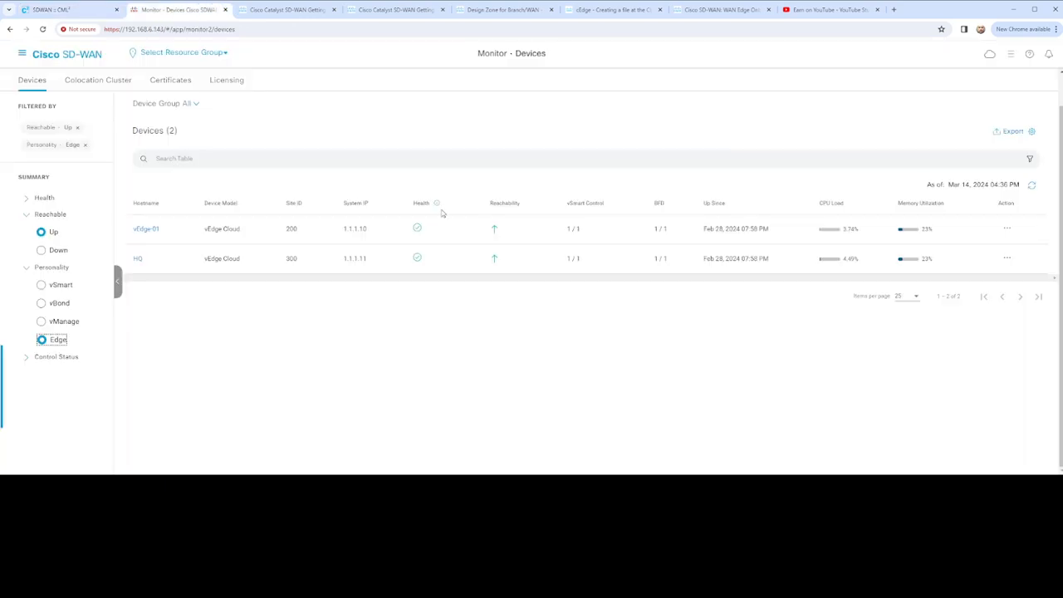
click(286, 10)
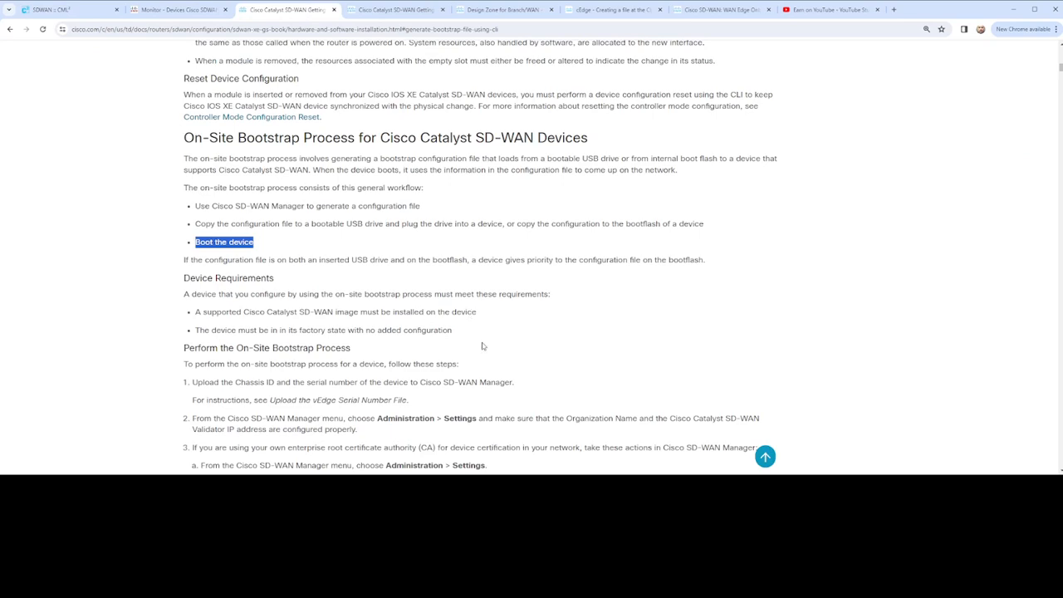
scroll(486, 330, down, 1)
scroll(493, 294, down, 3)
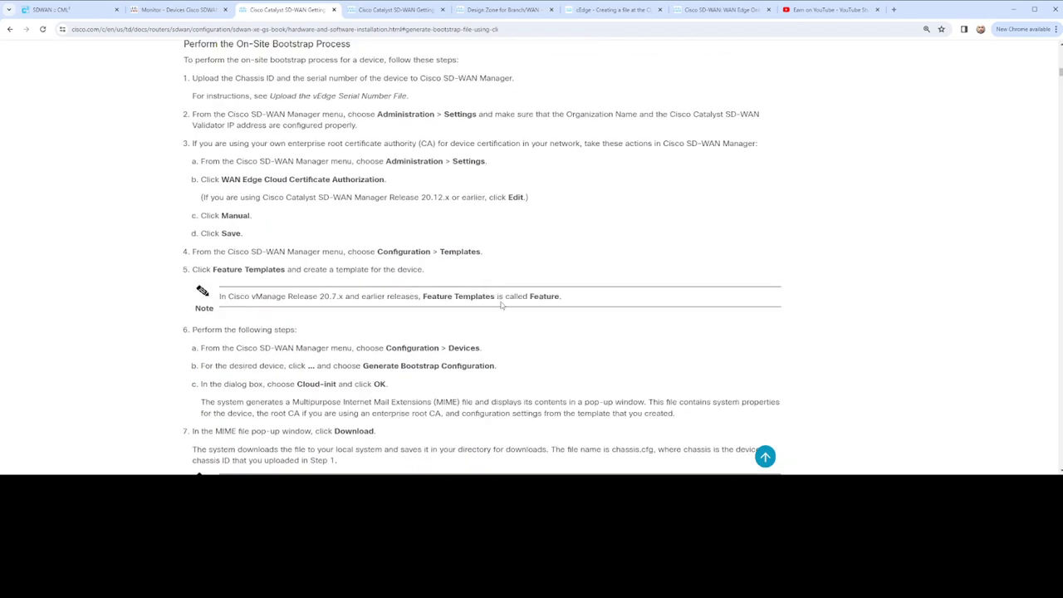
scroll(500, 305, up, 2)
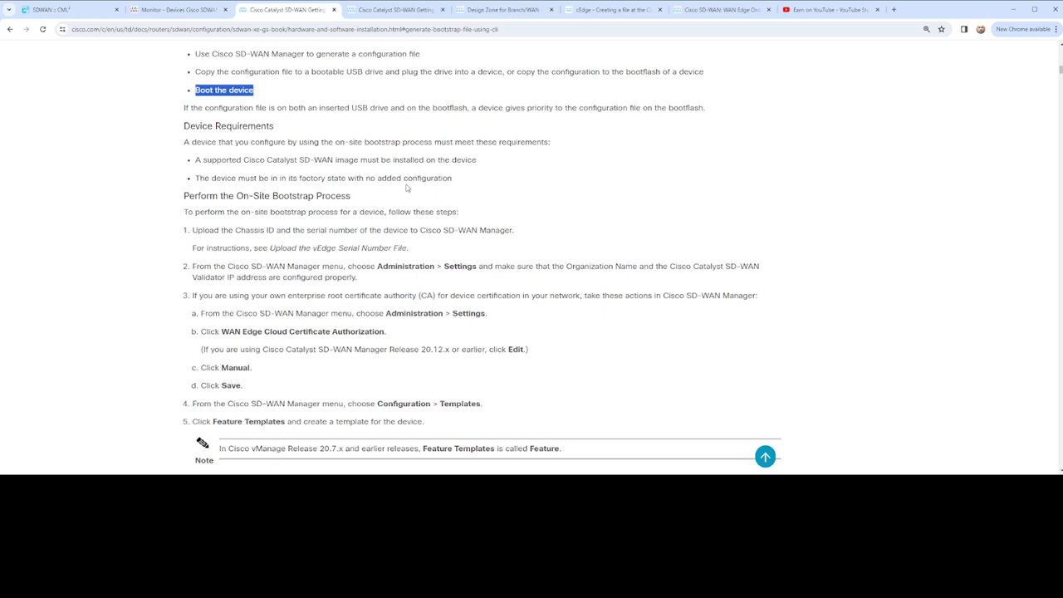
drag(454, 179, 183, 175)
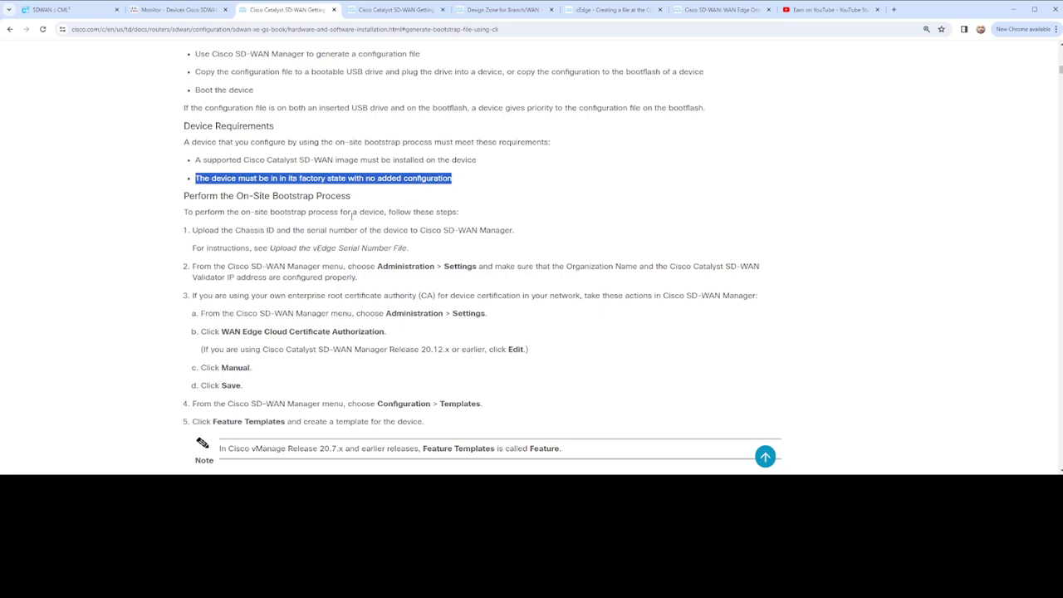
- Read steps 1 to 3 of Perform the On-Site Bootstrap Process, through WAN Edge Cloud Certificate Authorization
scroll(415, 224, down, 1)
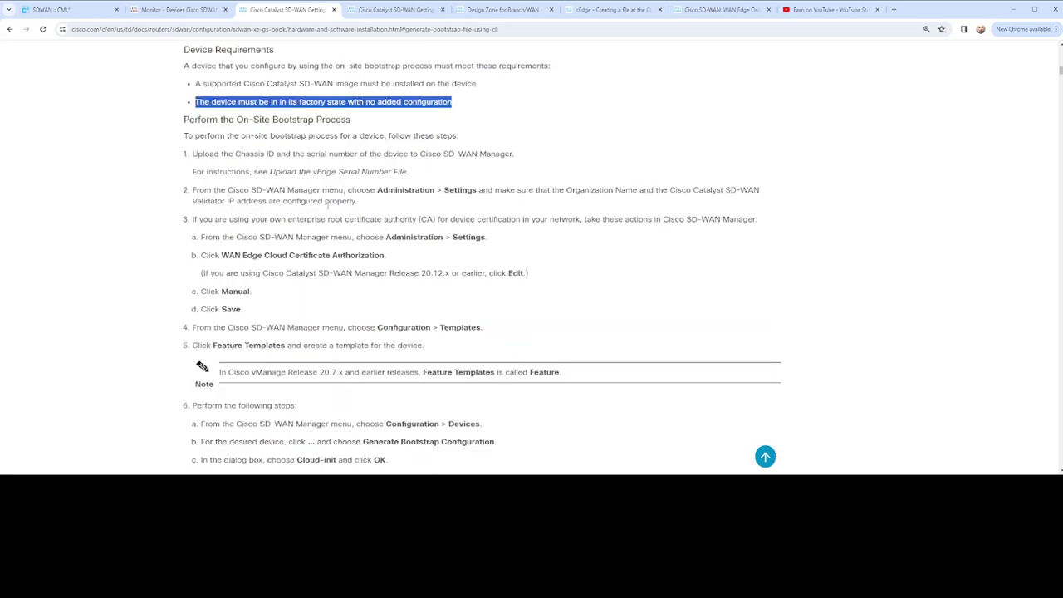
drag(235, 154, 479, 158)
drag(510, 154, 510, 155)
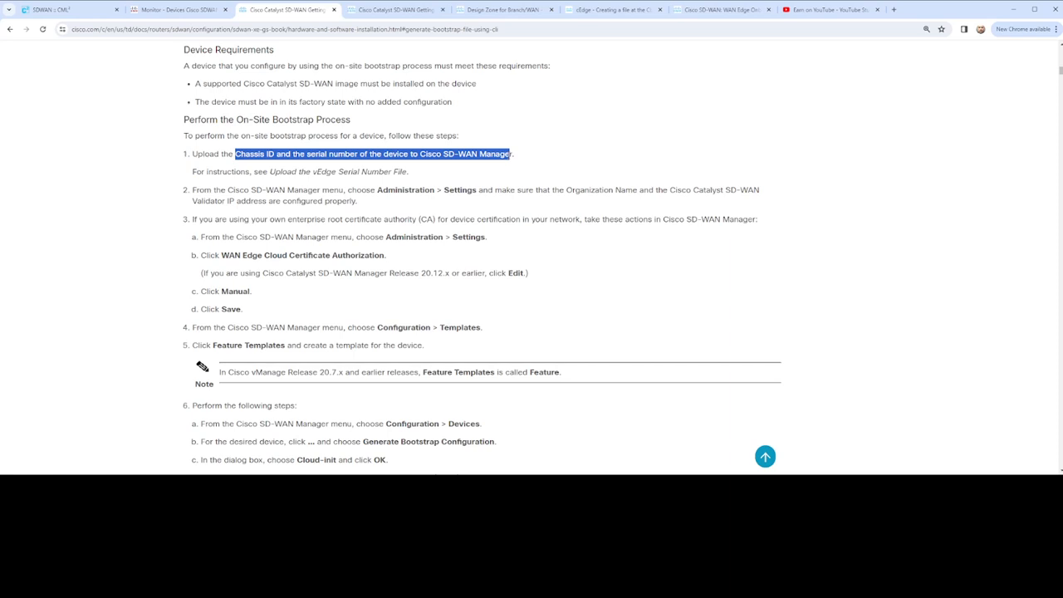
drag(182, 155, 527, 172)
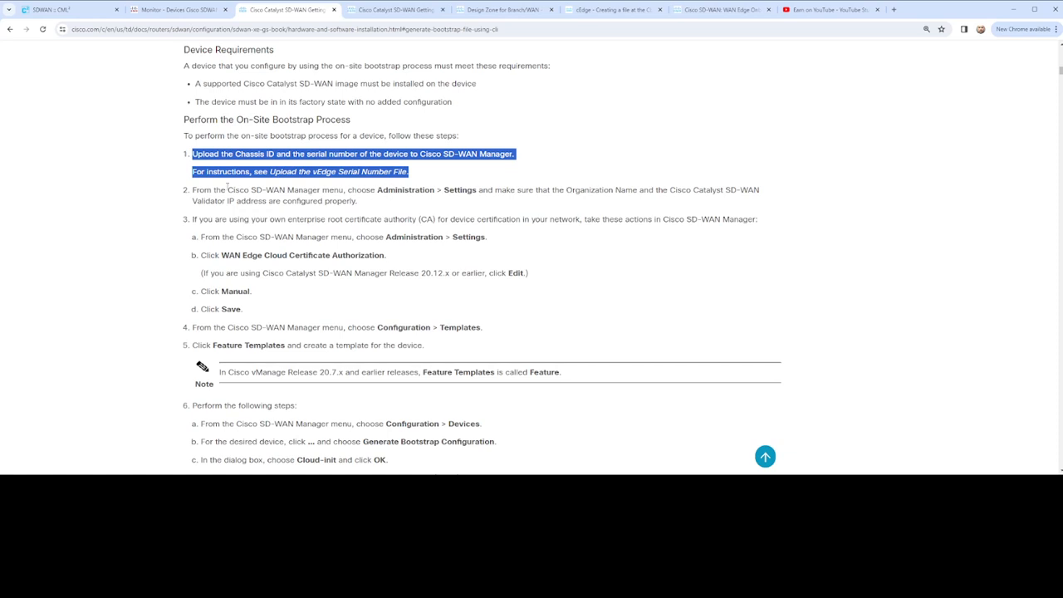
drag(226, 186, 759, 211)
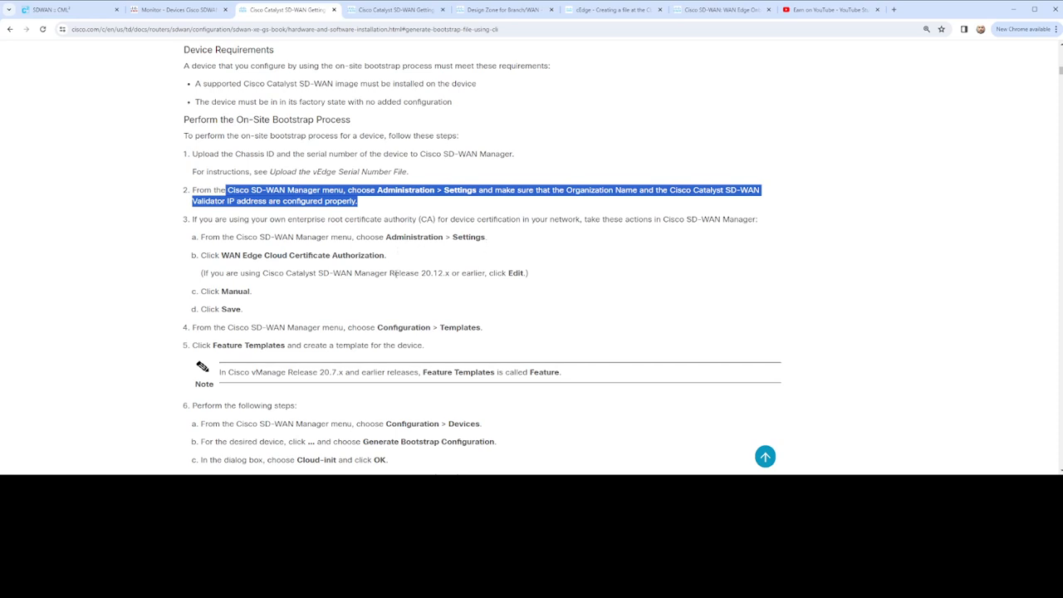
drag(400, 260, 198, 255)
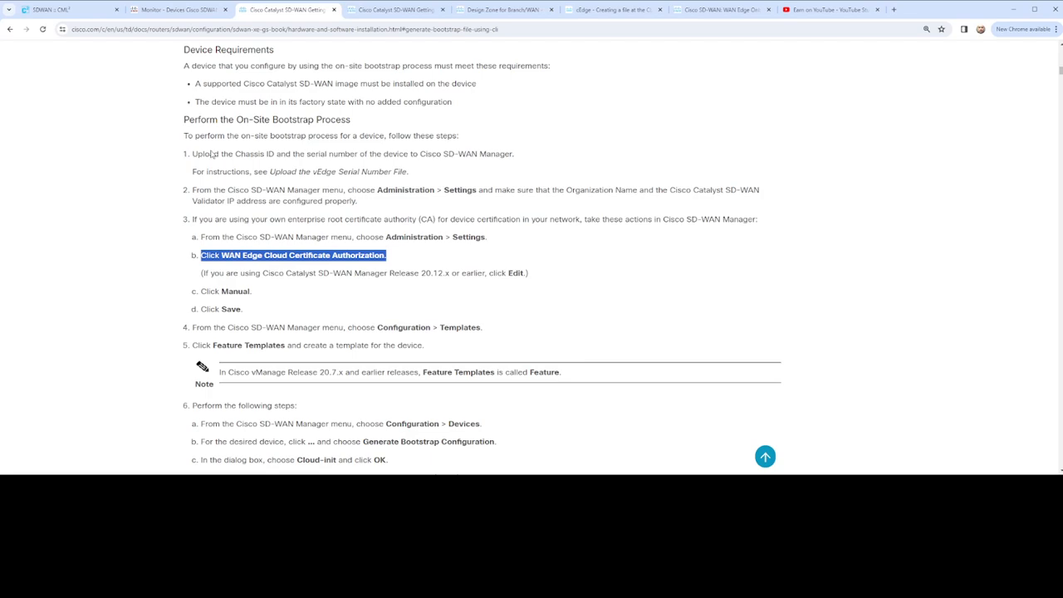
- Switch to Cisco SD-WAN Manager and open its Administration Settings page
click(160, 16)
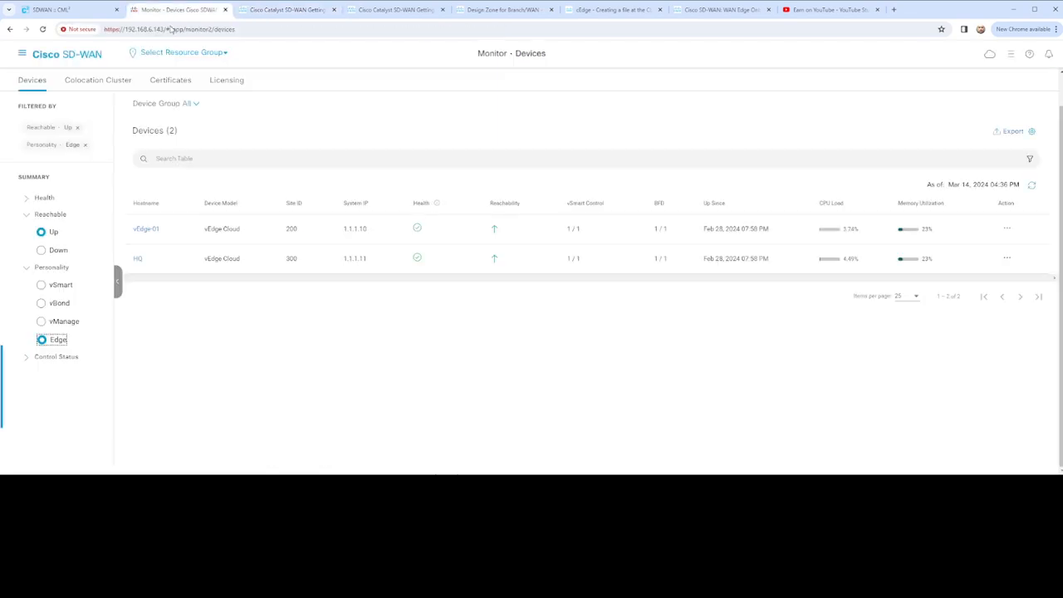
click(20, 55)
click(126, 193)
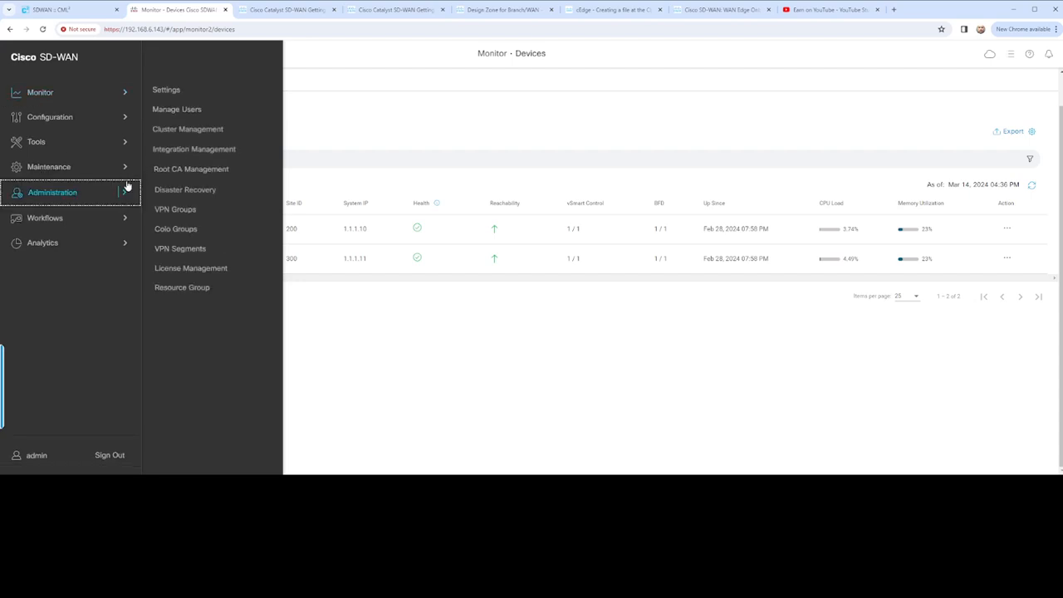
click(175, 95)
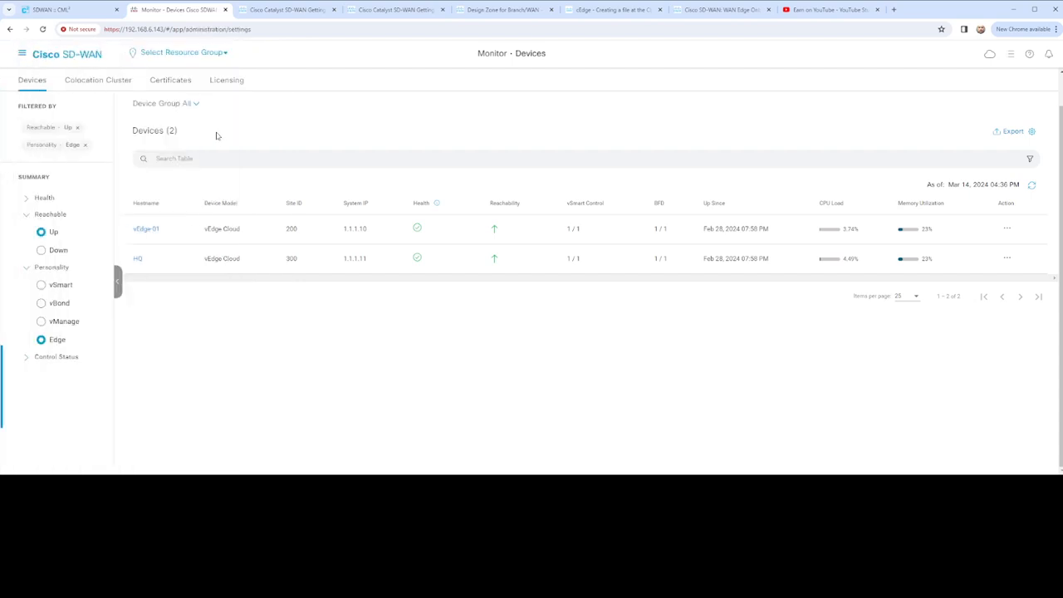
- Check the router's boot progress and compare the guide's certificate authorization instructions with SD-WAN Manager's Administration Settings
click(70, 10)
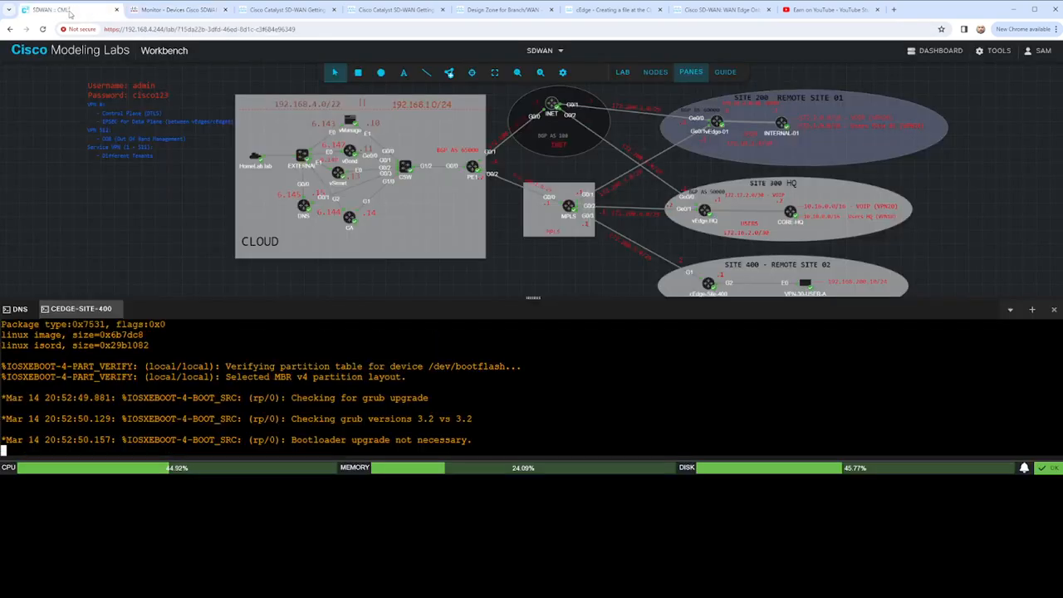
click(274, 11)
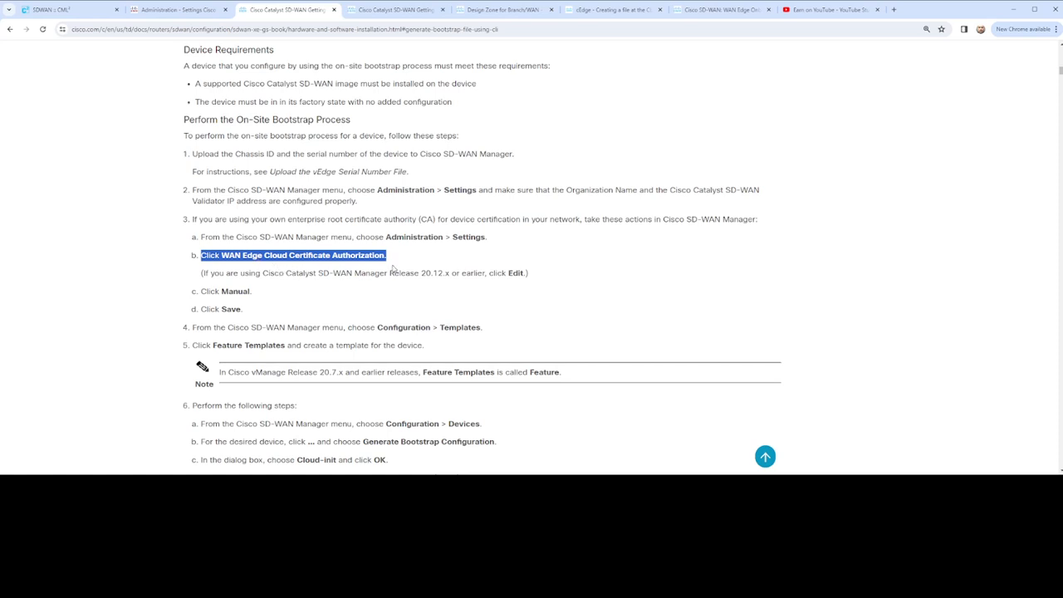
click(167, 13)
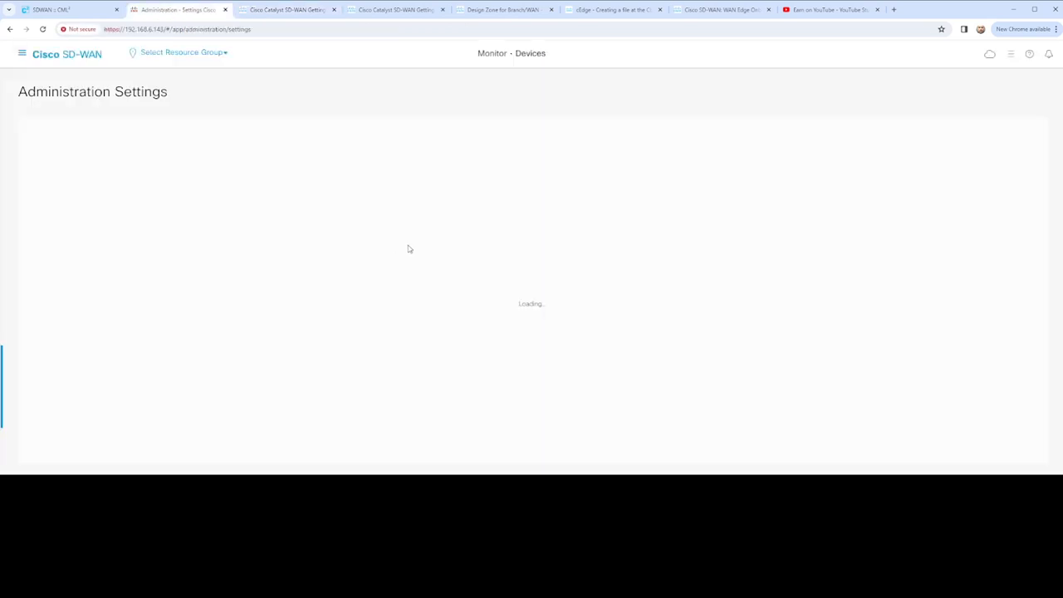
click(290, 14)
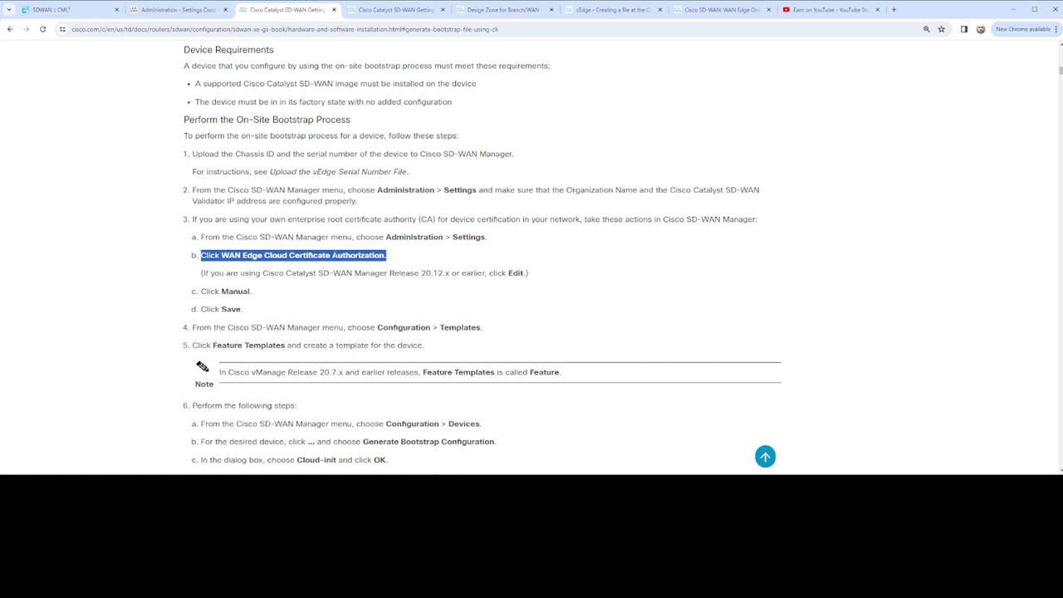
click(191, 12)
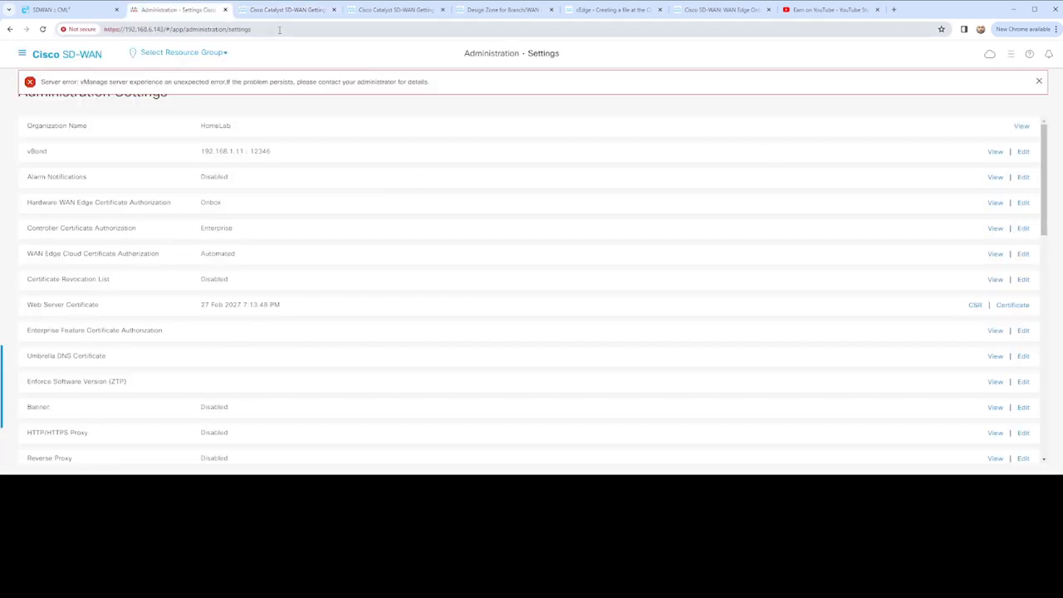
- Set WAN Edge Cloud Certificate Authorization to Manual (Enterprise CA - recommended) and save it, following the guide's step 3
click(1037, 81)
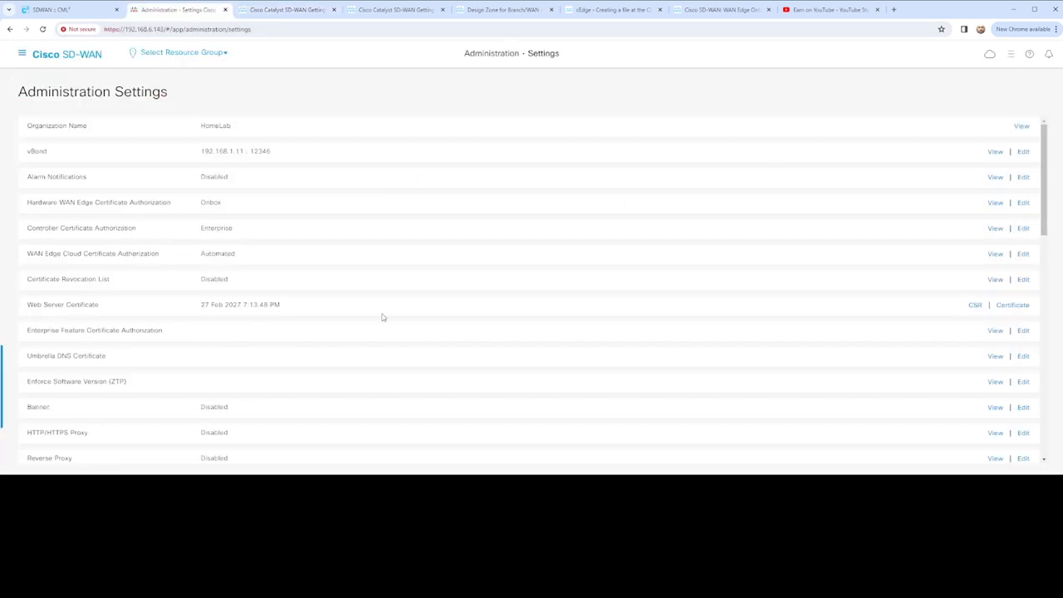
scroll(133, 308, down, 3)
scroll(41, 283, up, 2)
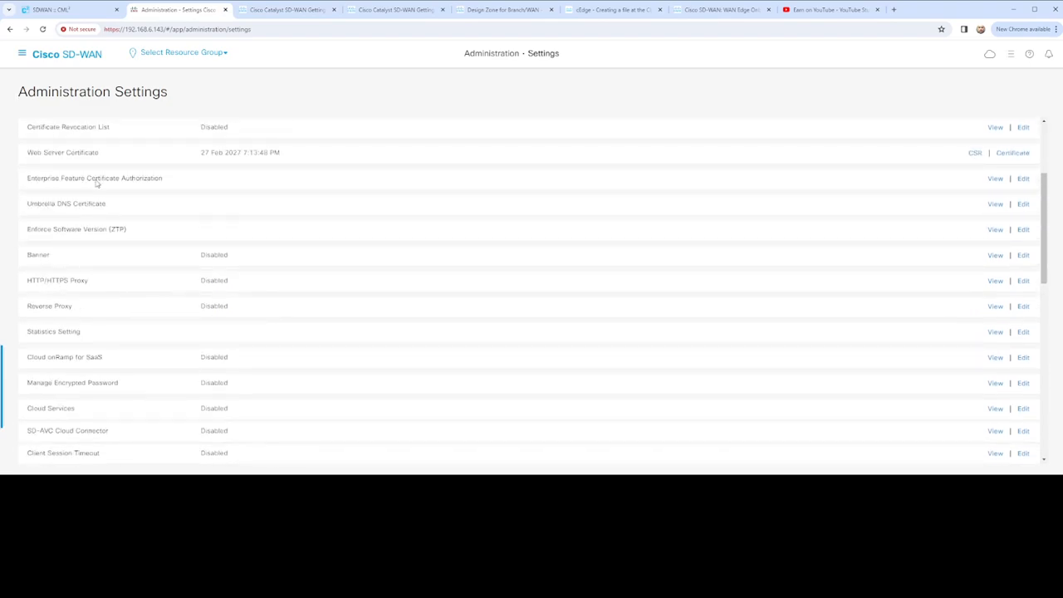
scroll(97, 184, up, 2)
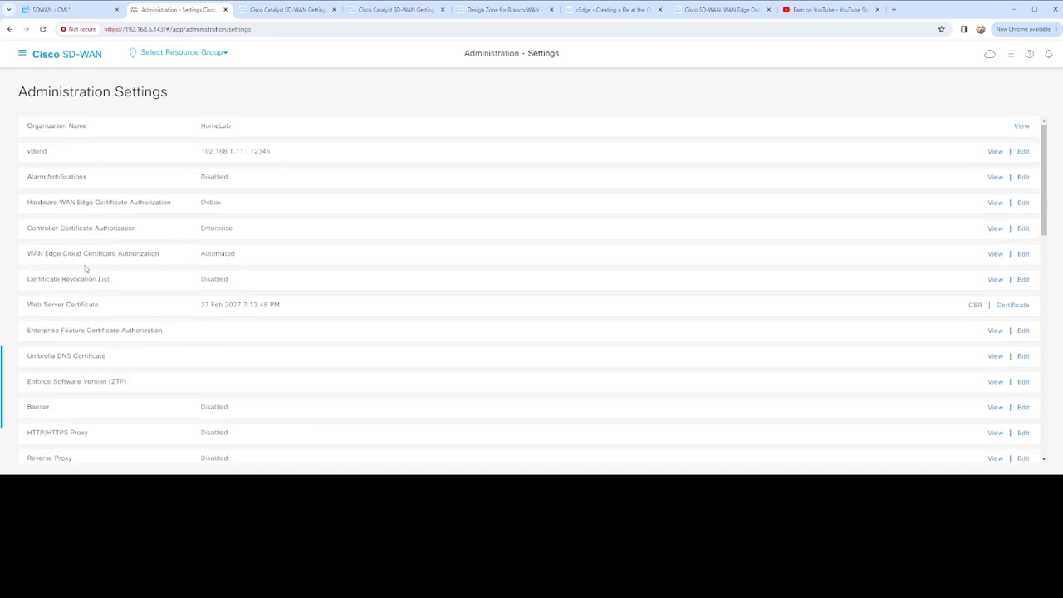
click(1023, 254)
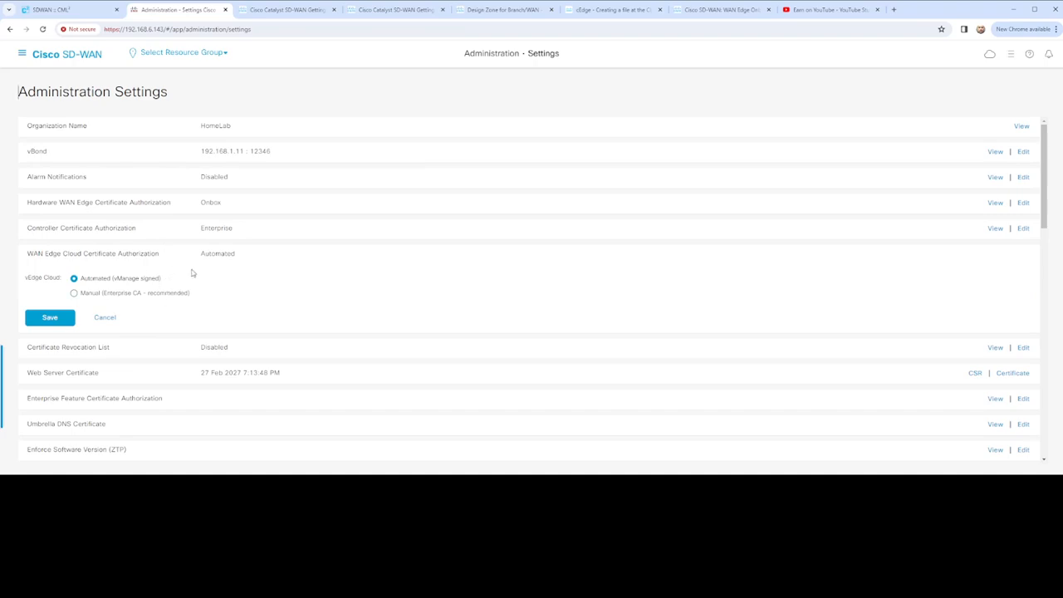
click(52, 9)
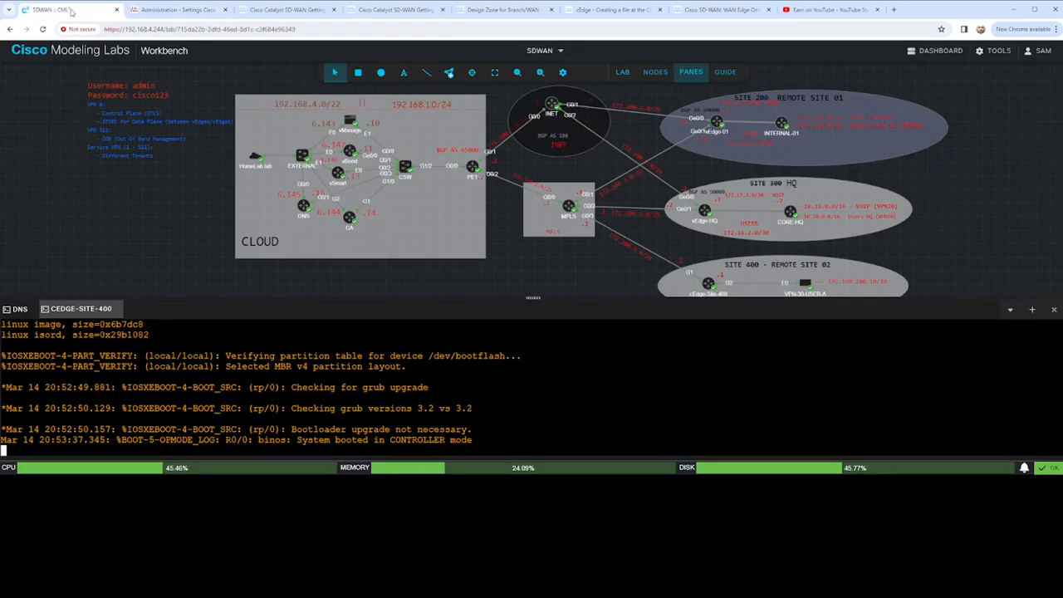
click(296, 11)
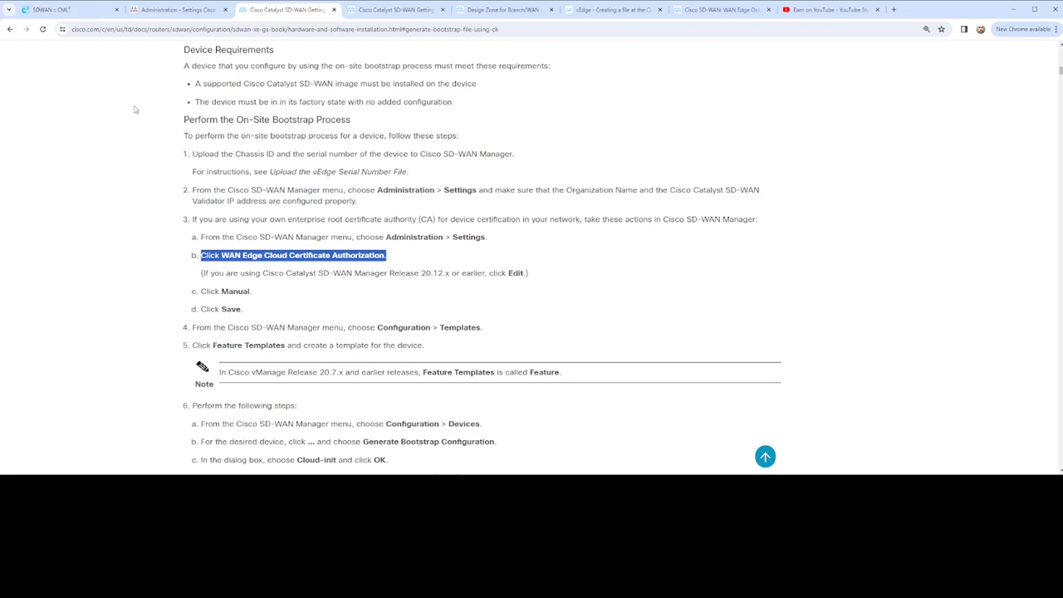
click(172, 10)
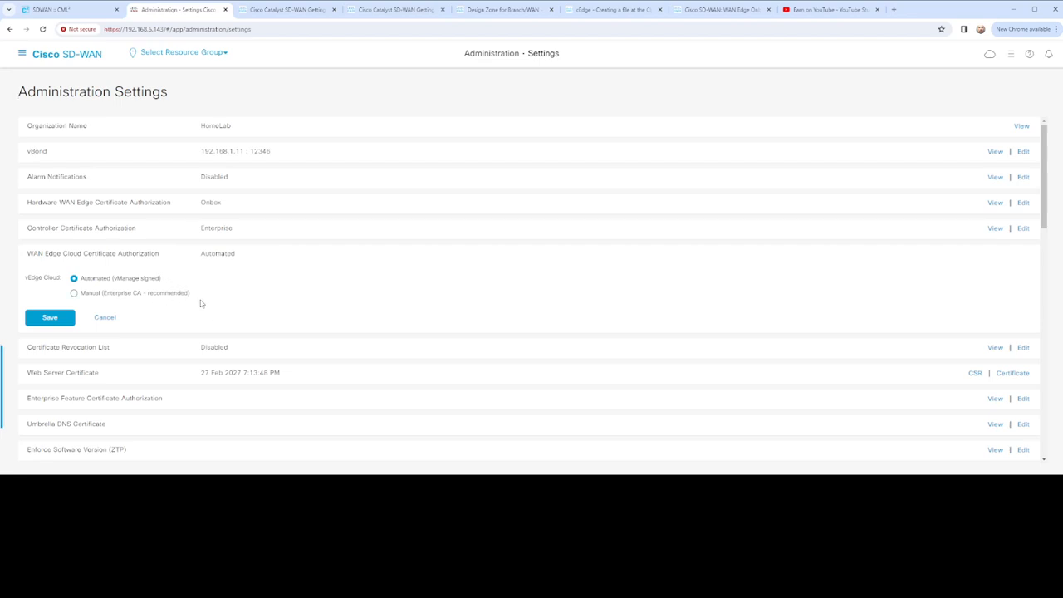
click(74, 294)
click(74, 293)
click(50, 317)
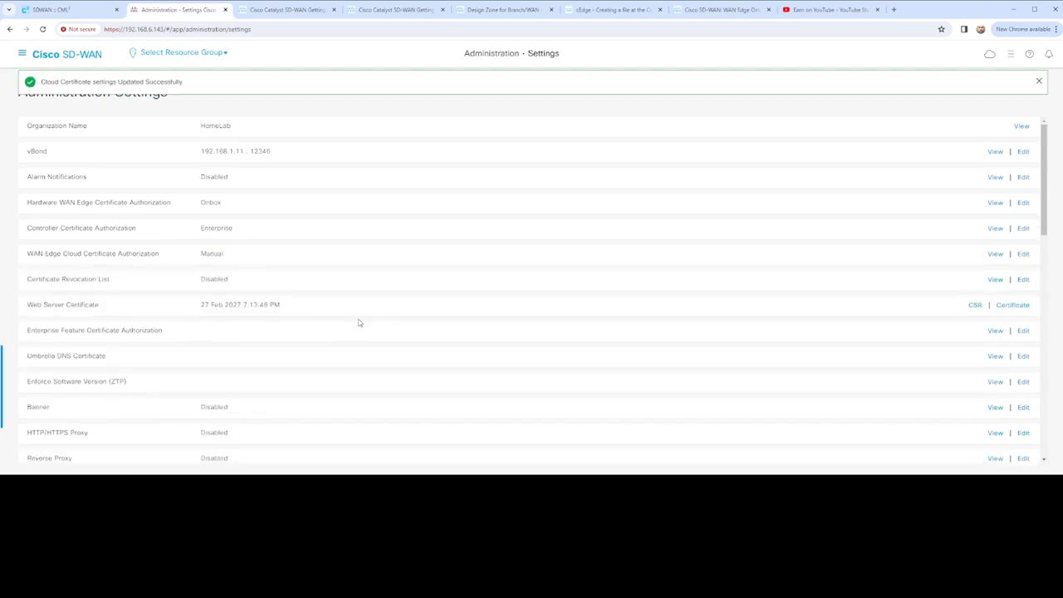
- Open the Devices configuration page and check which actions are available for the vEdge-01 WAN edge
click(22, 51)
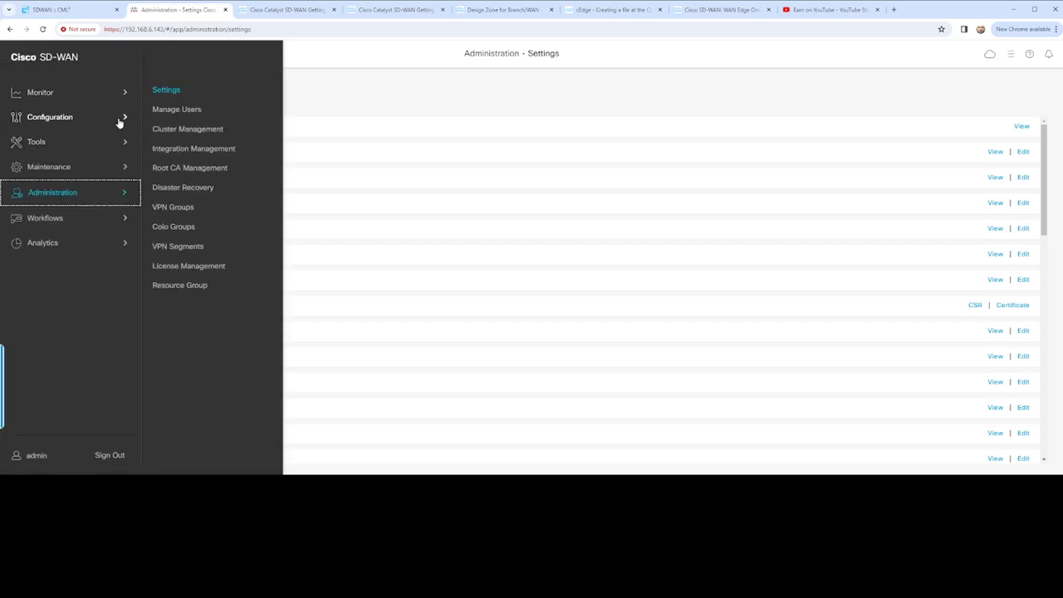
click(120, 119)
click(177, 92)
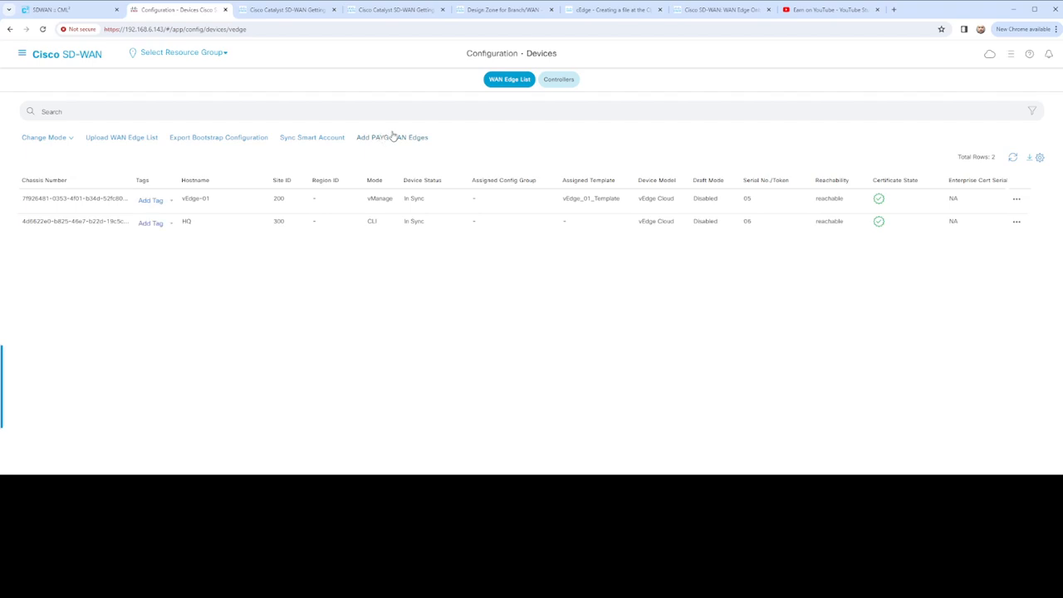
click(1016, 198)
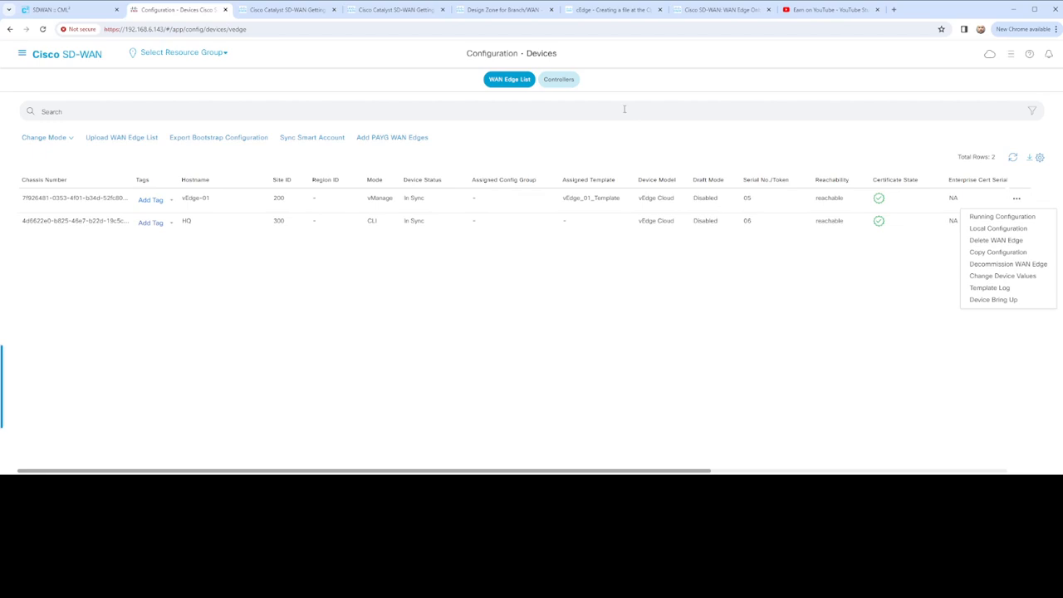
- Export a generic Cloud-Init bootstrap configuration for the WAN edges, filling in the VPN0 interface name
click(230, 141)
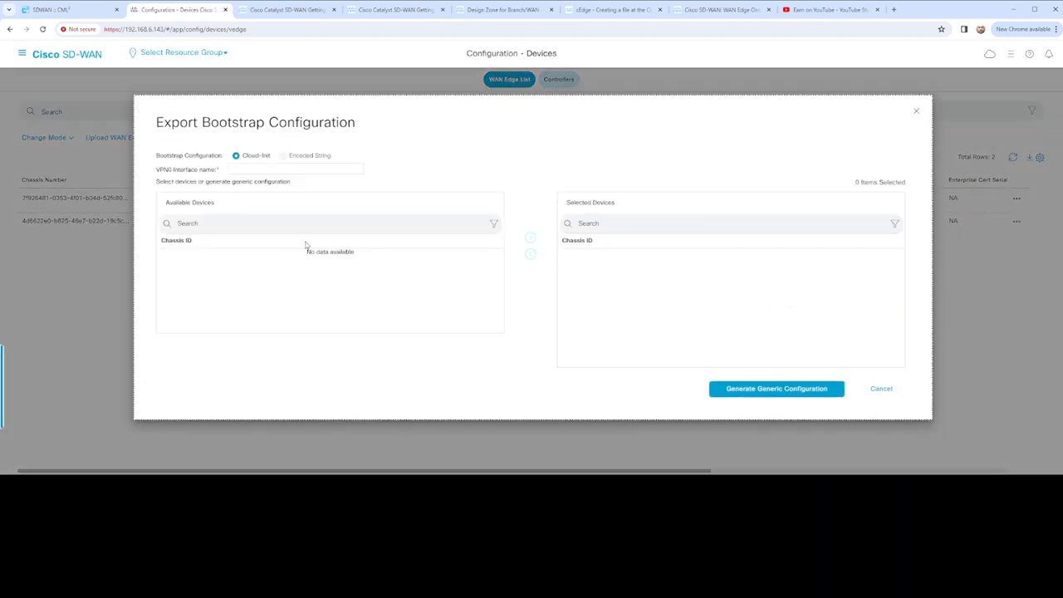
click(259, 170)
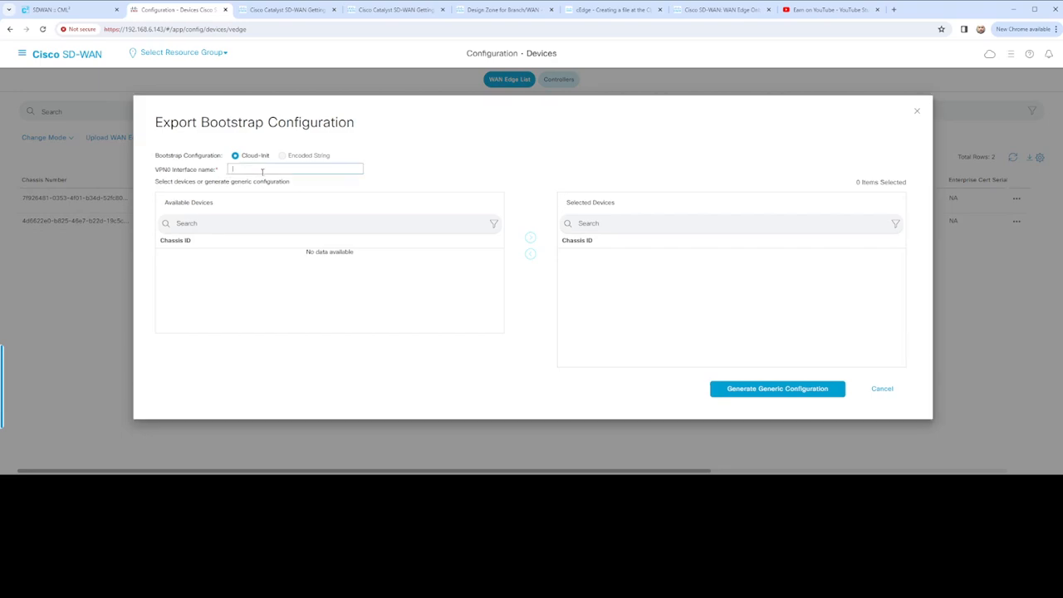
text(GigabitEthernet1)
click(790, 391)
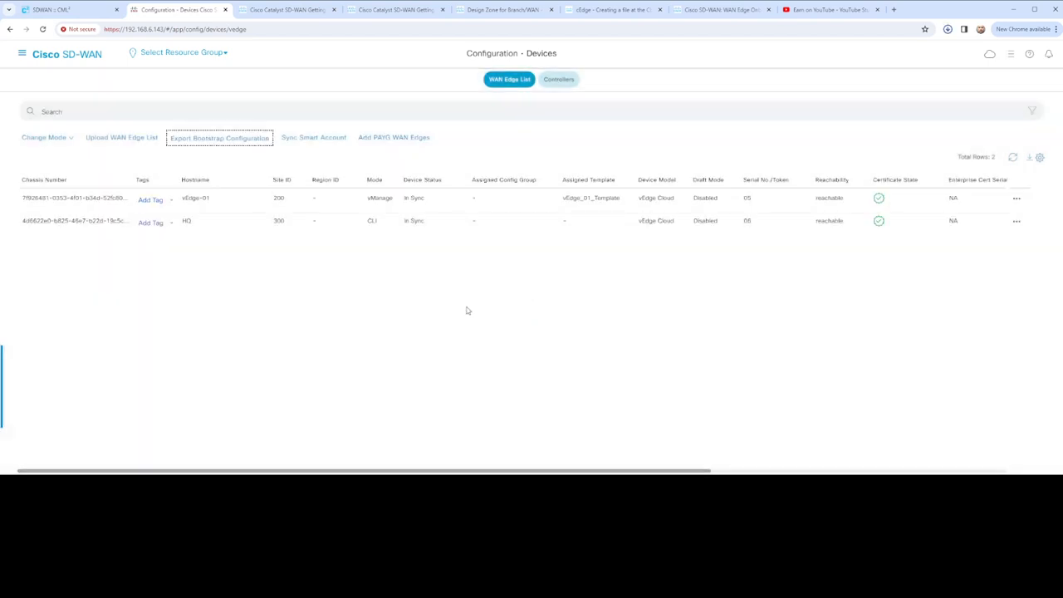
- Browse the download folder for the exported bootstrap configuration and delete the selected file
click(948, 31)
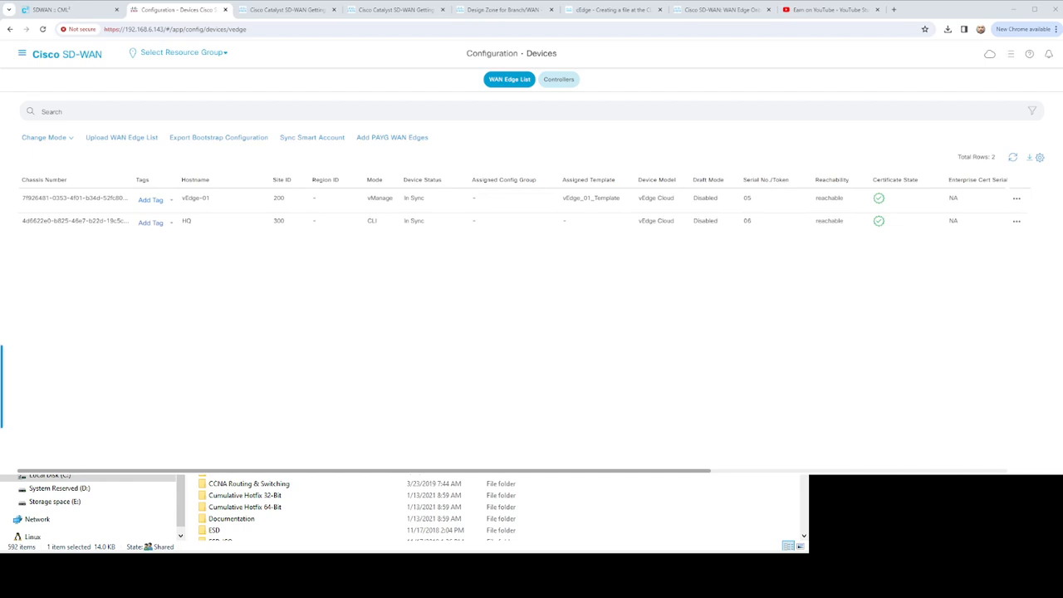
scroll(498, 509, down, 1)
scroll(498, 508, up, 1)
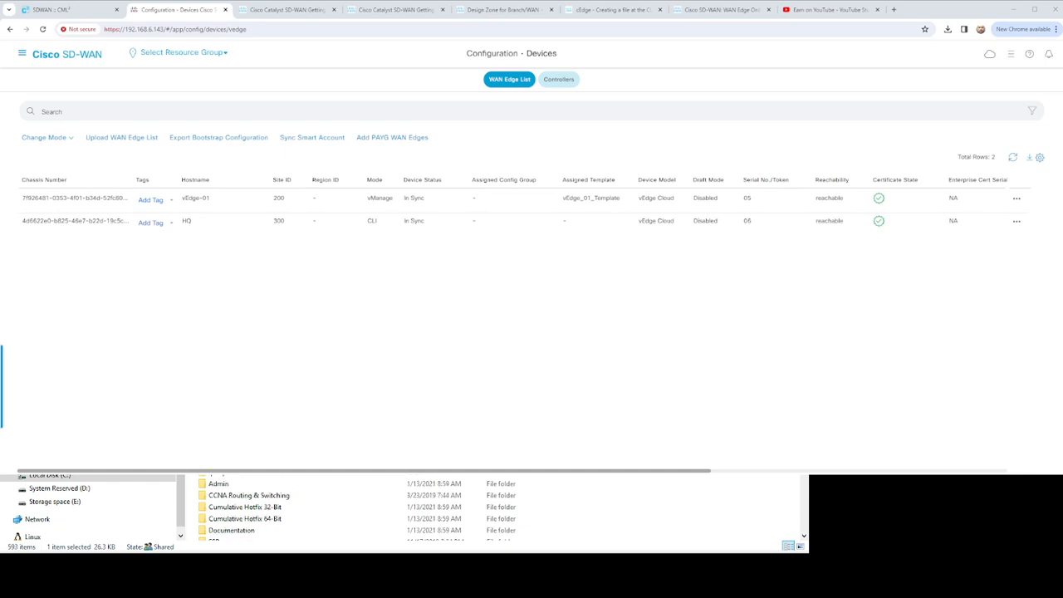
key(Delete)
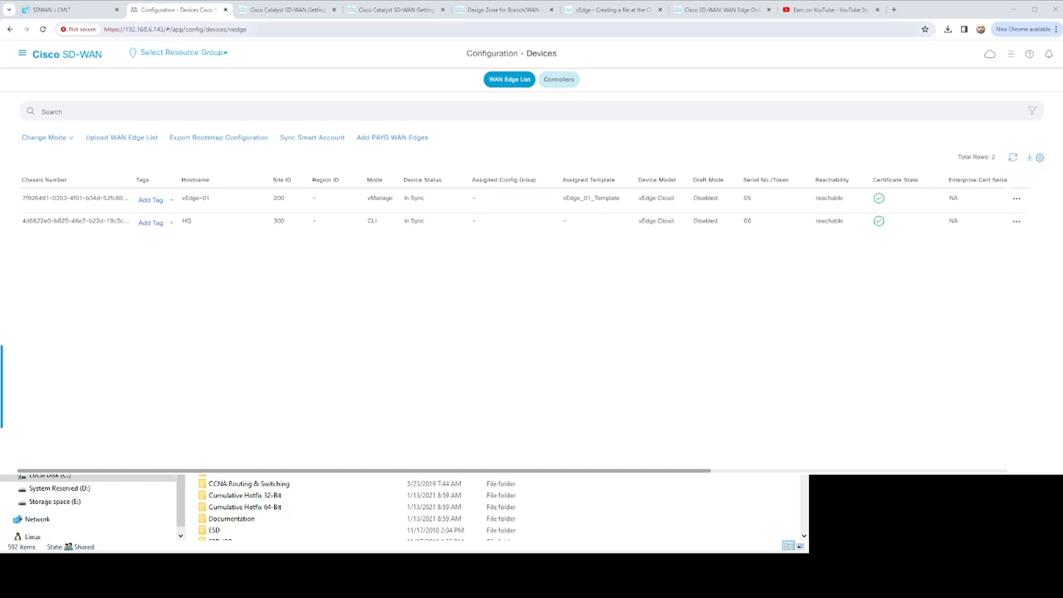
- Return to the Site 400 cEdge console and review the earlier ciscosdwan.cfg output and the boot progress
click(70, 9)
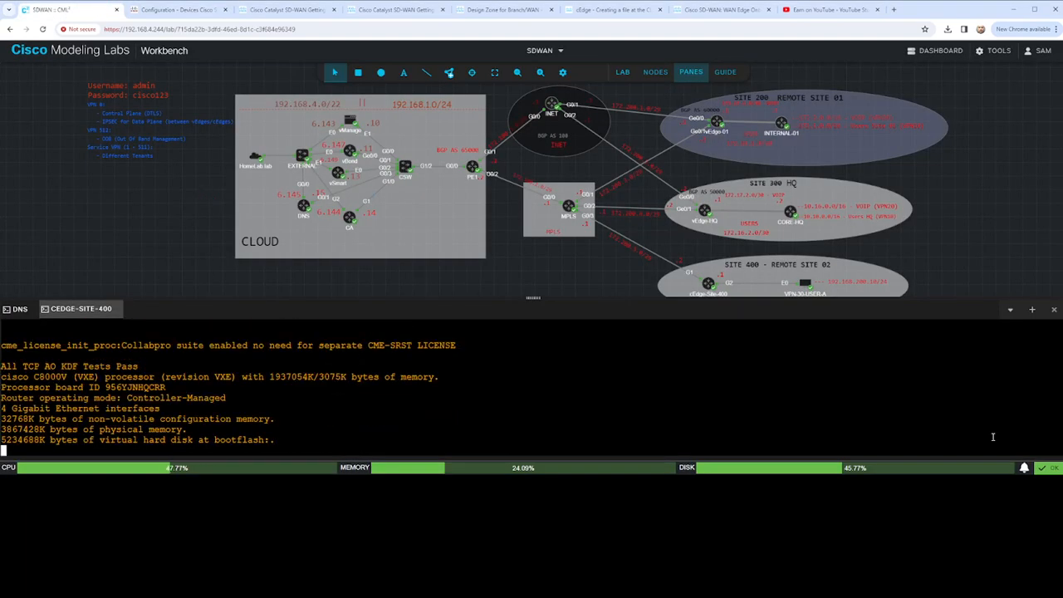
scroll(970, 426, up, 10)
drag(2, 450, 1, 418)
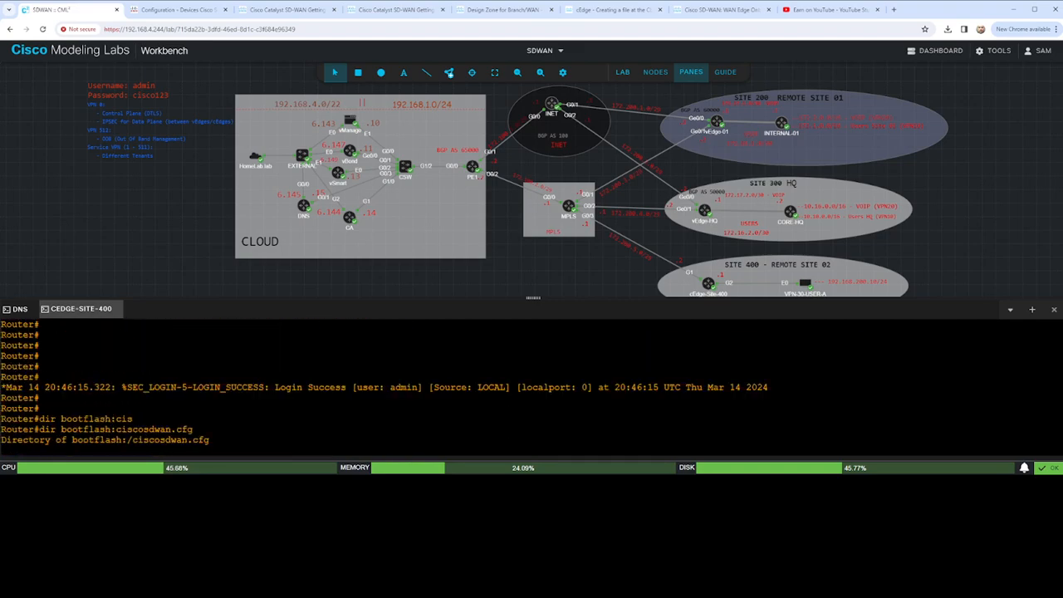
scroll(532, 387, up, 10)
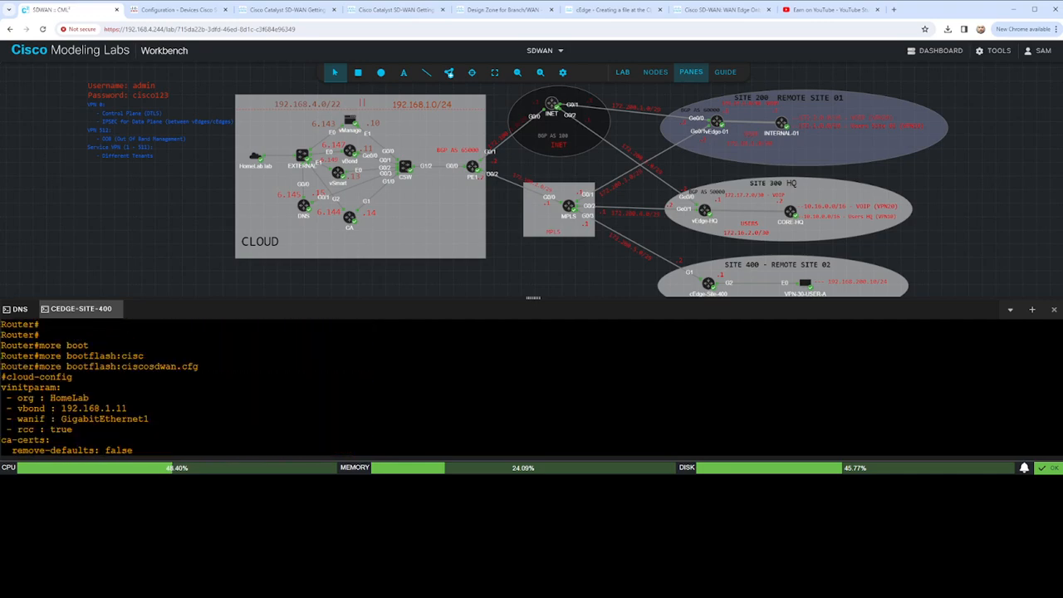
scroll(531, 388, down, 2)
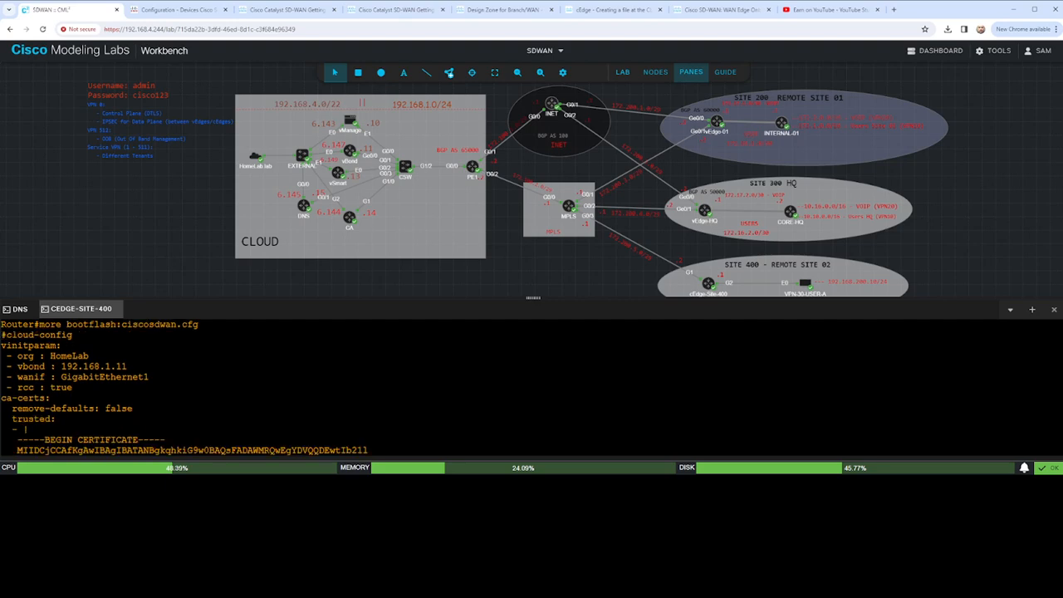
drag(1057, 415, 1057, 457)
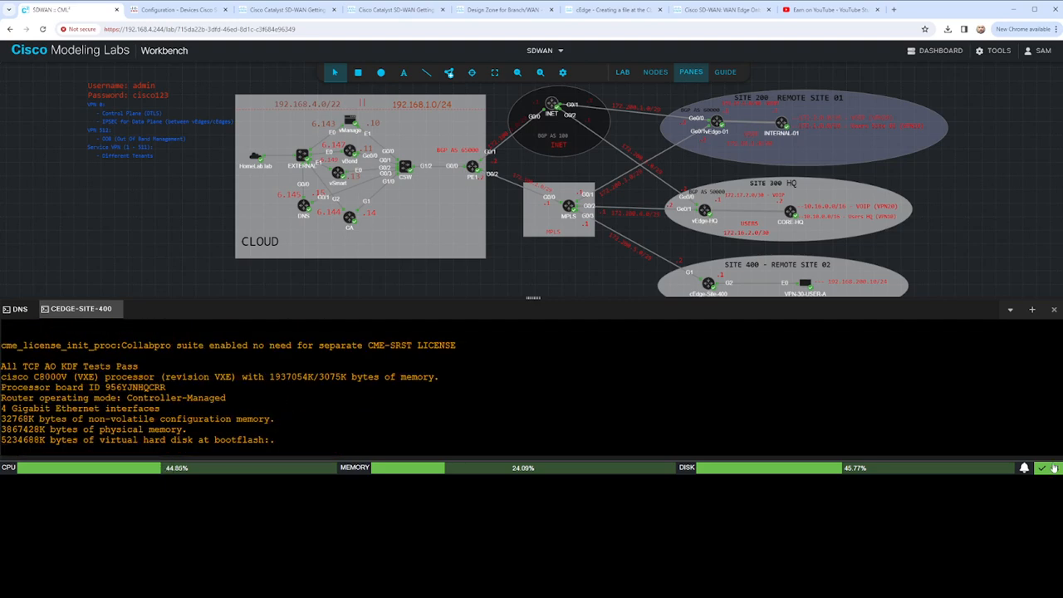
- Recheck the vEdge-01 device actions in SD-WAN Manager, and return to the Site 400 router console
click(187, 16)
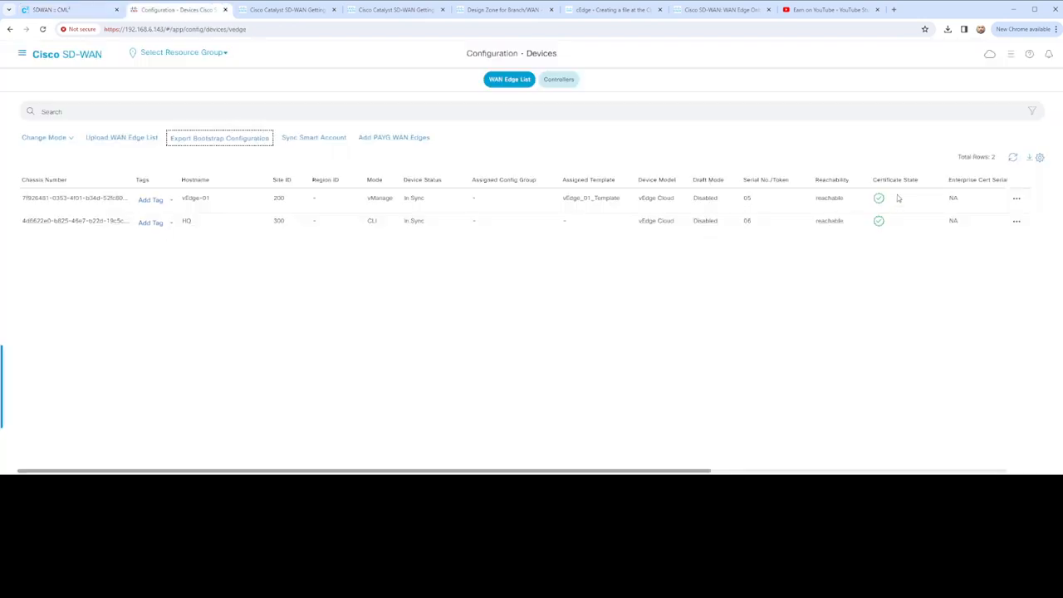
click(1016, 199)
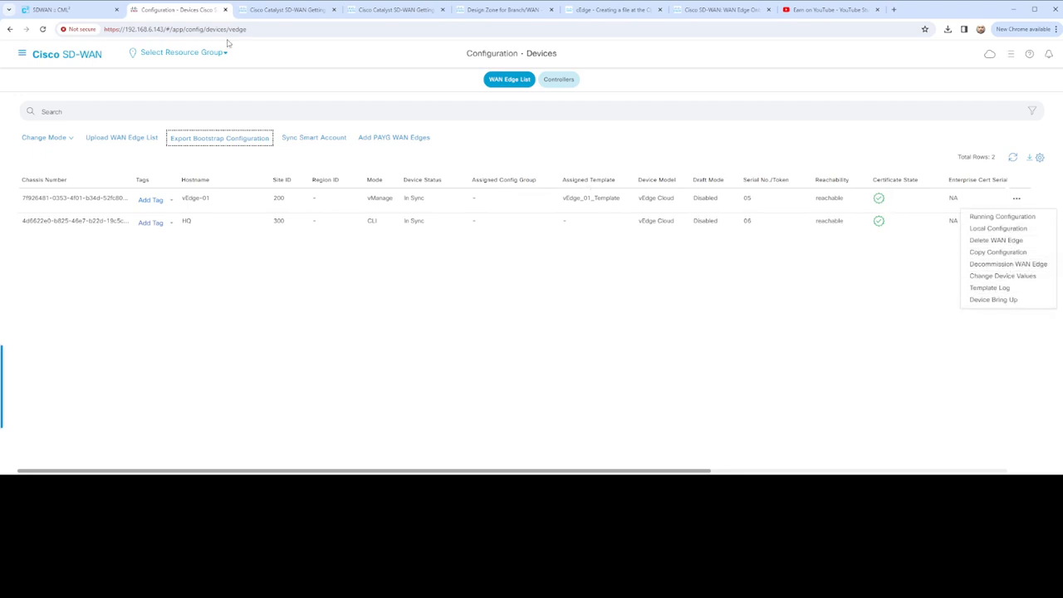
click(79, 10)
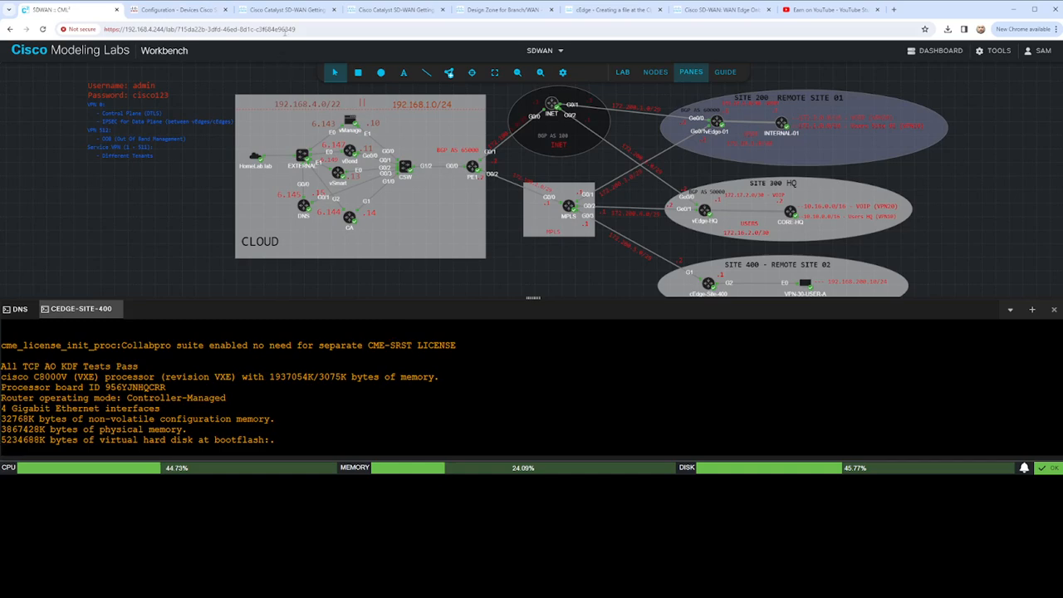
- Read the bootstrap guide's steps 4 to 11, from creating a template through renaming the file to ciscosdwan.cfg and booting the device
click(286, 11)
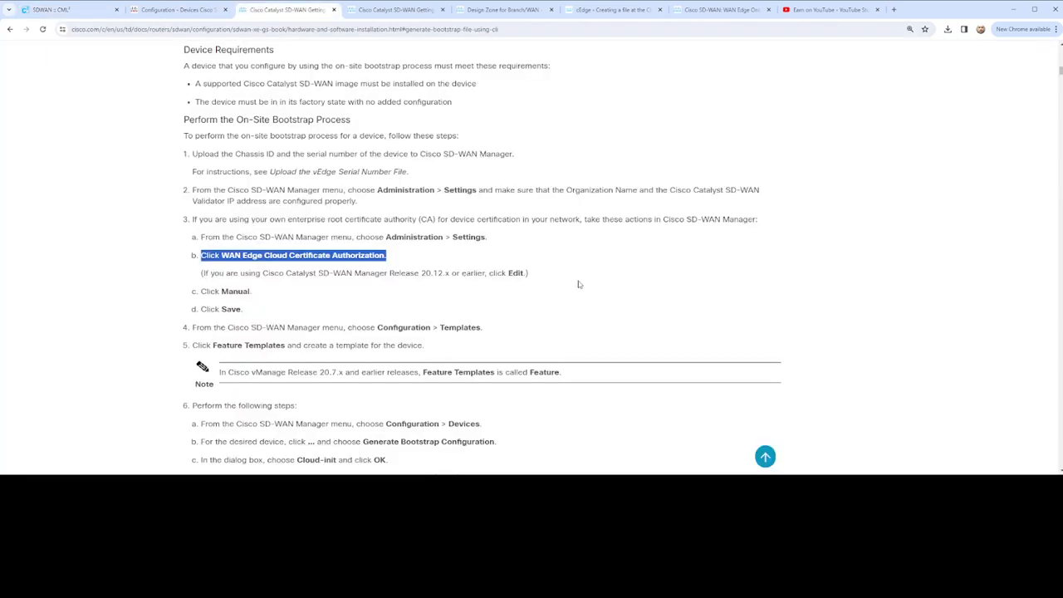
scroll(548, 307, down, 1)
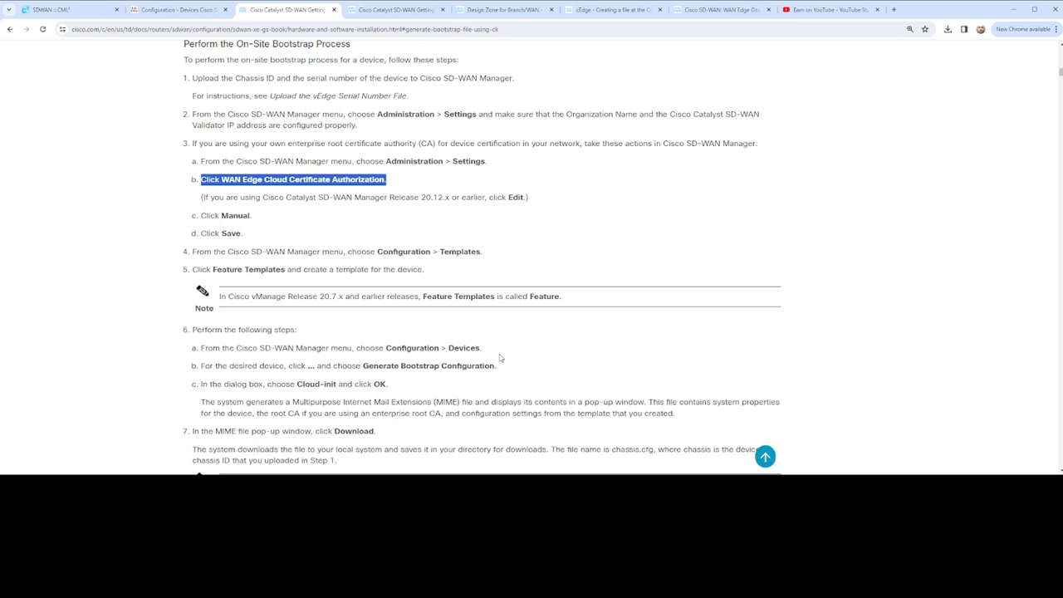
scroll(348, 365, down, 1)
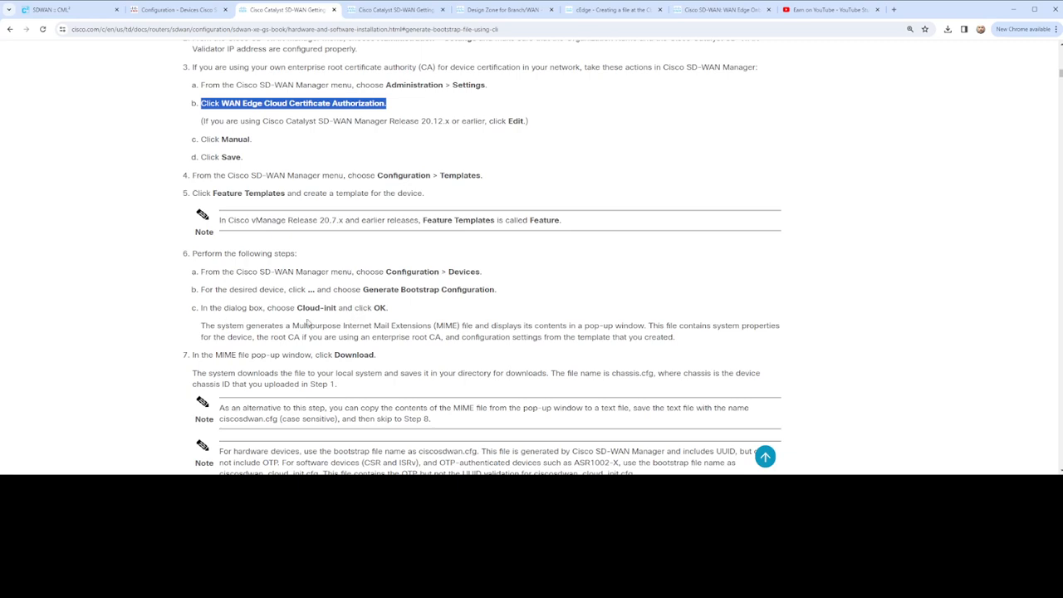
scroll(348, 307, down, 2)
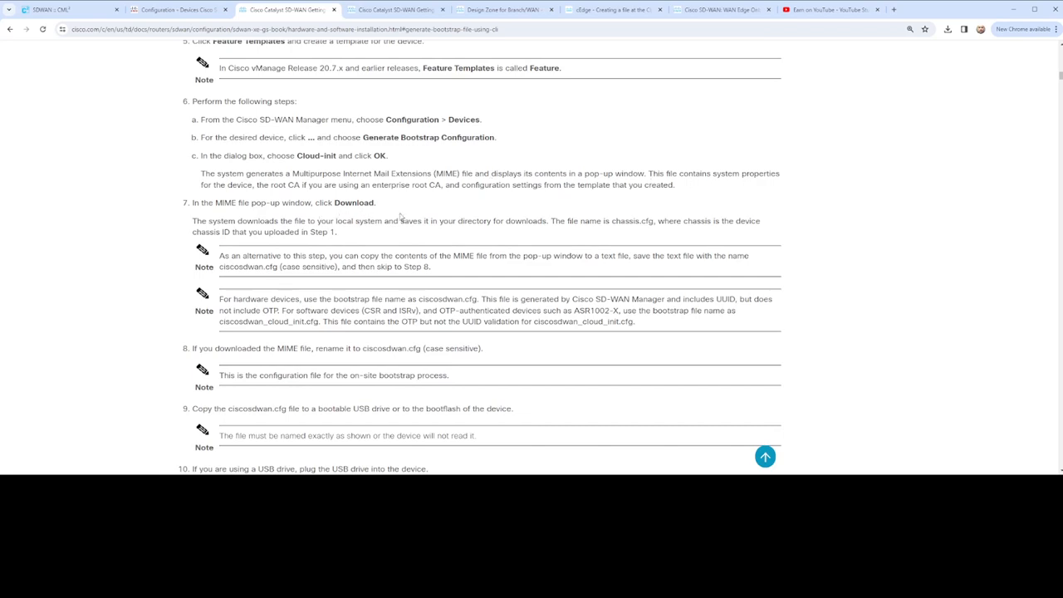
scroll(498, 204, down, 3)
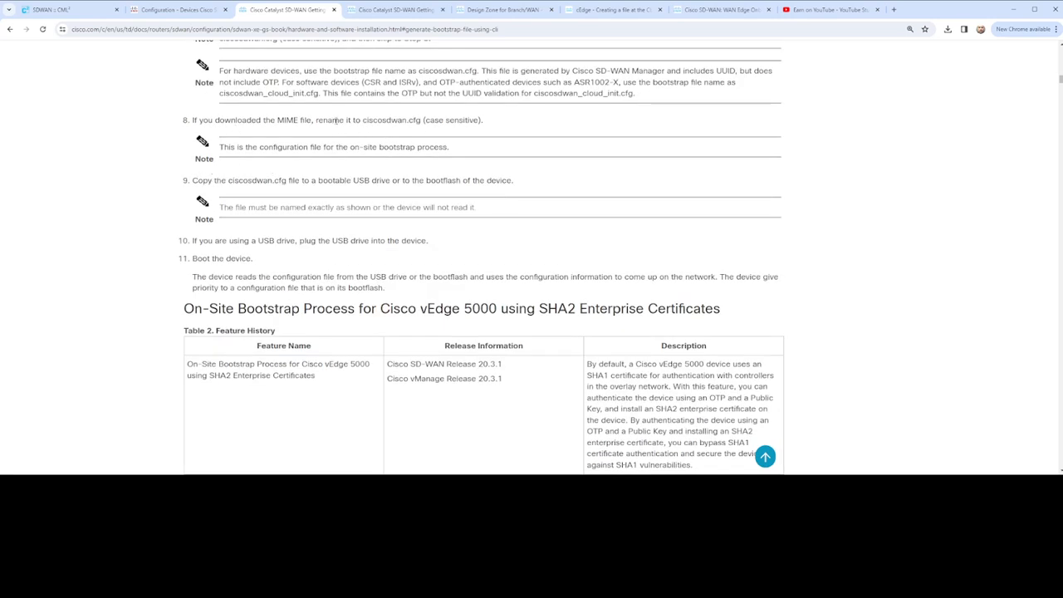
drag(363, 121, 422, 121)
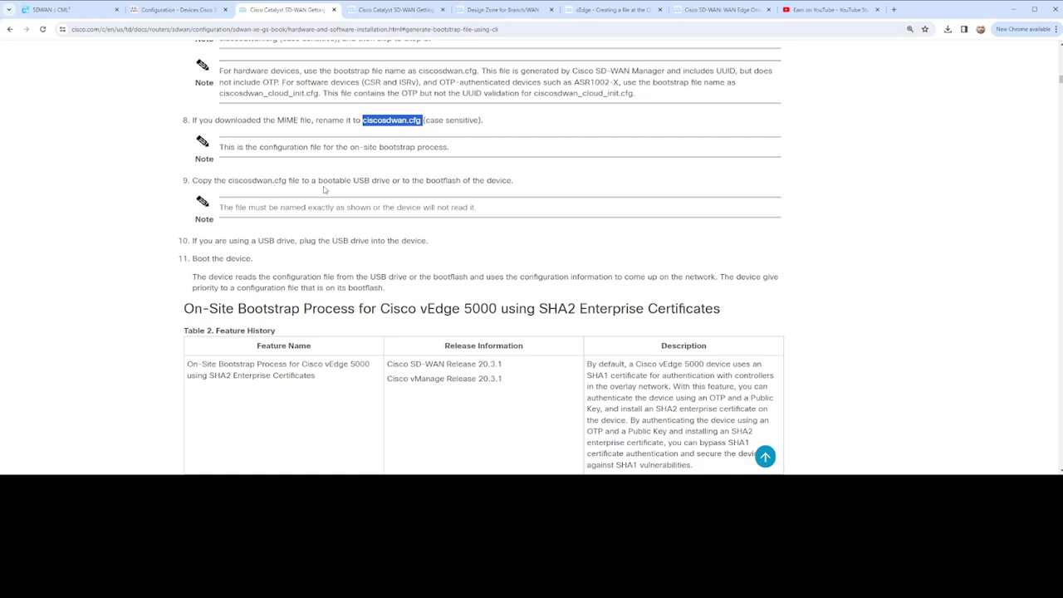
drag(429, 182, 509, 184)
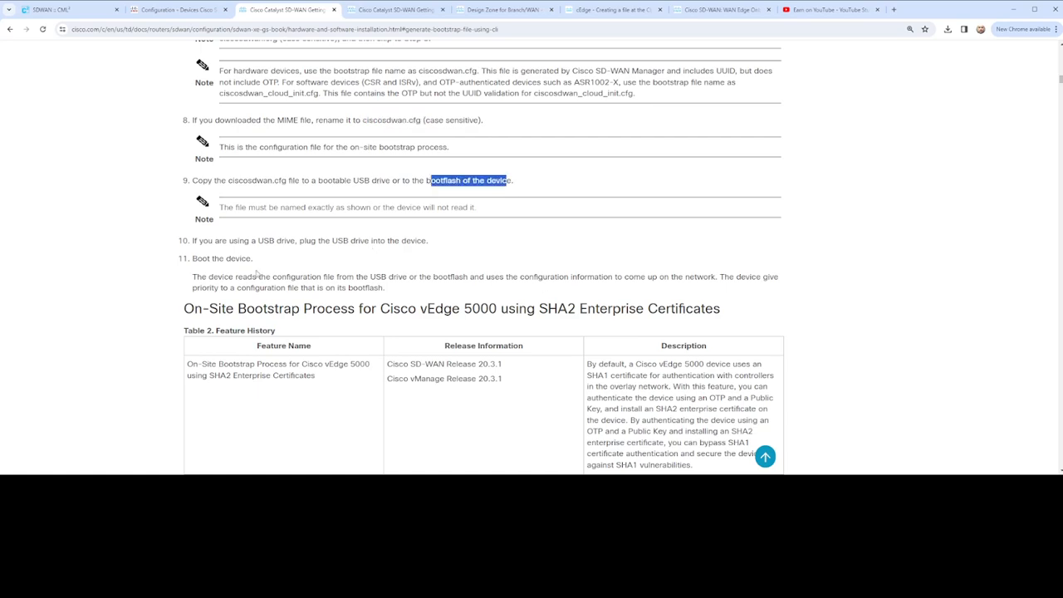
drag(188, 258, 281, 257)
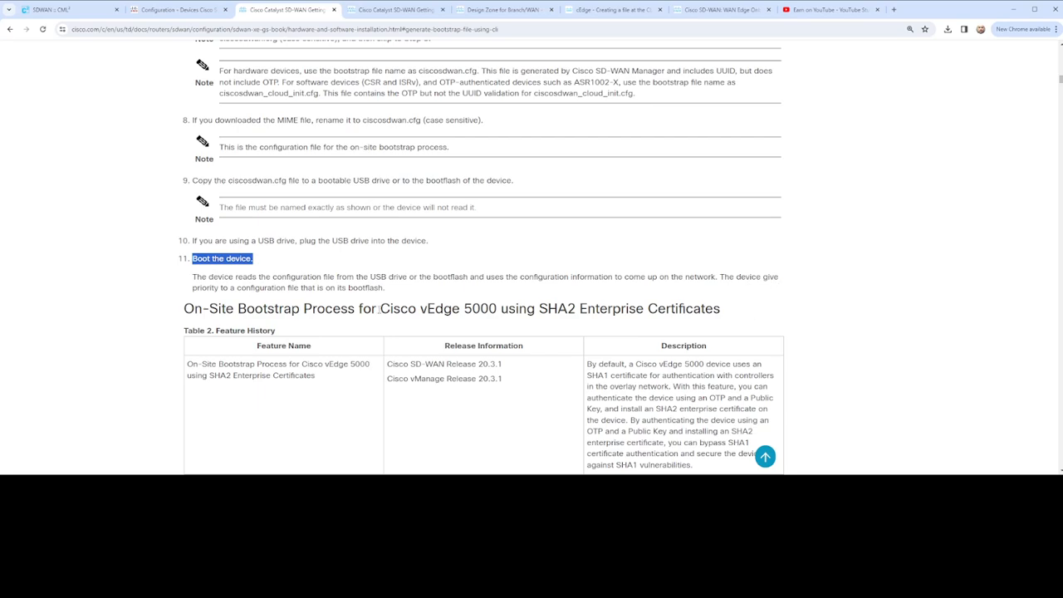
drag(286, 287, 383, 288)
- Skim the guide's section on bootstrapping a Cisco vEdge 5000 with SHA2 enterprise certificates, OTP and Public Key
scroll(793, 259, down, 3)
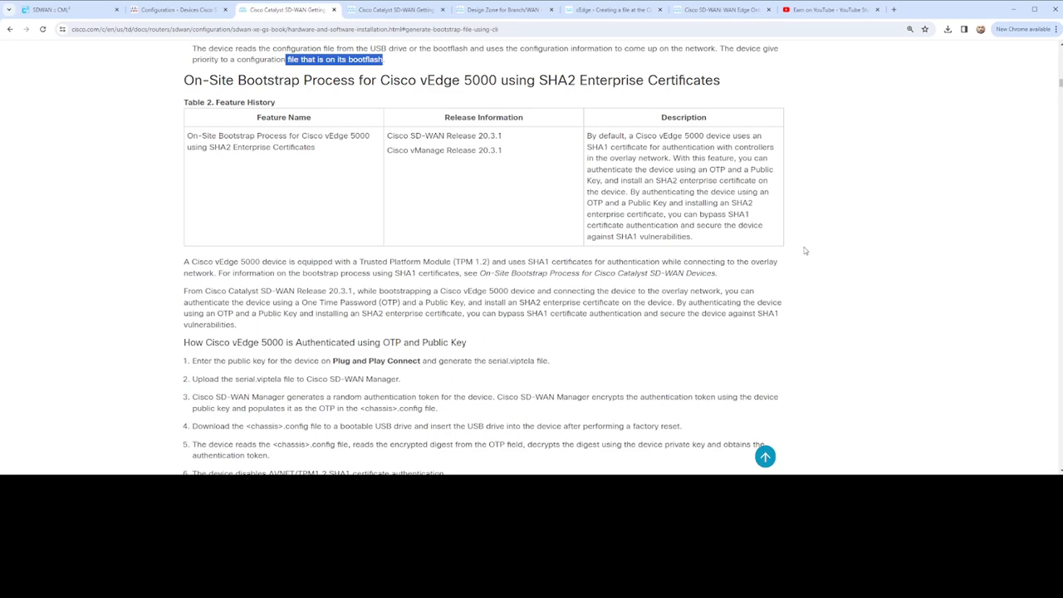
scroll(803, 249, down, 5)
scroll(803, 250, up, 3)
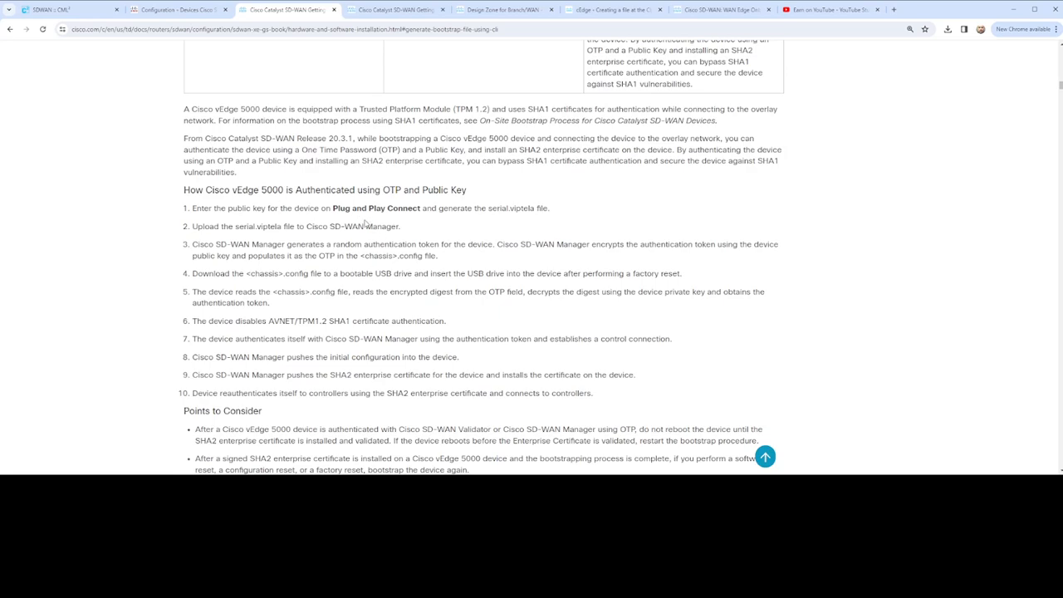
- Examine the guide's Plug and Play Connect step for vEdge 5000 authentication and look back over the on-site bootstrap overview
drag(320, 207, 470, 209)
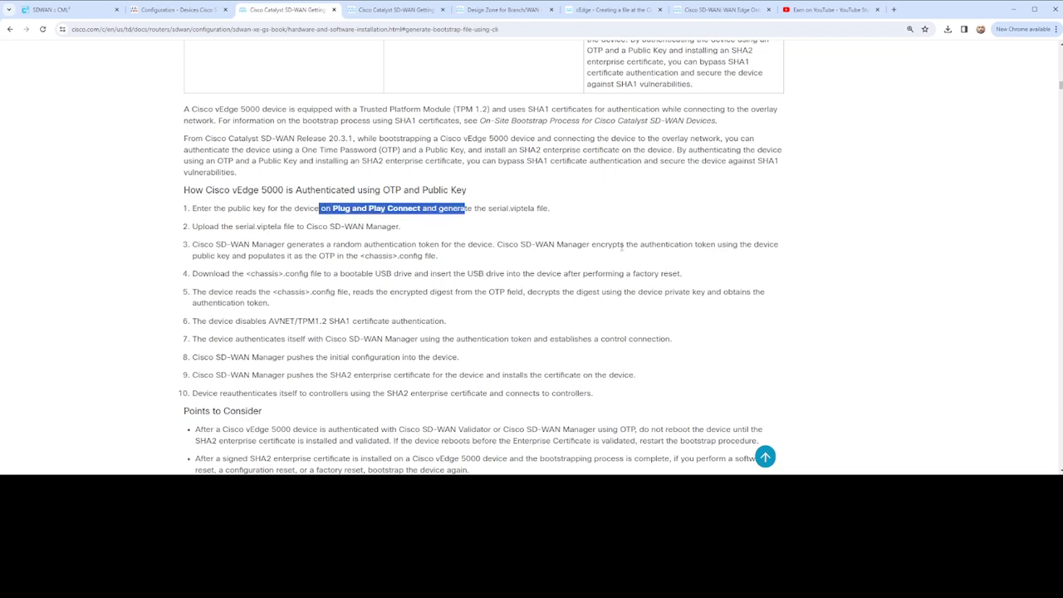
scroll(618, 253, up, 1)
scroll(622, 255, up, 10)
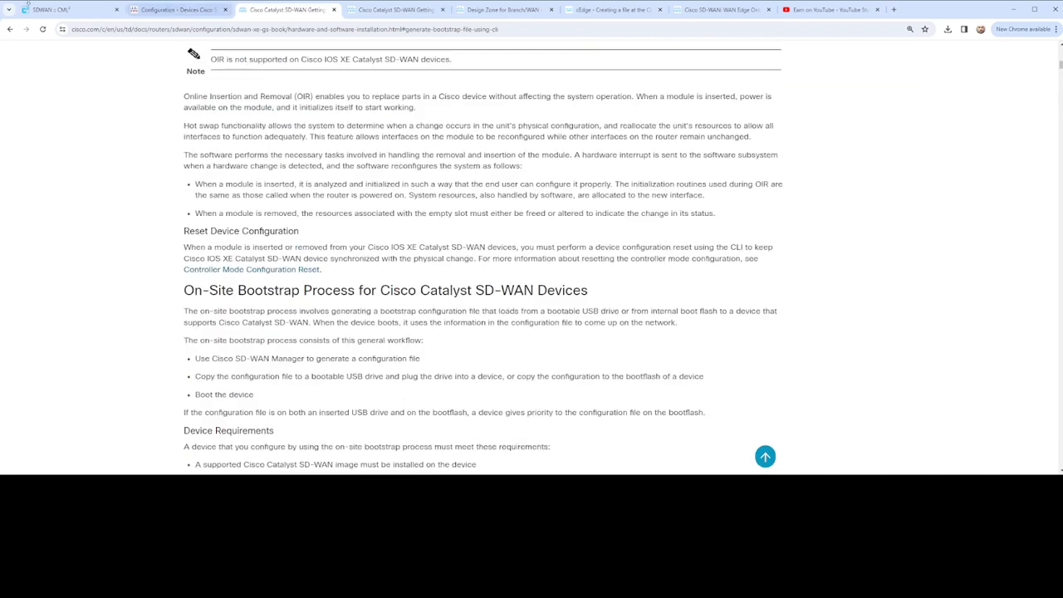
- Return to the Site 400 cEdge console and review the GigabitEthernet1 DHCP assignment and PnP discovery messages
click(50, 11)
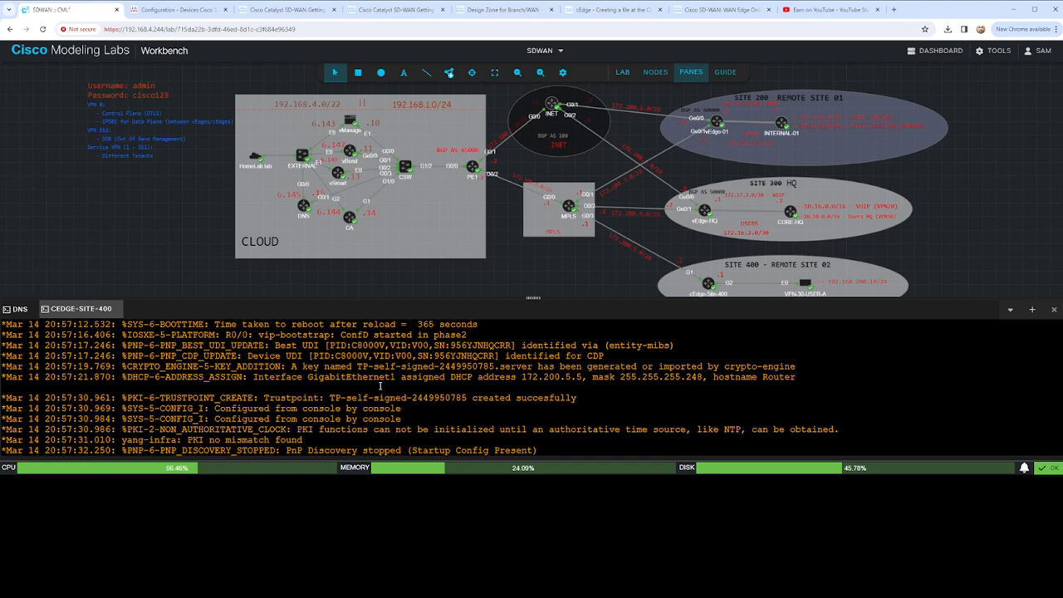
drag(253, 376, 807, 379)
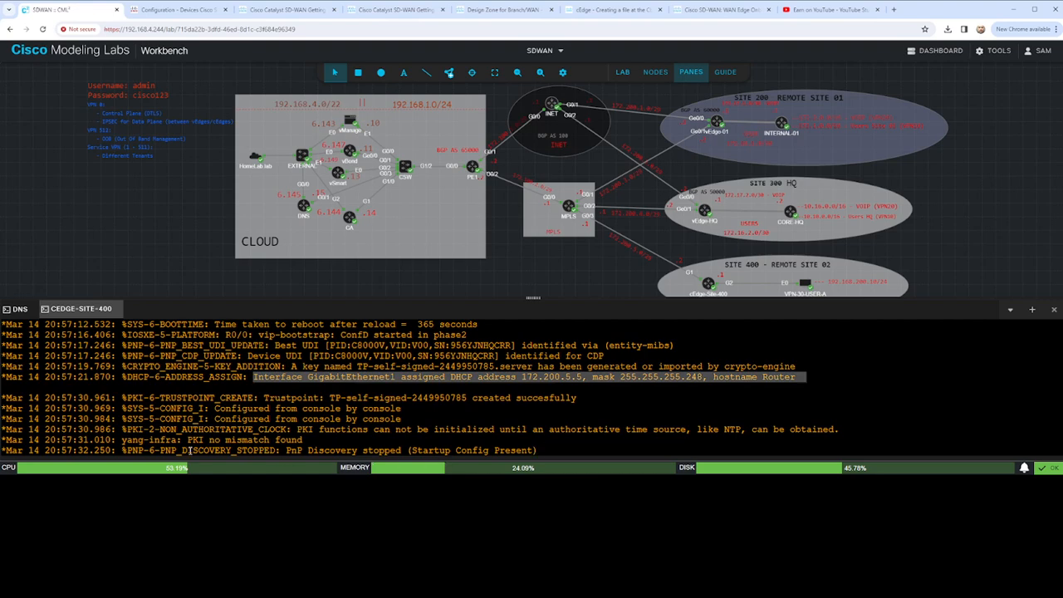
drag(209, 450, 554, 435)
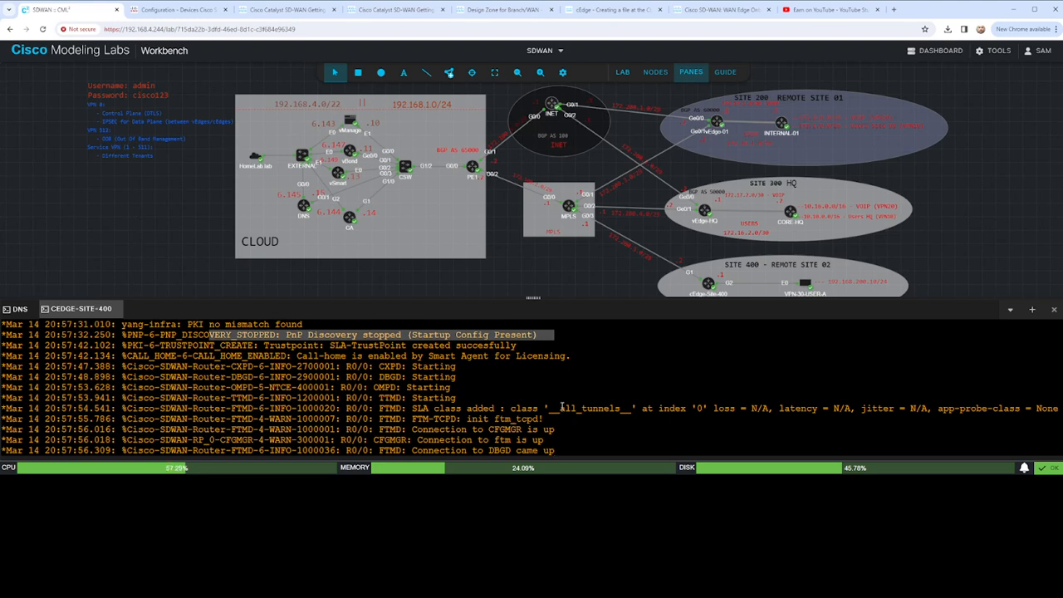
- Bring up the router's login prompt and try to log in as admin with an account password
key(Return)
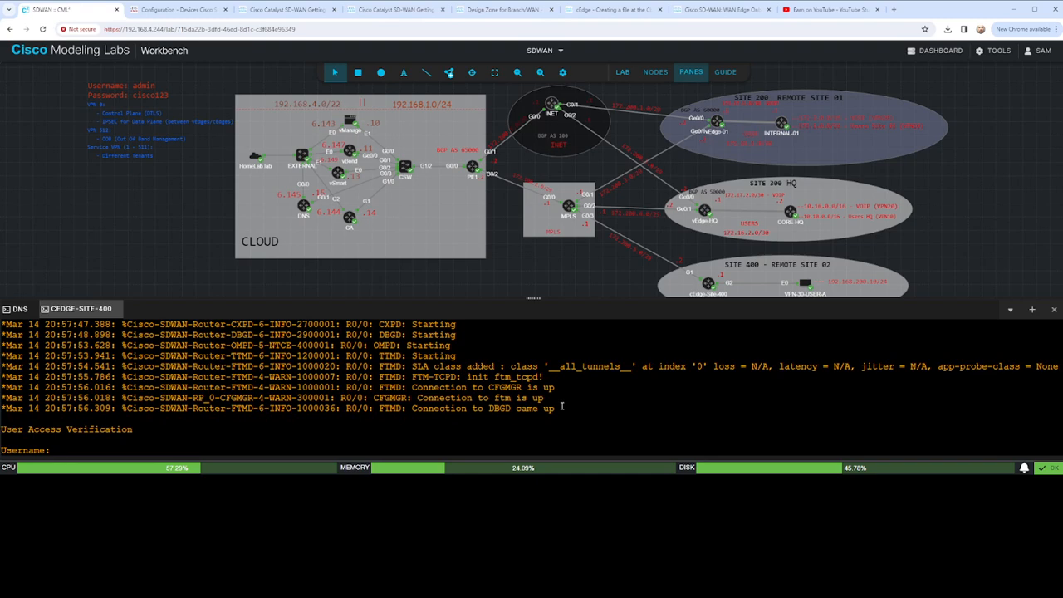
text(admin)
key(Return)
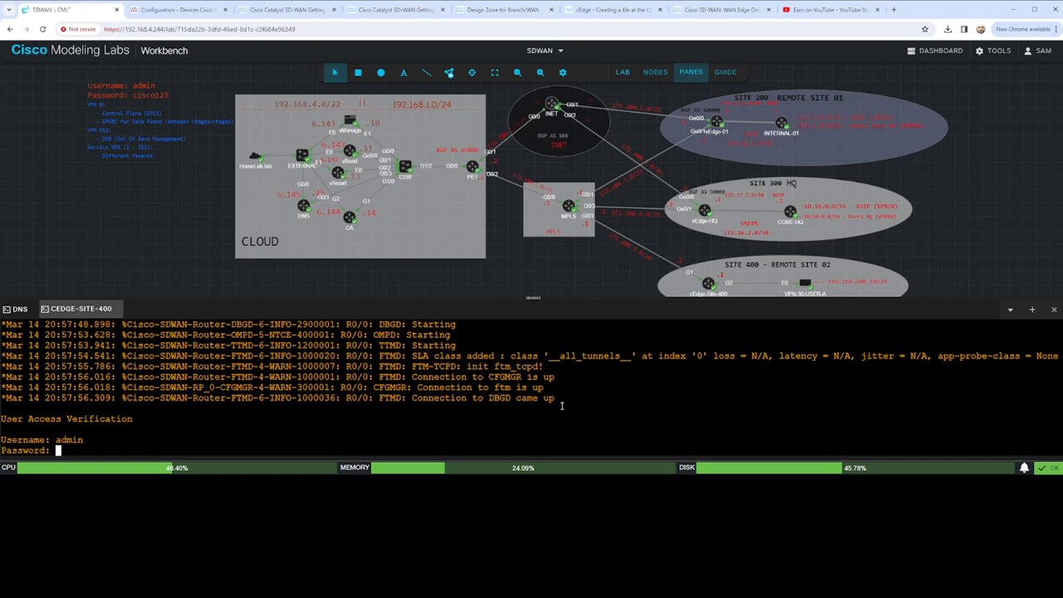
key(Return)
- Log in to the Site 400 router as admin, entering the default account password
text(admin)
key(Return)
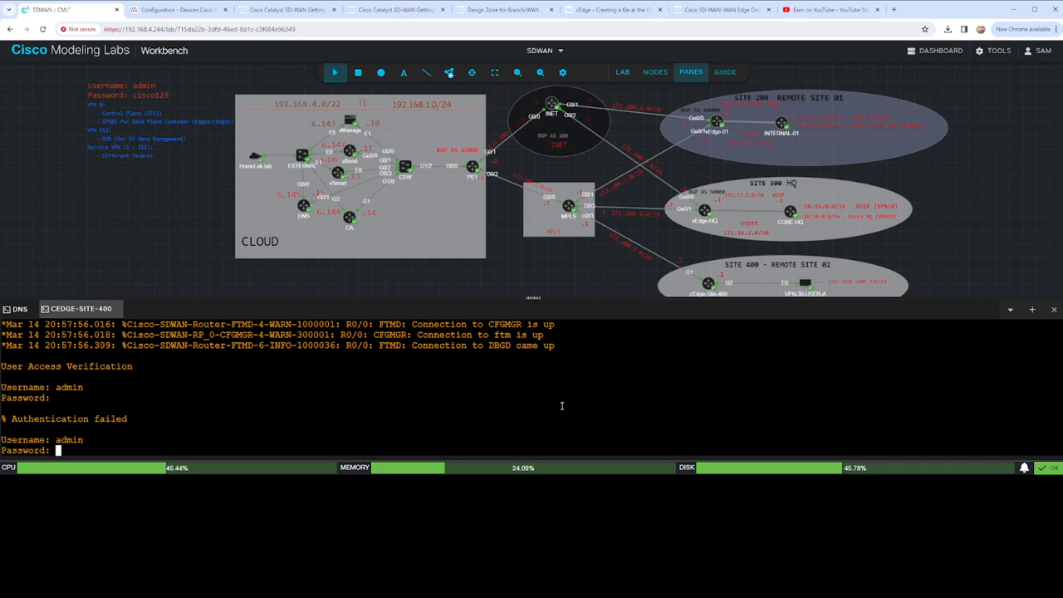
key(Return)
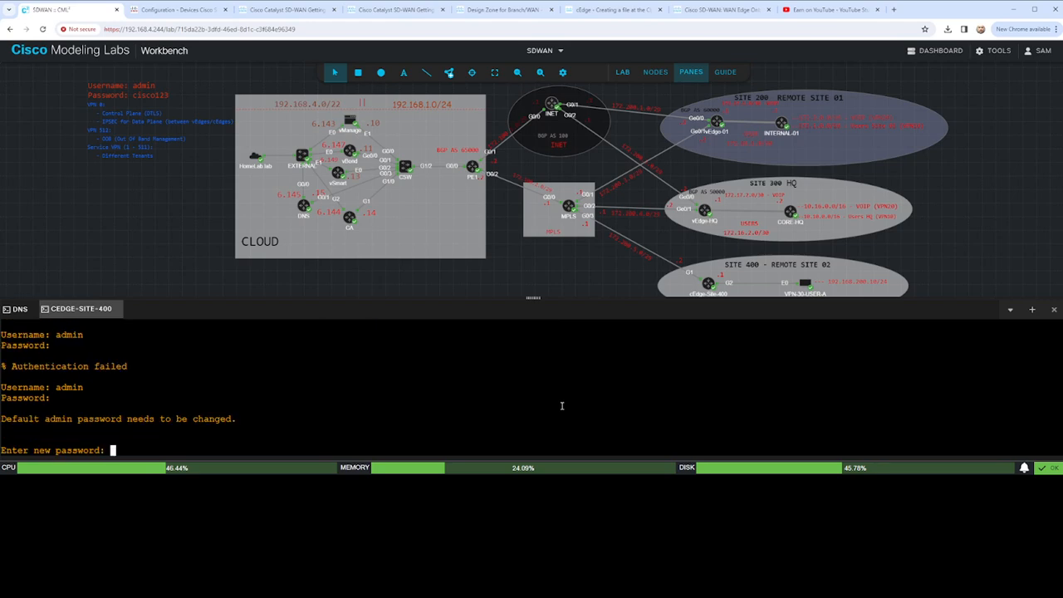
- Enter and confirm a new admin password on the Site 400 router
key(Return)
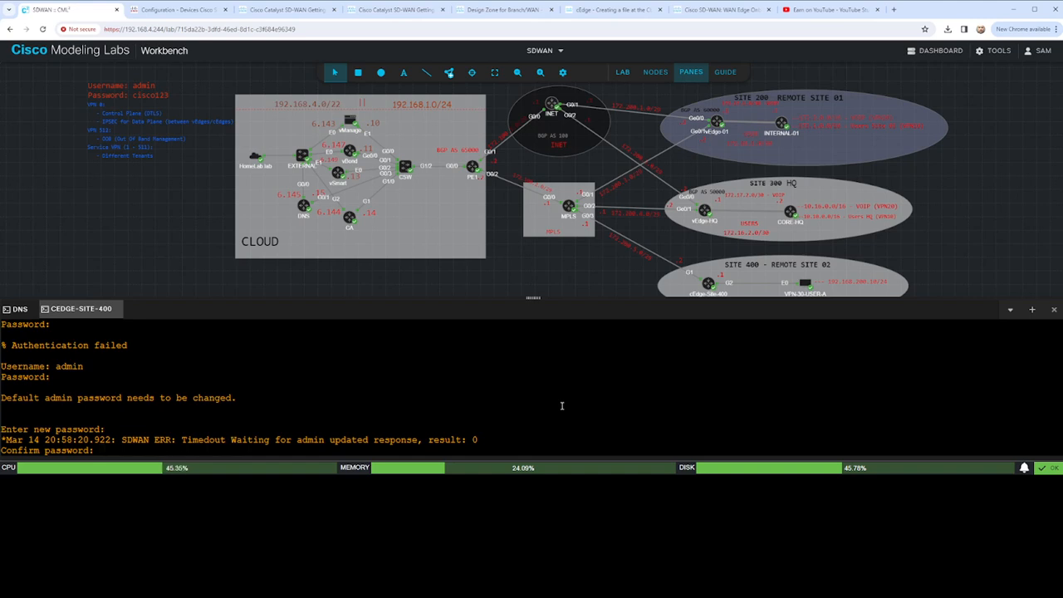
drag(127, 440, 489, 440)
click(467, 406)
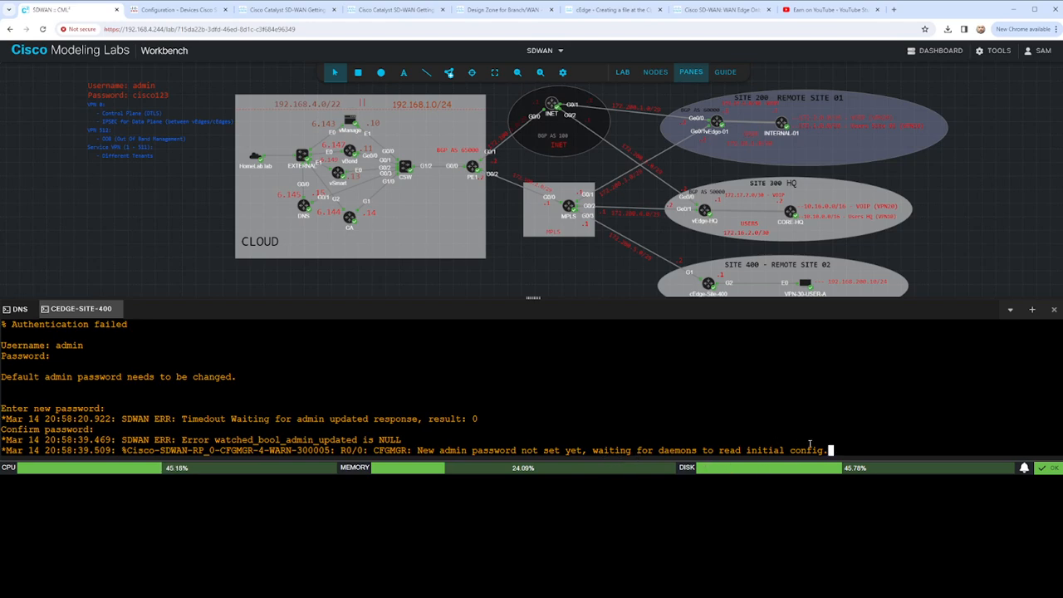
- Review the console log's admin password message, DHCP address assignment and PnP discovery entry
drag(832, 451, 523, 450)
scroll(579, 435, up, 3)
scroll(548, 419, up, 6)
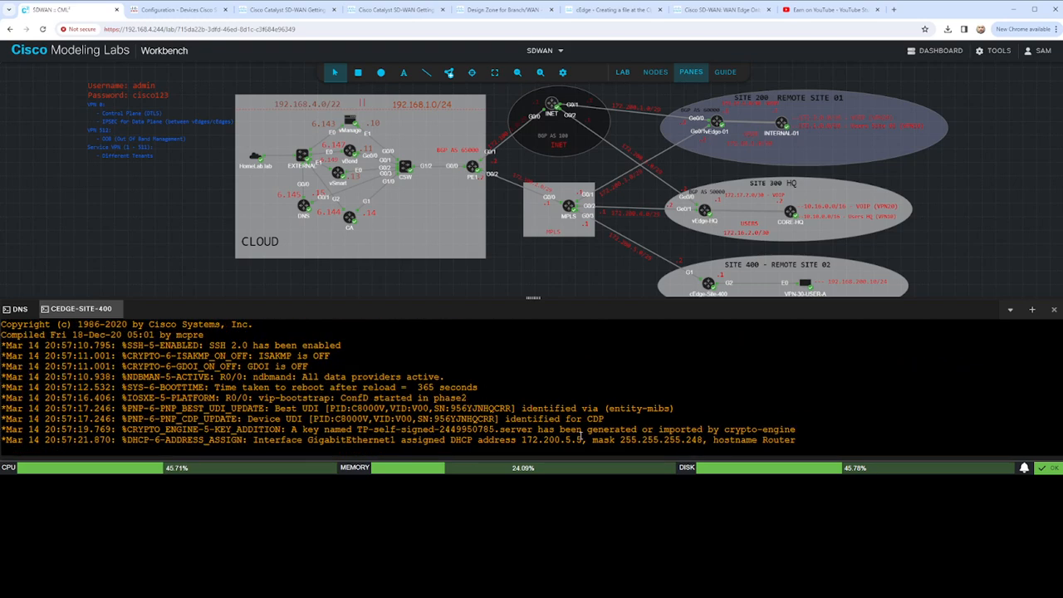
scroll(522, 415, down, 4)
scroll(517, 406, up, 2)
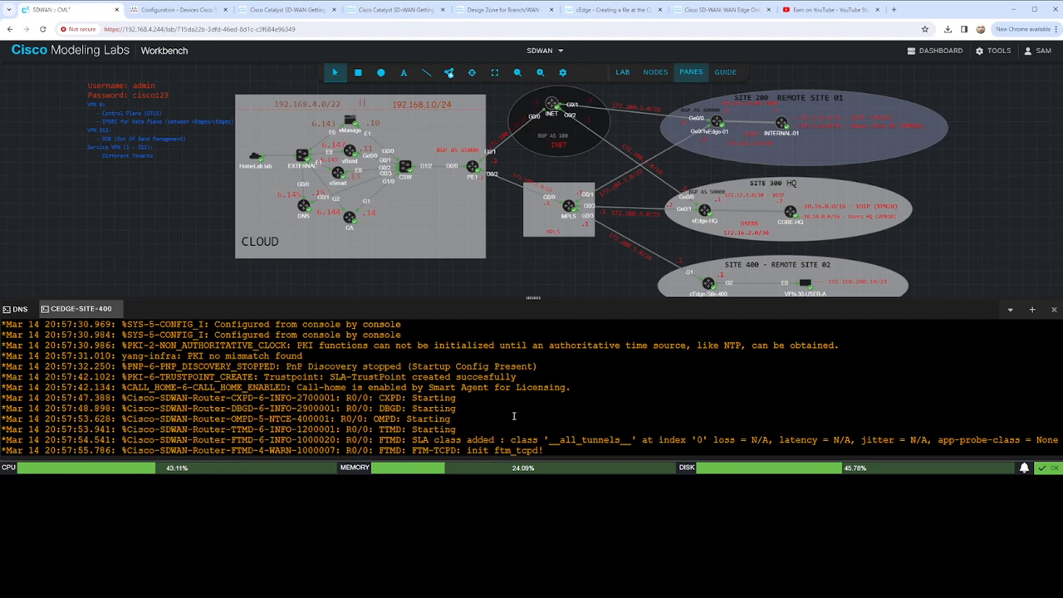
scroll(488, 410, down, 1)
scroll(466, 392, up, 1)
drag(546, 366, 4, 371)
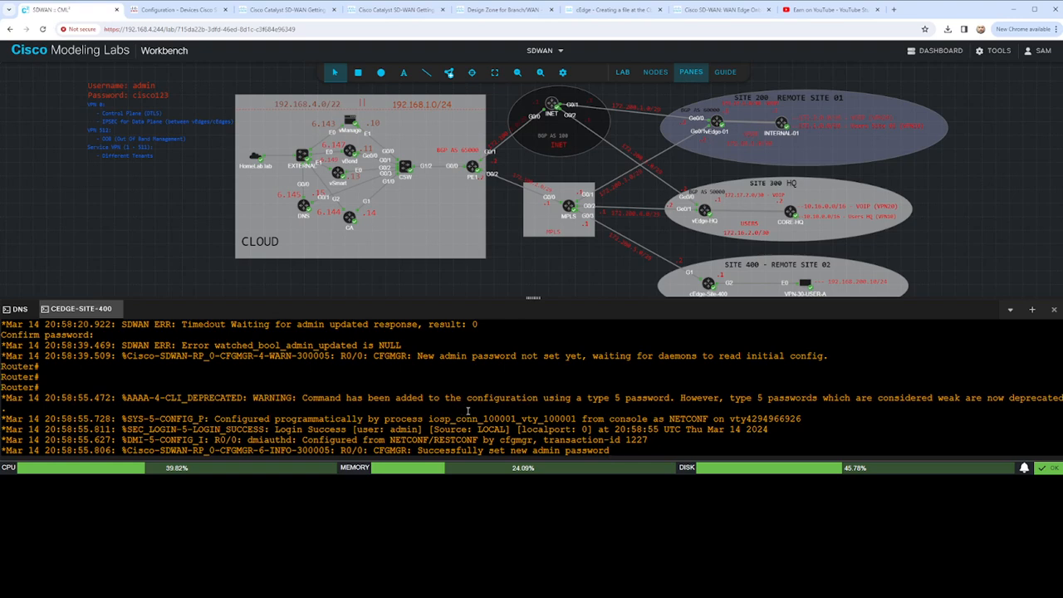
- Enlarge the console pane and display the router's running configuration with sho run
key(Return)
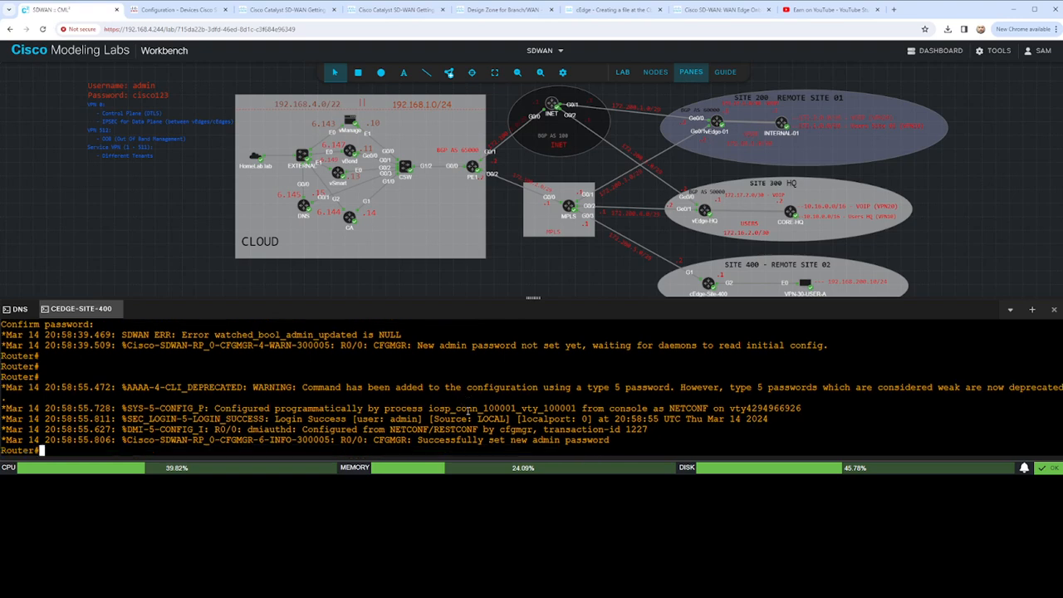
key(Return)
key(Return)
key(Return)
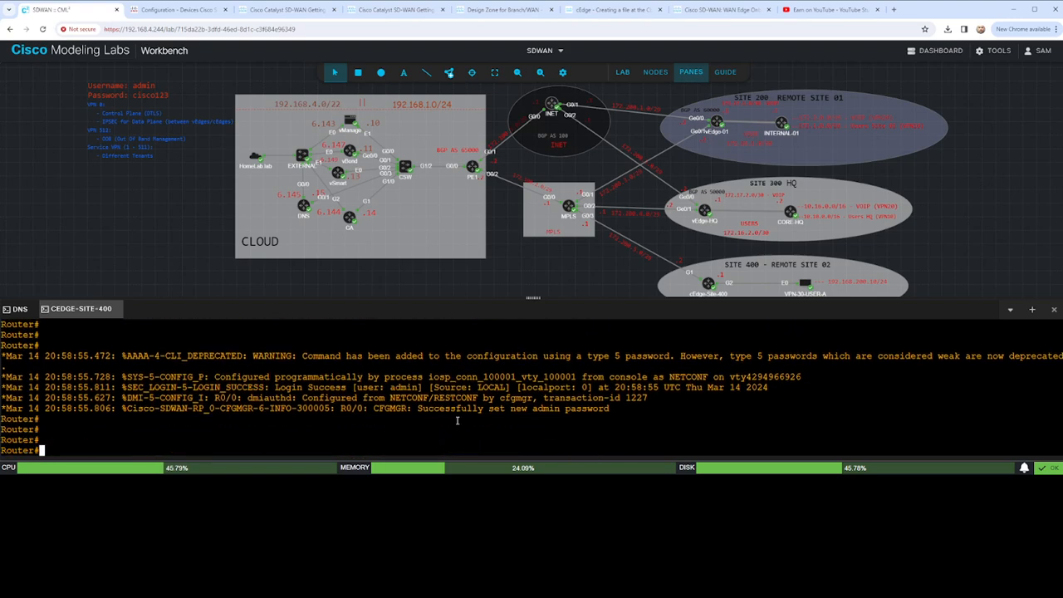
text(sho run)
drag(533, 297, 538, 112)
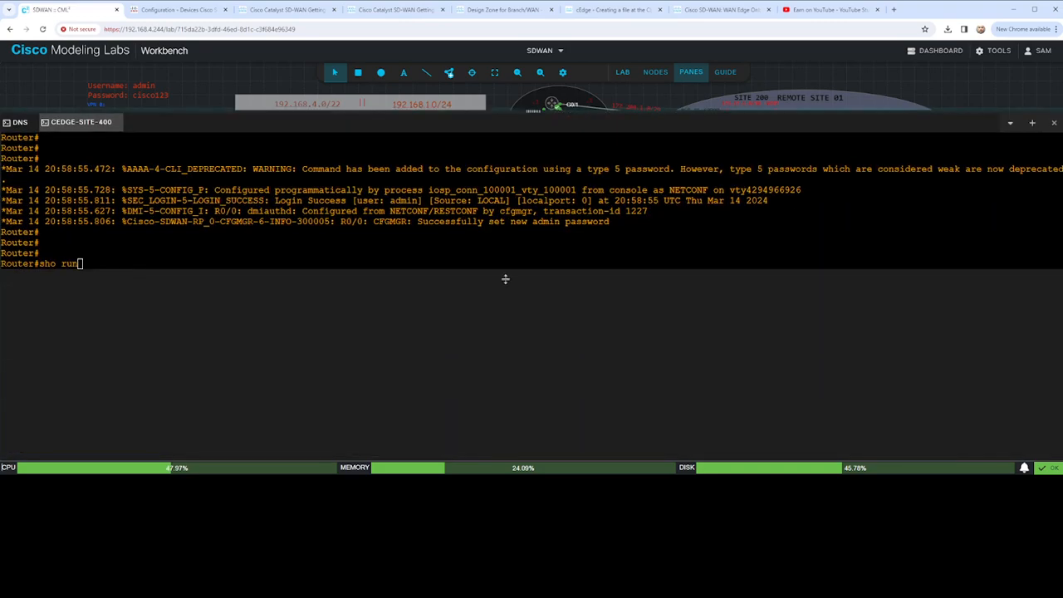
key(Return)
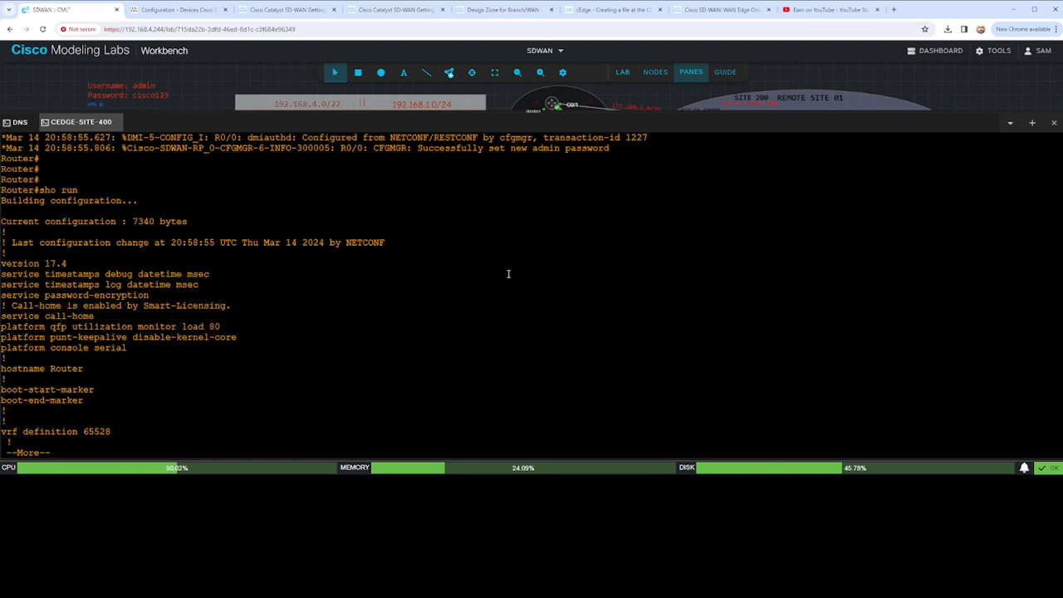
- Page through the entire running configuration, examining the AAA, certificate, interface, NAT and call-home sections, until the router prompt returns
key(Return)
key(Return)
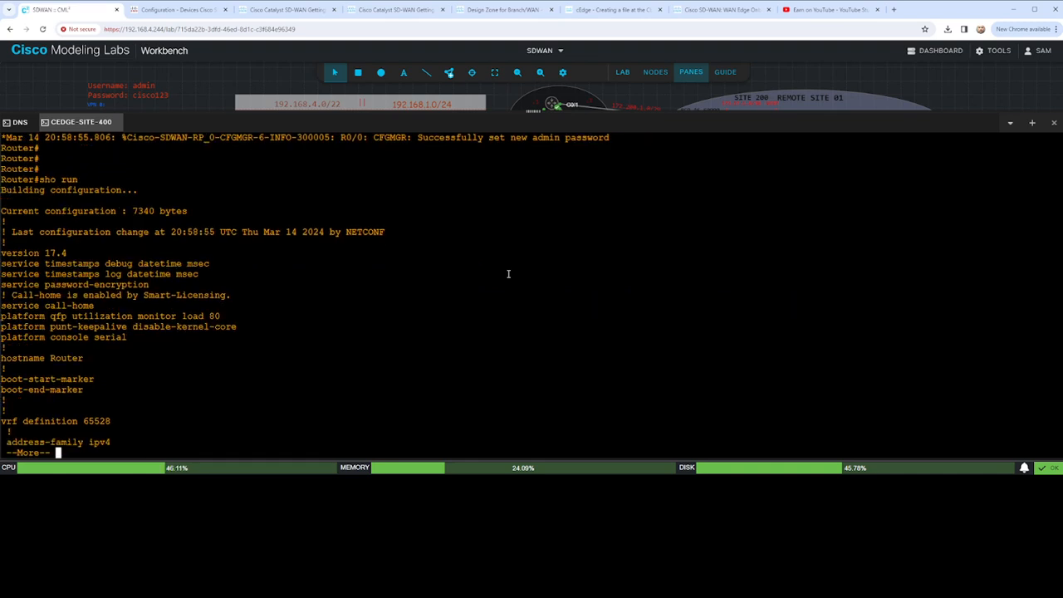
key(Return)
key(Return)
key(Return)
key(Return)
key(Return)
key(Return)
key(Return)
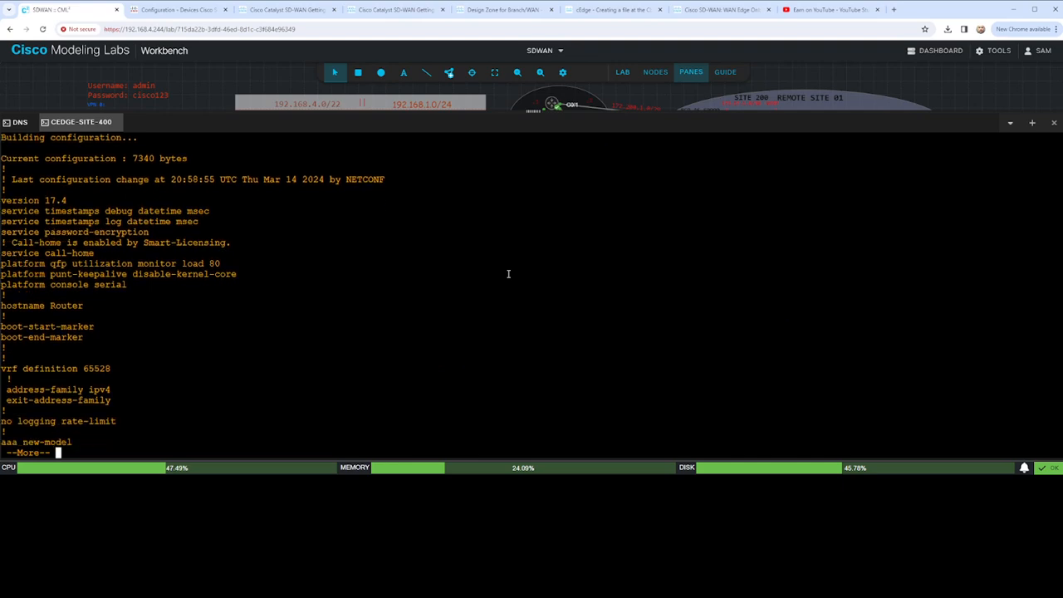
key(Return)
key(Return)
key(Return)
key(Return)
key(Return)
key(Return)
key(Return)
key(Return)
key(Return)
key(Return)
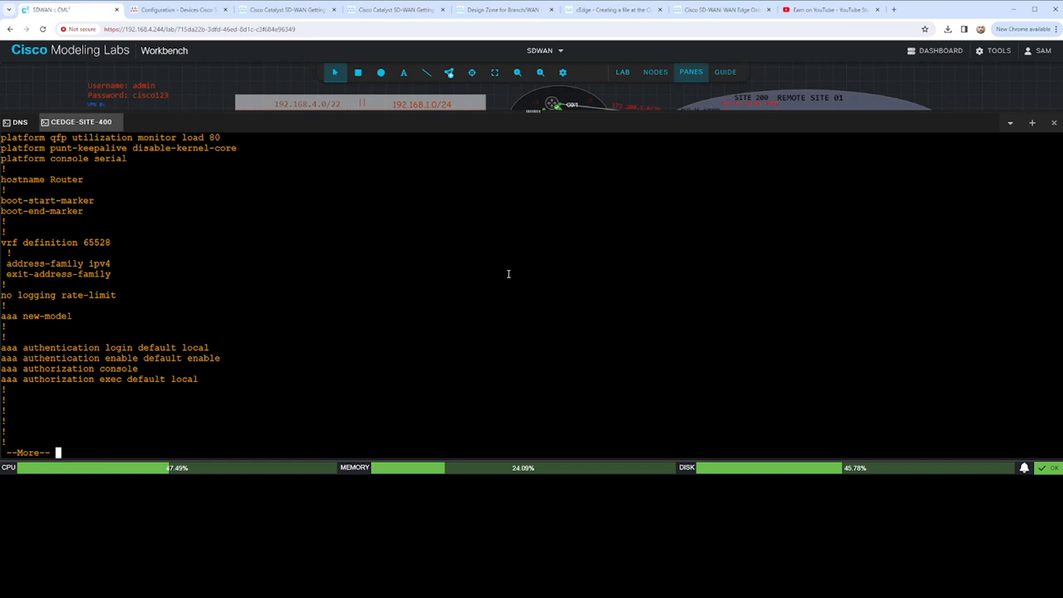
key(Return)
key(Return)
key(Return)
key(Return)
key(Return)
key(Return)
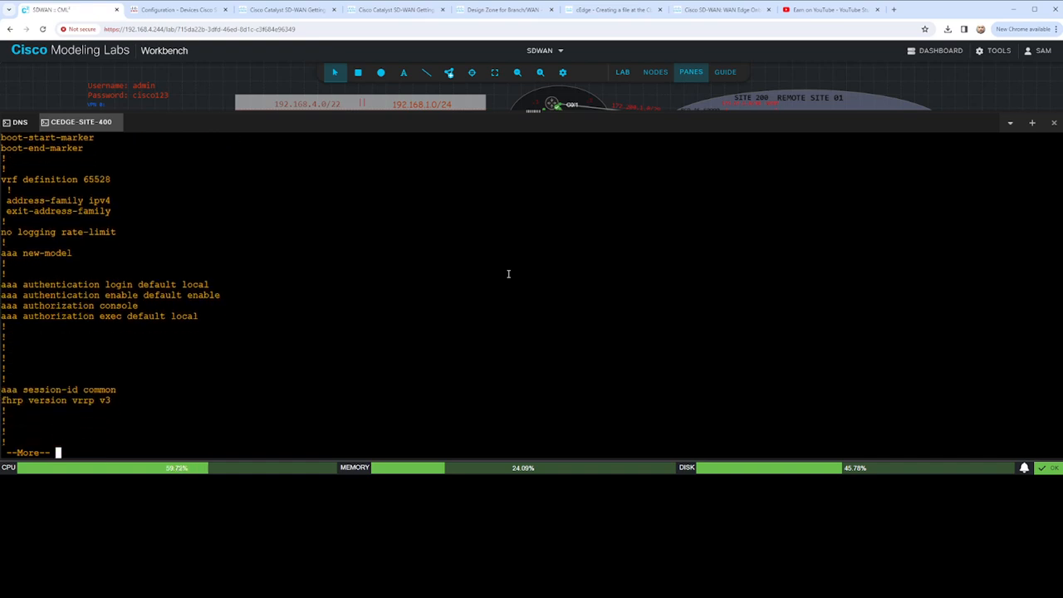
key(Return)
key(Return)
key(Return)
key(Return)
key(Return)
key(Return)
key(Return)
key(Return)
key(Return)
key(Return)
key(Return)
key(Return)
key(Return)
key(Return)
key(Return)
key(Return)
key(Return)
key(Return)
key(Return)
key(Return)
key(Return)
key(Return)
key(Return)
key(Return)
key(Return)
key(Return)
key(Return)
key(Return)
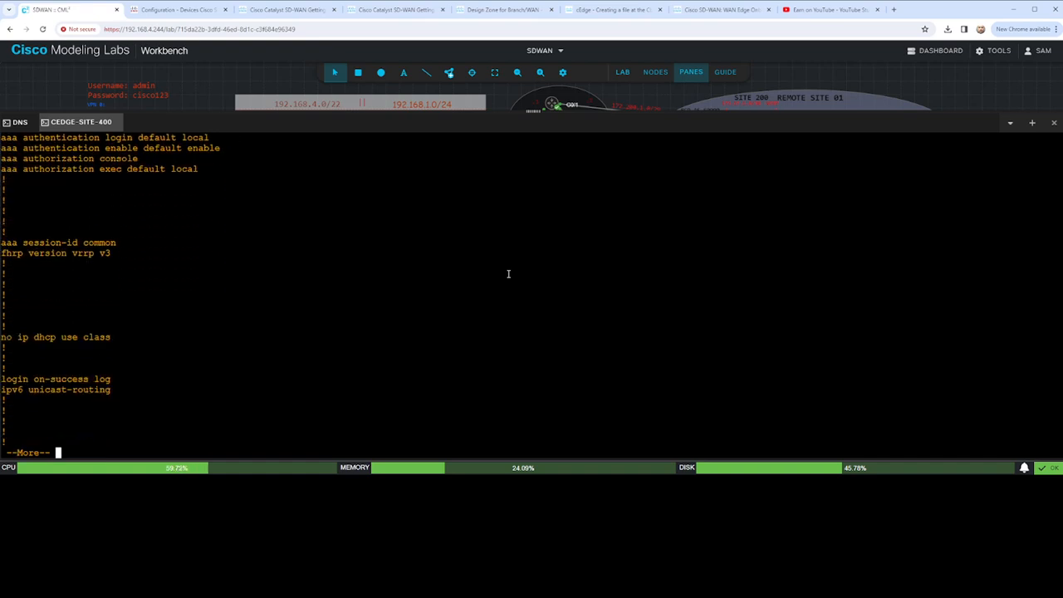
key(Return)
key(Return)
key(Return)
key(Return)
key(Return)
key(Return)
key(Return)
key(Return)
key(Return)
key(Return)
key(Return)
key(Return)
key(Return)
key(Return)
key(Return)
key(Return)
key(Return)
key(Return)
key(Return)
key(Return)
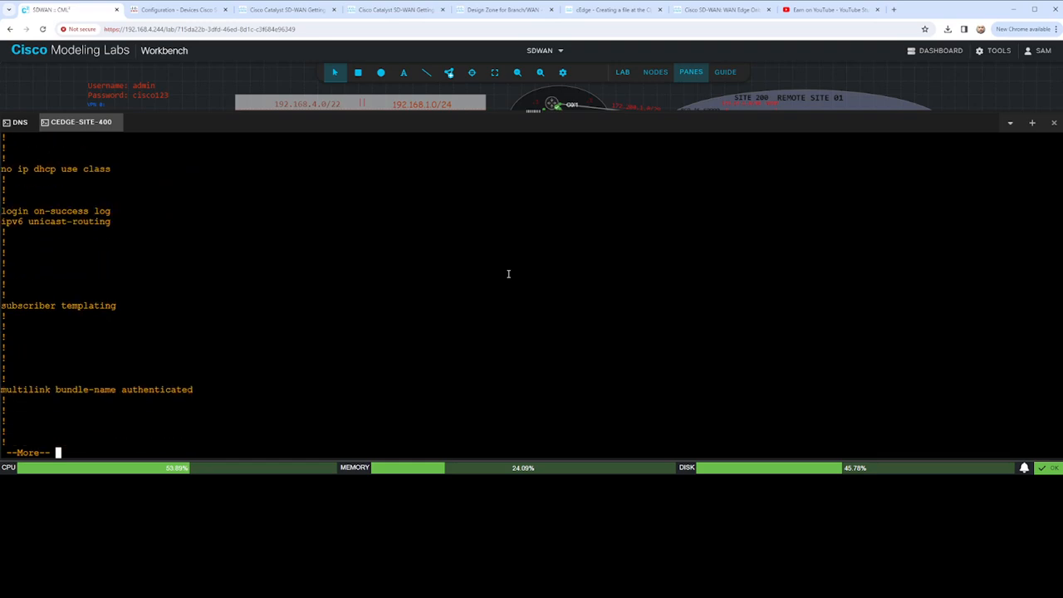
key(Return)
key(Return)
key(Return)
key(Return)
key(Return)
key(Return)
key(Return)
key(Return)
key(Return)
key(Return)
key(Return)
key(Return)
key(Return)
key(Return)
key(Return)
key(Return)
key(Return)
key(Return)
key(Return)
key(Return)
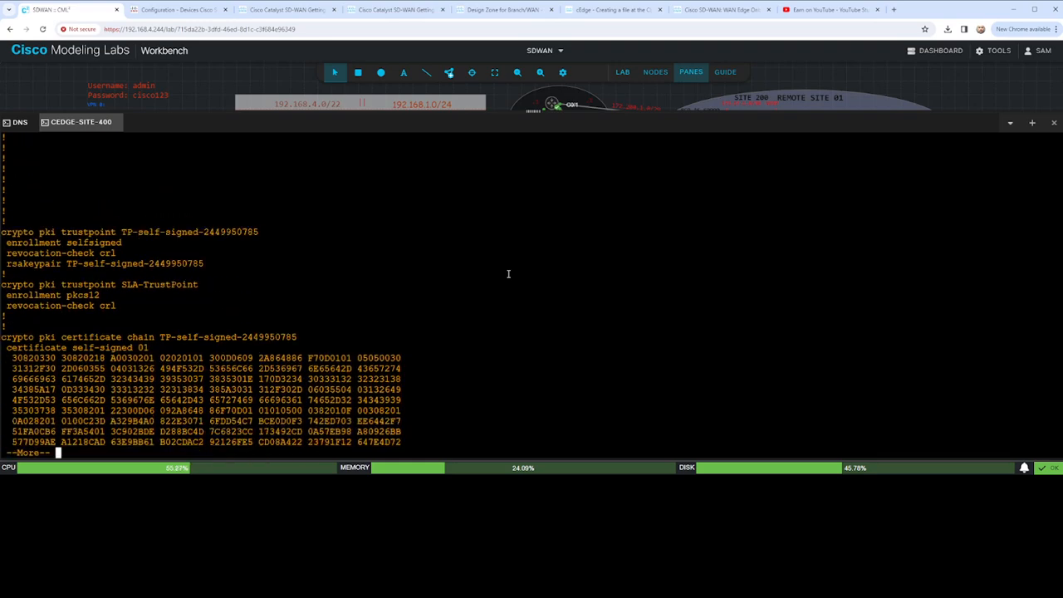
key(Return)
key(Return)
key(Return)
key(Return)
key(Return)
key(Return)
key(Return)
key(Return)
key(Return)
key(Return)
key(Return)
key(Return)
key(Return)
key(Return)
key(Return)
key(Return)
key(Return)
key(Return)
key(Return)
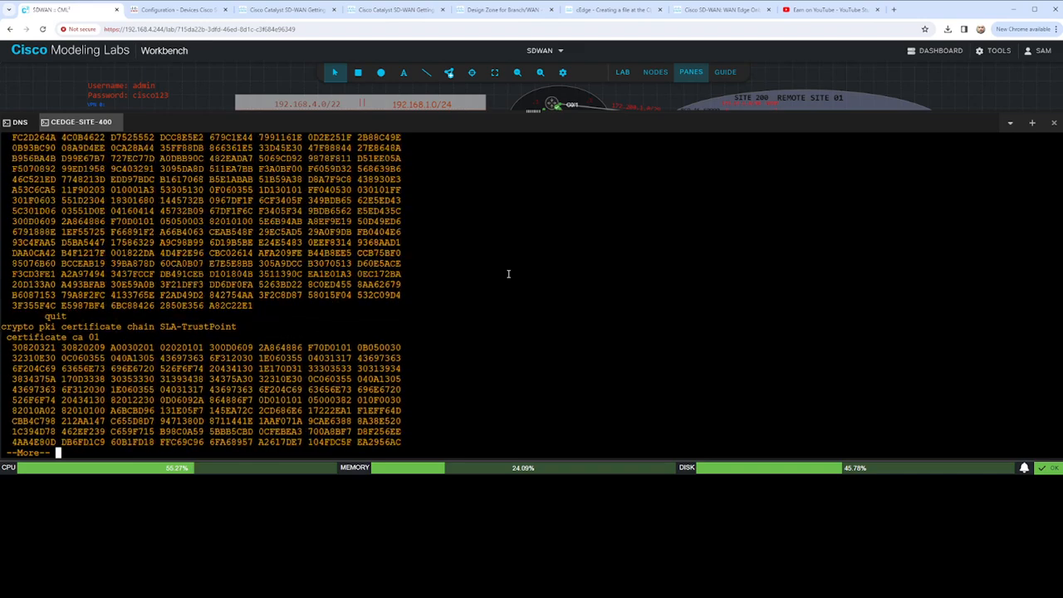
key(Return)
key(Return)
key(Return)
key(Return)
key(Return)
key(Return)
key(Return)
key(Return)
key(Return)
key(Return)
key(Return)
key(Return)
key(Return)
key(Return)
key(Return)
key(Return)
key(Return)
key(Return)
key(Return)
key(Return)
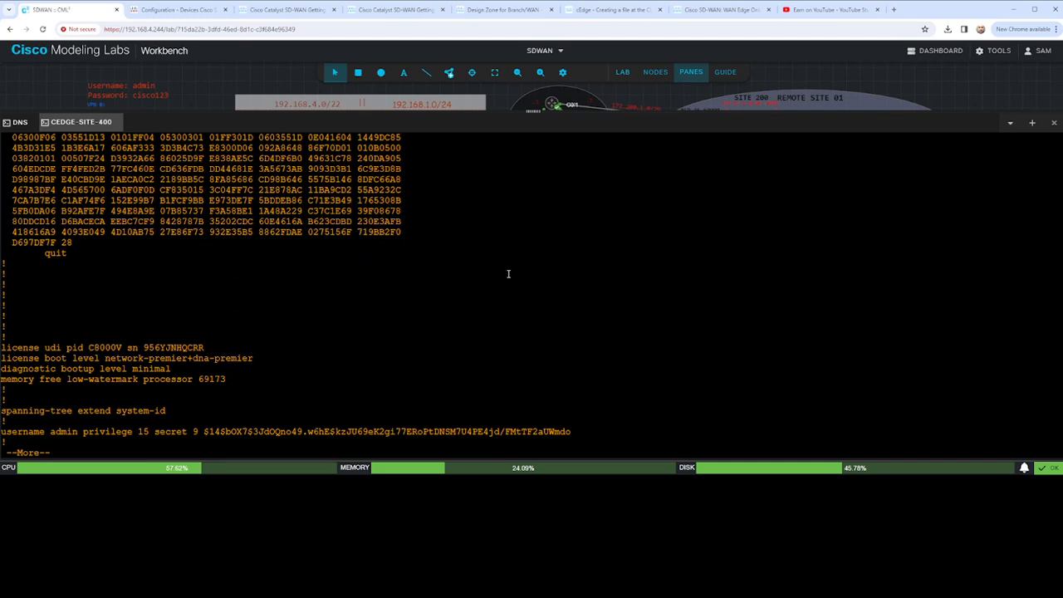
key(Return)
key(Return)
key(Return)
key(Return)
key(Return)
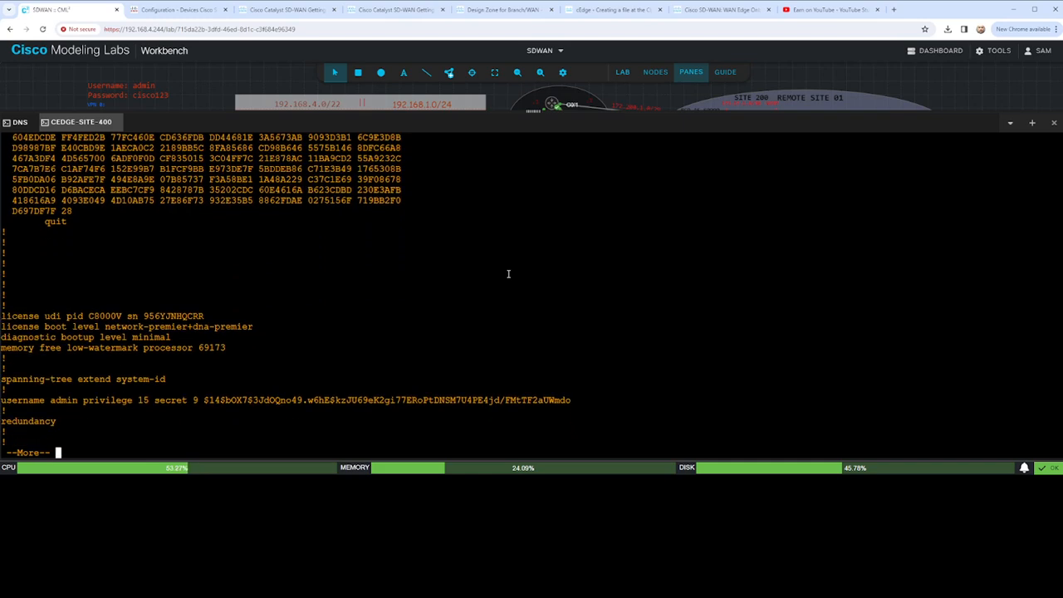
key(Return)
key(Return)
key(Return)
key(Return)
key(Return)
key(Return)
key(Return)
key(Return)
key(Return)
key(Return)
key(Return)
key(Return)
key(Return)
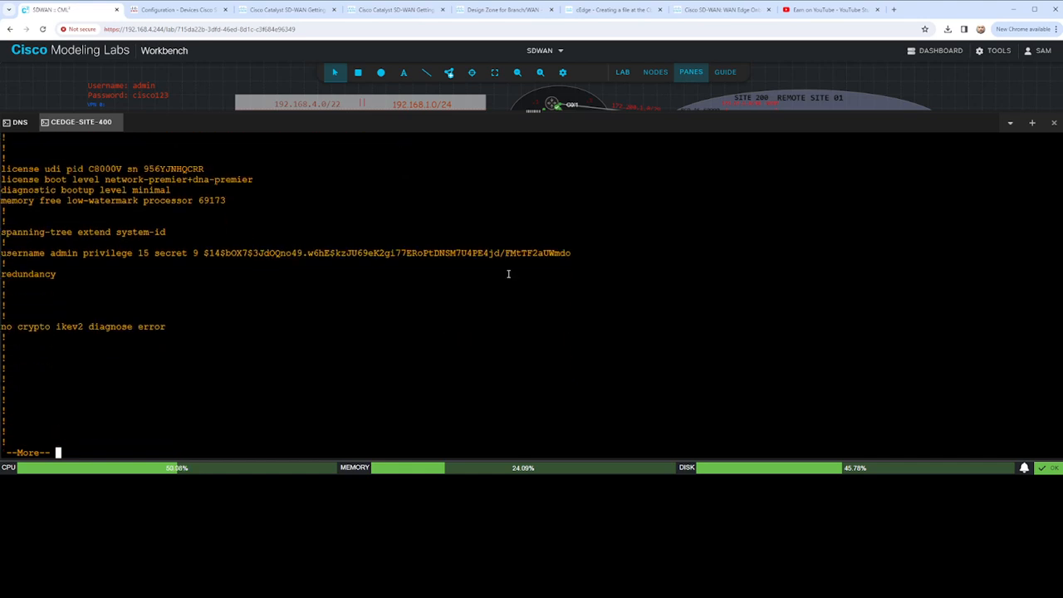
key(Return)
key(Return)
key(Return)
key(Return)
key(Return)
key(Return)
key(Return)
key(Return)
key(Return)
key(Return)
key(Return)
key(Return)
key(Return)
key(Return)
key(Return)
key(Return)
key(Return)
key(Return)
key(Return)
key(Return)
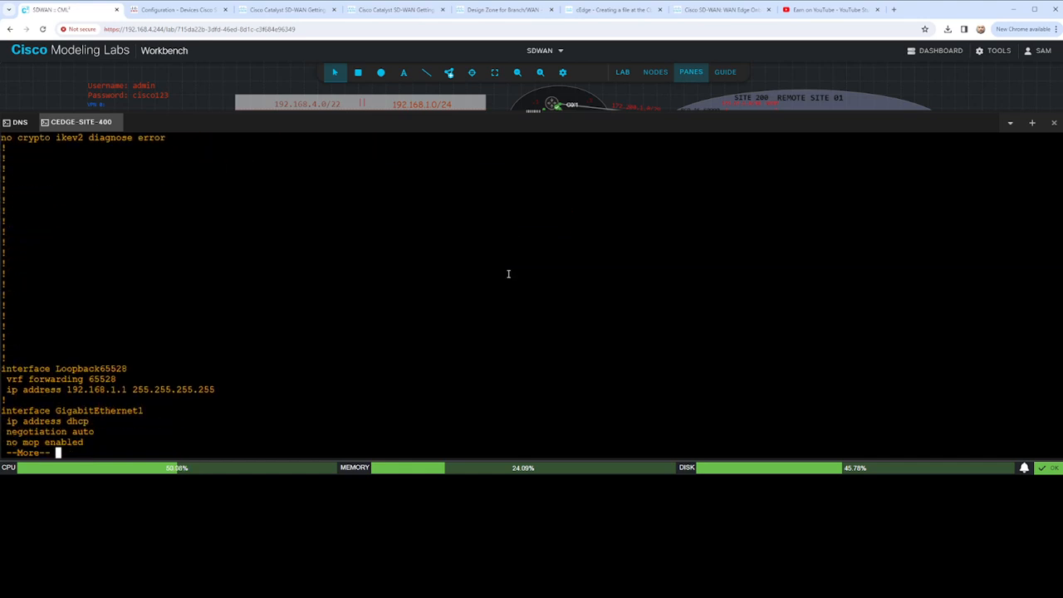
key(Return)
key(Return)
key(Return)
key(Return)
key(Return)
key(Return)
key(Return)
key(Return)
key(Return)
key(Return)
key(Return)
key(Return)
key(Return)
key(Return)
key(Return)
key(Return)
key(Return)
key(Return)
key(Return)
key(Return)
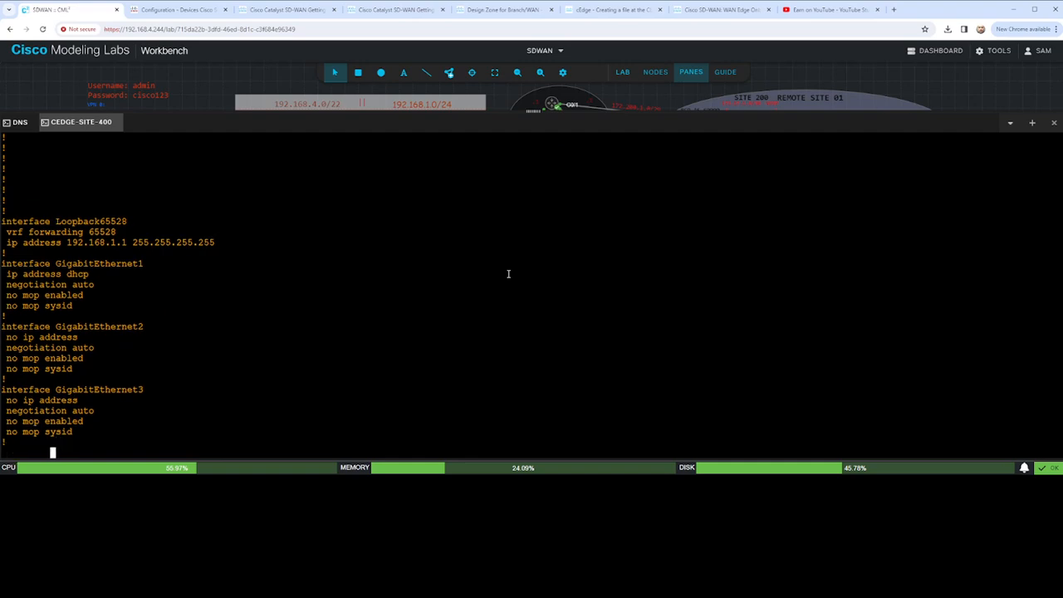
key(Return)
key(Return)
key(Return)
key(Return)
key(Return)
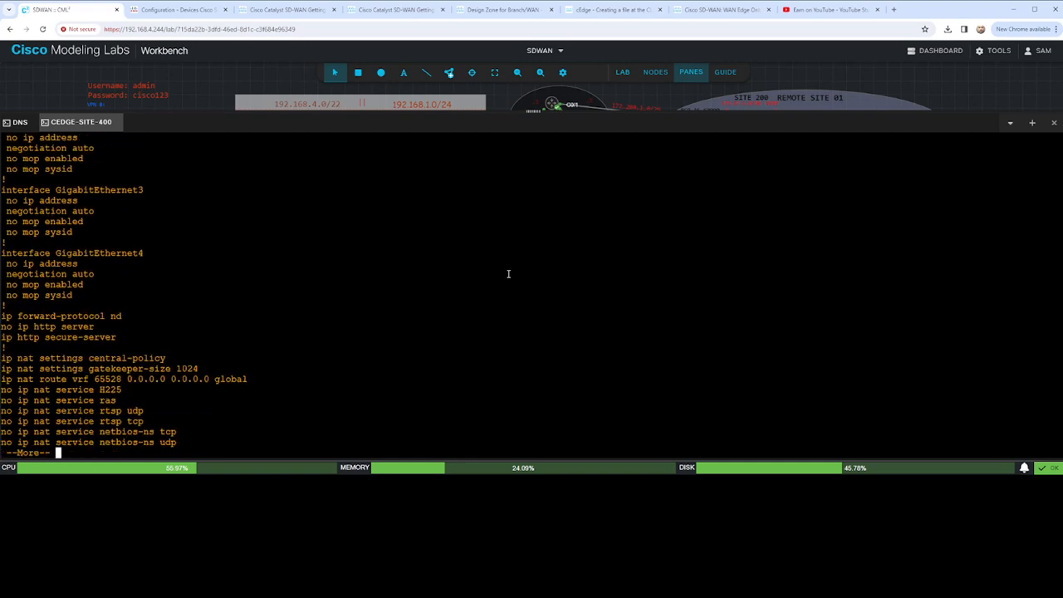
key(Return)
key(Return)
key(Return)
key(Return)
key(Return)
key(Return)
key(Return)
key(Return)
key(Return)
key(Return)
key(Return)
key(Return)
key(Return)
key(Return)
key(Return)
key(Return)
key(Return)
key(Return)
key(Return)
key(Return)
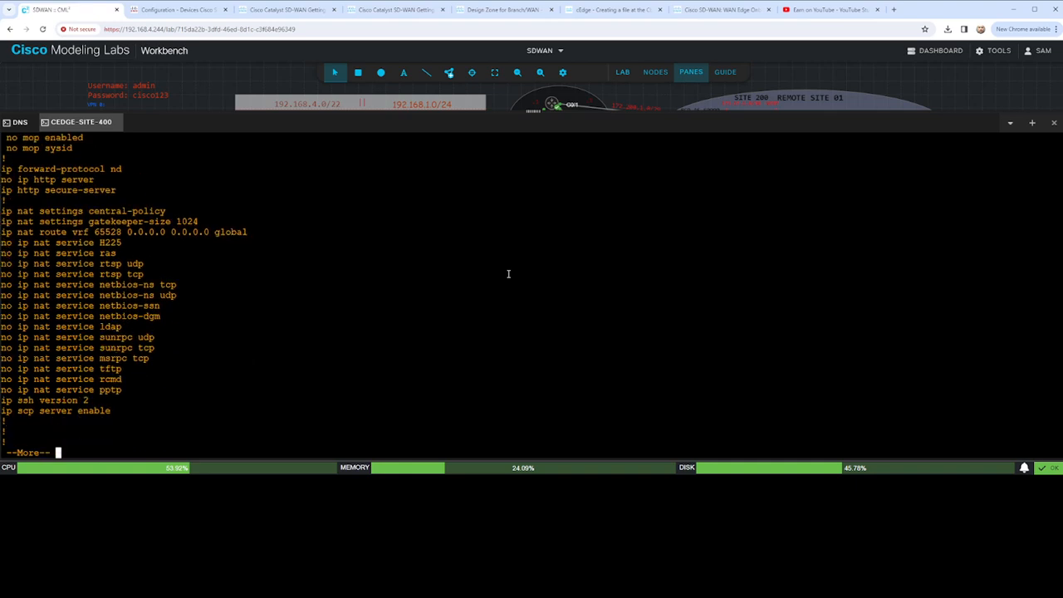
key(Return)
key(Return)
key(Return)
key(Return)
key(Return)
key(Return)
key(Return)
key(Return)
key(Return)
key(Return)
key(Return)
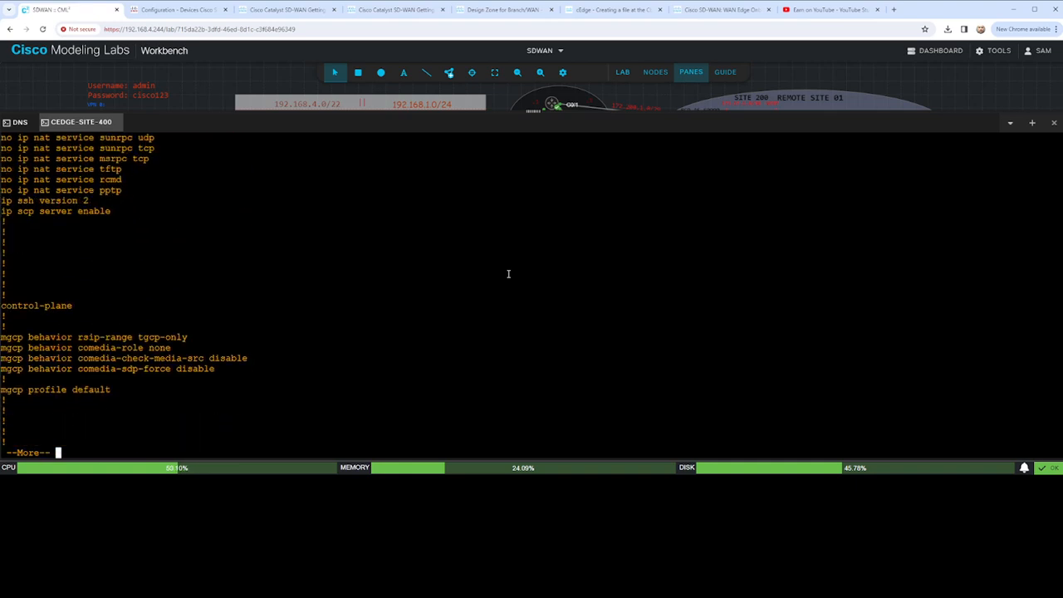
key(Return)
key(Return)
key(Return)
key(Return)
key(Return)
key(Return)
key(Return)
key(Return)
key(Return)
key(Return)
key(Return)
key(Return)
key(Return)
key(Return)
key(Return)
key(Return)
key(Return)
key(Return)
key(Return)
key(Return)
key(Return)
key(Return)
key(Return)
key(Return)
key(Return)
key(Return)
key(Return)
key(Return)
key(Return)
key(Return)
key(Return)
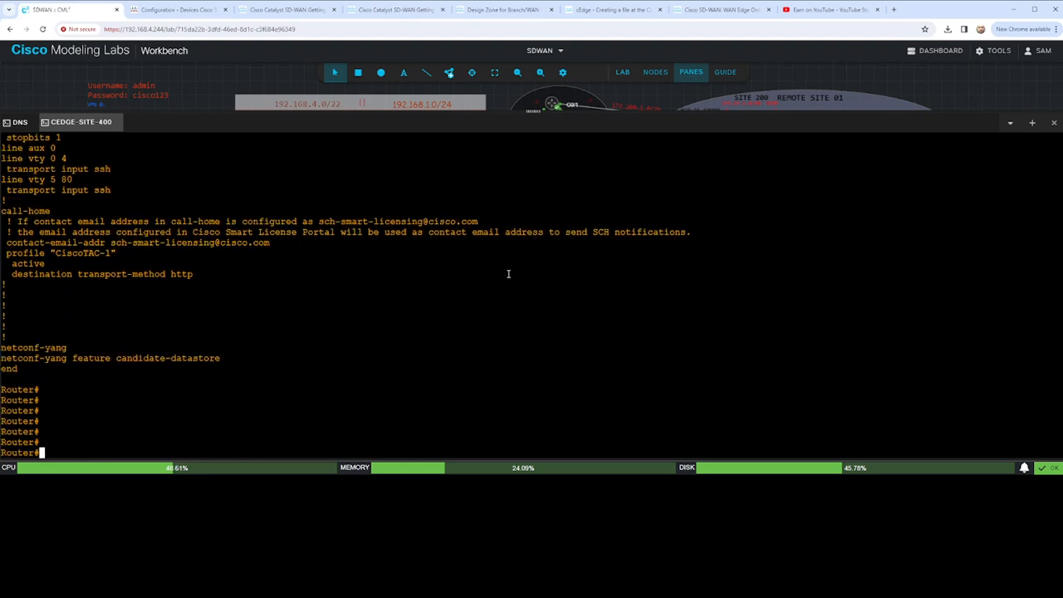
- Shrink the console pane and bring the Site 400 part of the topology into enlarged view
key(Return)
key(Return)
key(Return)
key(Return)
key(Return)
key(Return)
key(Return)
key(Return)
key(Return)
key(Return)
key(Return)
key(Return)
key(Return)
key(Return)
key(Return)
key(Return)
key(Return)
key(Return)
key(Return)
key(Return)
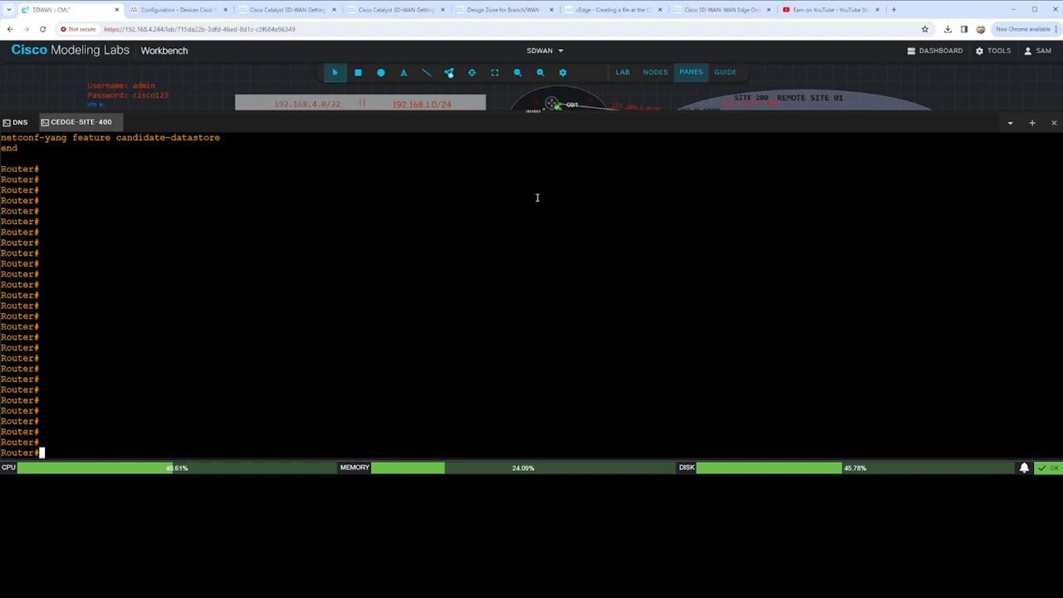
drag(534, 124, 555, 221)
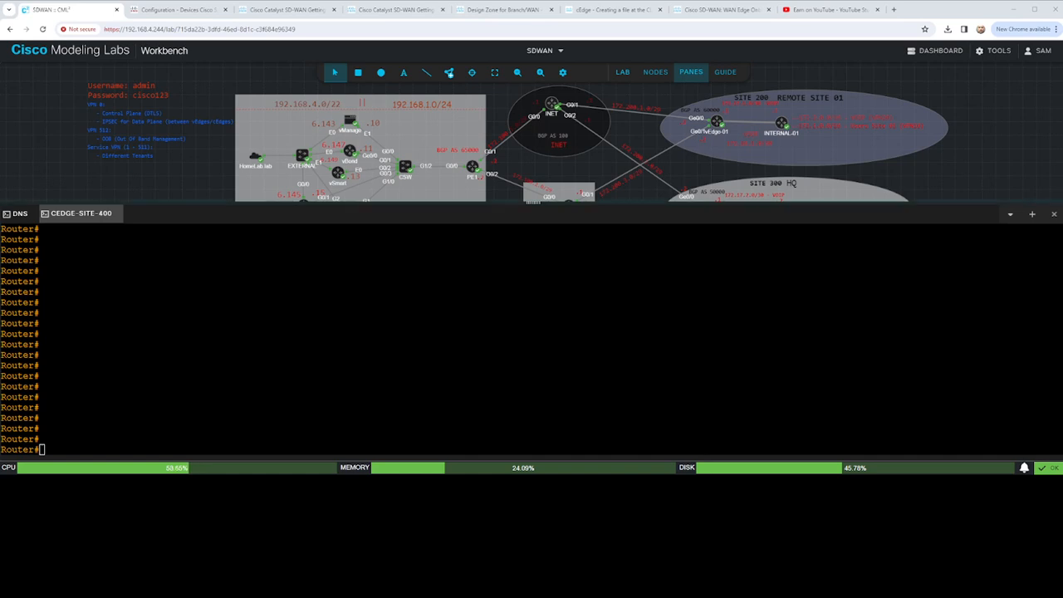
drag(544, 208, 548, 242)
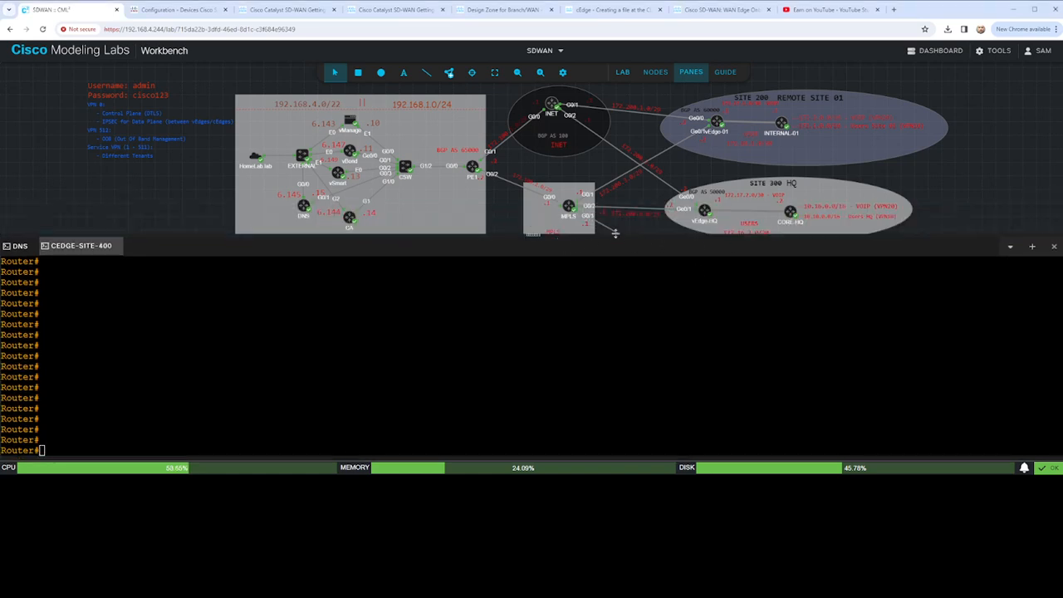
drag(932, 186, 861, 123)
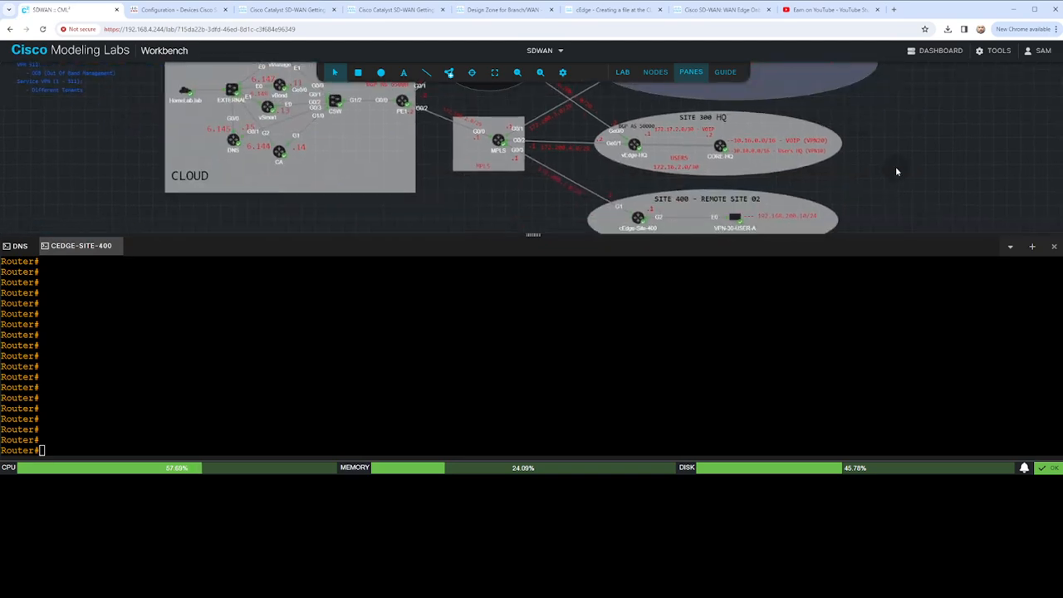
drag(897, 168, 897, 152)
click(540, 72)
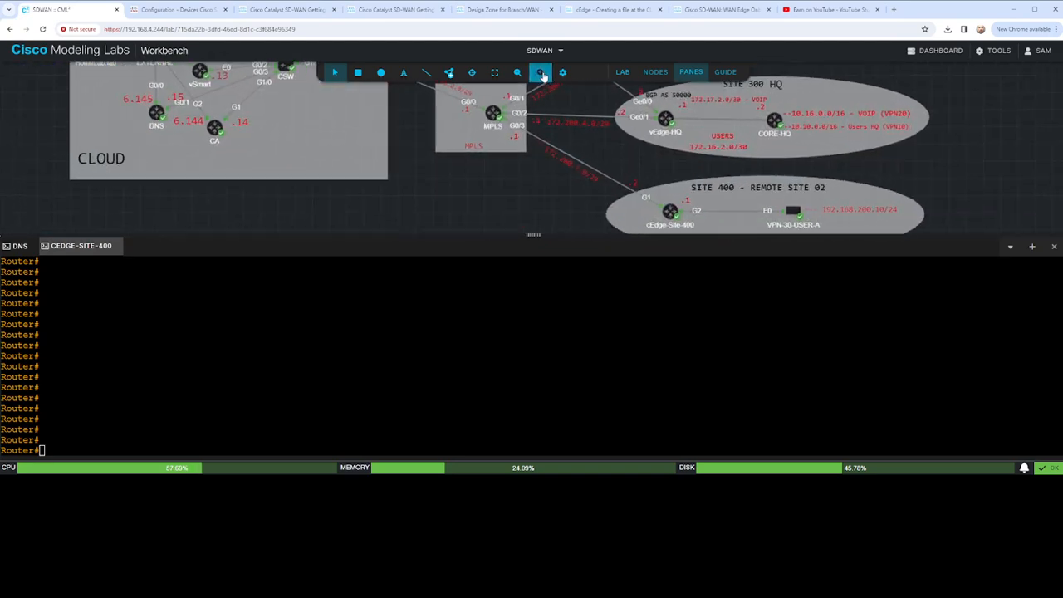
drag(657, 168, 626, 137)
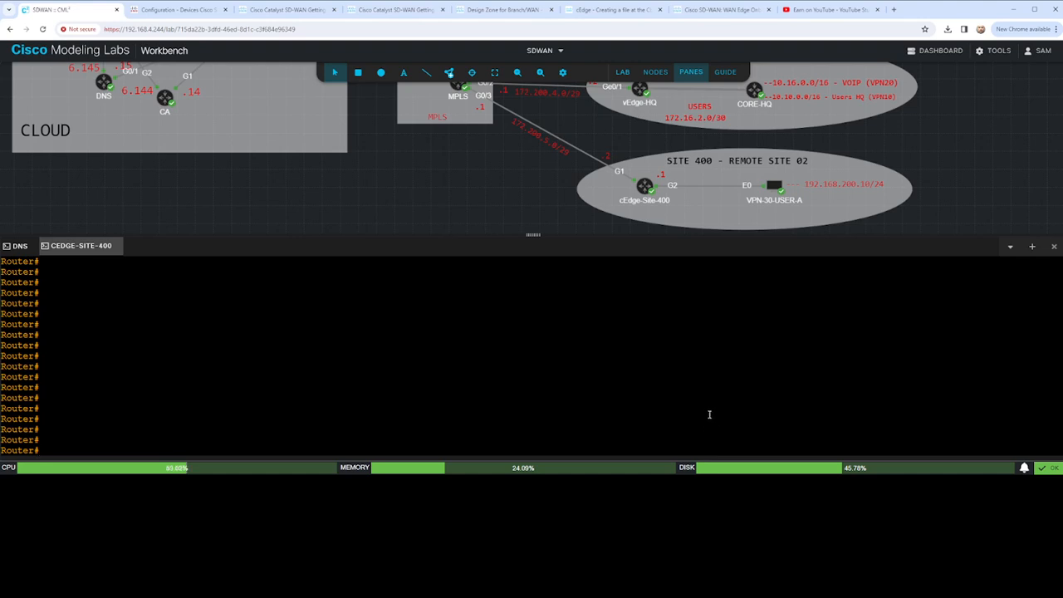
- Try conf t on the Site 400 router, and enter configuration mode with config-transaction
text(conf t)
key(Return)
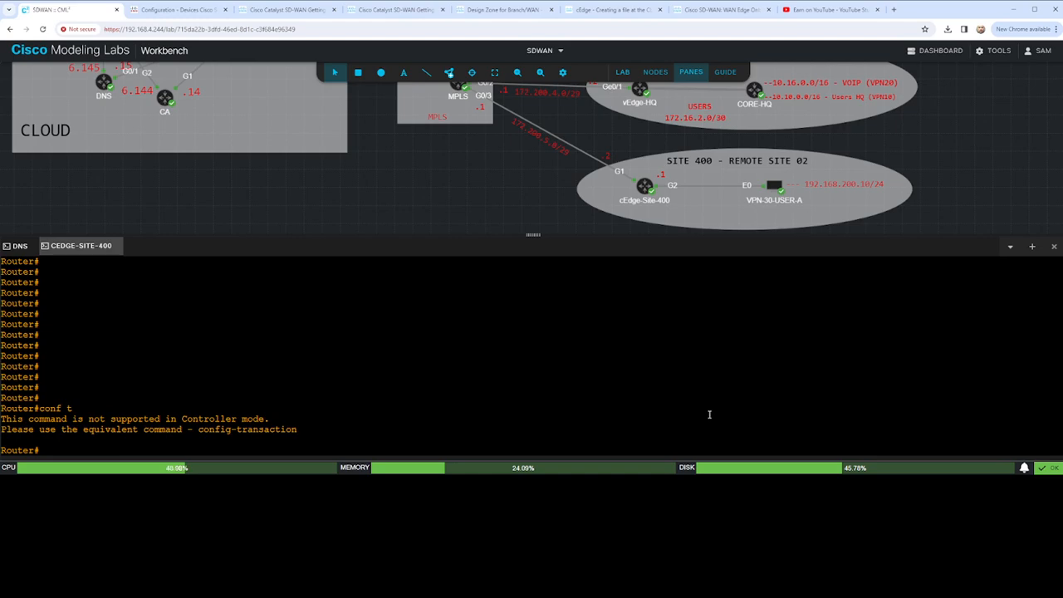
text(config-tran)
key(Tab)
key(Return)
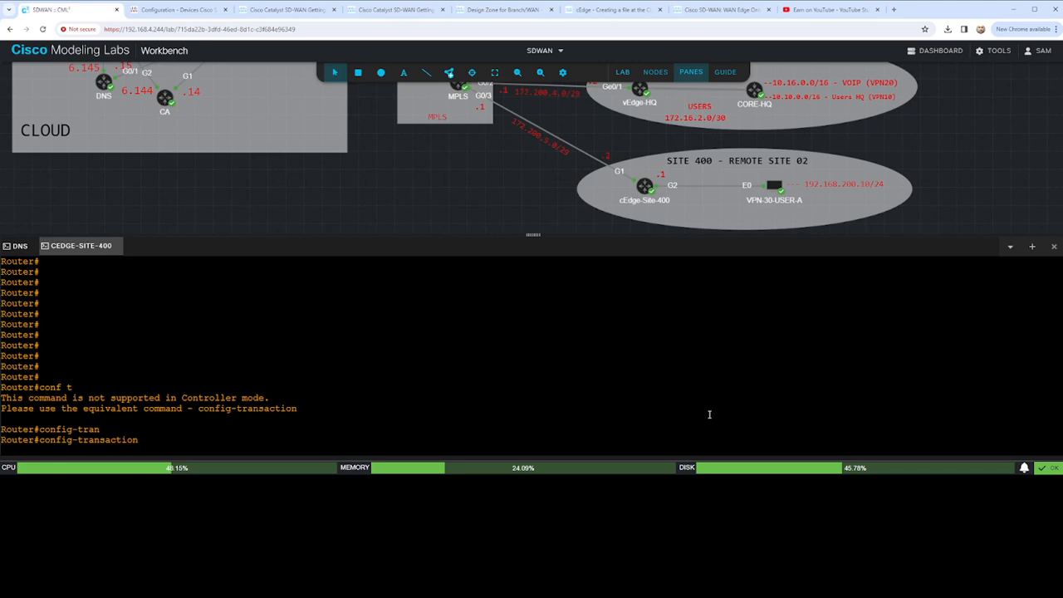
- Try to display interface g1's running configuration from configuration mode with do sho run int g1 and sho run int g1
text(s)
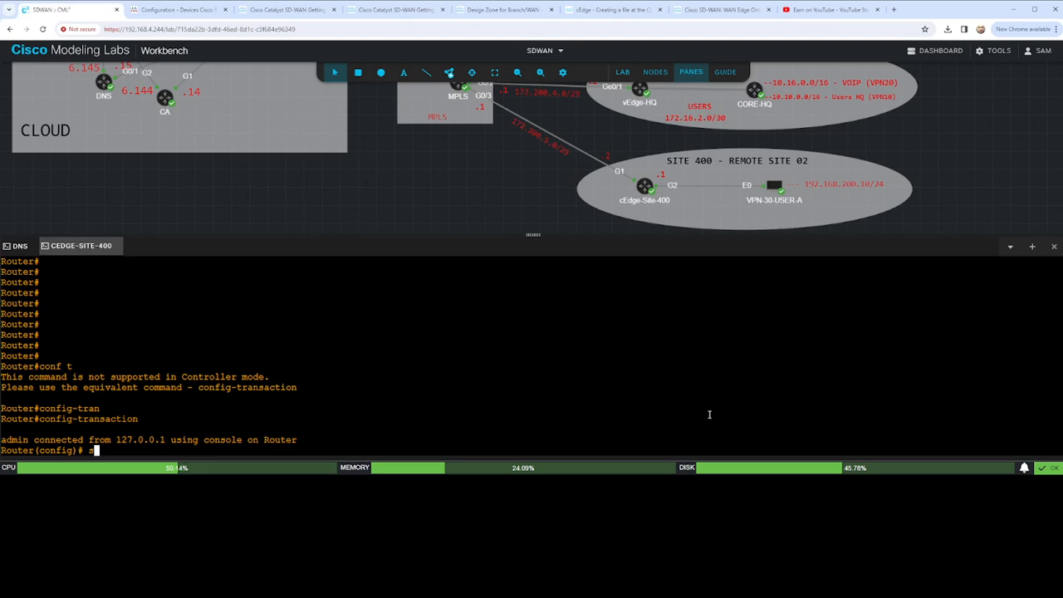
key(BackSpace)
text(interface)
key(BackSpace)
key(BackSpace)
key(BackSpace)
key(BackSpace)
key(BackSpace)
key(BackSpace)
key(BackSpace)
key(BackSpace)
key(BackSpace)
text(do sho run int gi)
key(Return)
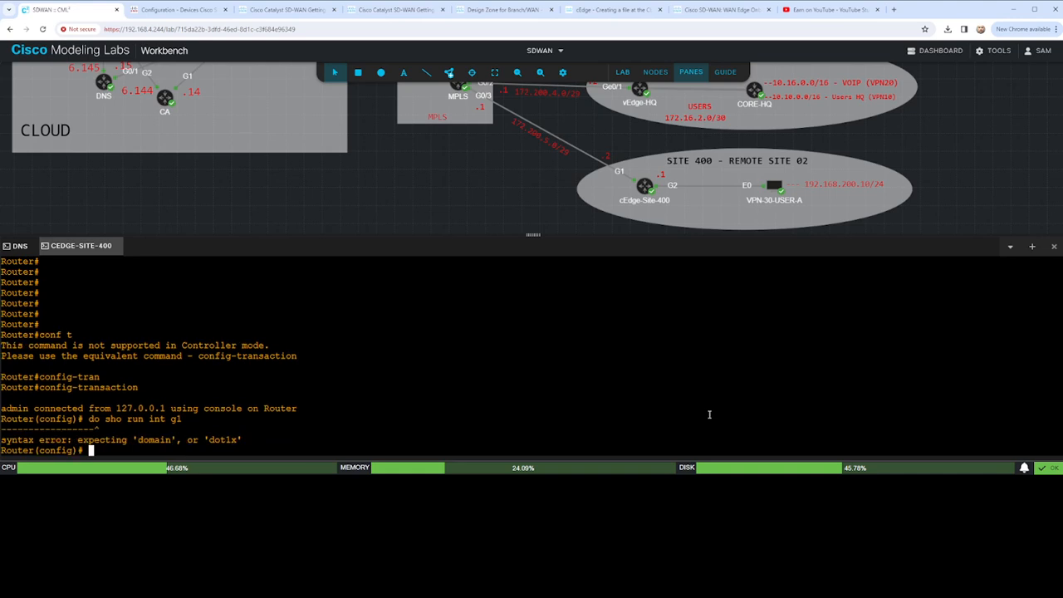
text(sho run int g1)
key(Return)
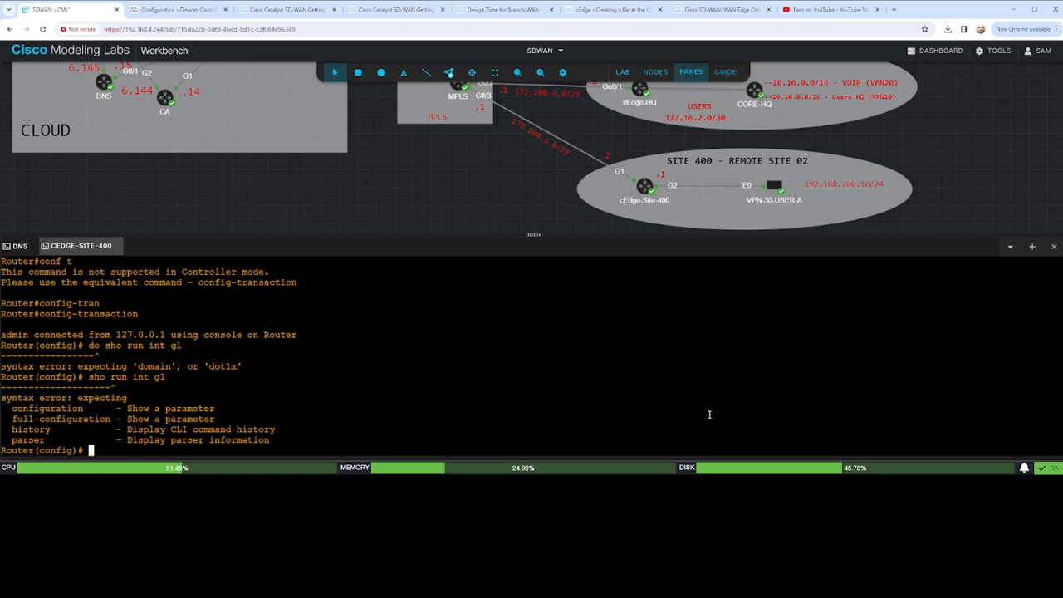
- Try to display interface g1's settings with show configuration inter g1
text(sho run int)
key(BackSpace)
key(BackSpace)
key(BackSpace)
key(BackSpace)
key(BackSpace)
key(BackSpace)
key(BackSpace)
key(BackSpace)
key(BackSpace)
key(BackSpace)
key(BackSpace)
key(BackSpace)
text(show confi)
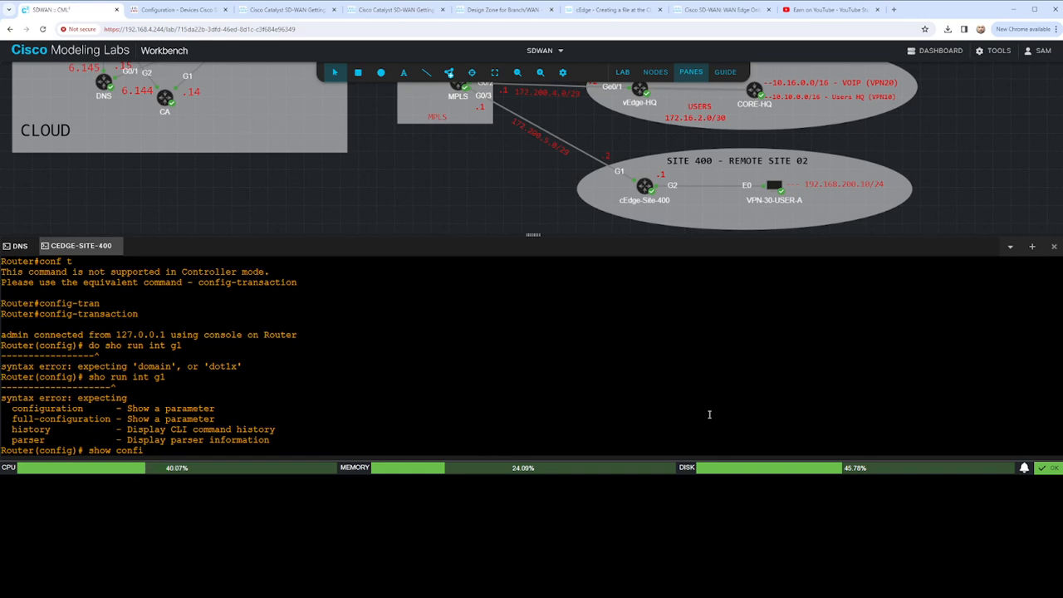
key(Tab)
text(gura)
key(BackSpace)
key(BackSpace)
key(BackSpace)
key(BackSpace)
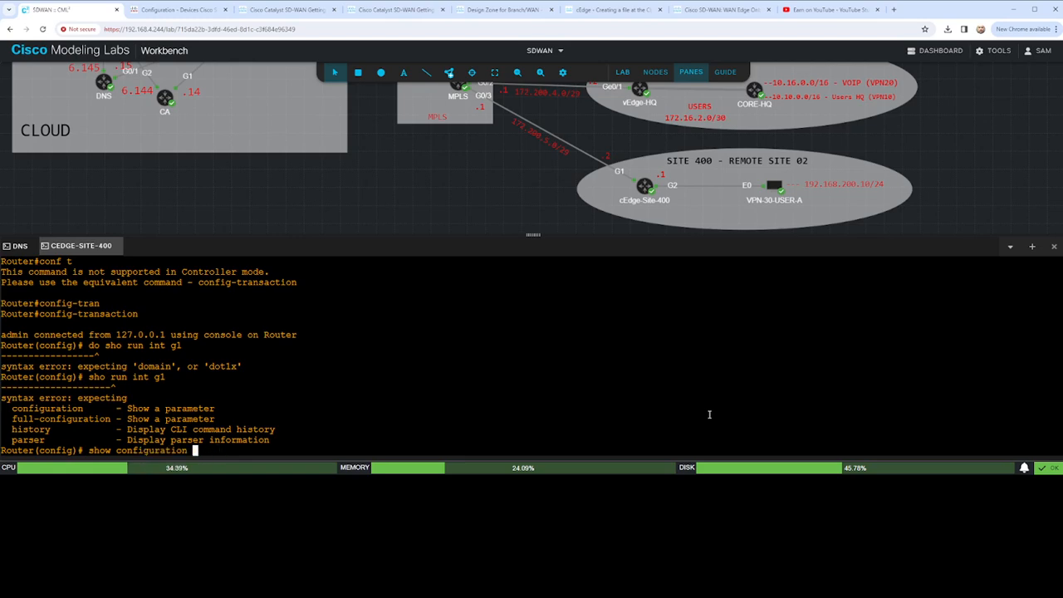
text(inter g1)
key(Return)
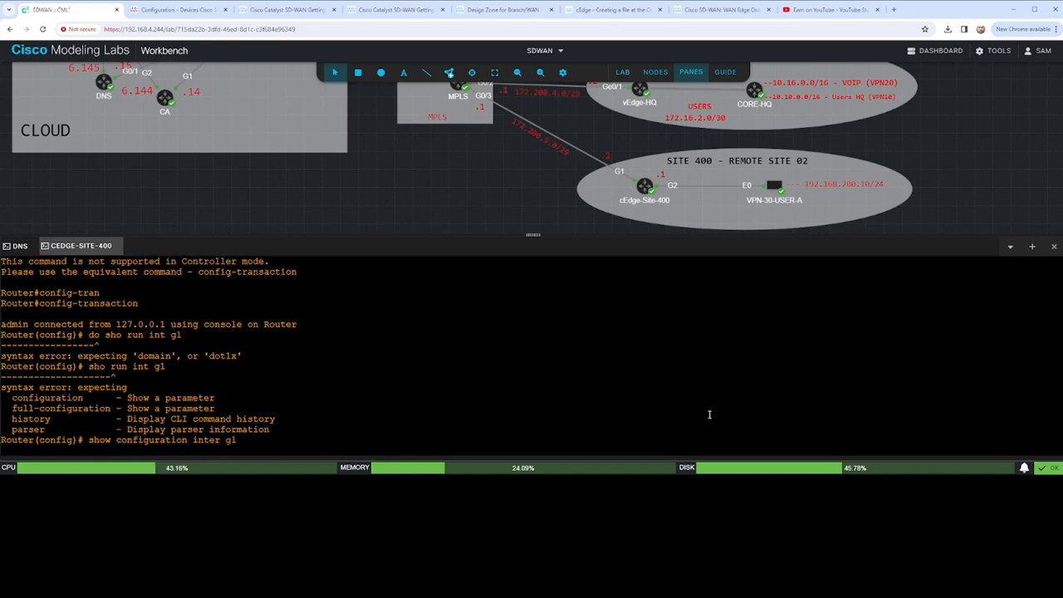
- End configuration mode and display interface g1's running configuration with sho run int g1
text(end)
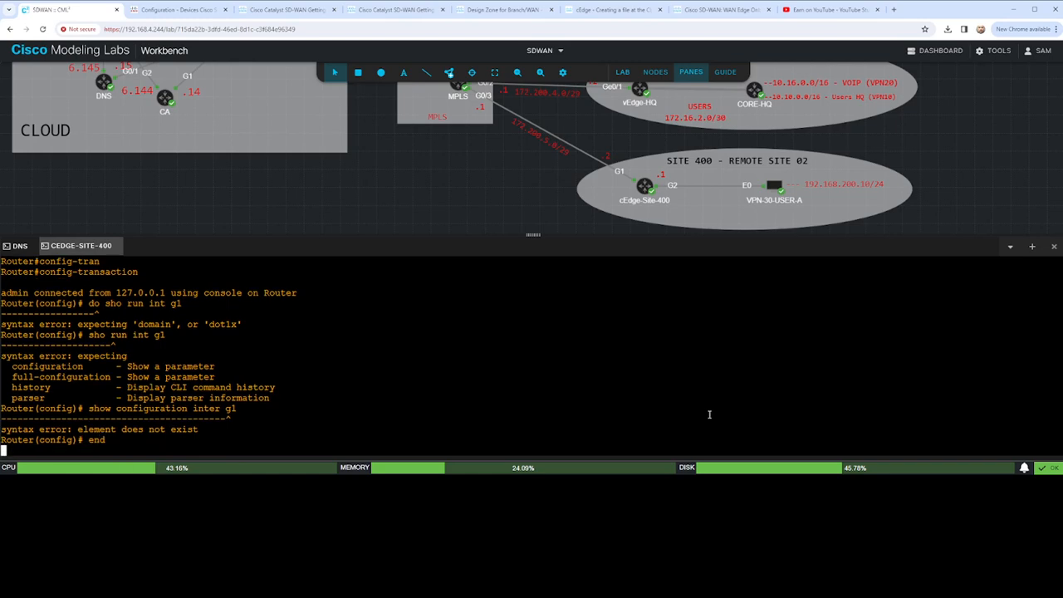
key(Return)
text(sho r)
key(Tab)
key(Tab)
text(un int g1)
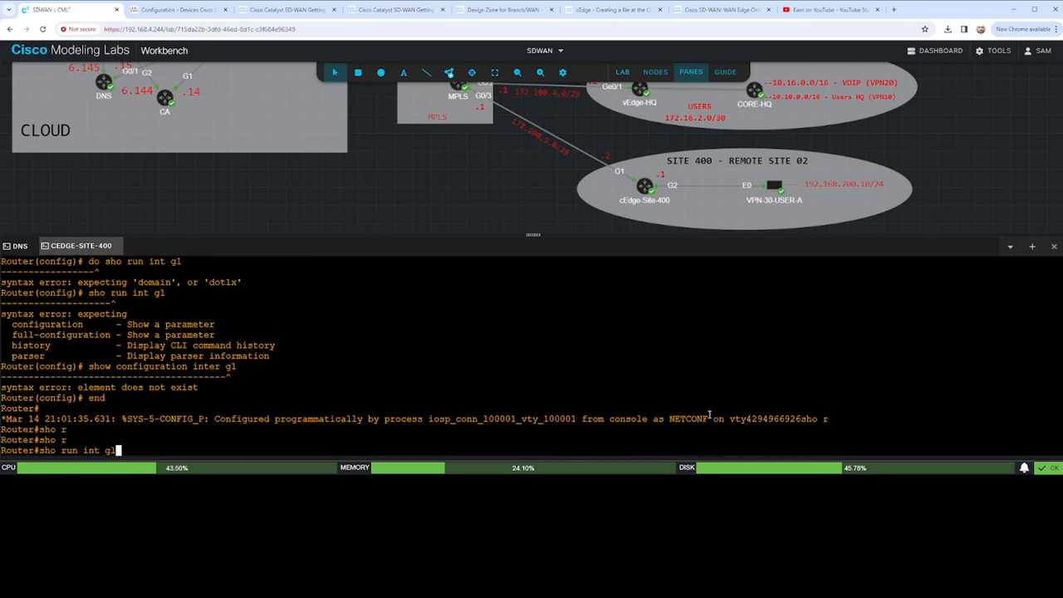
key(Return)
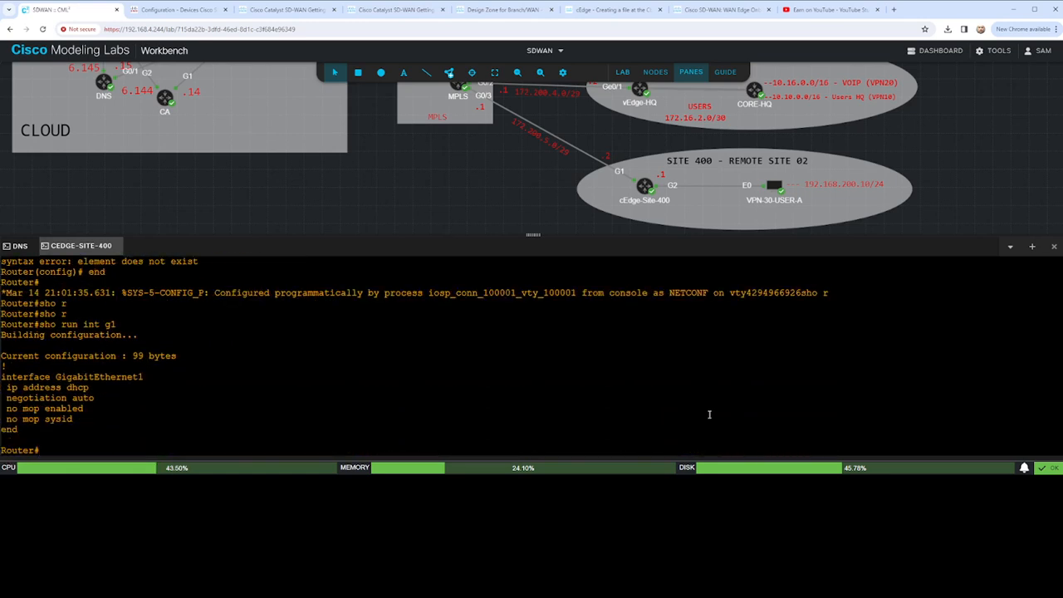
- Start a configuration transaction and enter interface configuration for GigabitEthernet1
text(conf t)
key(Return)
text(config-)
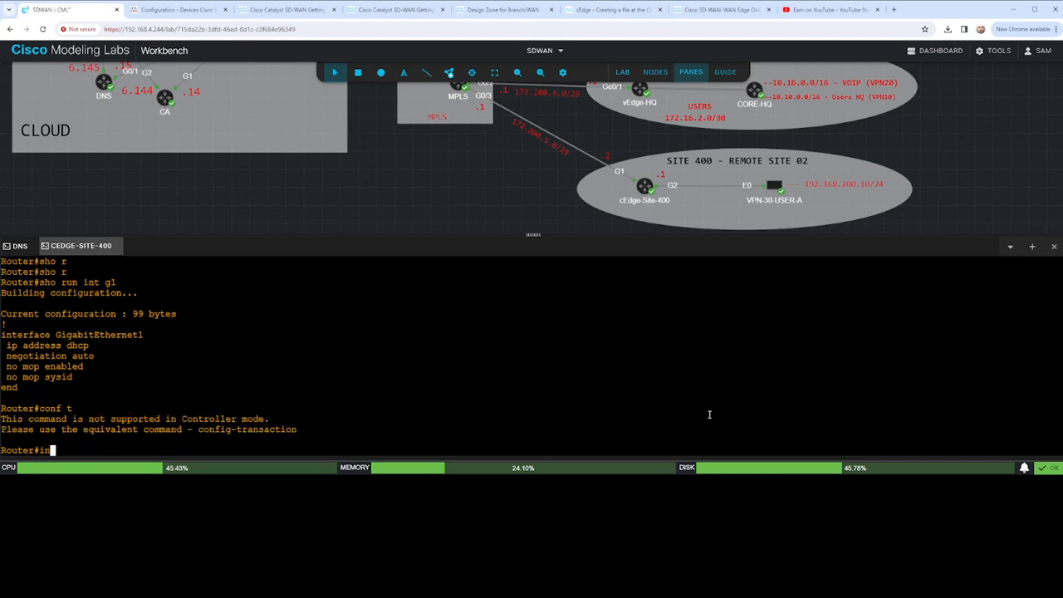
text(trans)
key(Tab)
key(Return)
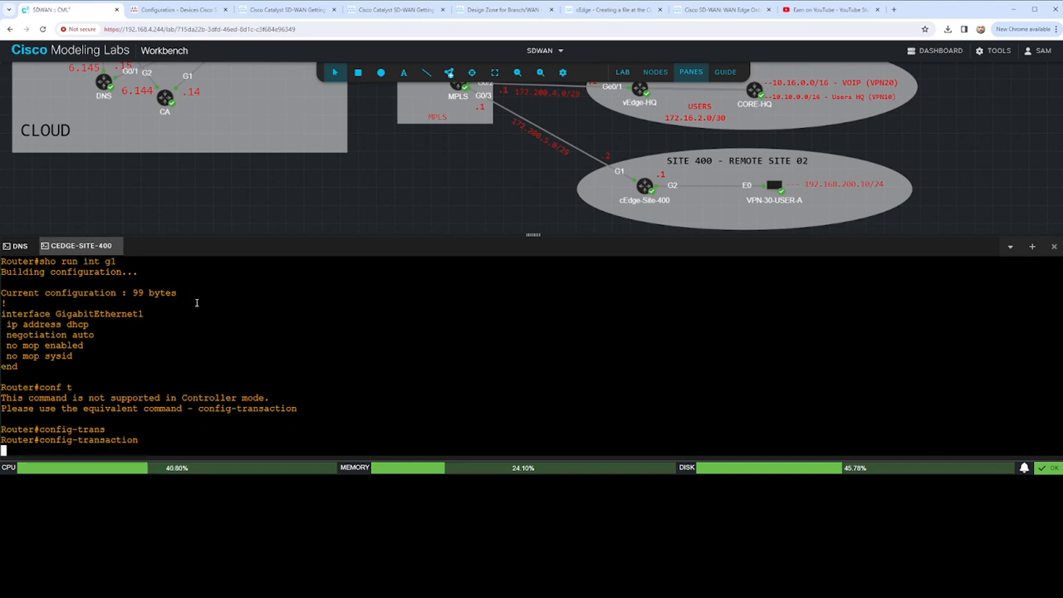
drag(143, 293, 1, 292)
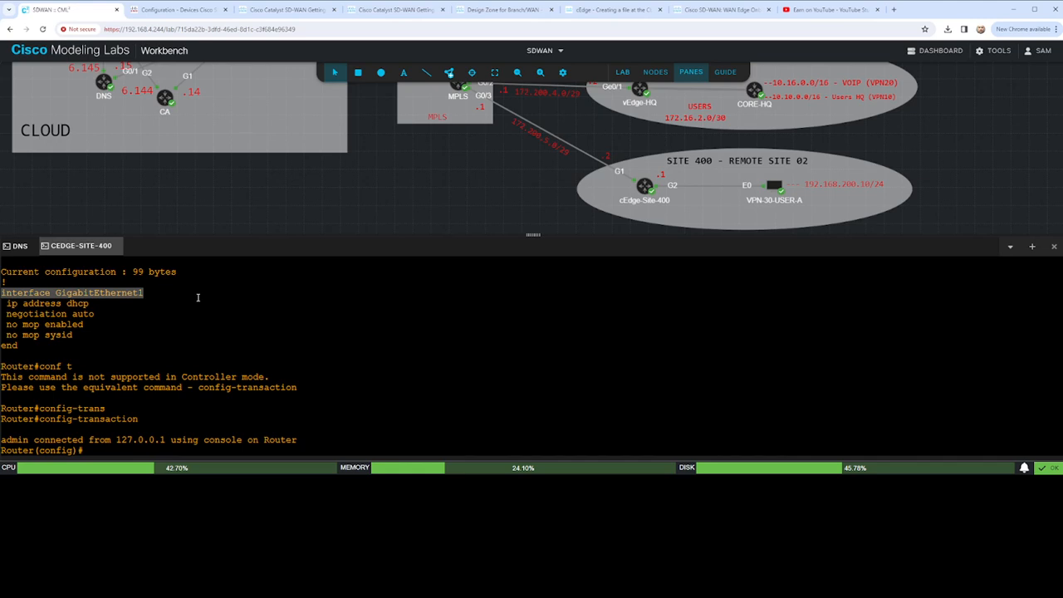
text(interface GigabitEthernet1)
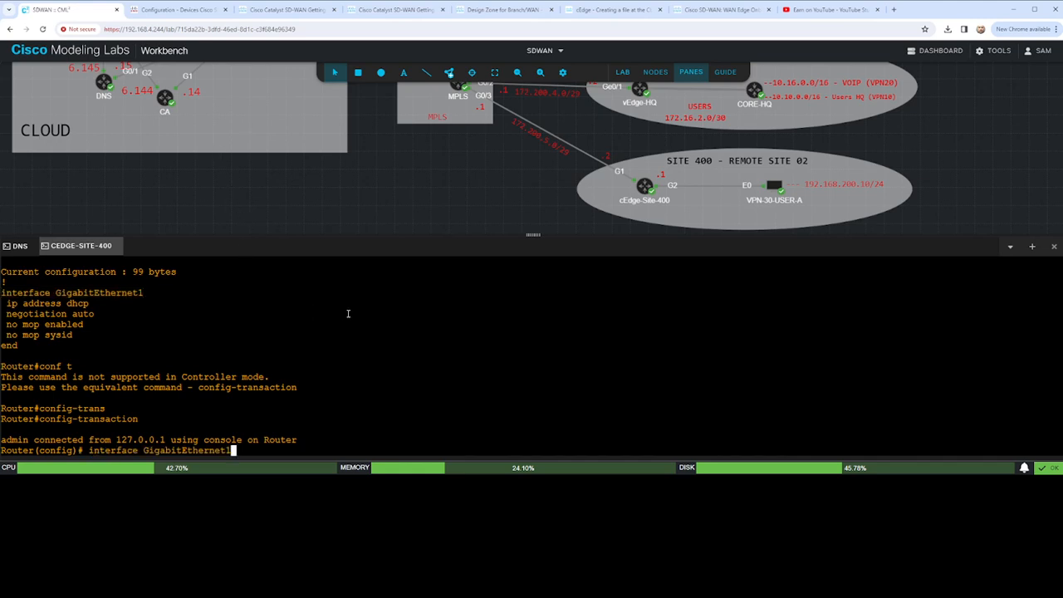
key(Return)
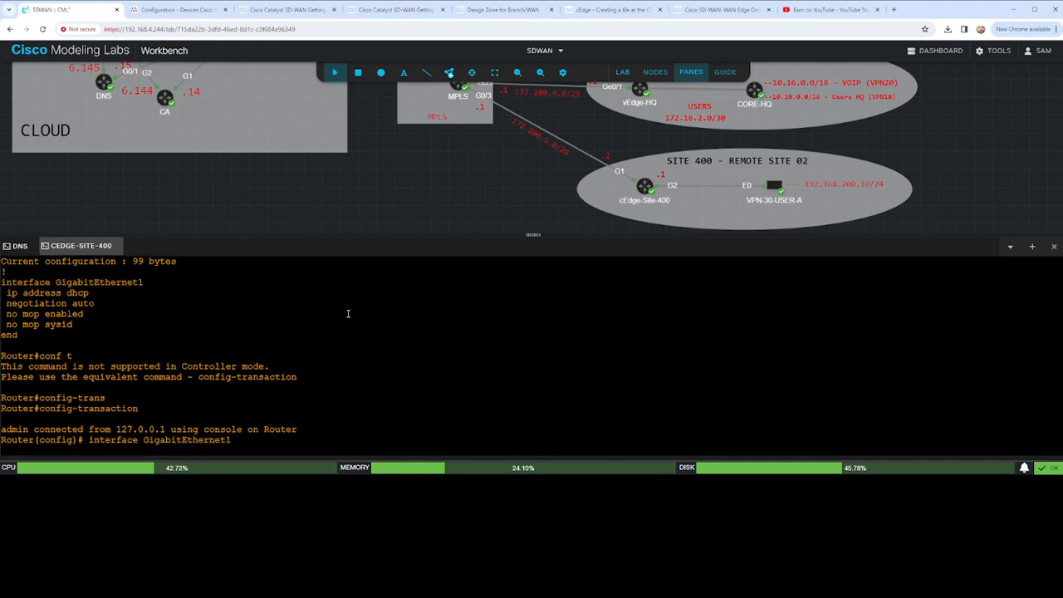
- Set the GigabitEthernet1 description to ////CONNECT-TO-G0/3.MPLS//// and commit the change
text(des )
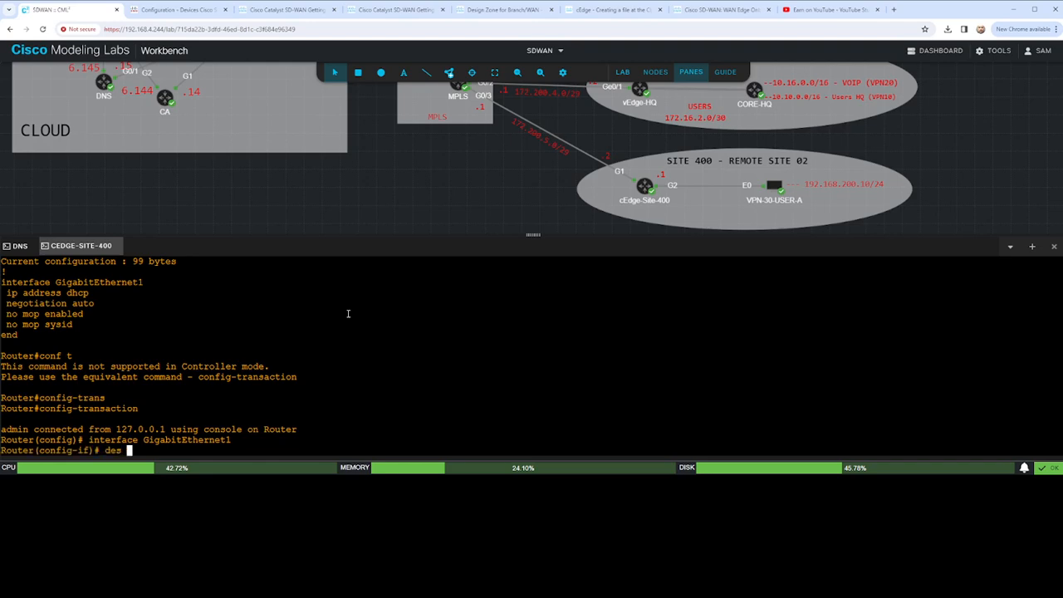
text(////CONNECT-TO)
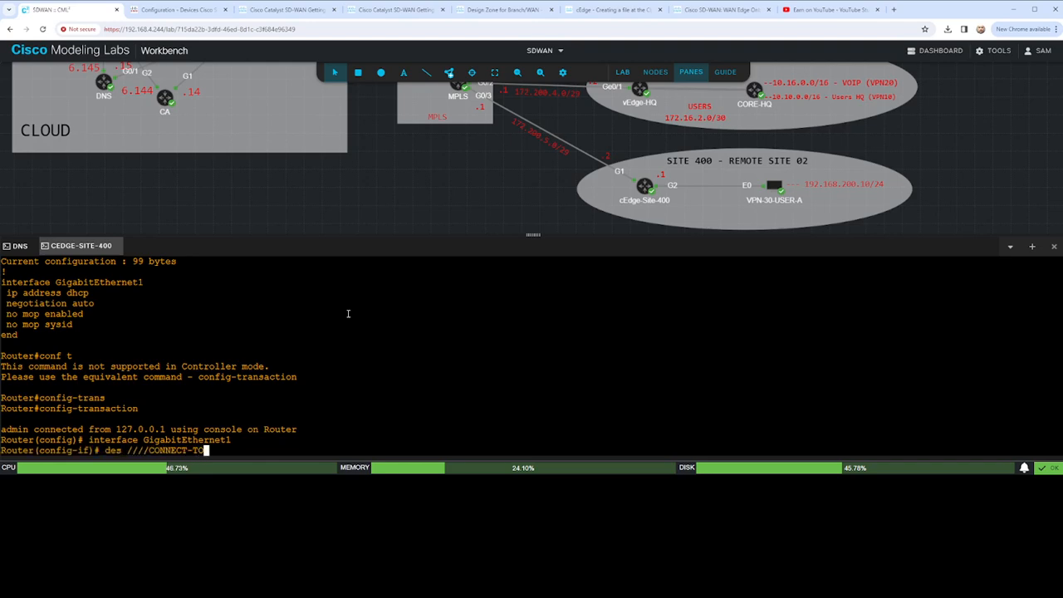
text(-G0/3.MPLS////)
key(Return)
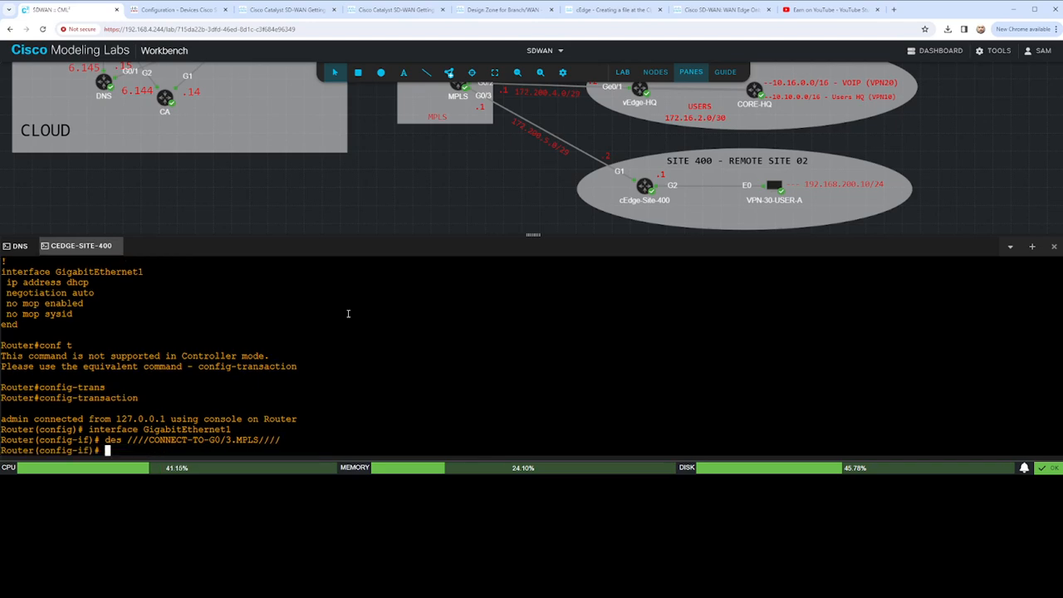
text(commit)
key(Return)
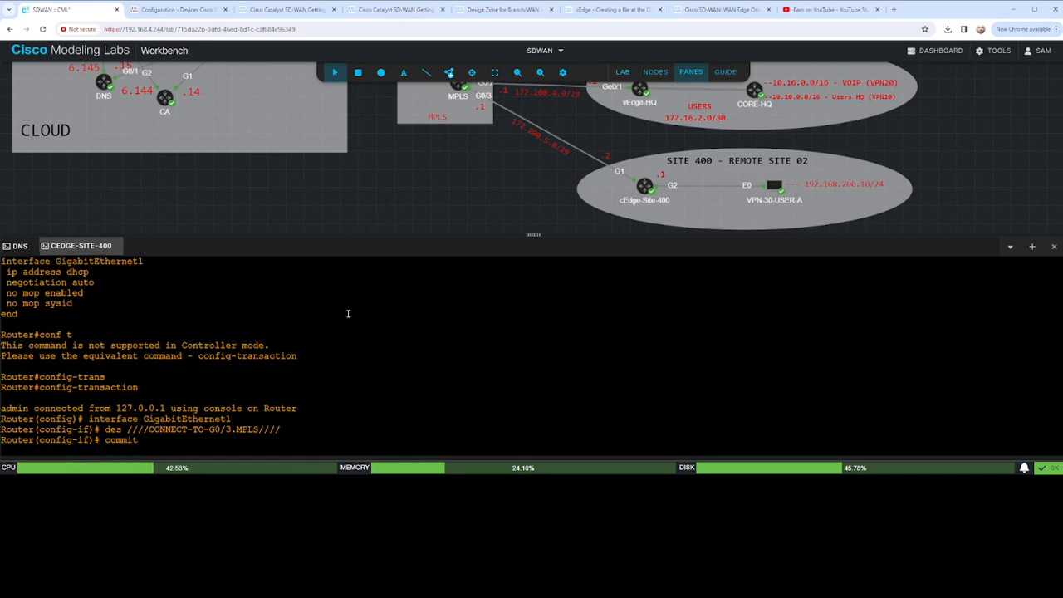
- Try to complete the sdwan command from within interface configuration mode
text(s)
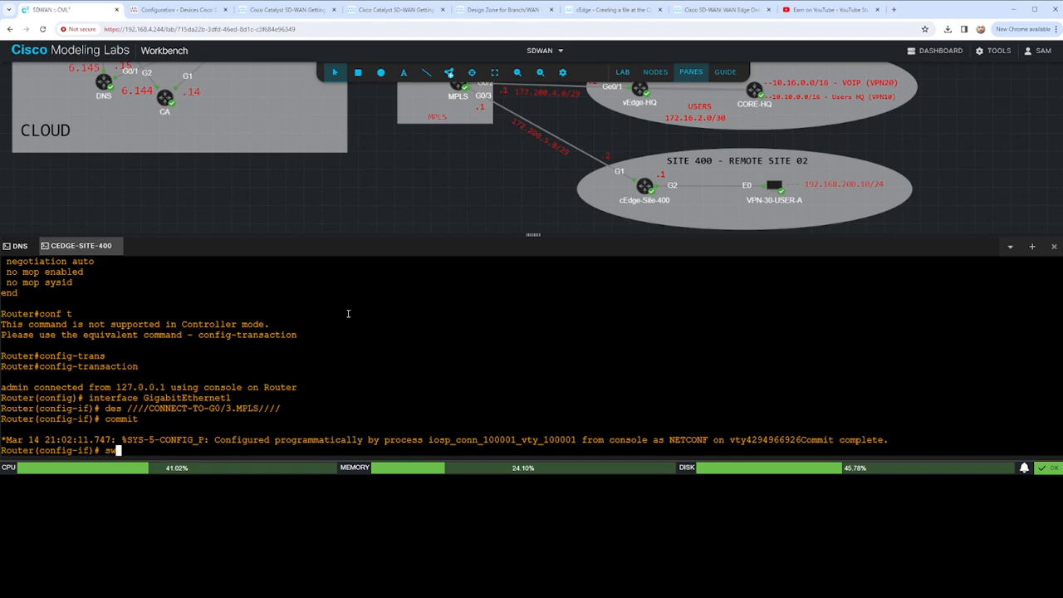
text(dw)
key(Tab)
key(Tab)
key(Tab)
key(Tab)
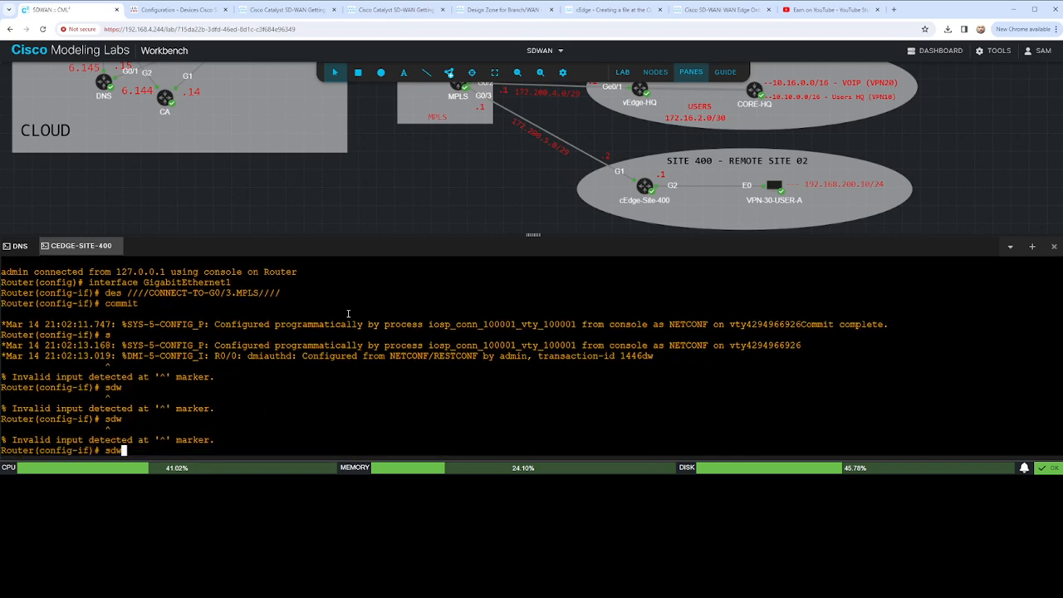
key(BackSpace)
text(w)
key(BackSpace)
key(BackSpace)
key(BackSpace)
- Exit interface configuration and enter the sdwan configuration mode
text(exit)
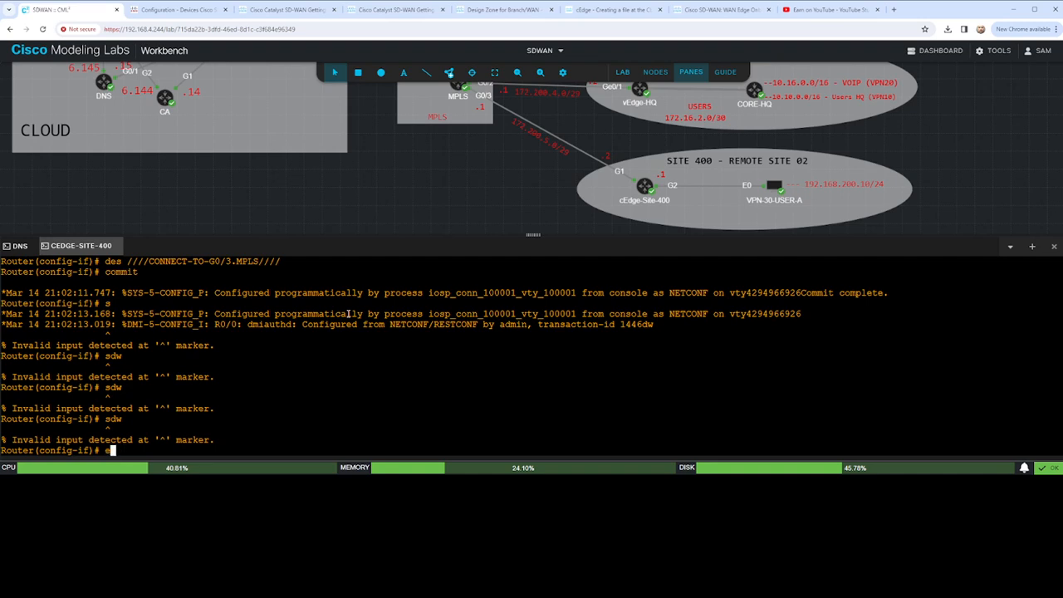
key(Return)
text(swwan)
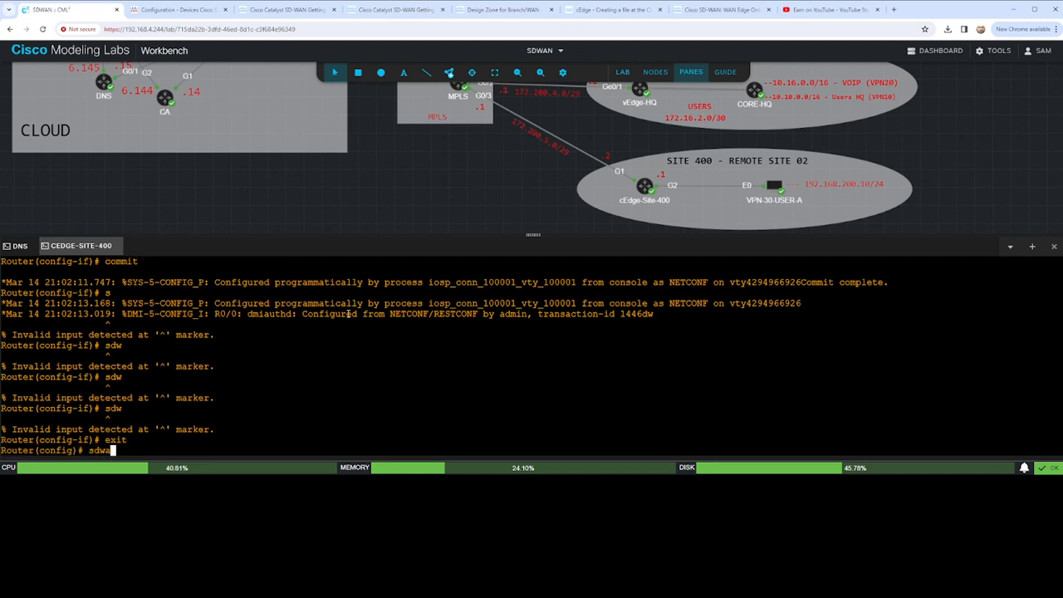
key(Return)
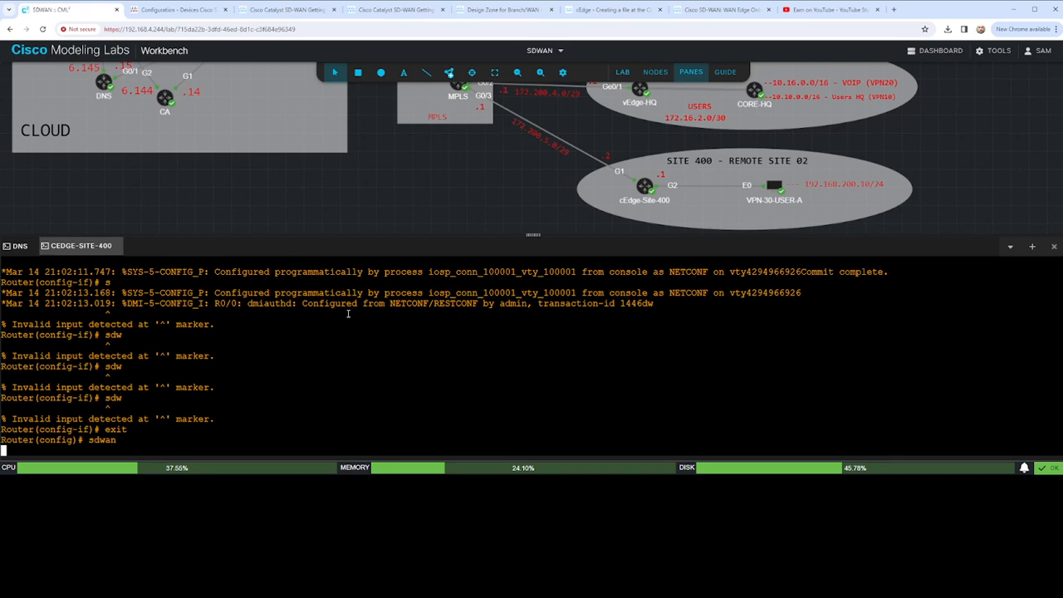
- Enter the GigabitEthernet2 interface section under the sdwan configuration
text(int)
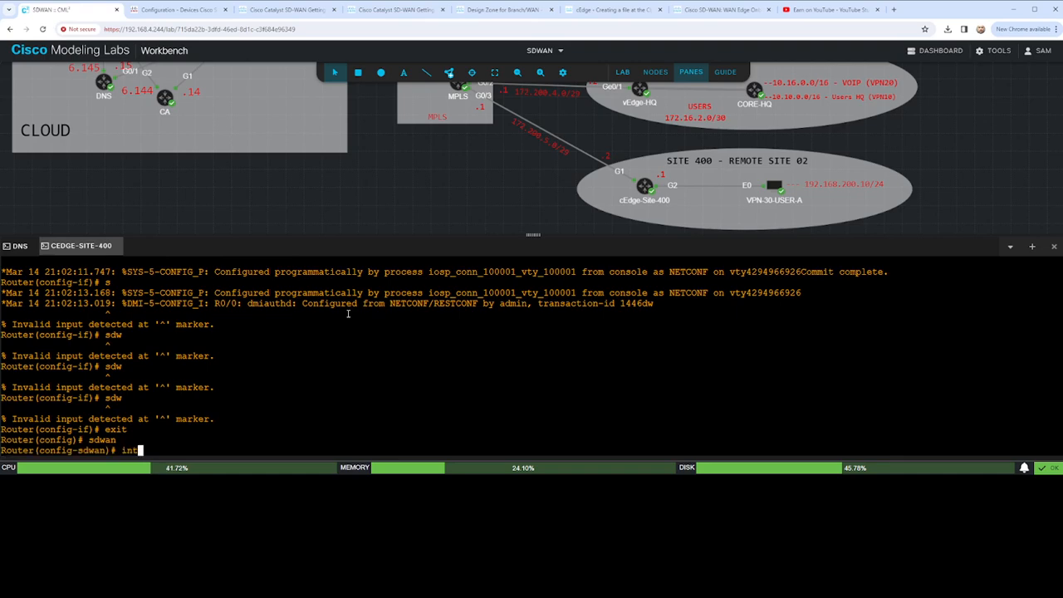
text(erface Gigabi)
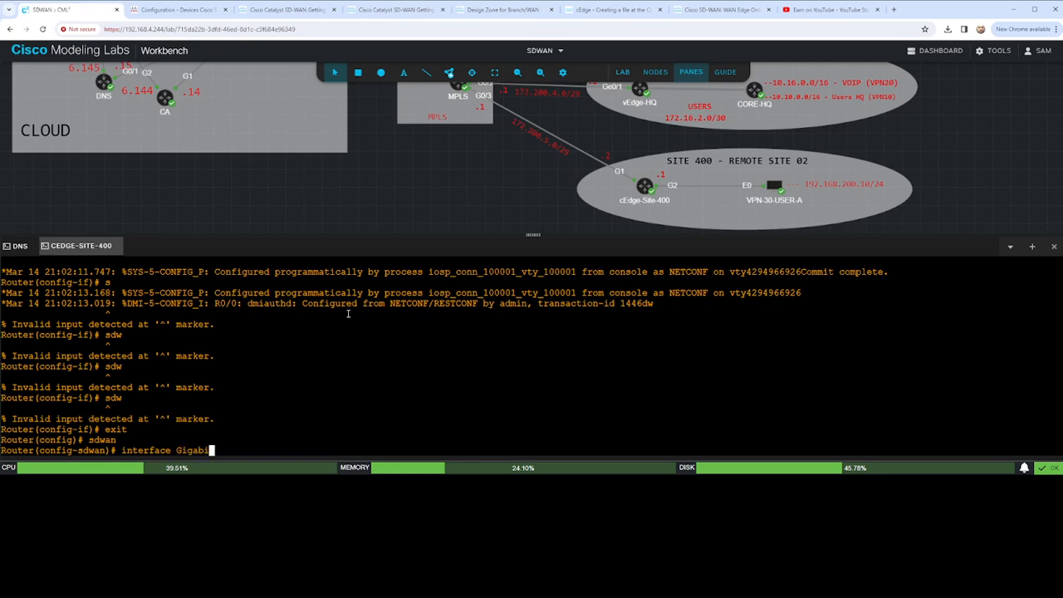
text(tEthernet2)
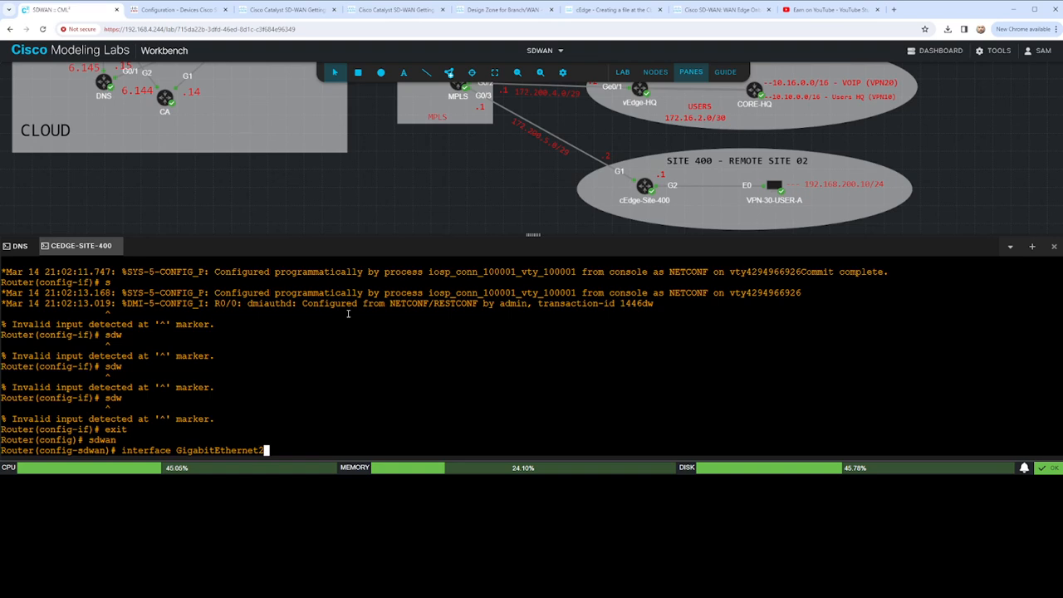
key(Return)
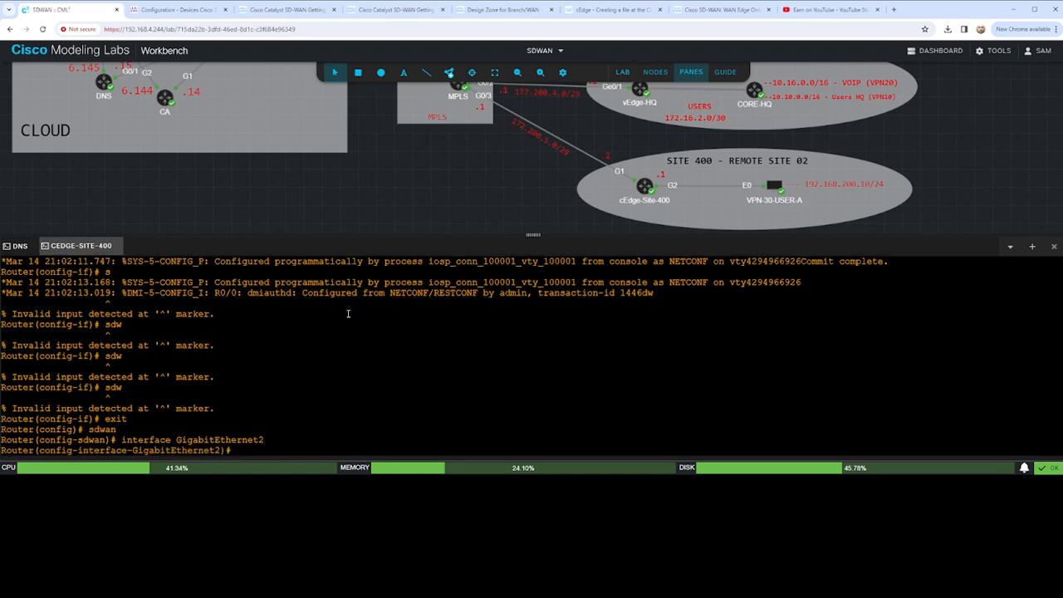
- Leave the GigabitEthernet2 section and enter the GigabitEthernet1 interface section under the sdwan configuration
text(exit)
key(Return)
key(Up)
key(Up)
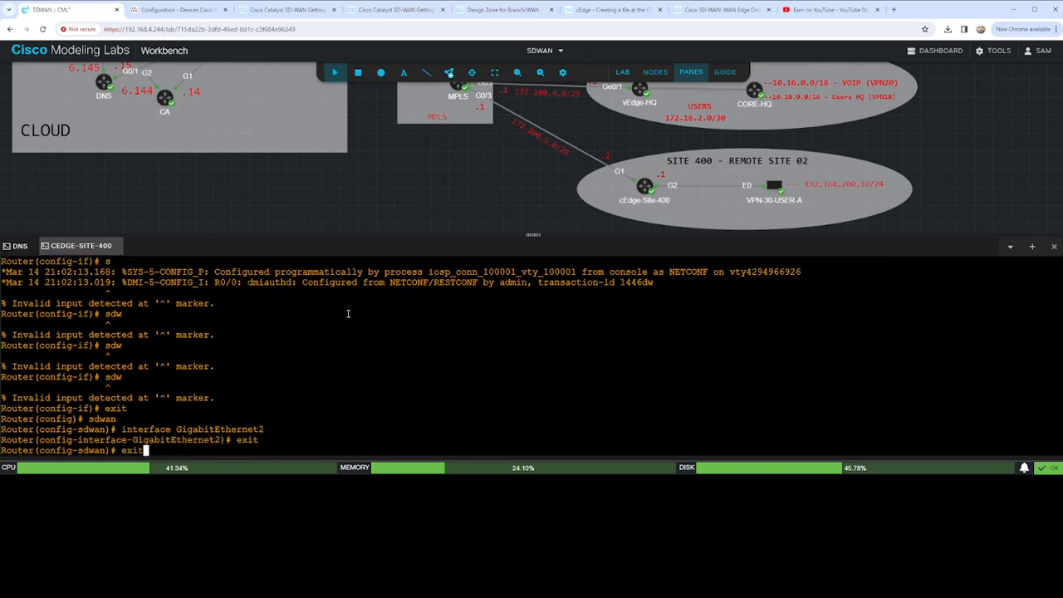
key(BackSpace)
text(1)
key(Return)
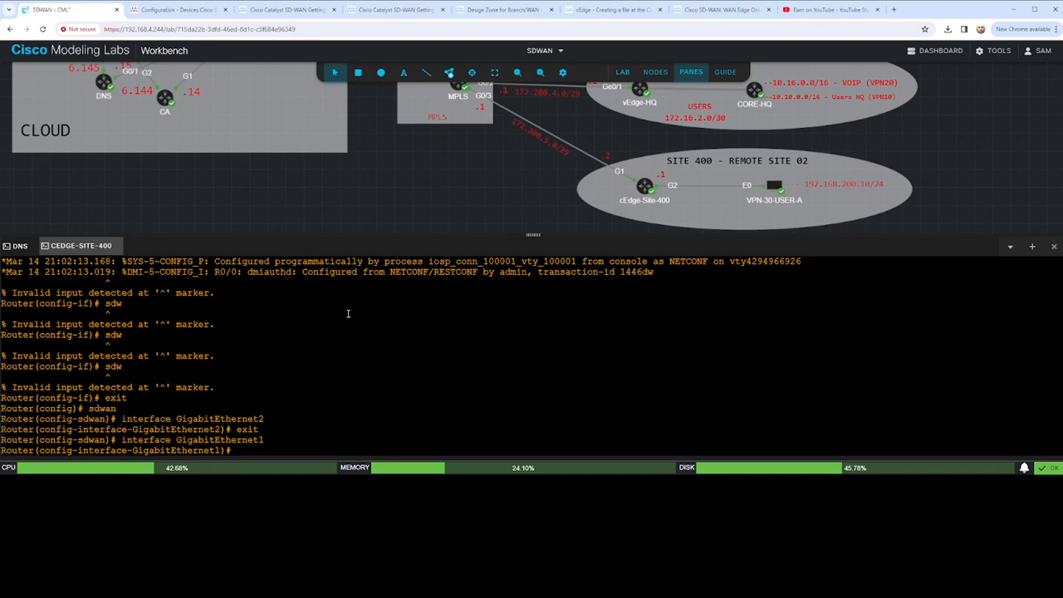
- Enter the tunnel-interface configuration of GigabitEthernet1 and set its color to biz-internet restrict
text(tun)
key(Tab)
key(Return)
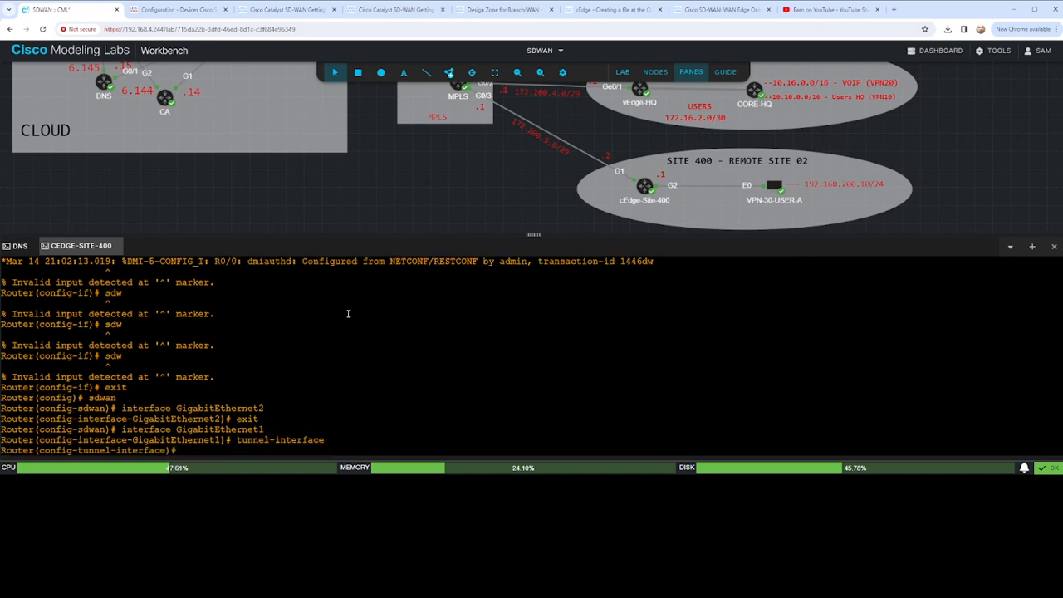
text(color biz-internet)
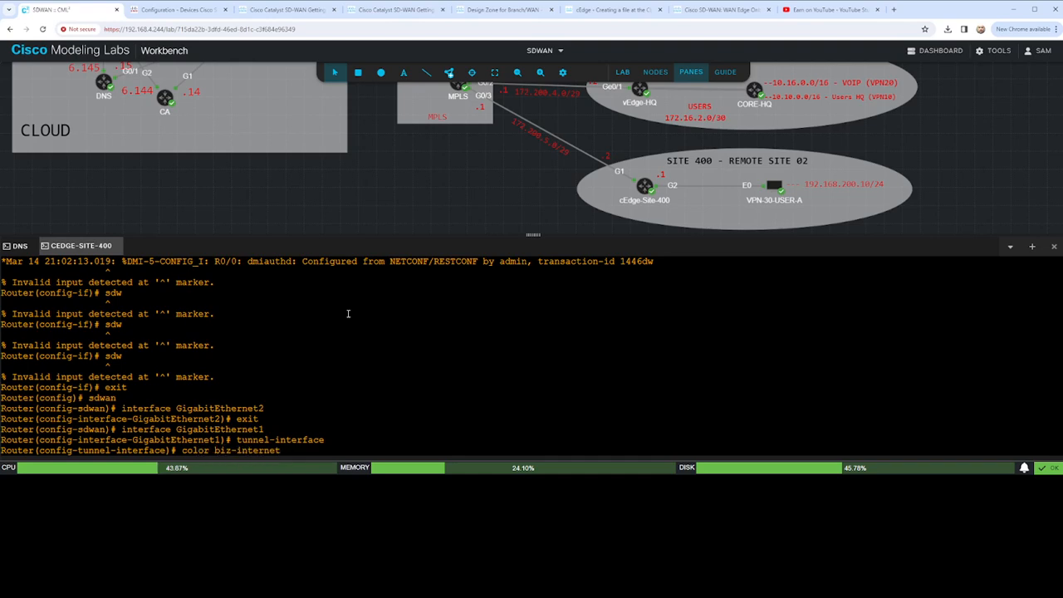
text( restrict)
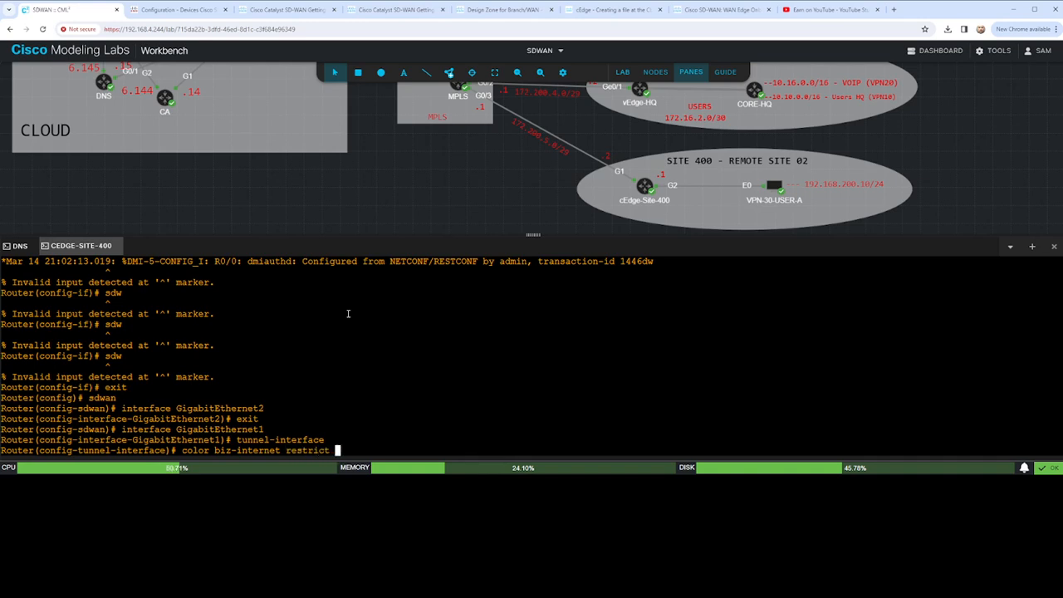
key(Return)
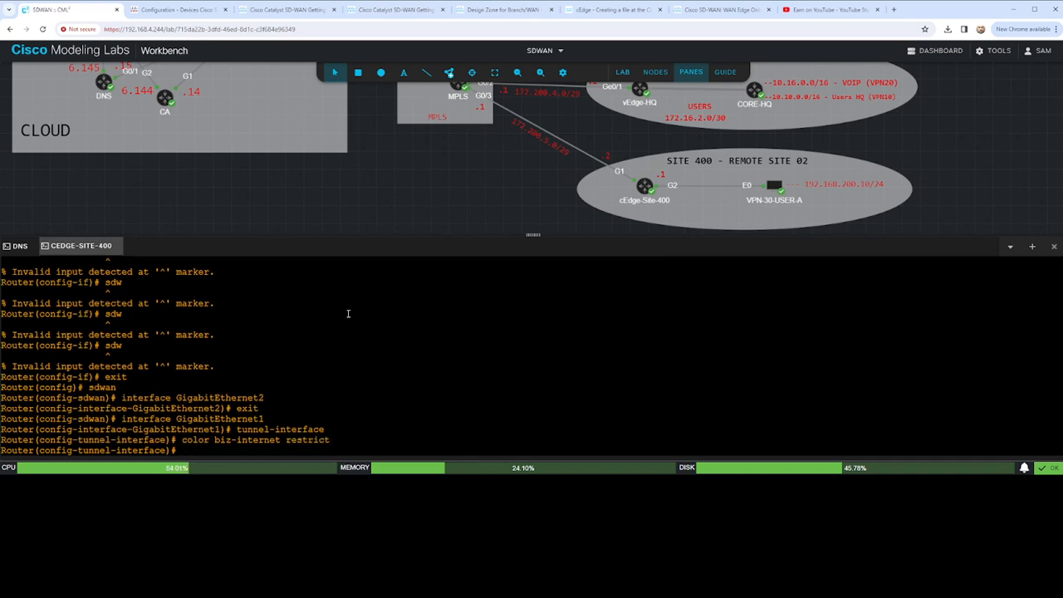
- Apply allow-service all on the tunnel interface and display the pending configuration
text(allow-service all)
key(Return)
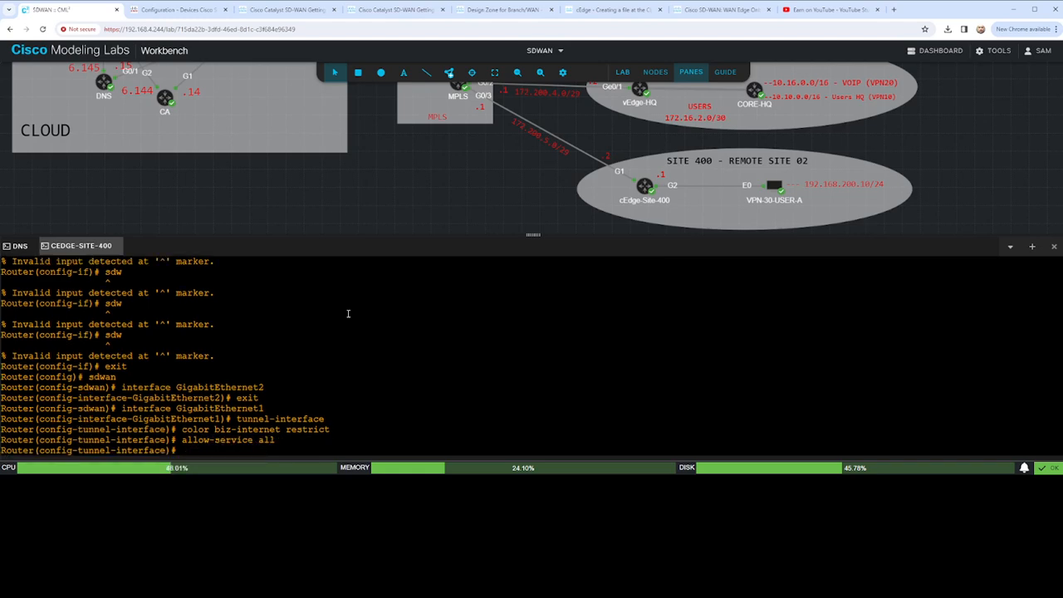
text(sho config)
key(Return)
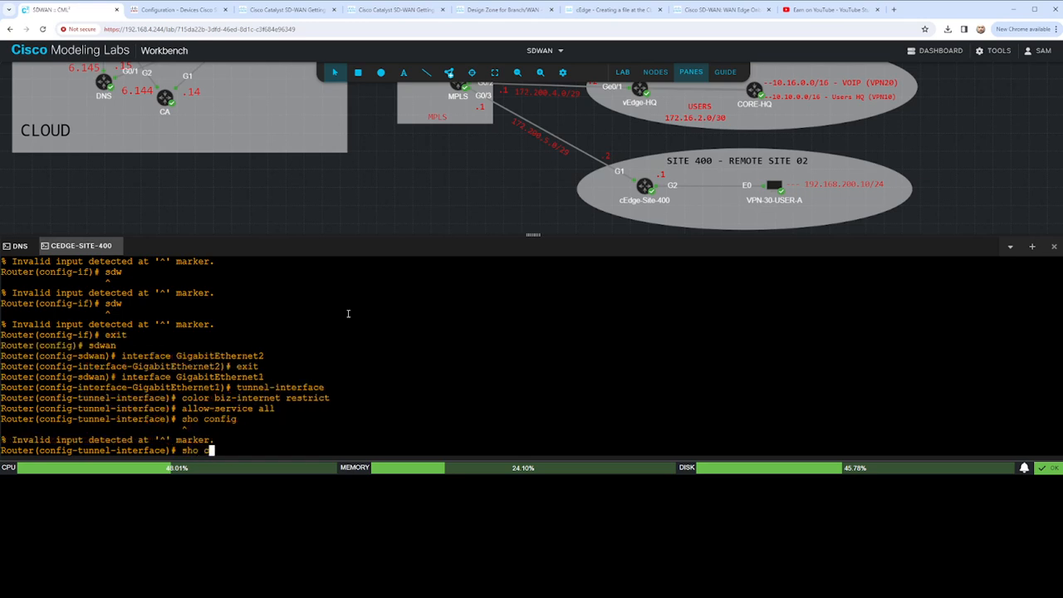
key(Up)
key(Return)
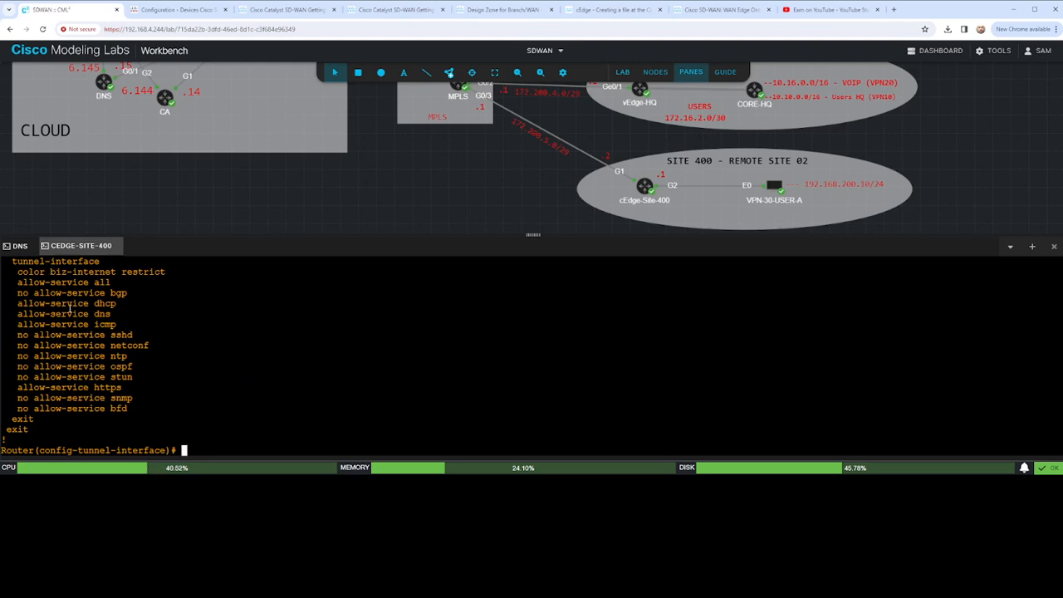
- Allow the bgp and sshd services explicitly on the GigabitEthernet1 tunnel interface
text(allow-service bgp)
key(Return)
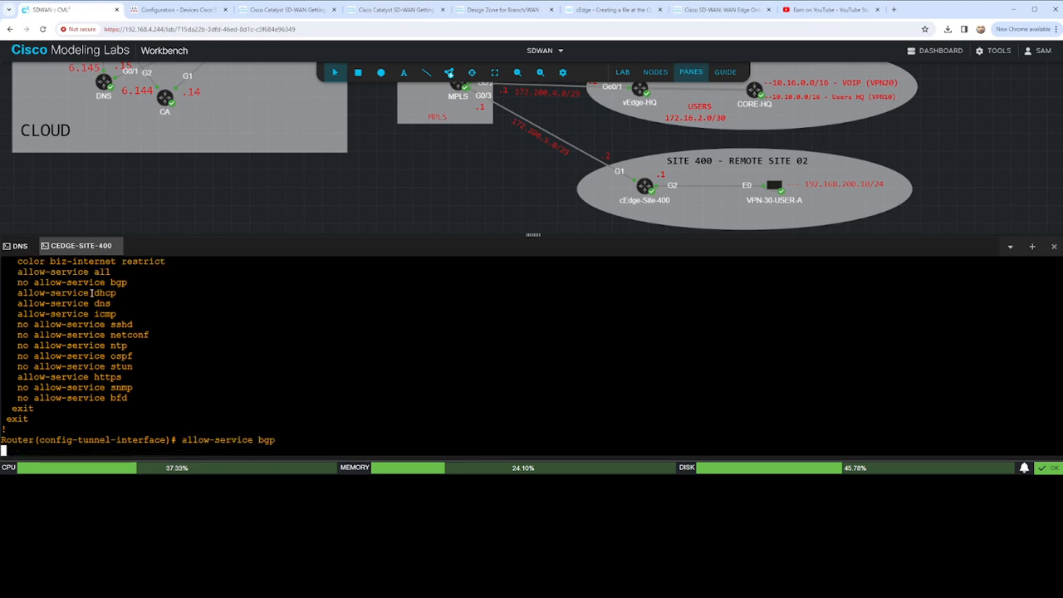
text(allow)
key(Tab)
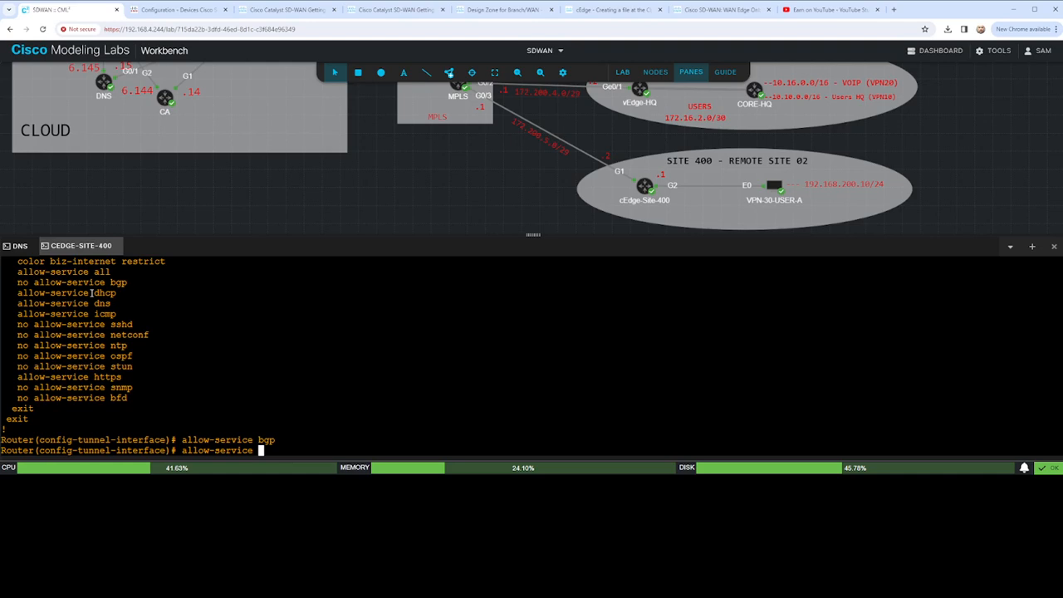
text(shd)
key(Return)
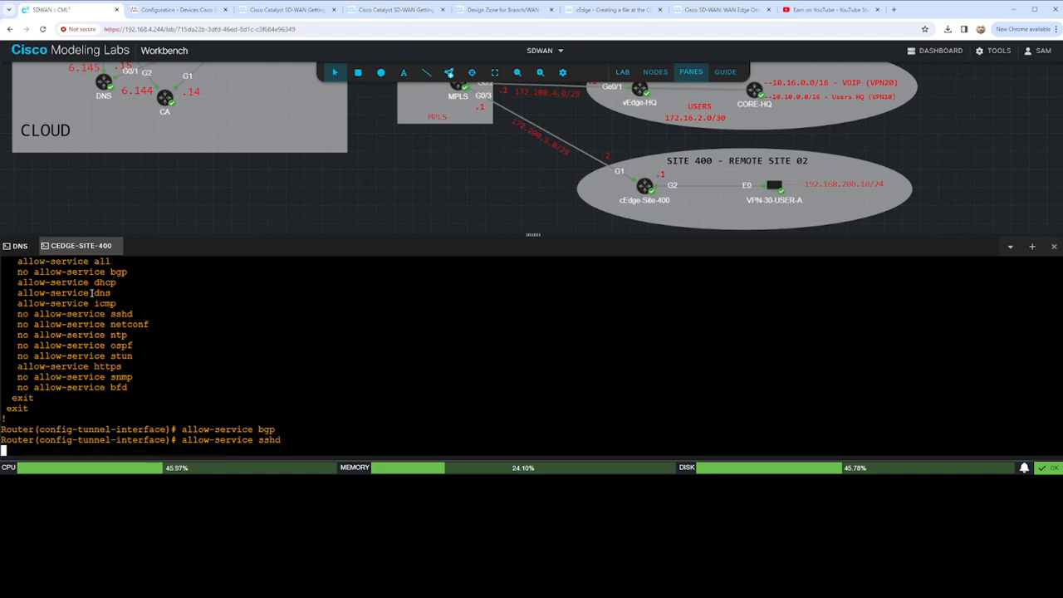
- Allow the netconf service on the GigabitEthernet1 tunnel interface
text(al)
key(Tab)
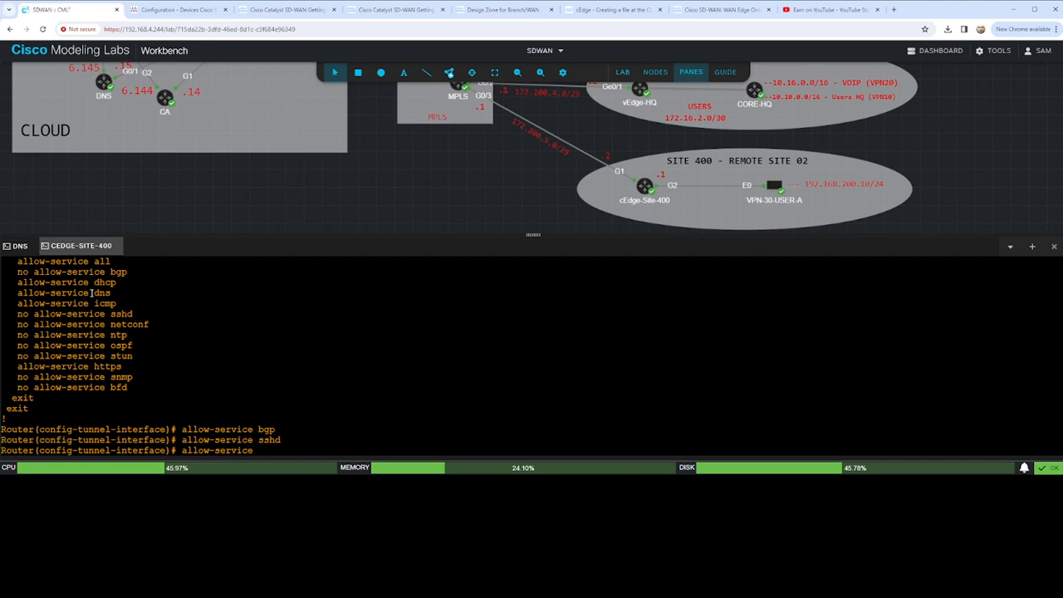
text(netconf)
key(Return)
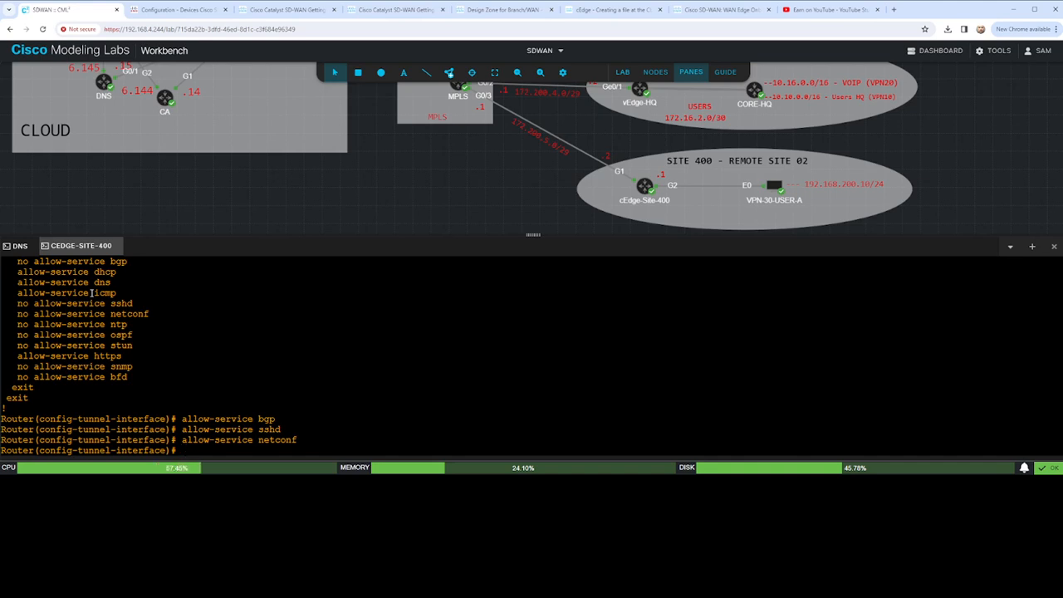
- Allow the ntp and bfd services on the GigabitEthernet1 tunnel interface
text(alll)
key(Return)
text(all)
key(Tab)
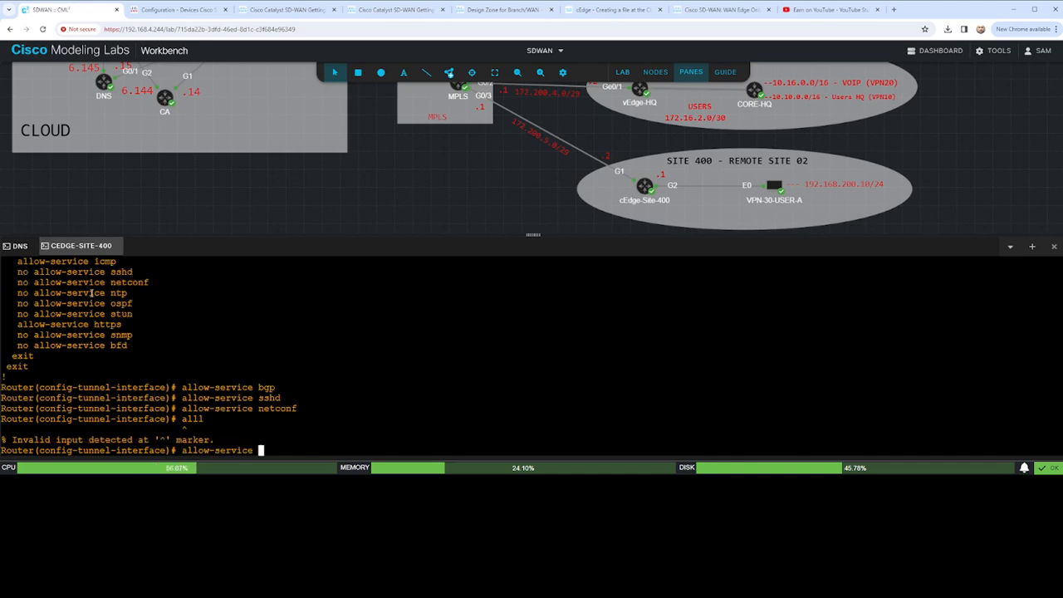
text(ntp)
key(Return)
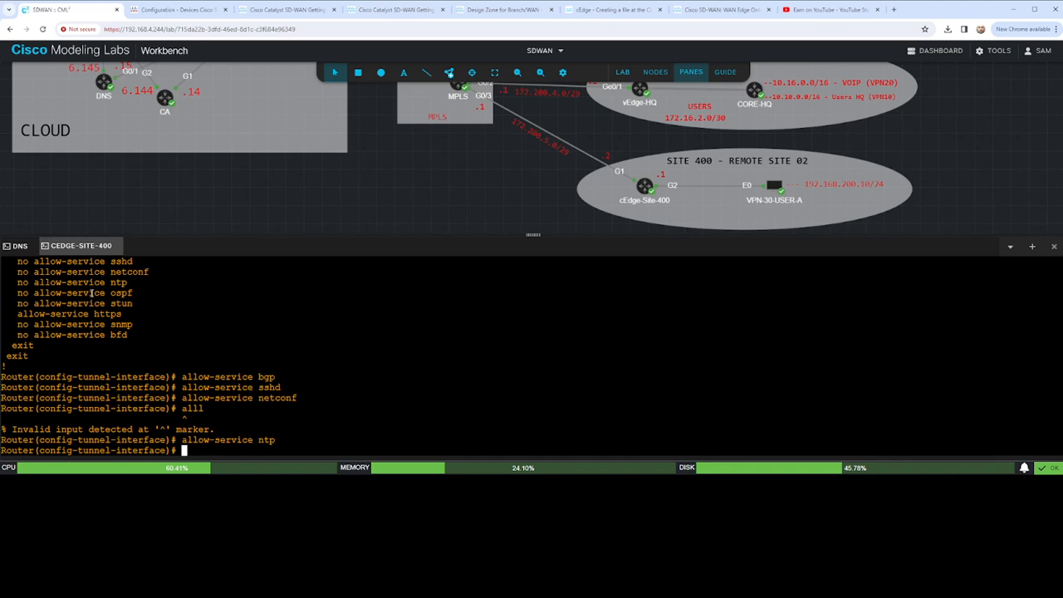
text(all)
key(Tab)
text(bfd)
key(Return)
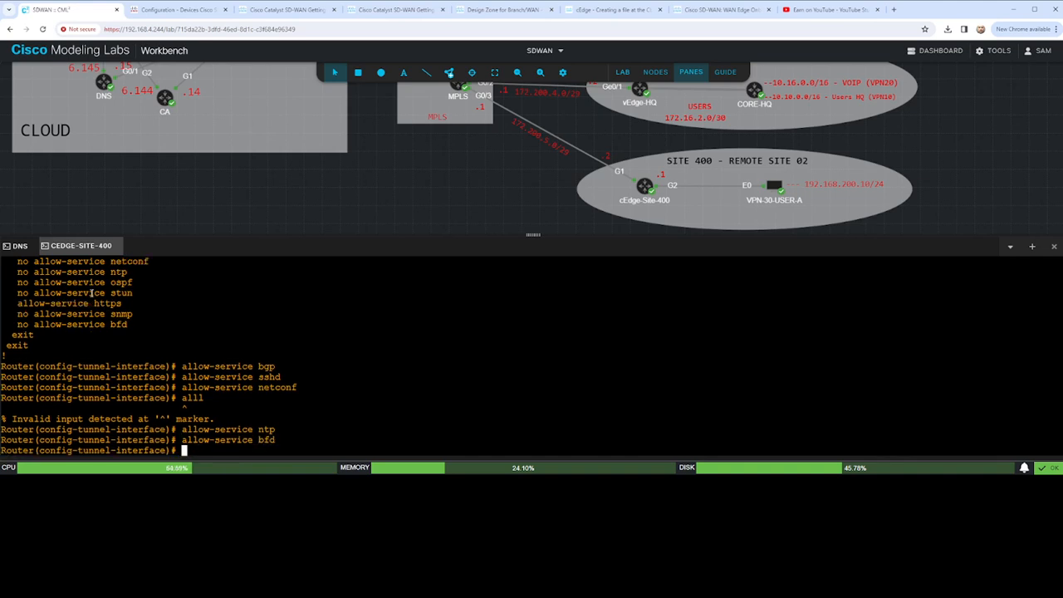
- Display the pending configuration to check the allowed services on the tunnel interface
text(show confi)
key(Tab)
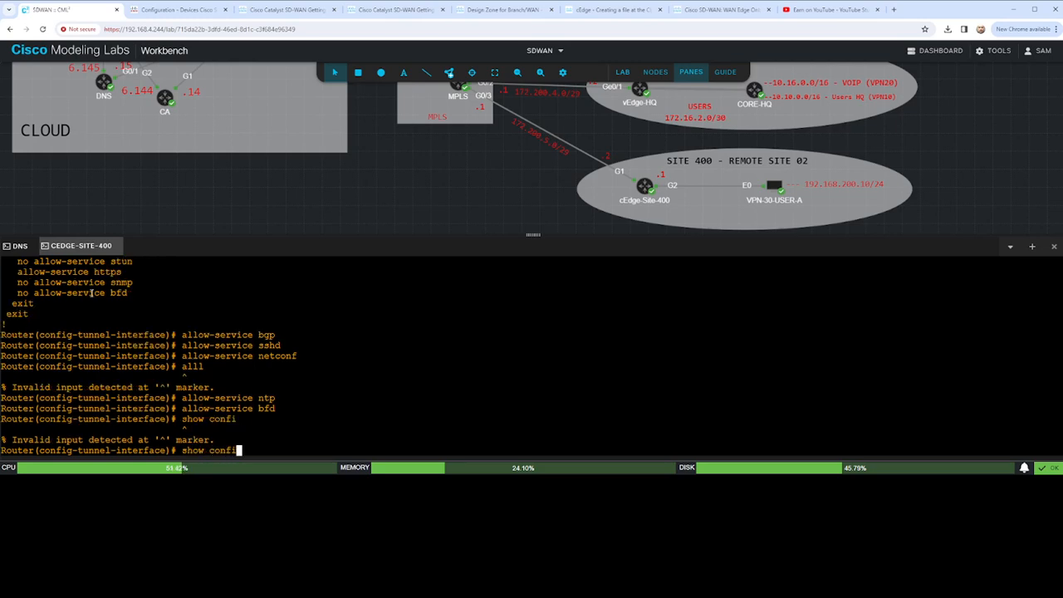
text(guration)
key(Return)
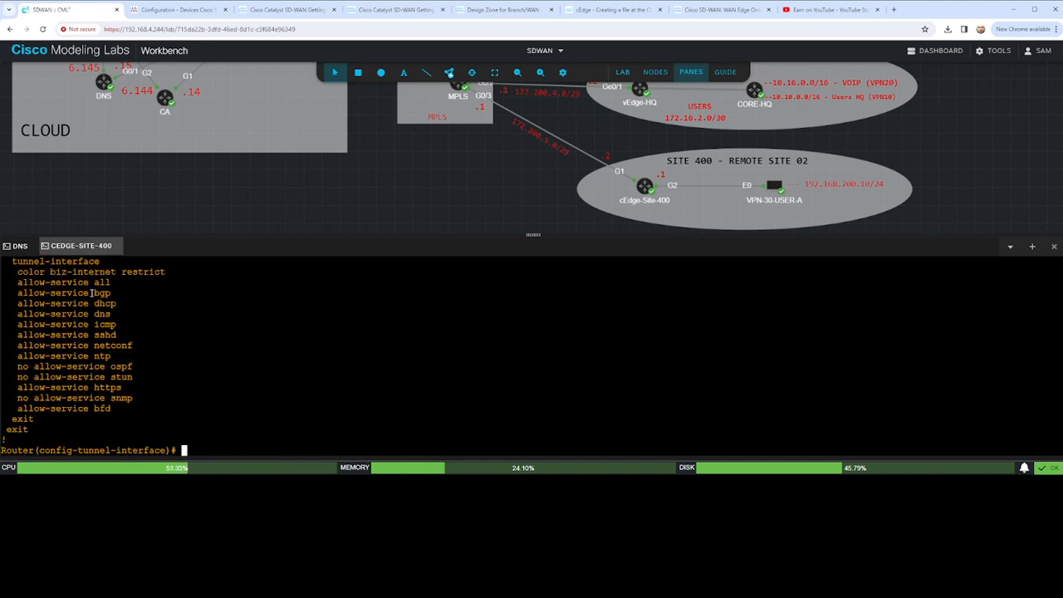
- Try to commit the tunnel interface configuration without an encapsulation
text(commit)
key(Return)
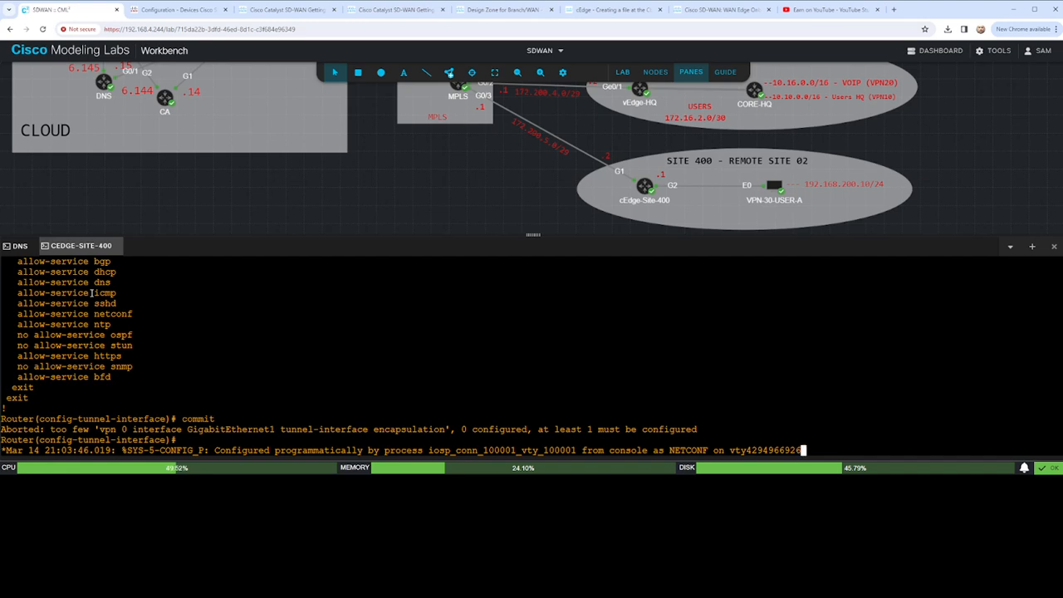
key(Return)
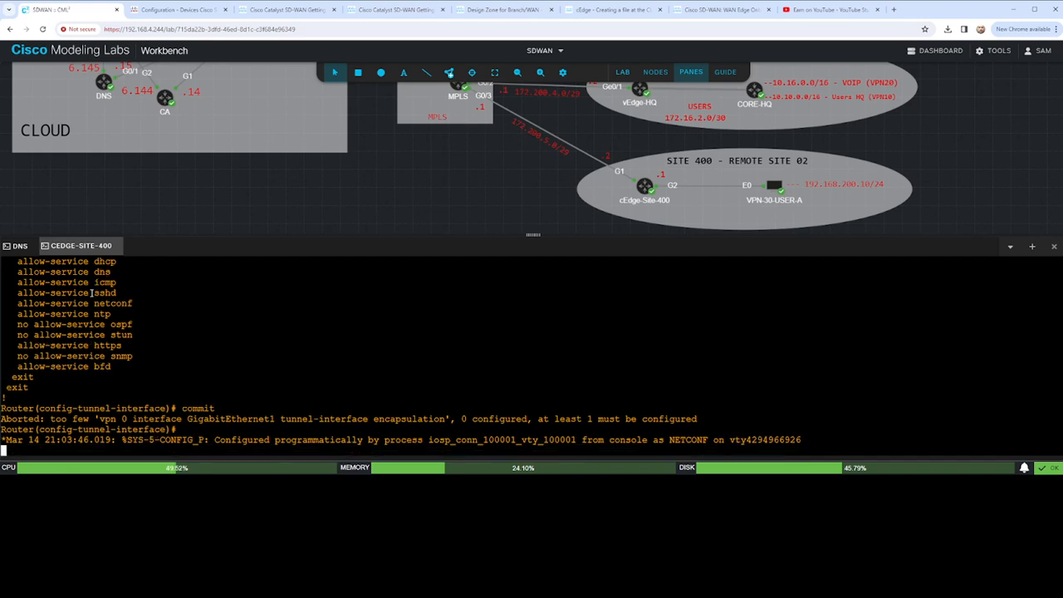
- Set the tunnel interface encapsulation to ipsec and commit the configuration
text(en)
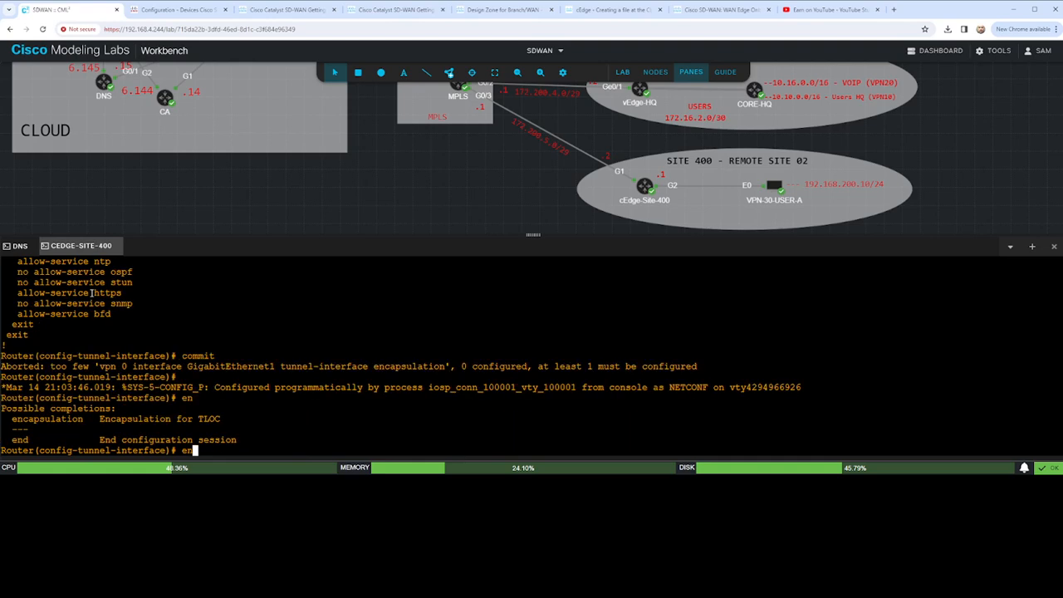
text(?cap)
key(Tab)
text(ipsec)
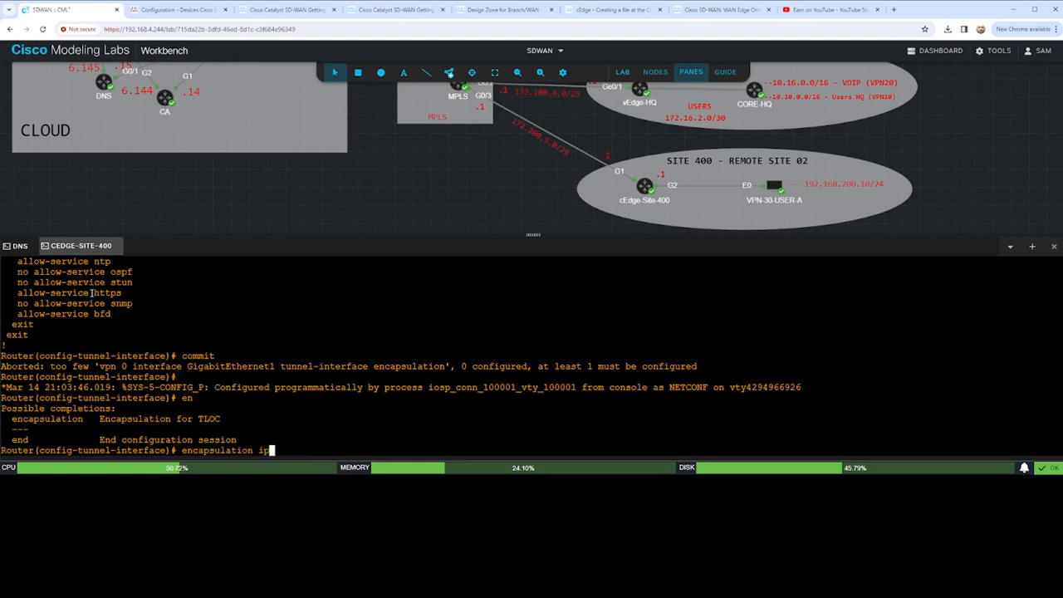
key(Return)
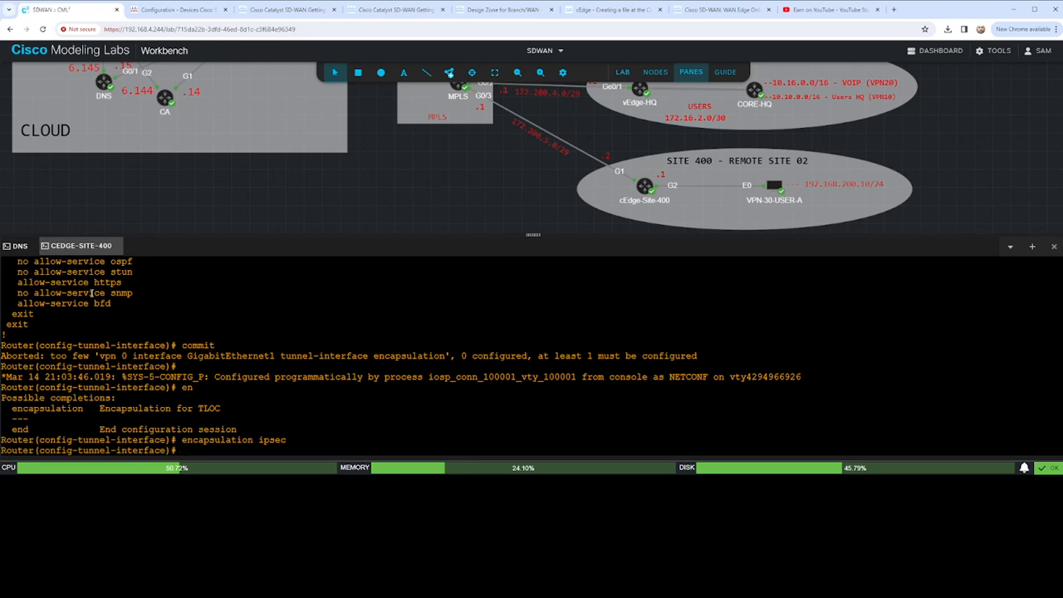
text(commit)
key(Return)
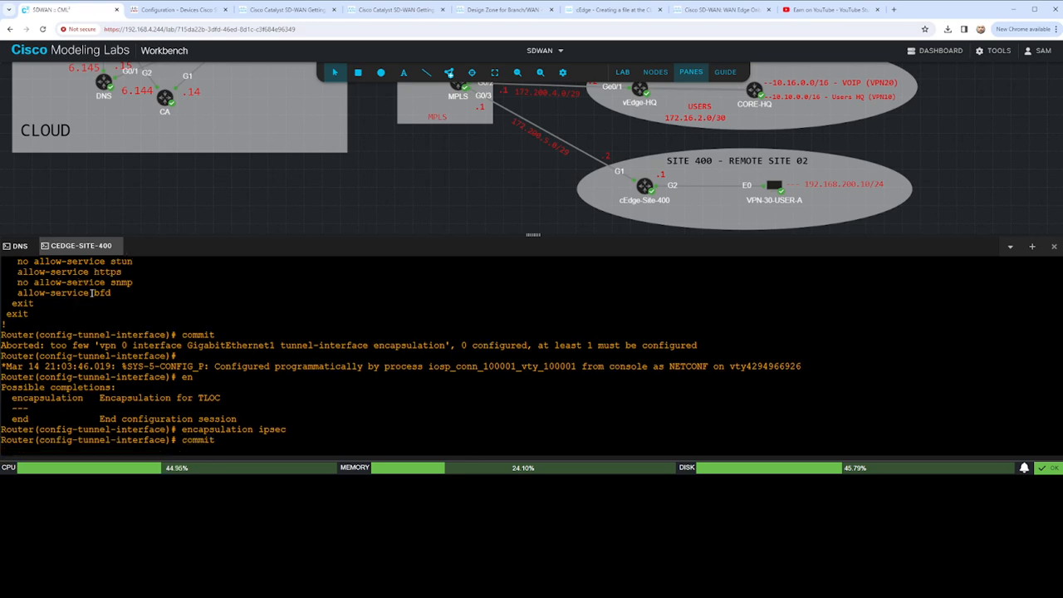
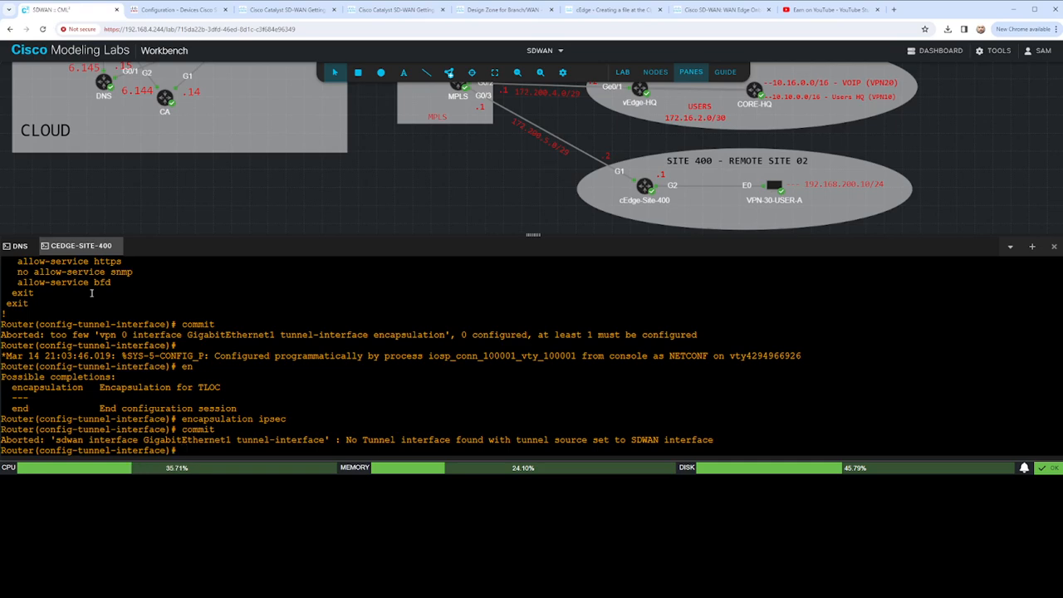
- Return to global configuration mode and try to open interface tunnel 1
text(exit)
key(Return)
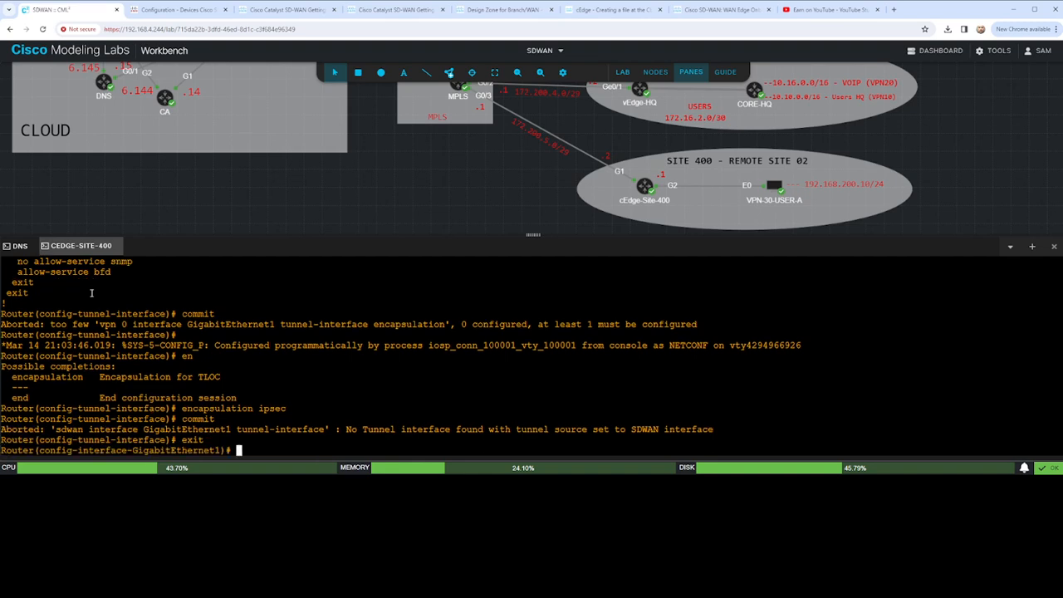
text(exit)
key(Return)
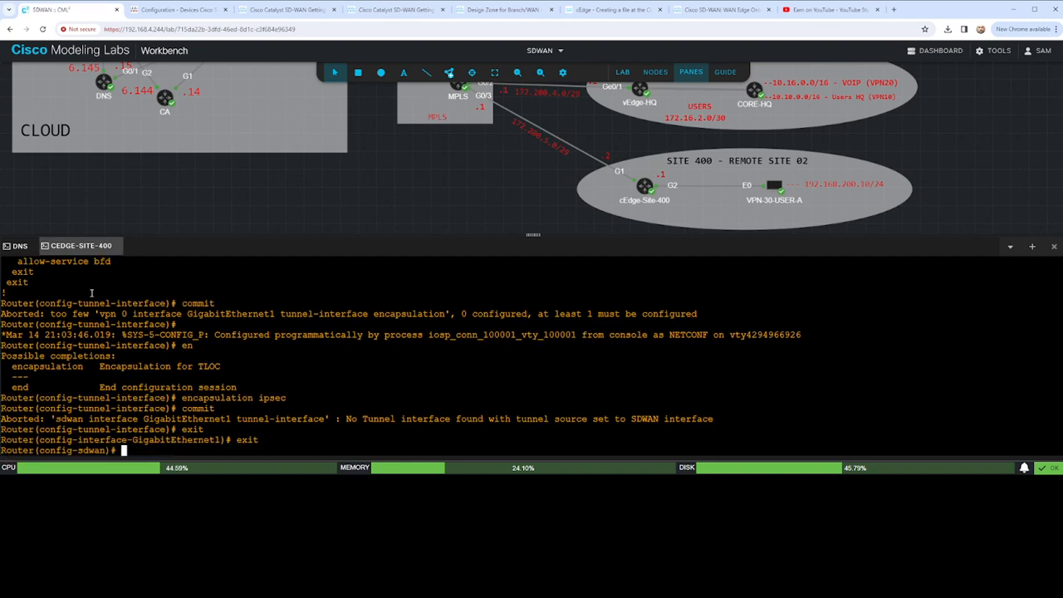
text(exit)
key(Return)
text(interfa)
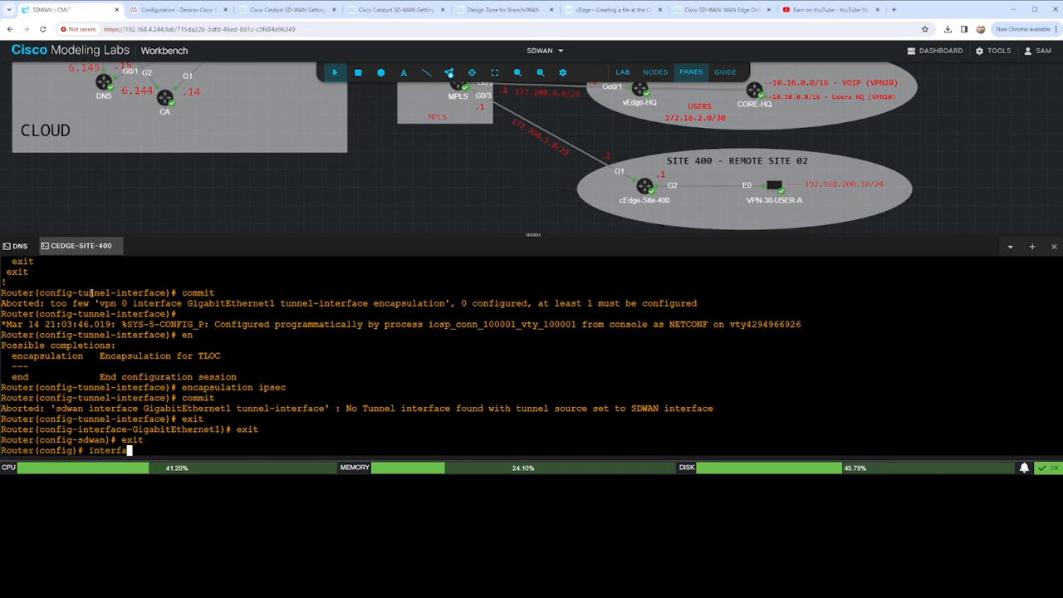
text(ce tunnel 1)
key(Return)
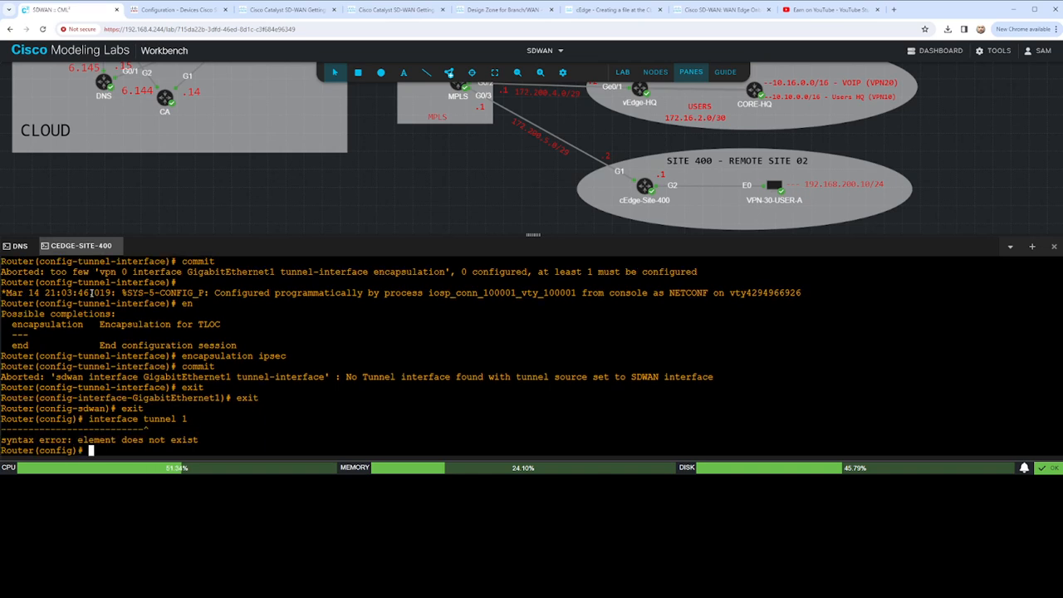
- Try the abbreviated commands interface tu and interface tunn, and query the completions of tunn in global configuration
text(interface tu)
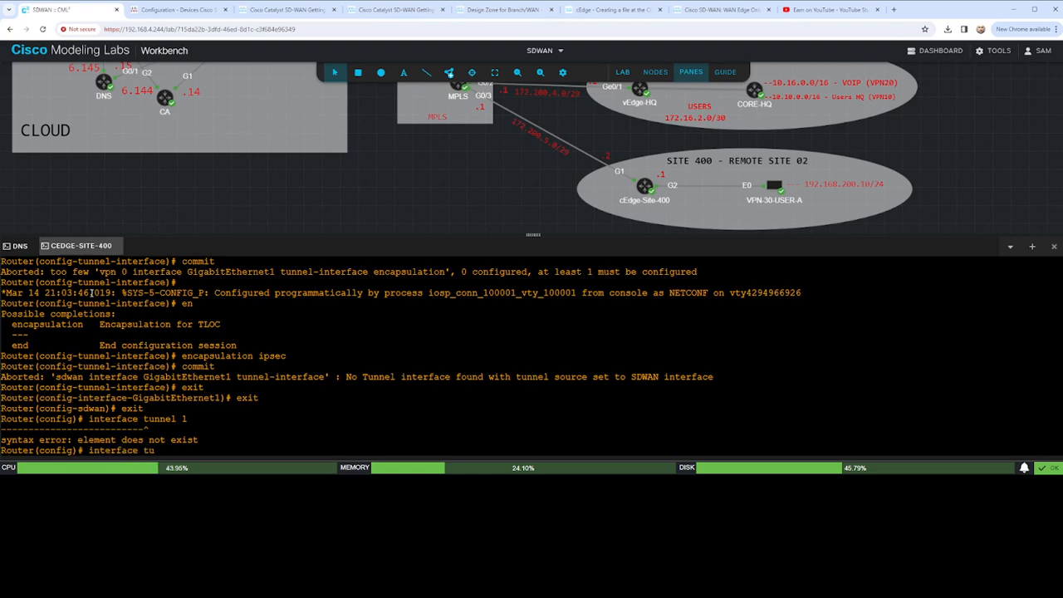
key(Return)
key(Up)
text(nn)
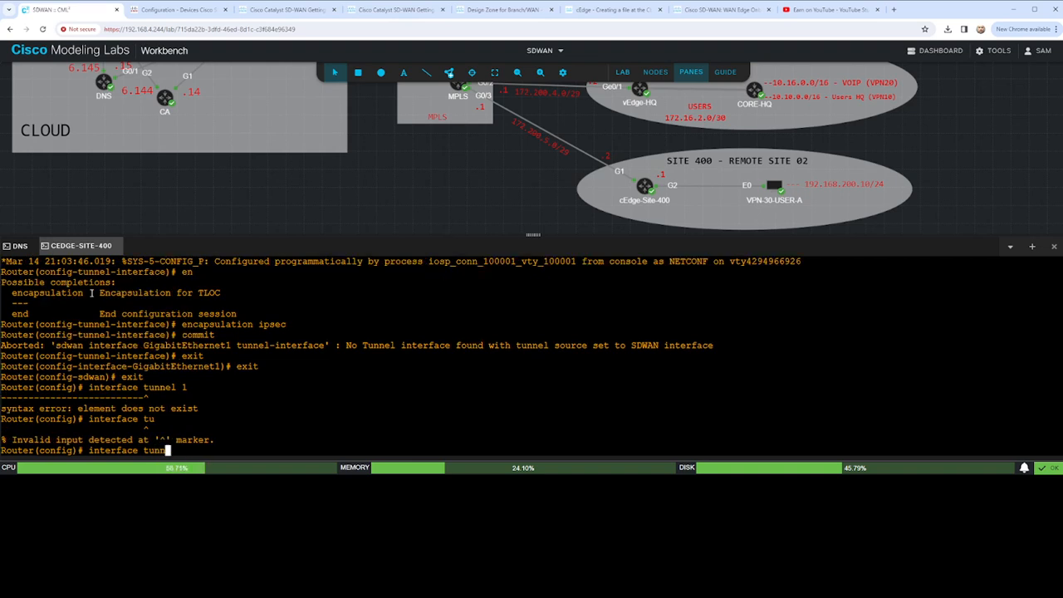
key(Return)
key(Up)
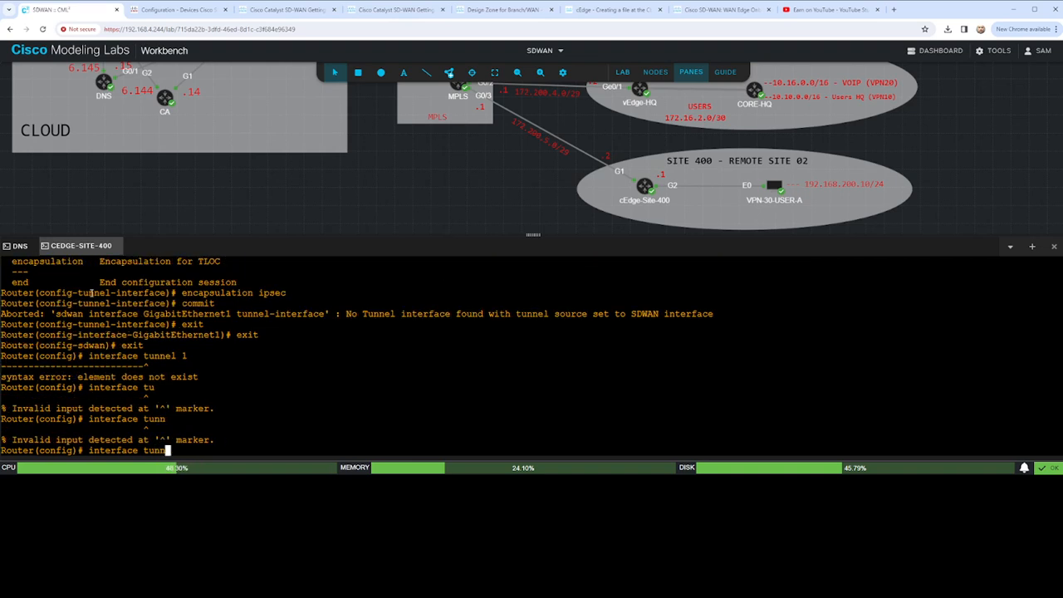
text(?)
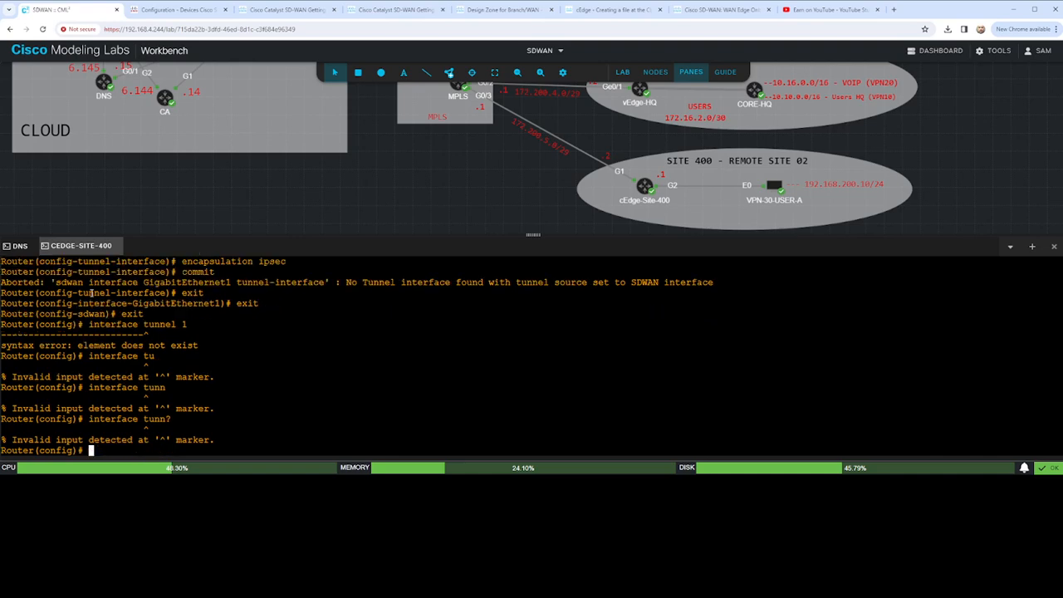
text(sdwan)
- Enter sdwan configuration mode and try to open interface tunnel 1 there
key(Return)
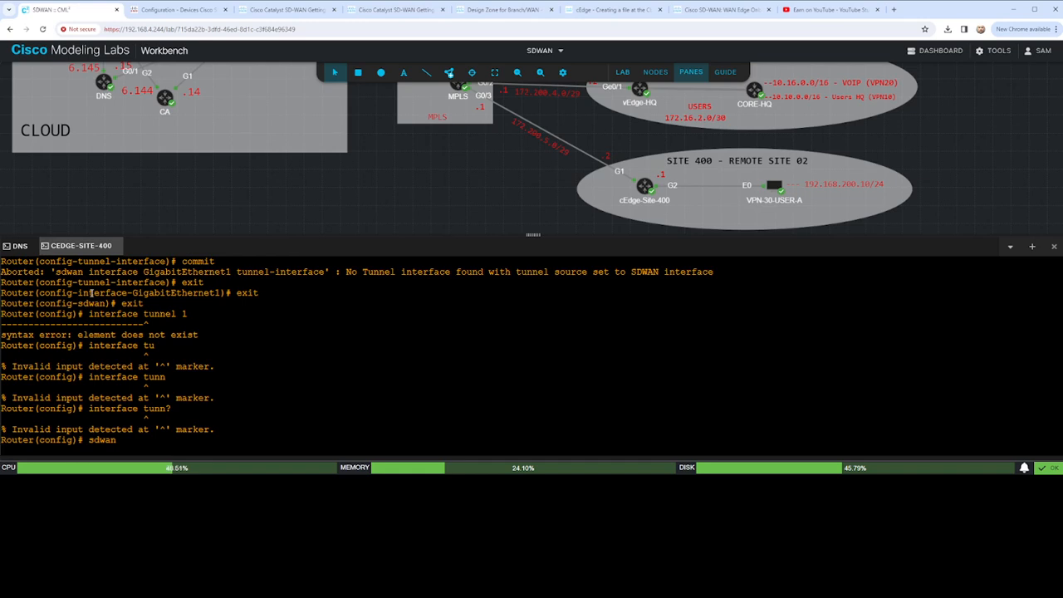
text(interface tunnel 1)
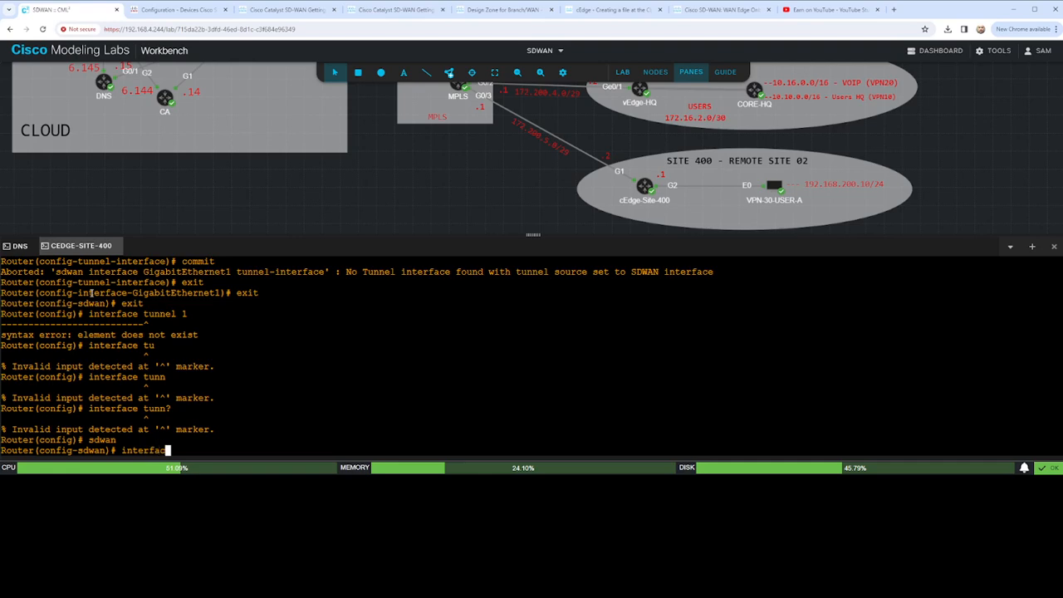
key(Return)
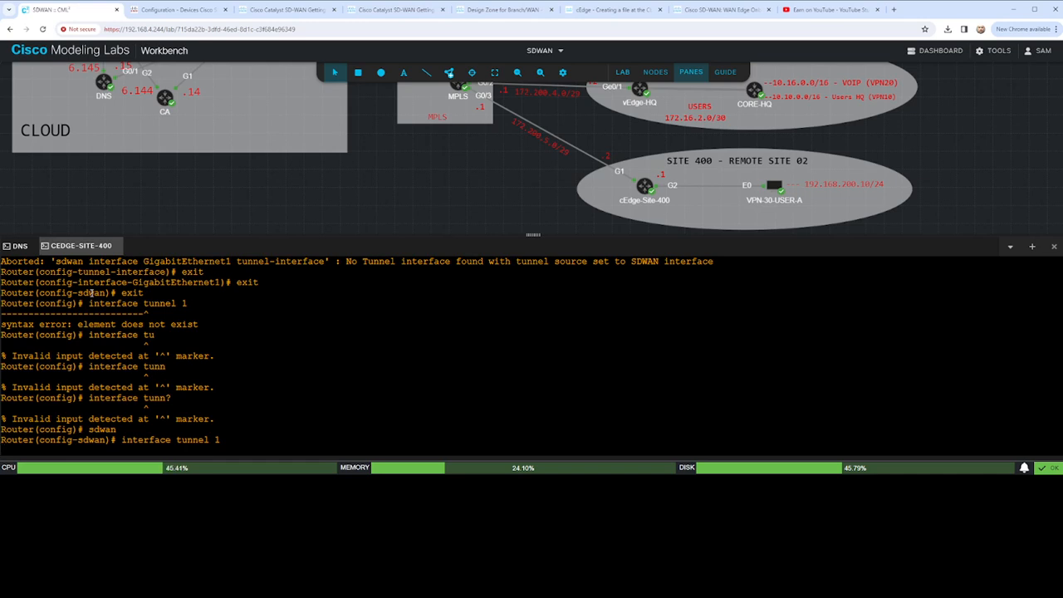
- List the interfaces available in sdwan configuration mode and open GigabitEthernet1
text(inte)
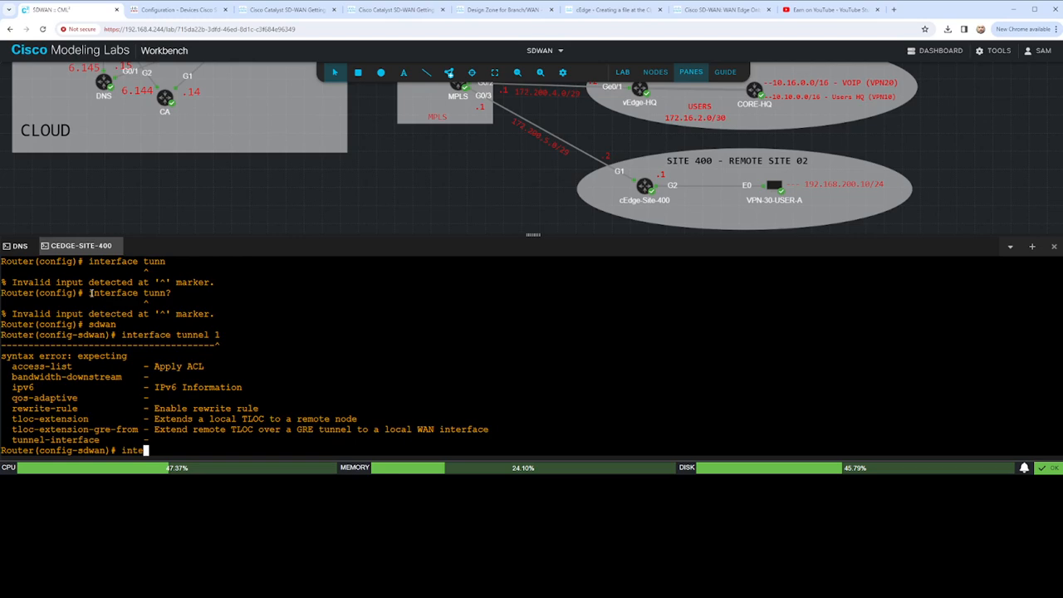
text(rface tu)
key(BackSpace)
key(BackSpace)
text(?)
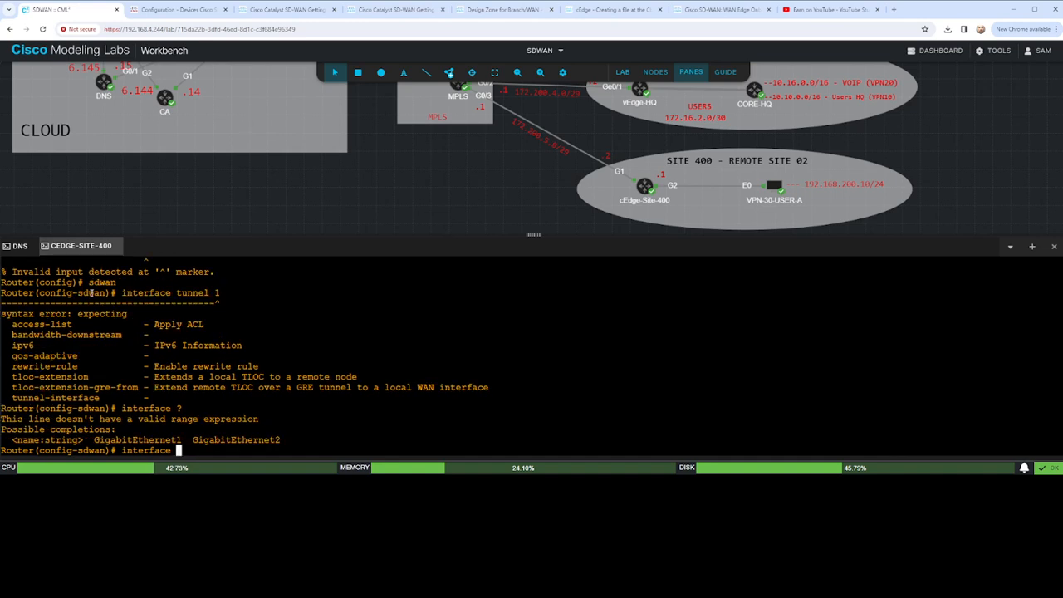
text(GigabitEthernet)
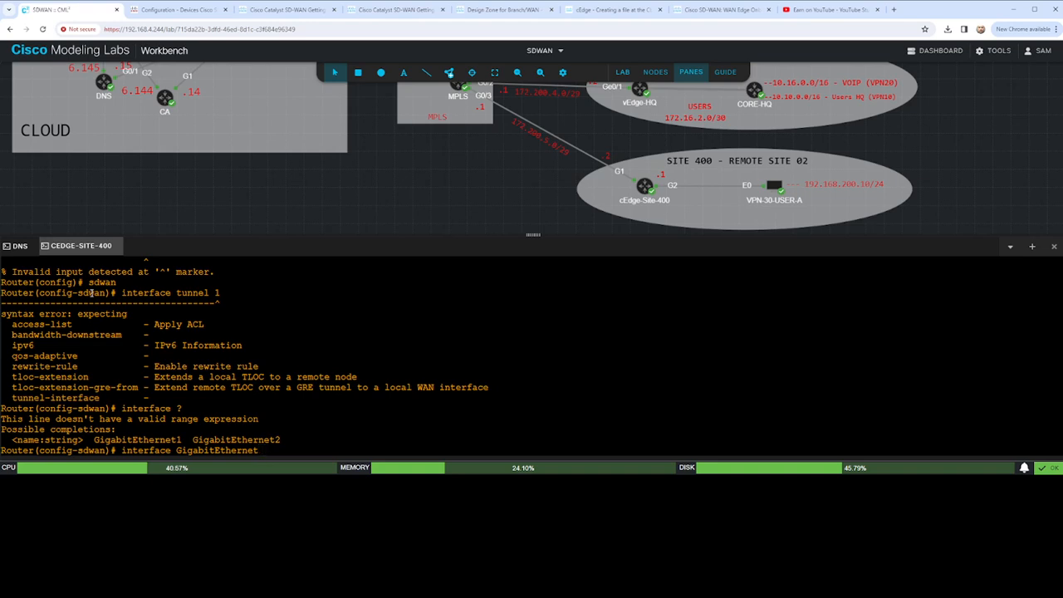
text( 1)
key(BackSpace)
key(BackSpace)
text(1)
key(Return)
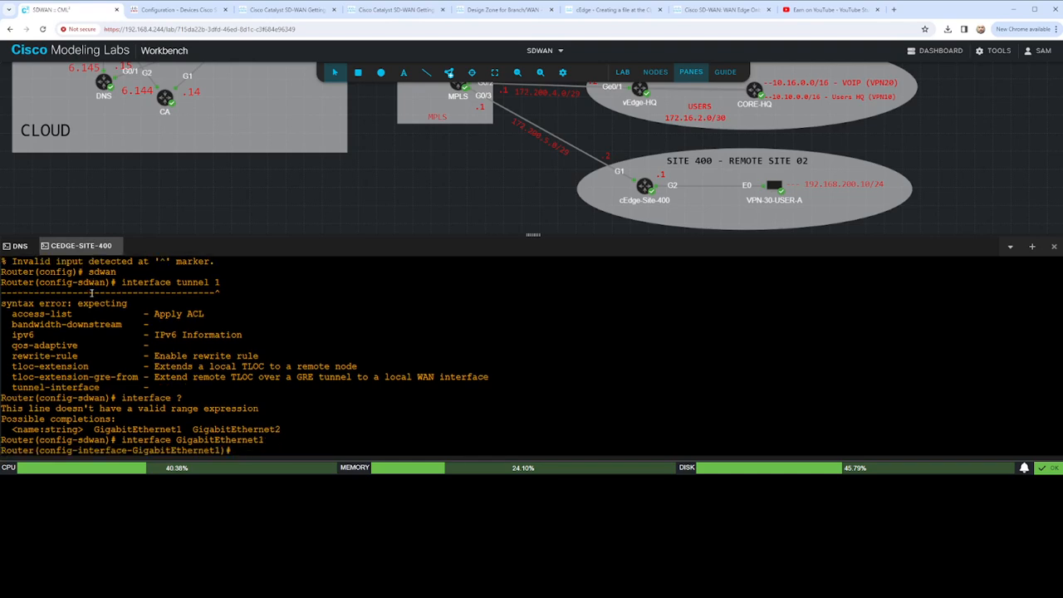
- List the tunnel-interface options of GigabitEthernet1 and enter its tunnel-interface configuration
text(tunne)
key(Tab)
text(?)
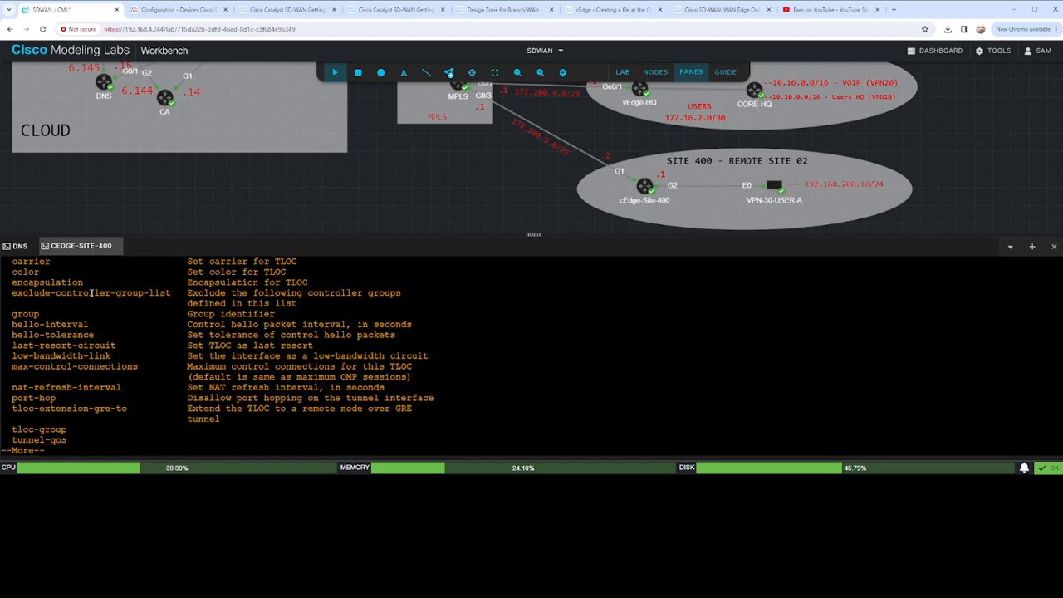
key(space)
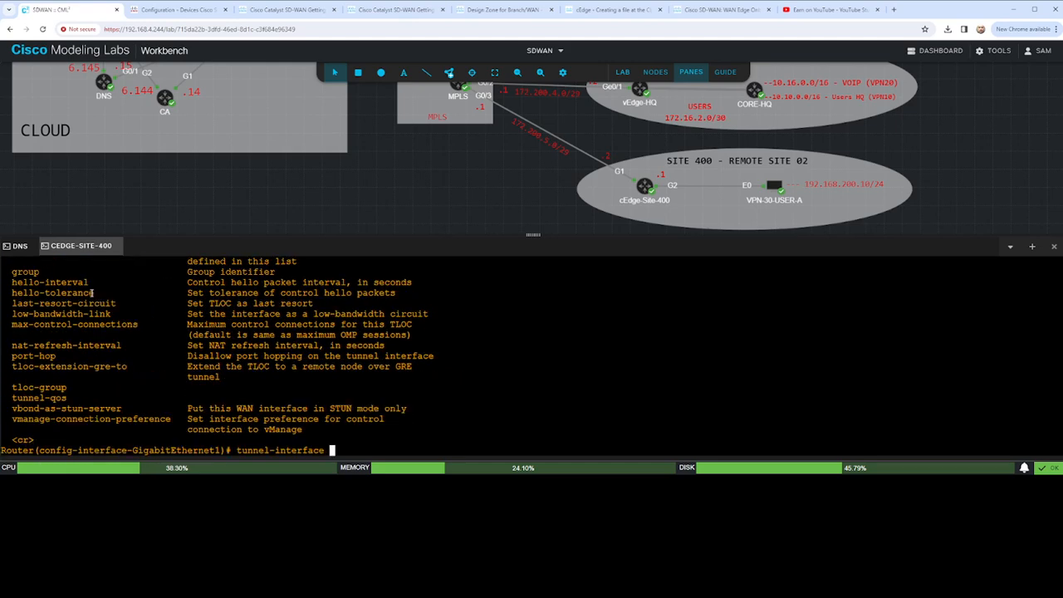
key(Return)
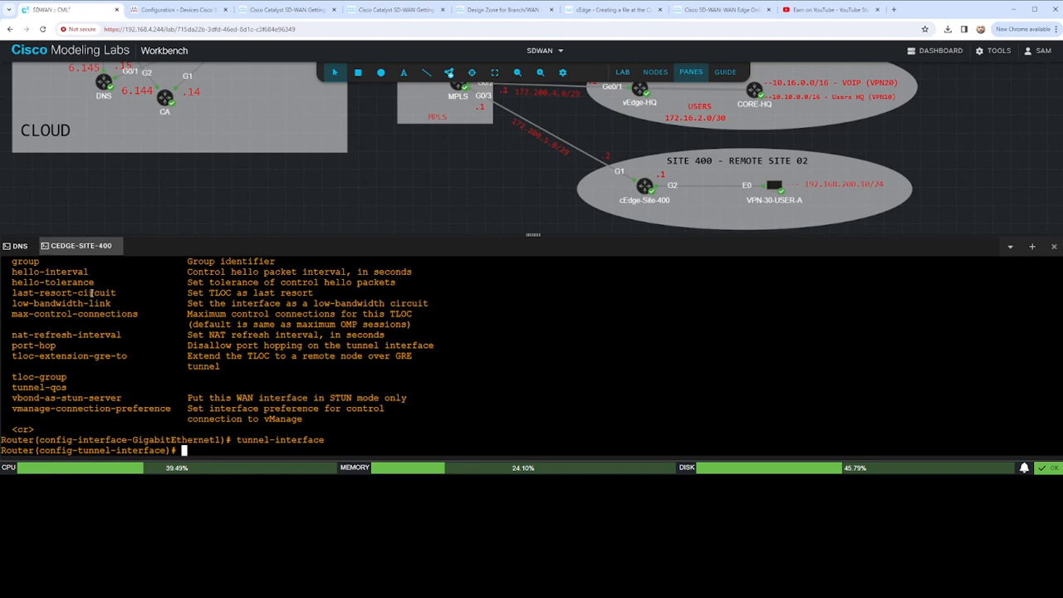
- Set the tunnel interface color to biz-internet with the restrict option
text(color biz-internet restrict)
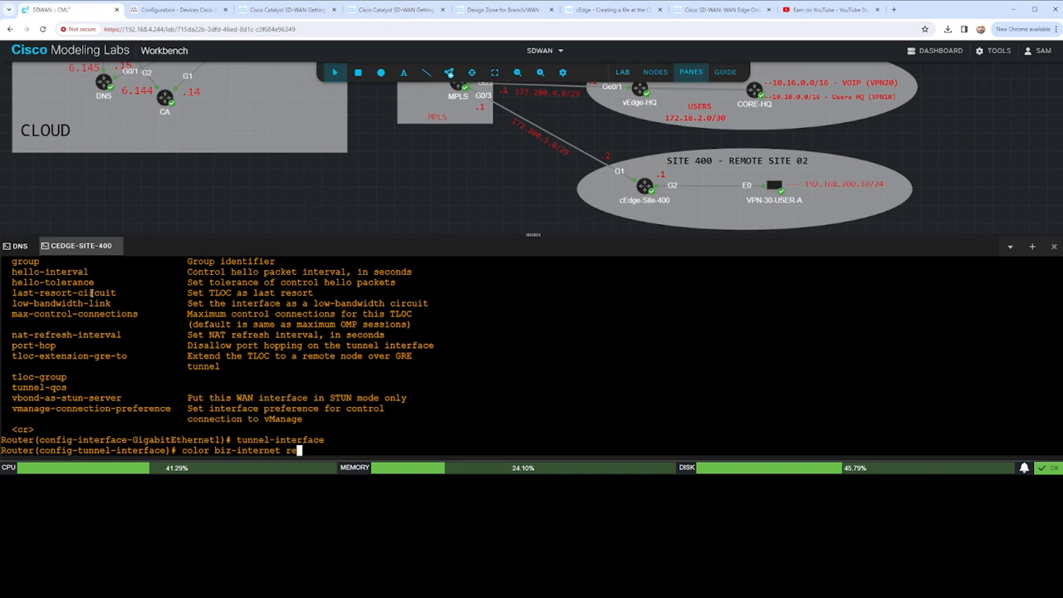
key(Return)
- Allow the all, bgp and netconf services on the GigabitEthernet1 tunnel interface
text(all)
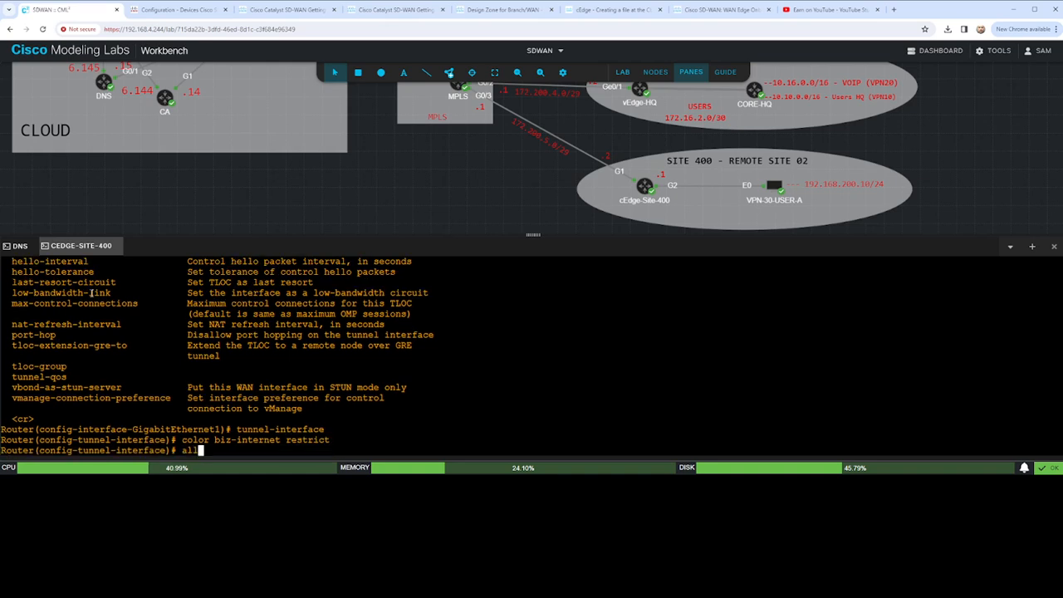
text(ow-service all)
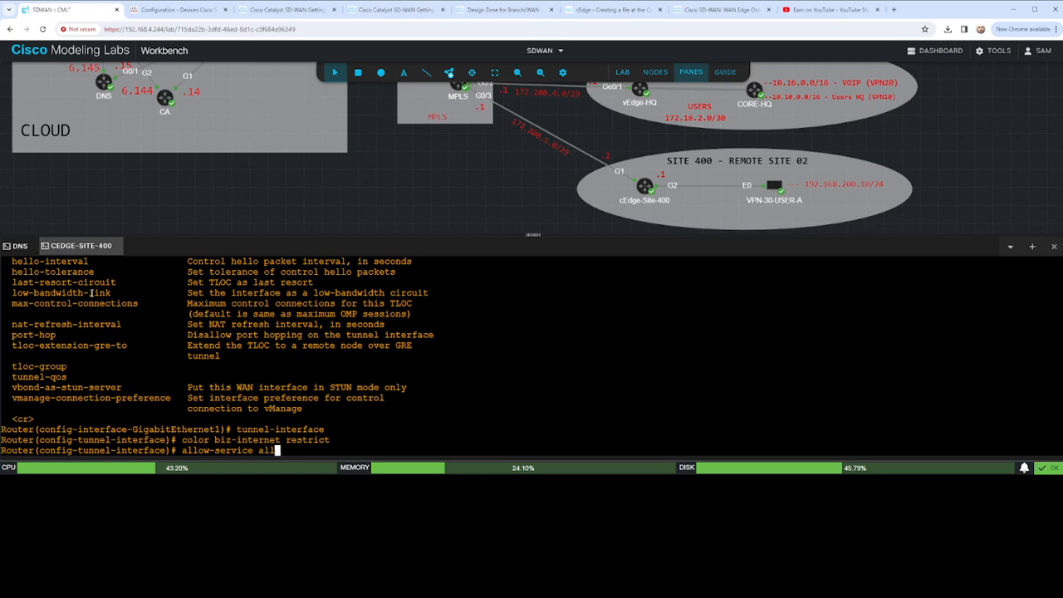
key(Return)
text(allow-service bgp)
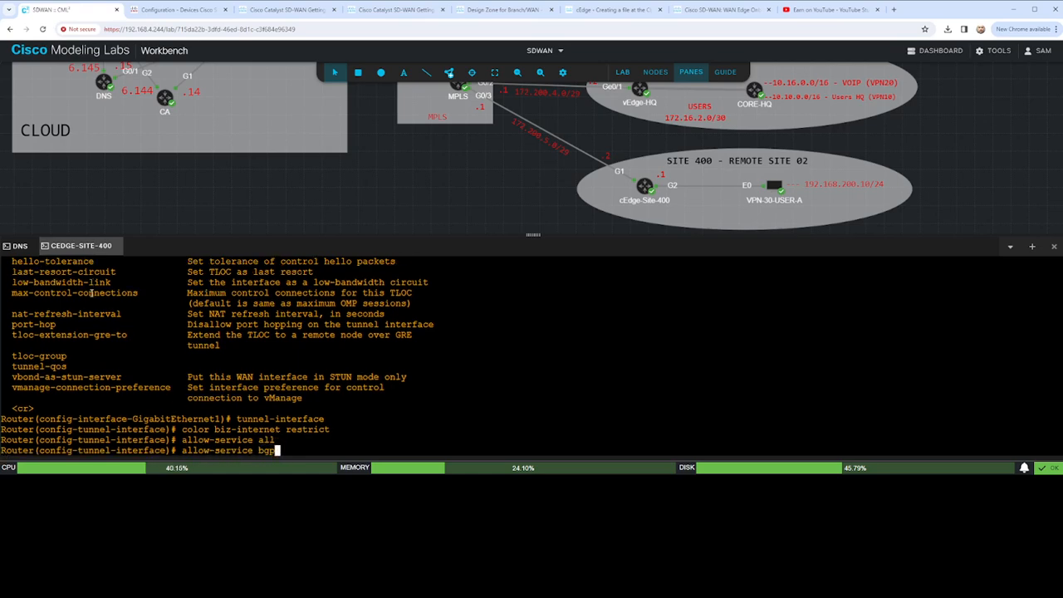
key(Return)
text(allow-service netconf)
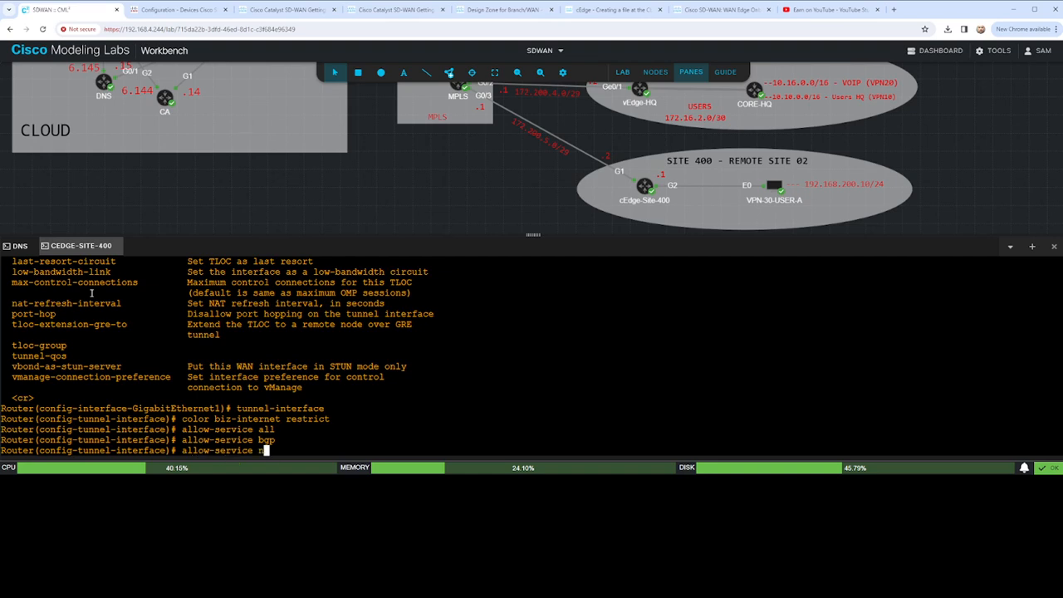
key(Return)
- Allow the ntp, sshd and bfd services on the GigabitEthernet1 tunnel interface
text(allow-service )
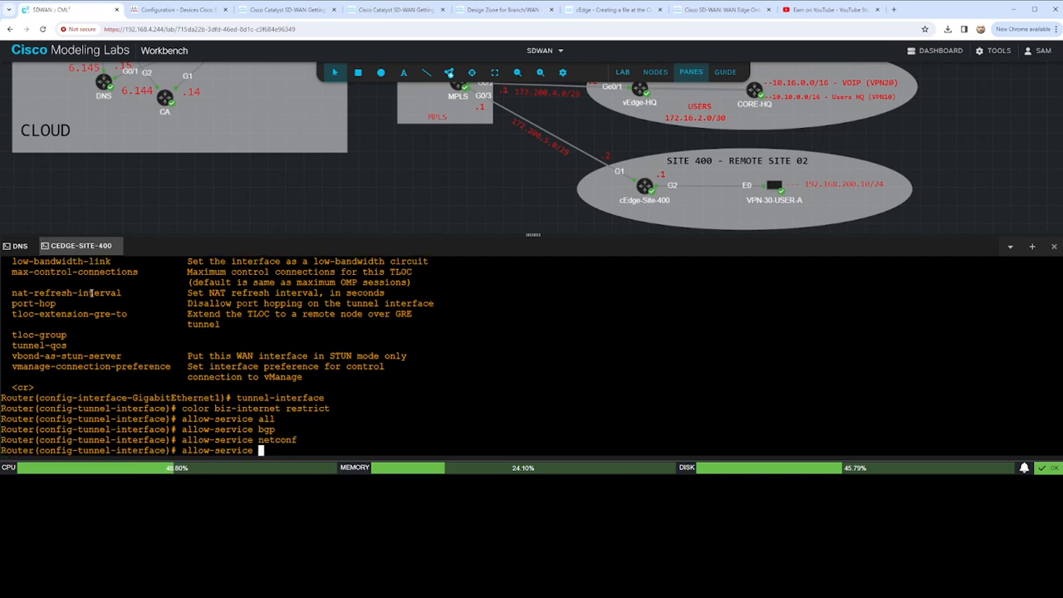
text(ntp)
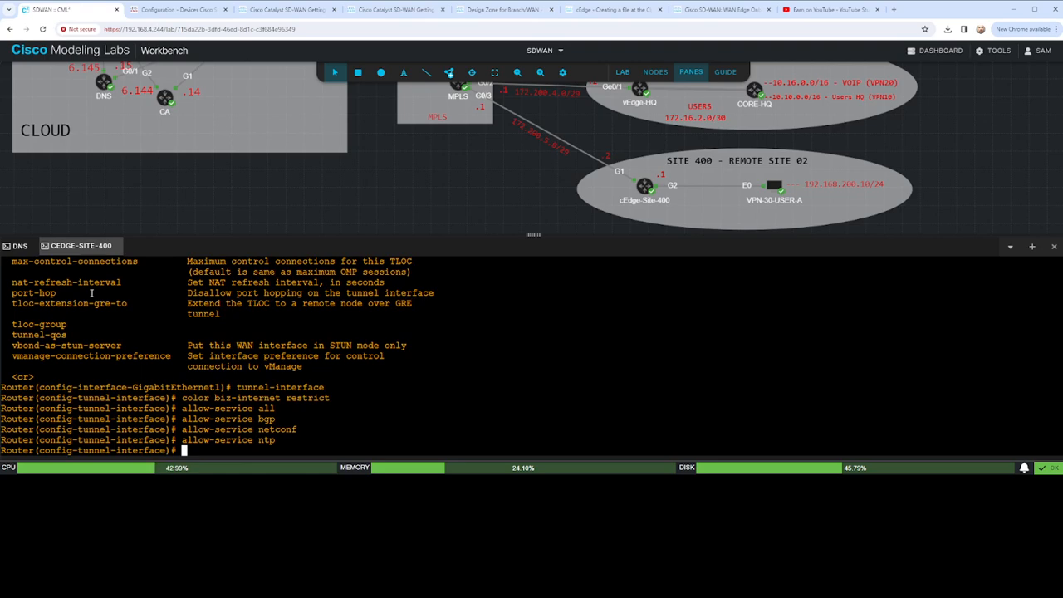
text(allow-service sshd)
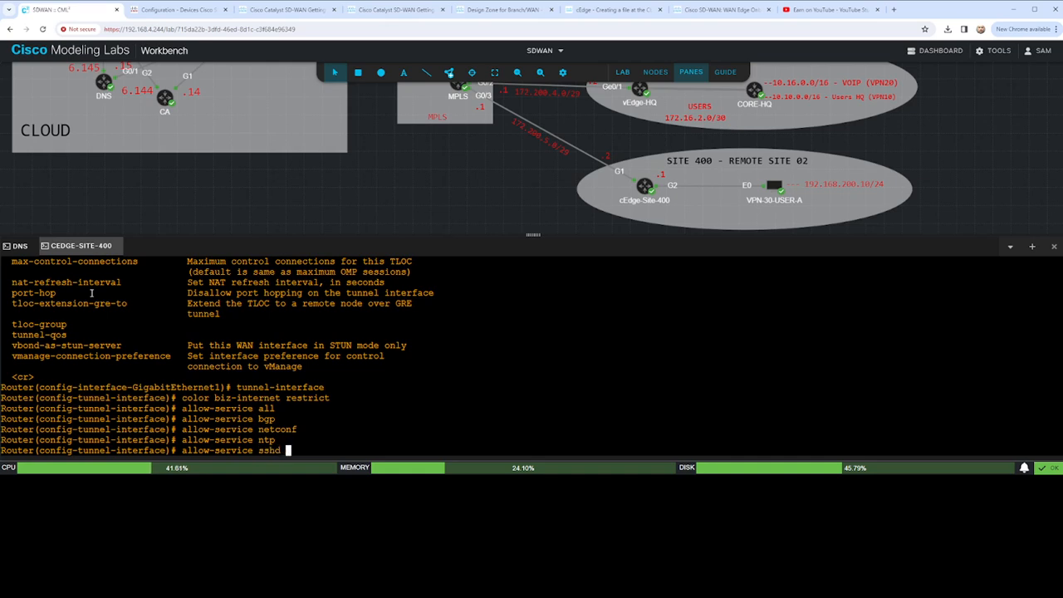
key(Return)
text(allow-service bf)
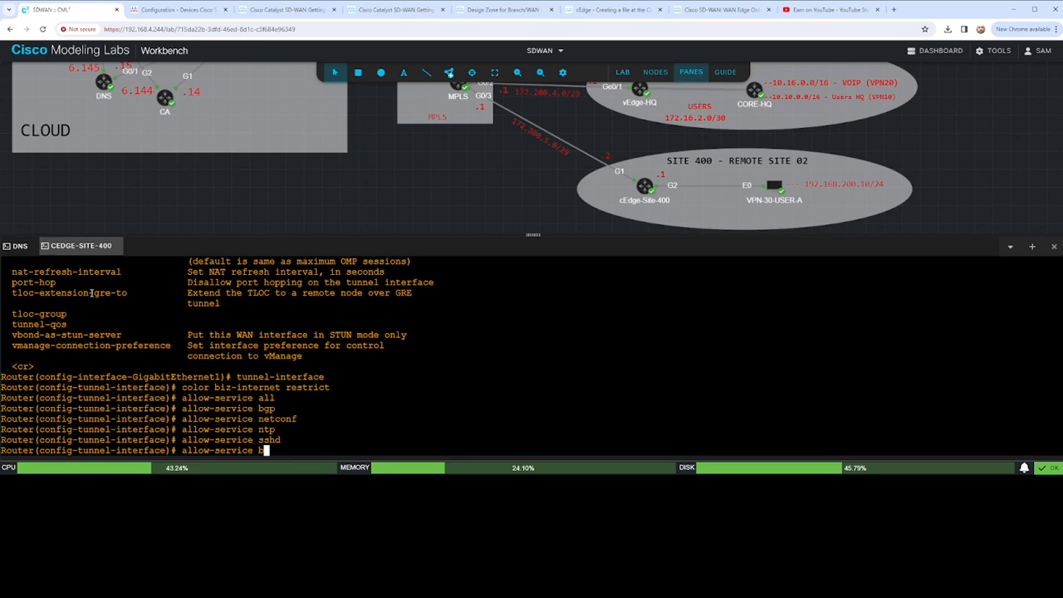
text(d)
key(Return)
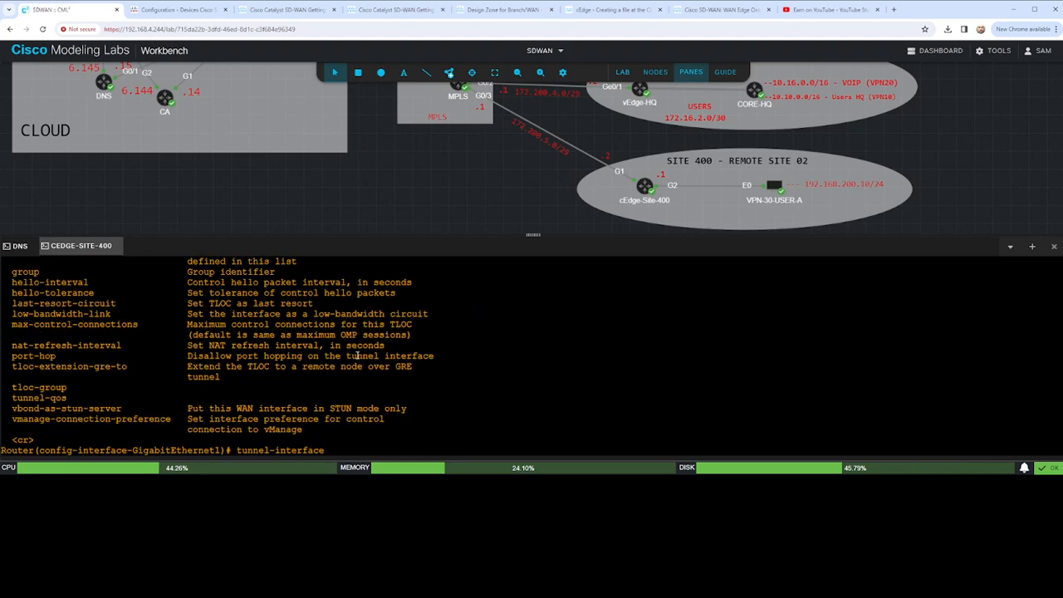
text(color biz-internet restrict allow-service all allow-service bgp allow-service netconf allow-service ntp allow-service sshd allow-service bfd)
text(inter)
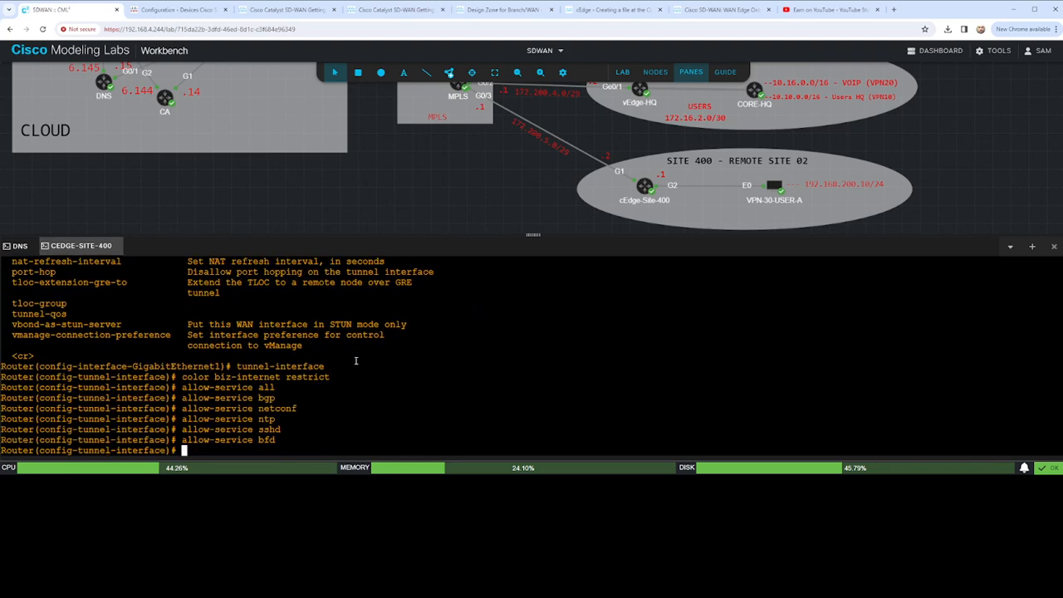
key(Return)
text(fa)
key(Return)
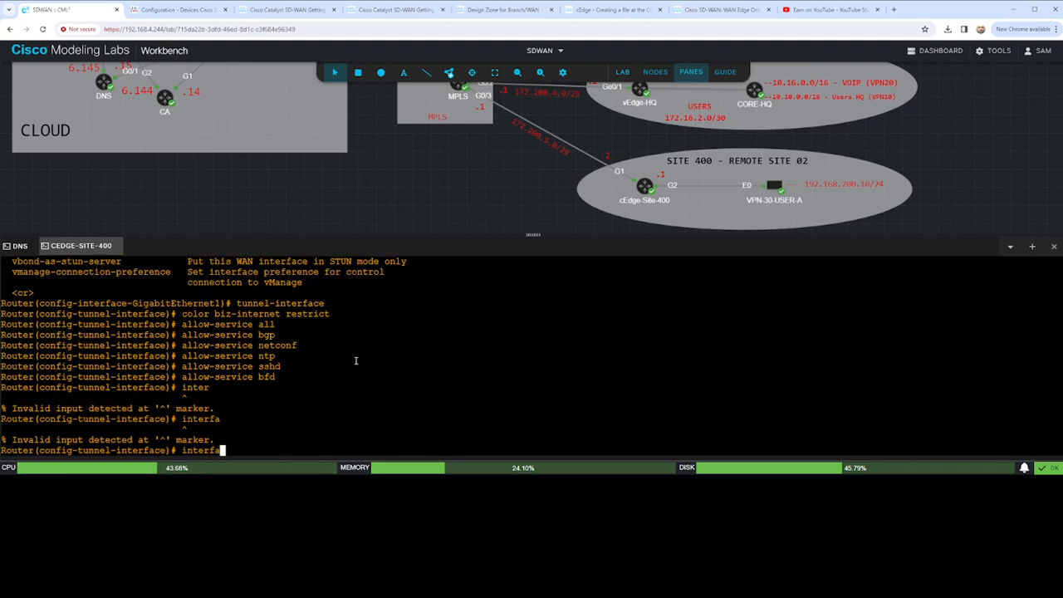
key(BackSpace)
key(BackSpace)
key(BackSpace)
key(BackSpace)
key(BackSpace)
- List the completions of en and try to set a dot1q encapsulation on the tunnel interface
key(BackSpace)
key(BackSpace)
text(en)
key(question)
text(d)
key(BackSpace)
text(cap)
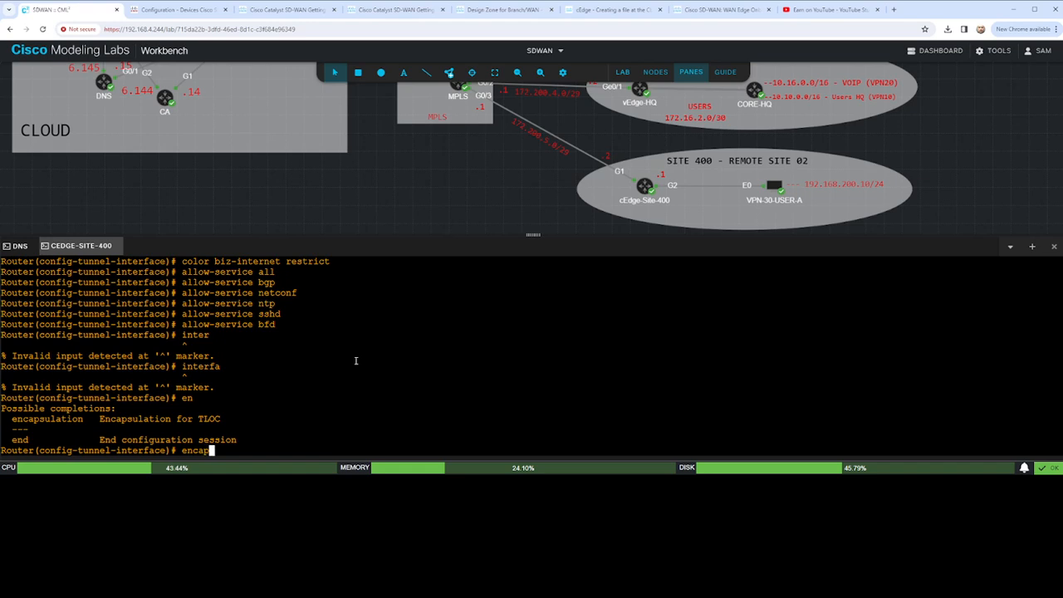
key(Tab)
text(dot)
key(Return)
text(1q)
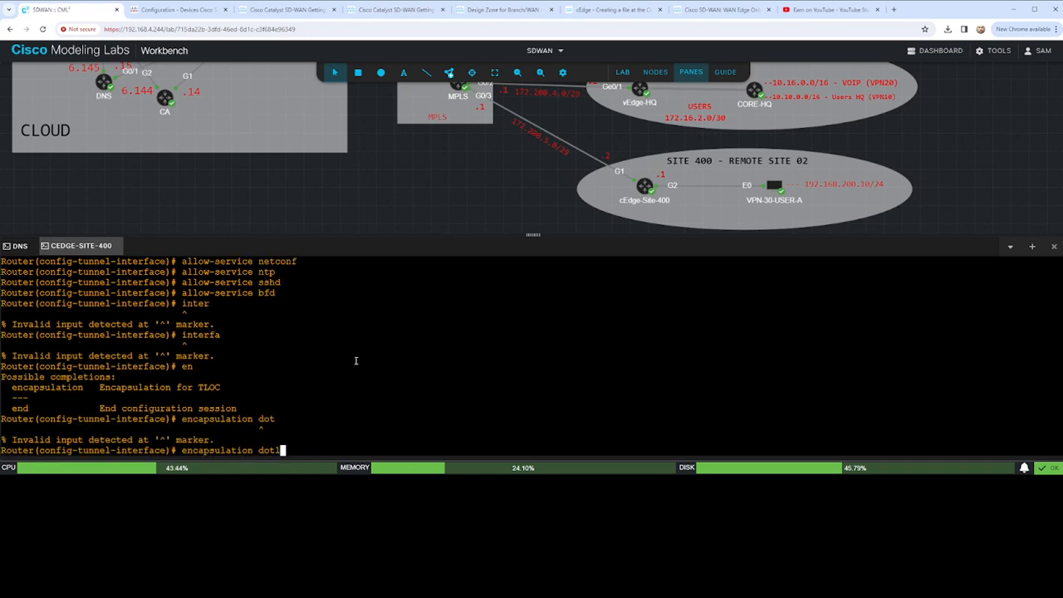
- Check the ipsec encapsulation options and set the tunnel interface encapsulation to ipsec
key(BackSpace)
key(BackSpace)
key(BackSpace)
key(BackSpace)
key(BackSpace)
text(ipsec ?)
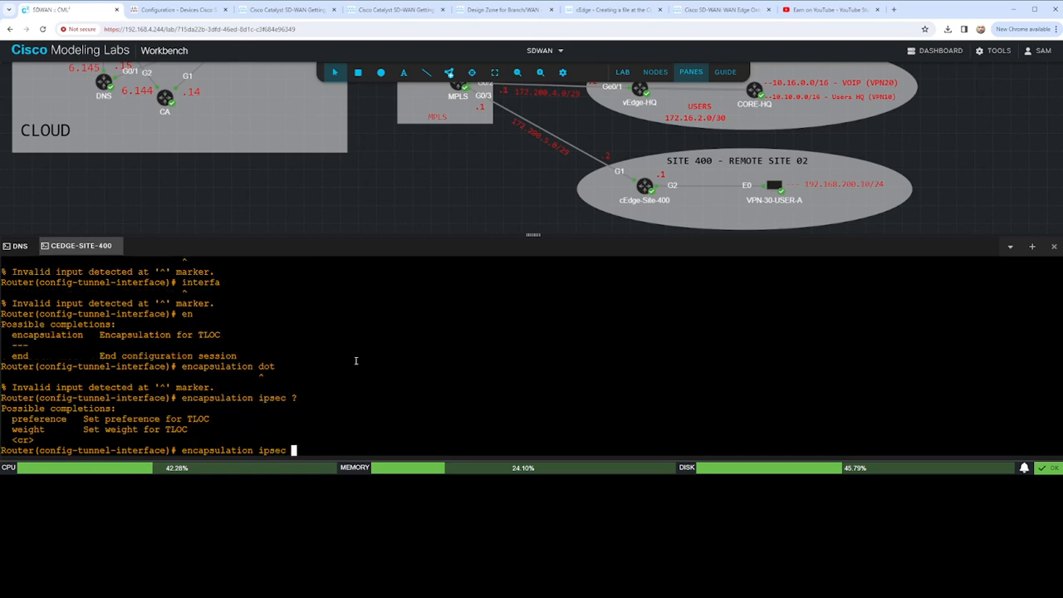
key(Return)
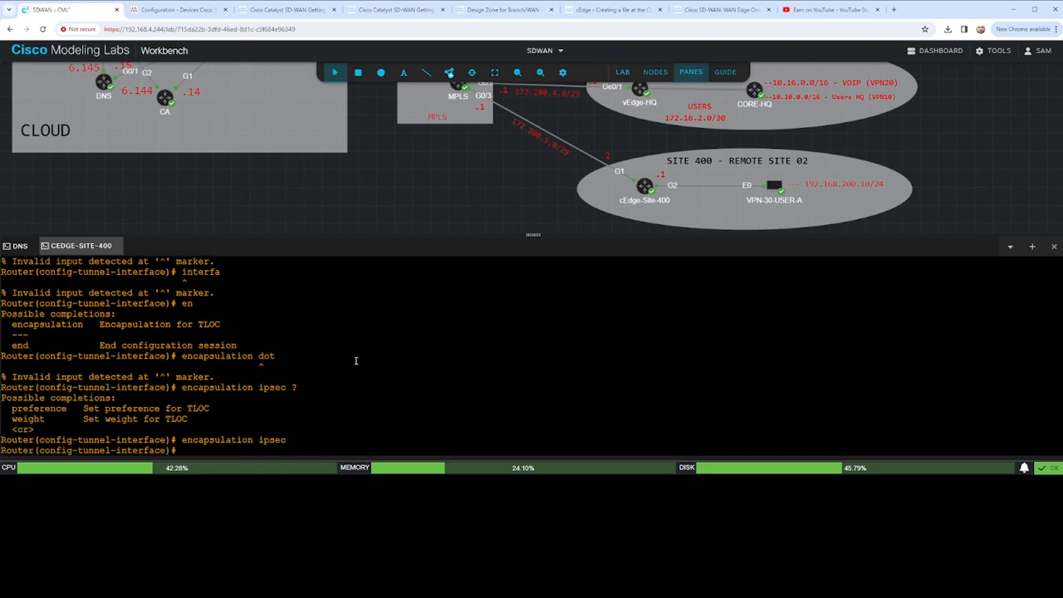
- List the commands available for the tunnel interface and try to commit the configuration changes
text(?)
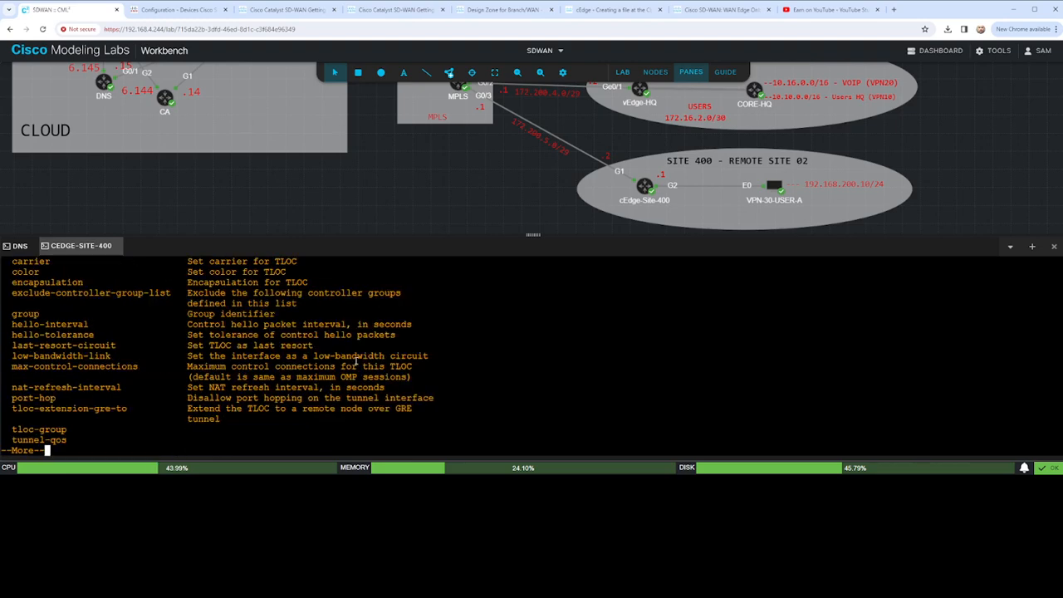
key(space)
text(commit)
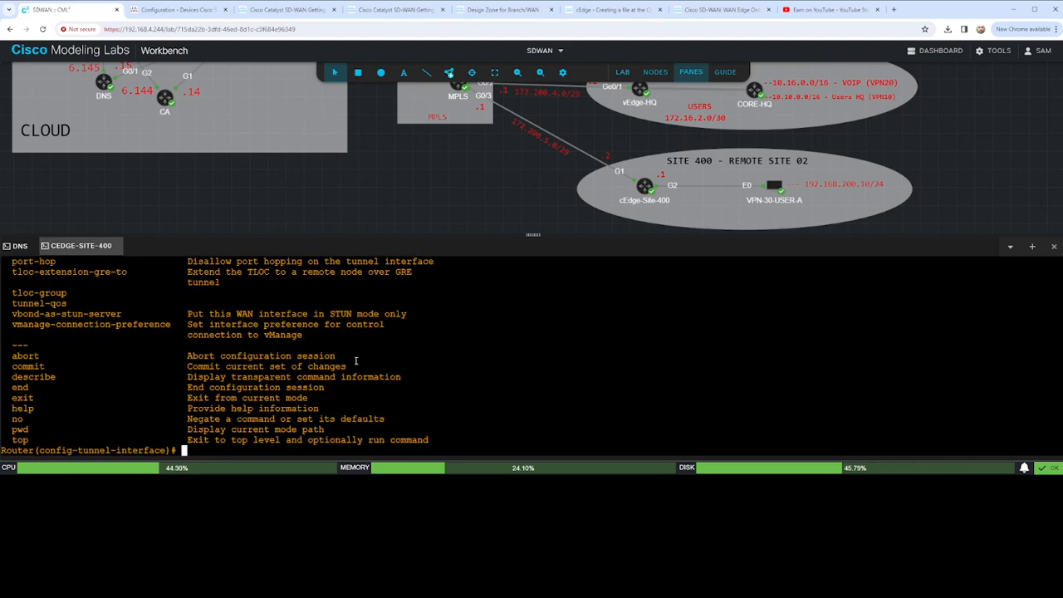
key(Return)
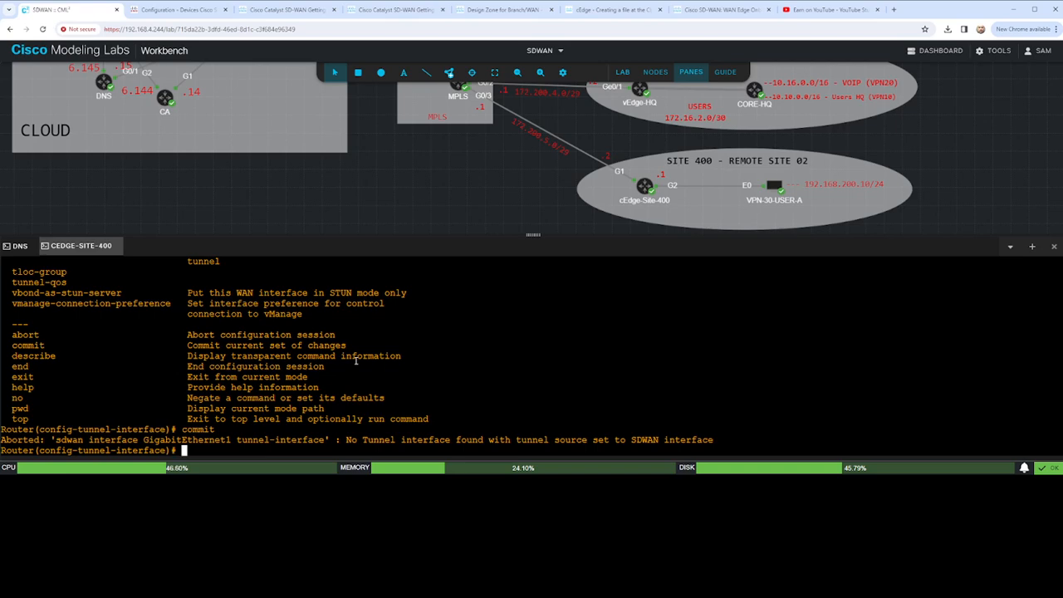
- Exit the tunnel and GigabitEthernet1 contexts to SD-WAN configuration mode and list its interface options
text(exit)
key(Return)
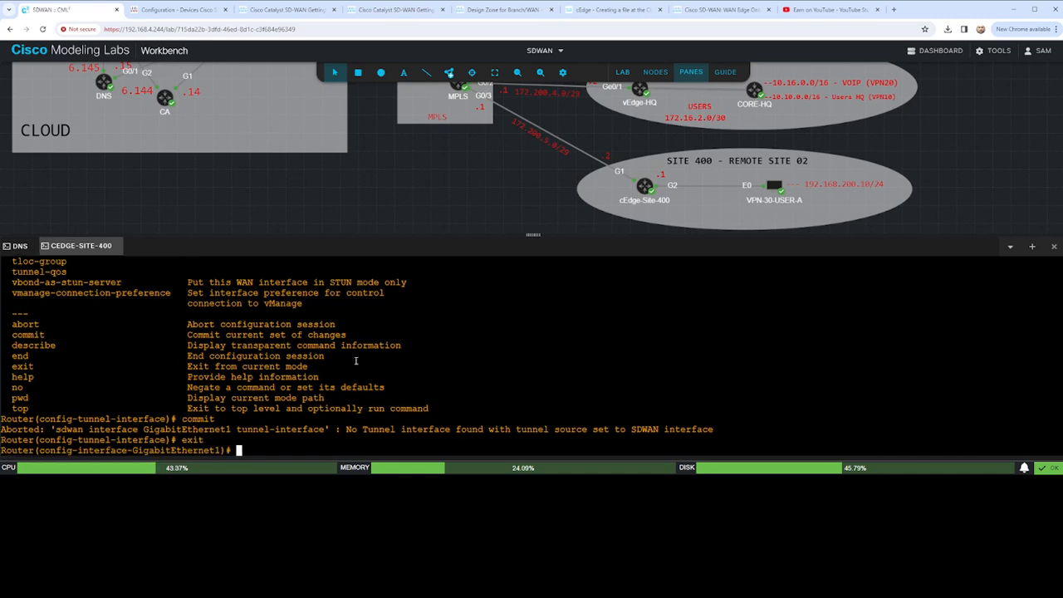
text(exit)
key(Return)
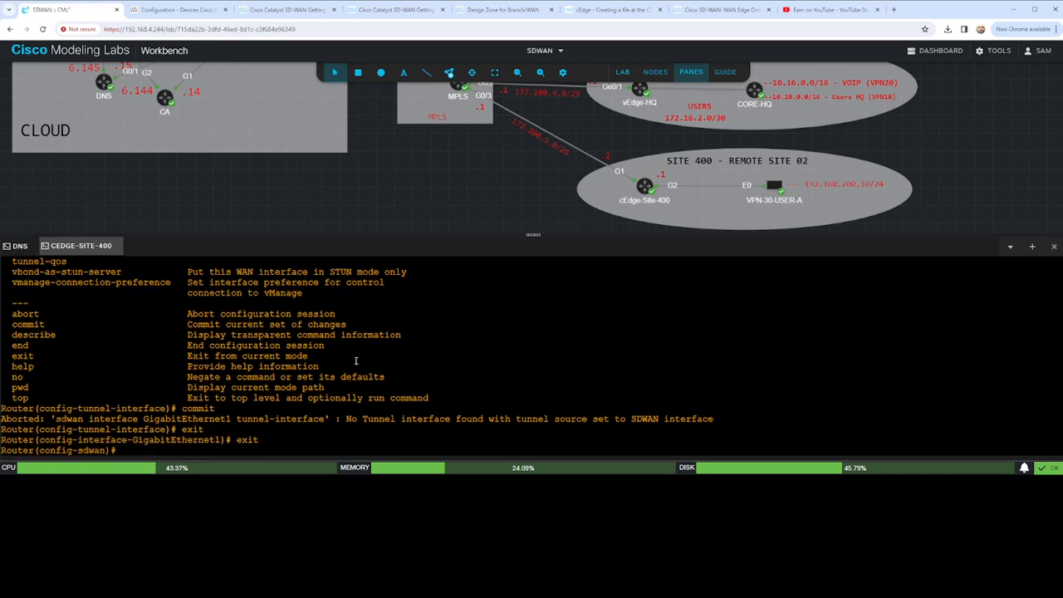
text(interface ?)
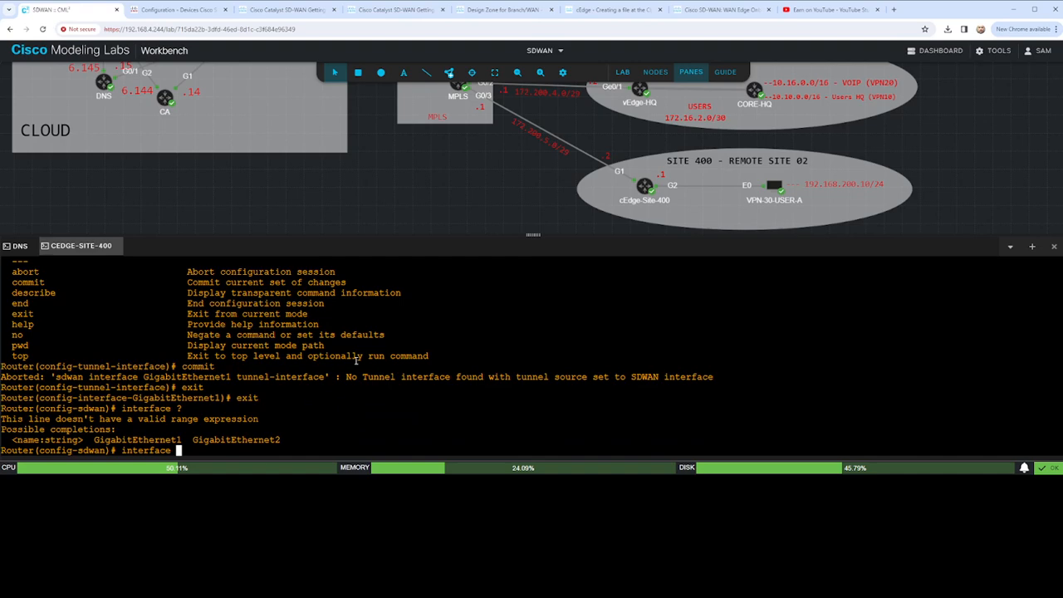
- Return to global configuration mode and list all the interface types available there
key(BackSpace)
key(BackSpace)
key(BackSpace)
key(BackSpace)
key(BackSpace)
key(BackSpace)
key(BackSpace)
key(BackSpace)
key(BackSpace)
key(BackSpace)
text(exit)
key(Return)
text(inter)
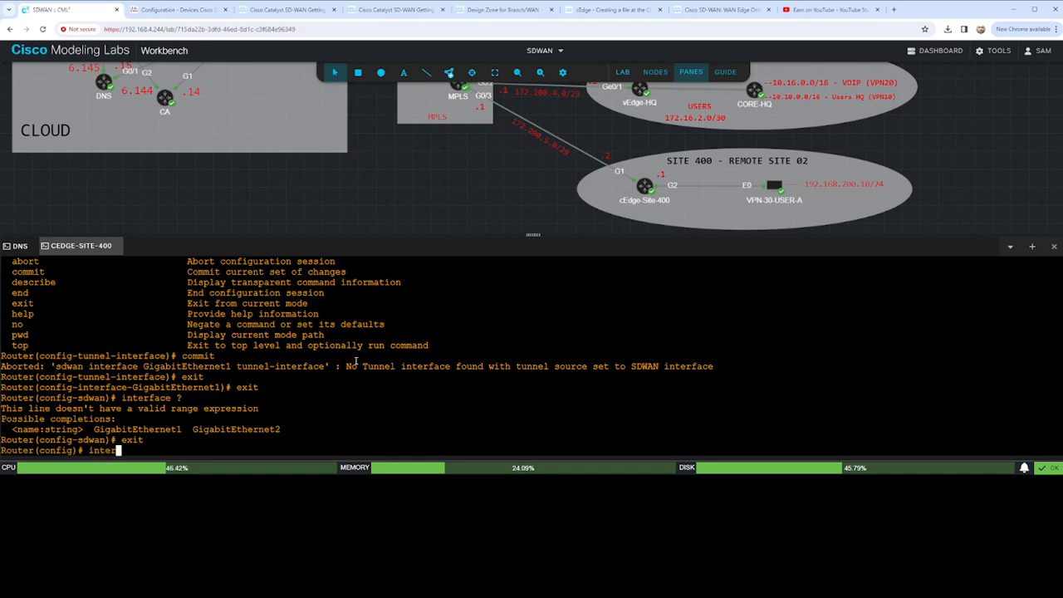
key(Tab)
text(?)
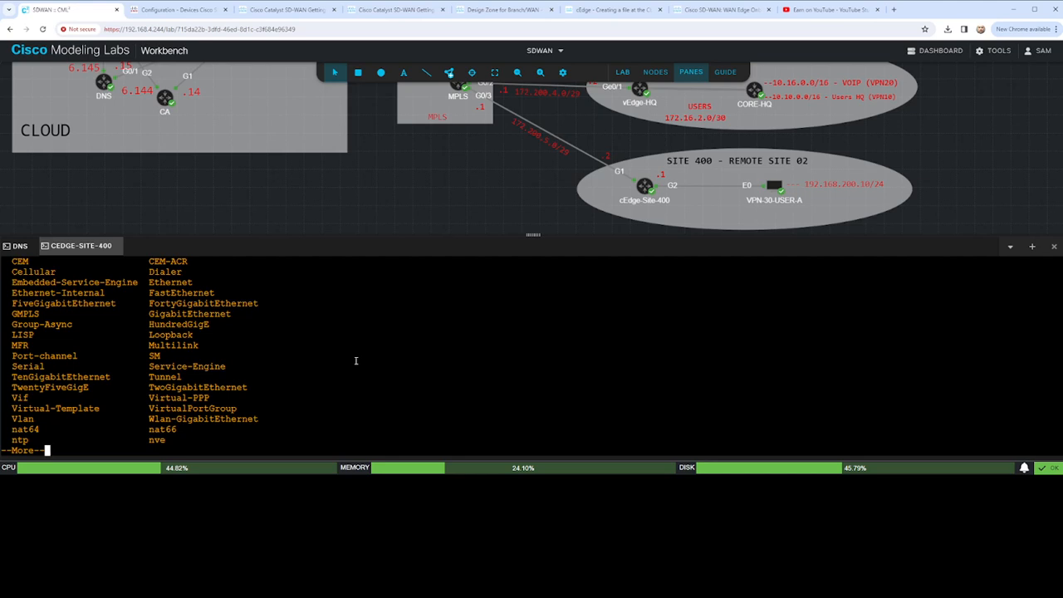
scroll(83, 315, up, 2)
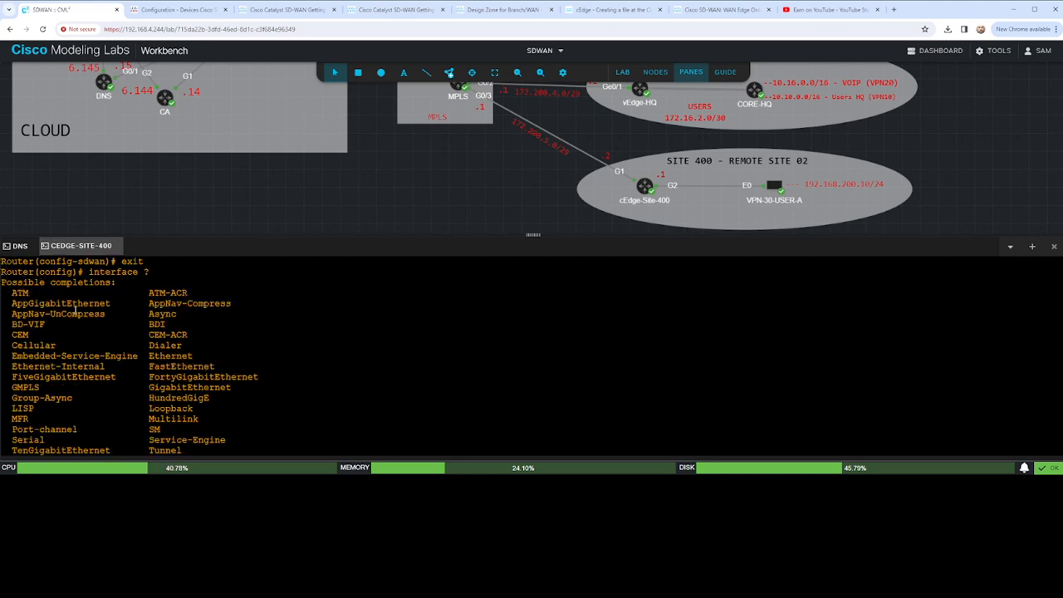
key(space)
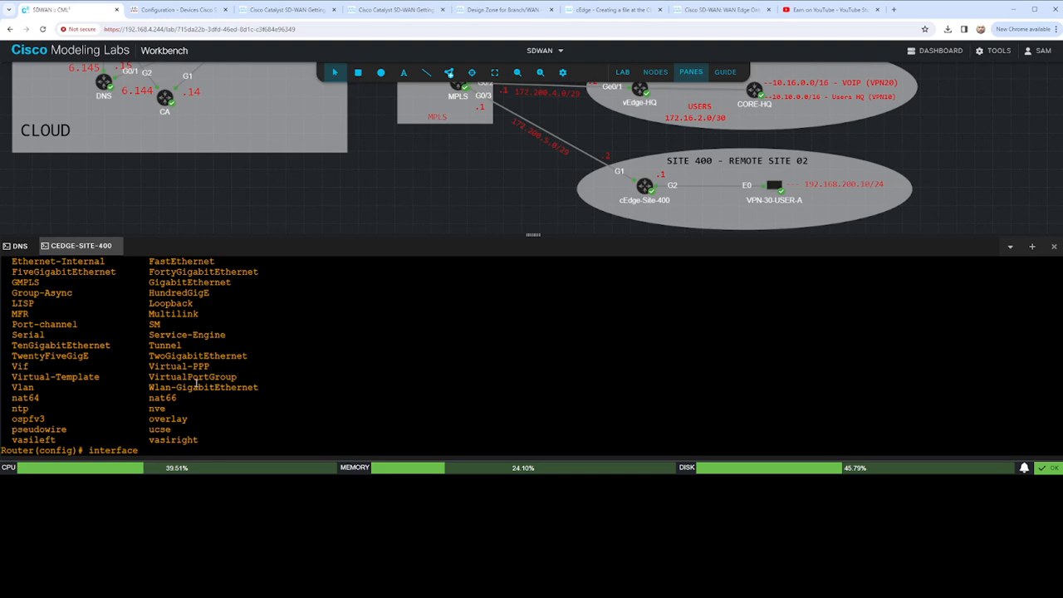
scroll(196, 382, up, 5)
scroll(195, 382, down, 5)
- Examine the Tunnel1 interface and system sections of the example configuration in the Cisco Catalyst SD-WAN Getting Started guide
click(397, 10)
scroll(526, 263, up, 8)
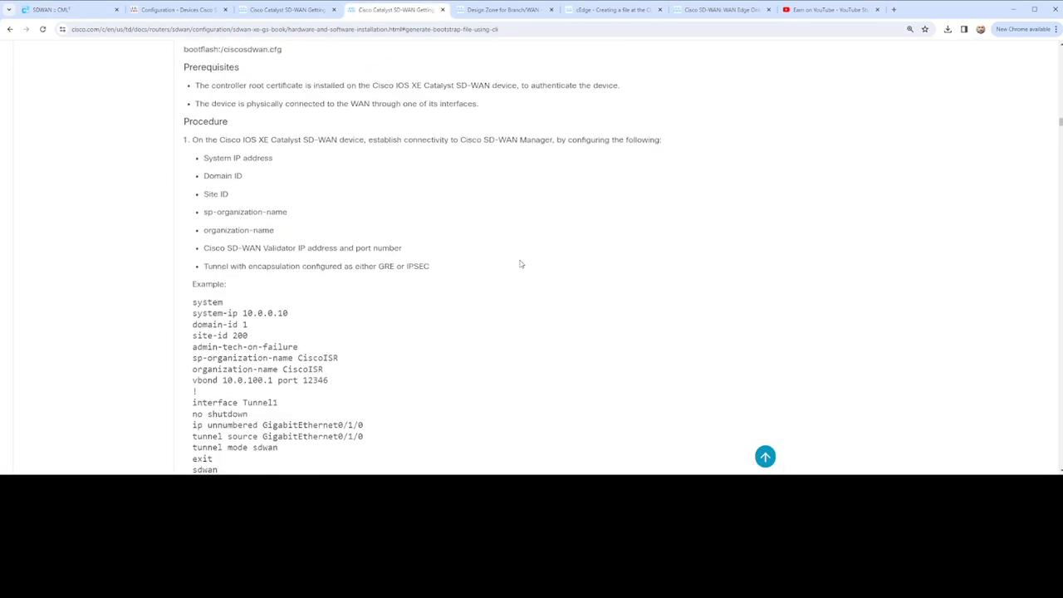
scroll(521, 259, down, 3)
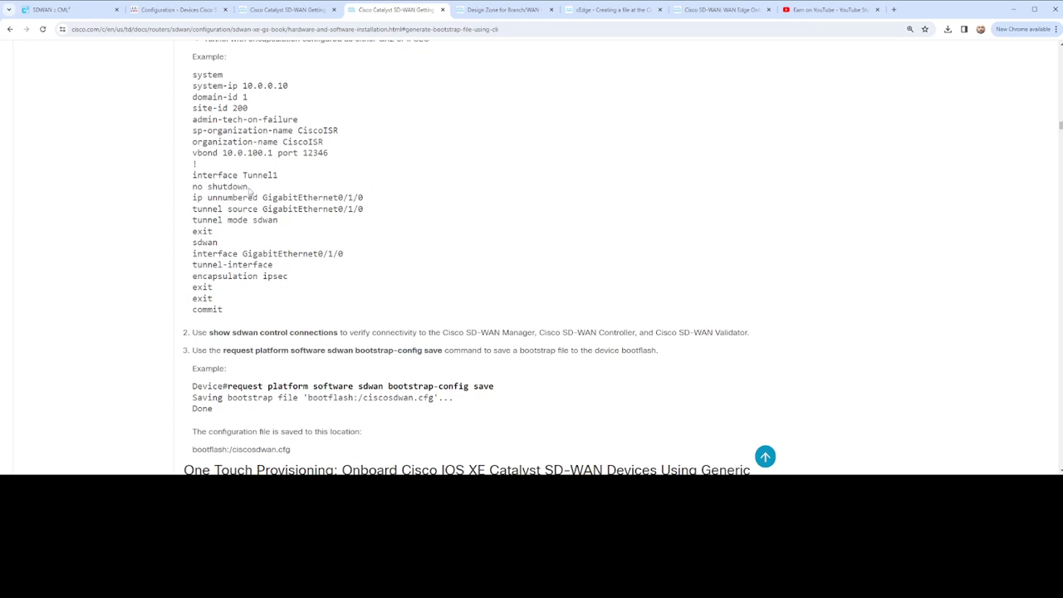
drag(191, 173, 387, 225)
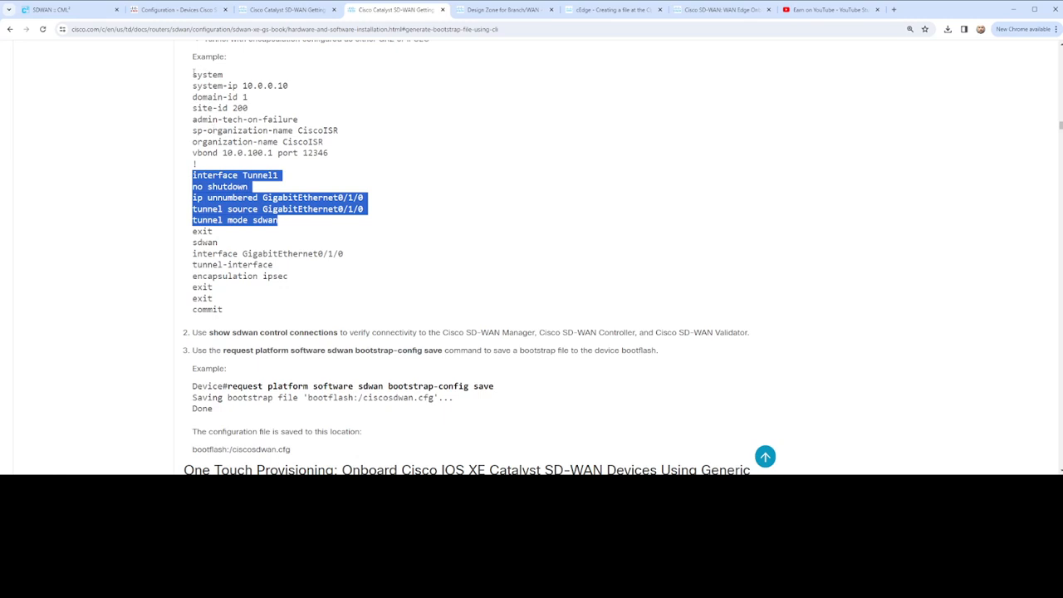
drag(193, 75, 339, 167)
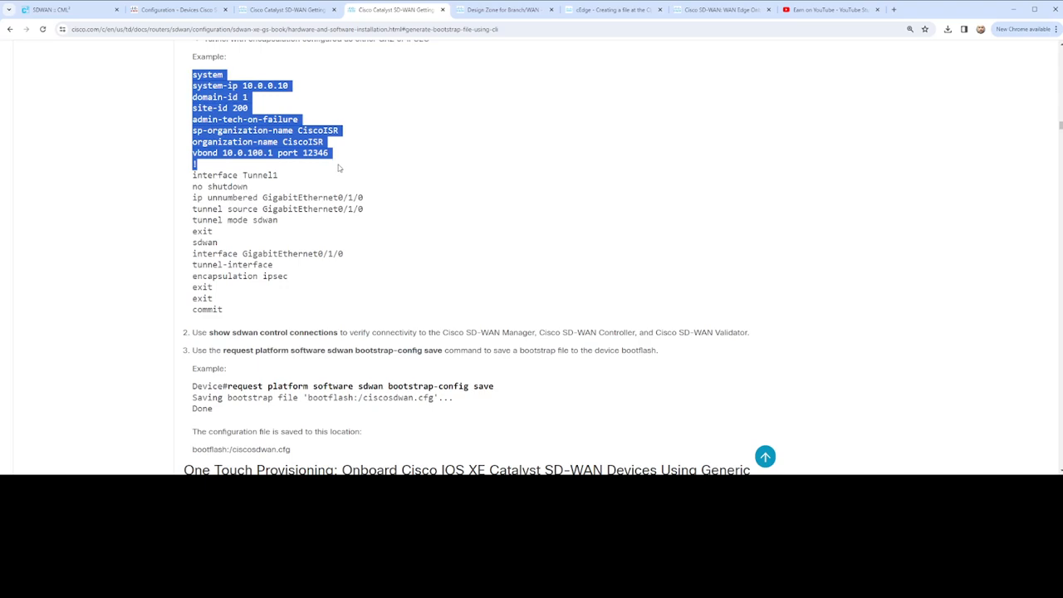
- Switch back to Cisco Modeling Labs, open the vEdge-HQ console and log in with the administrator username and password
click(64, 10)
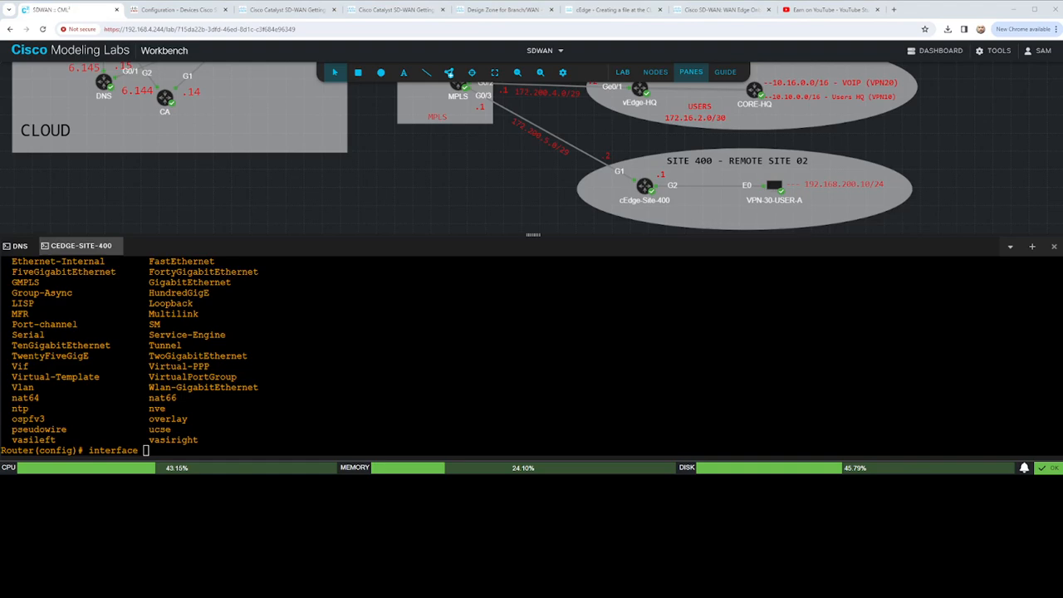
right_click(639, 87)
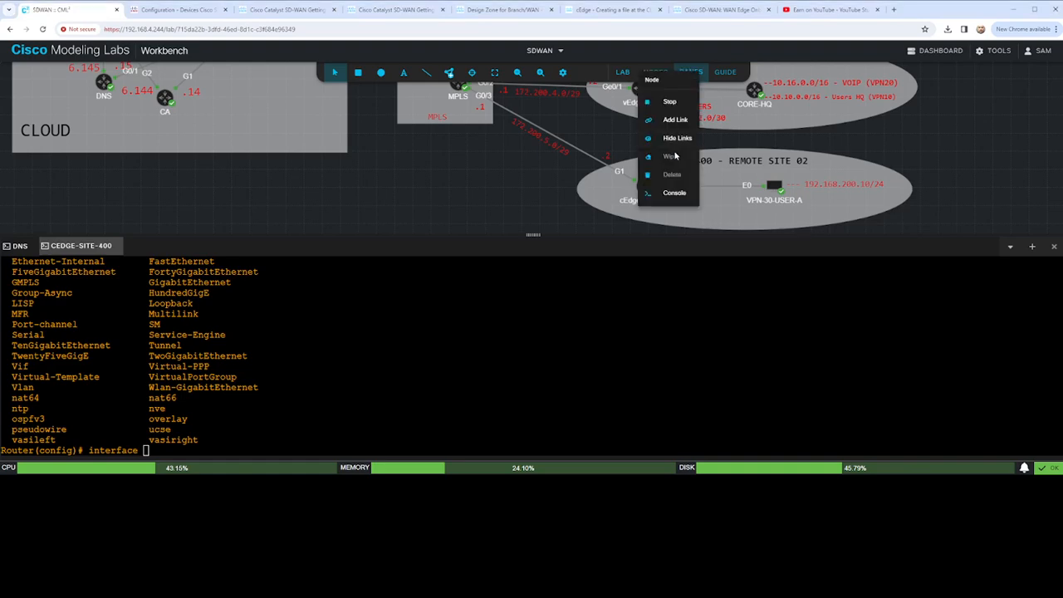
click(672, 193)
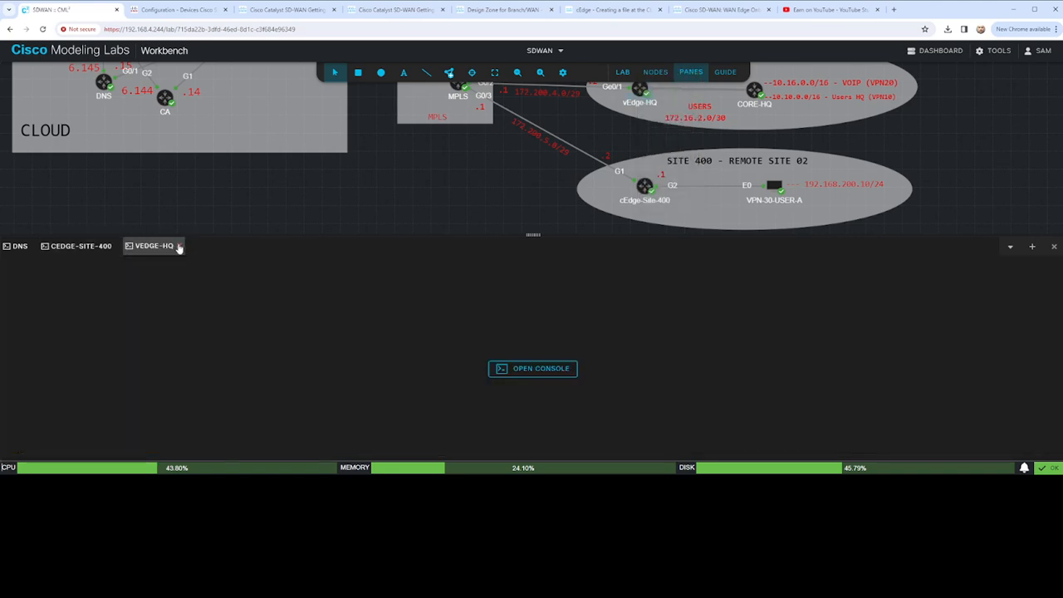
click(547, 376)
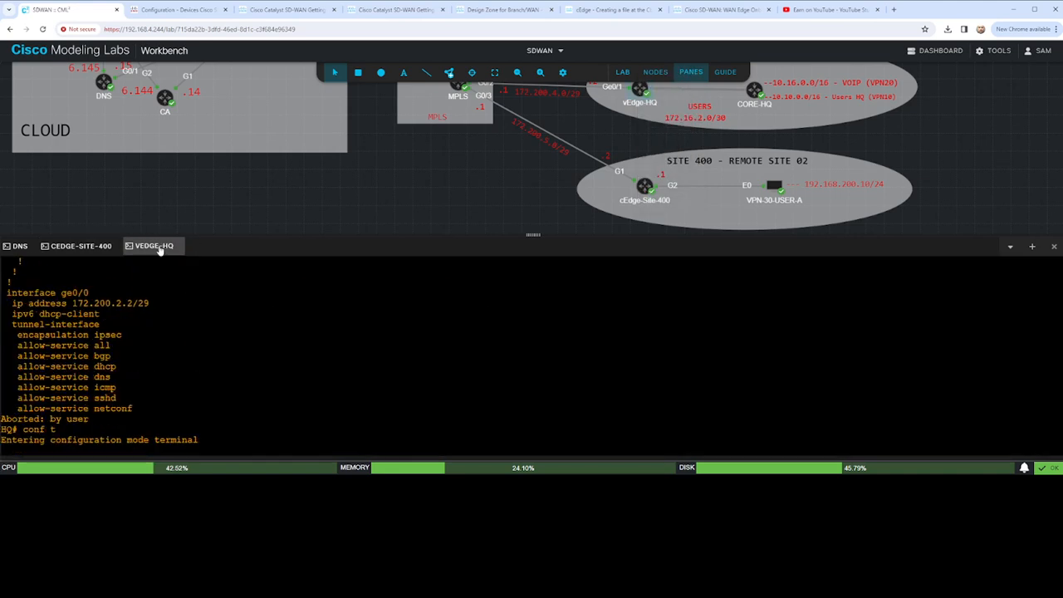
scroll(331, 347, up, 2)
scroll(330, 347, down, 2)
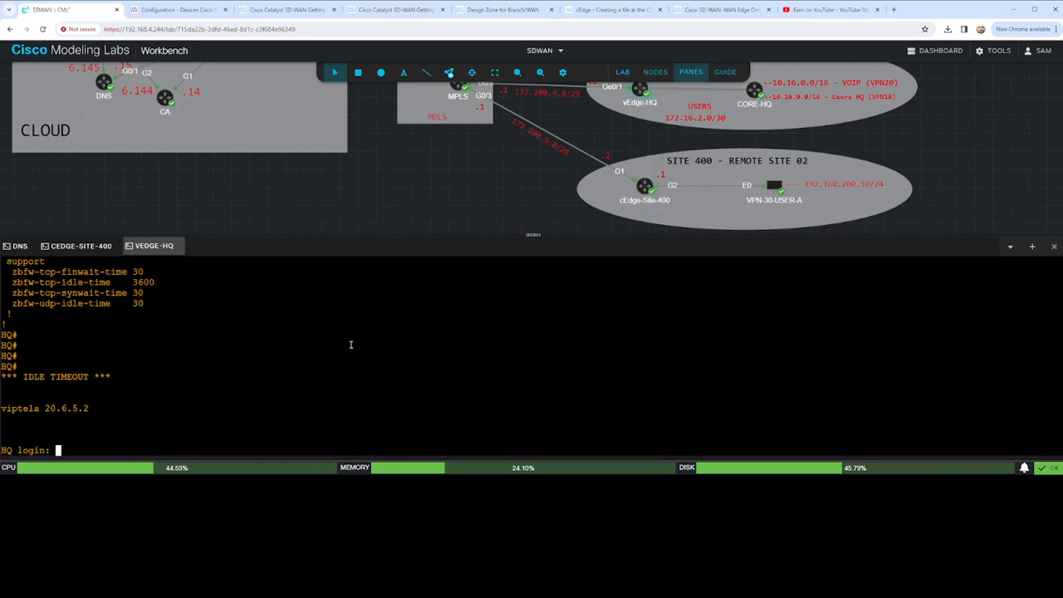
text(admin)
key(Return)
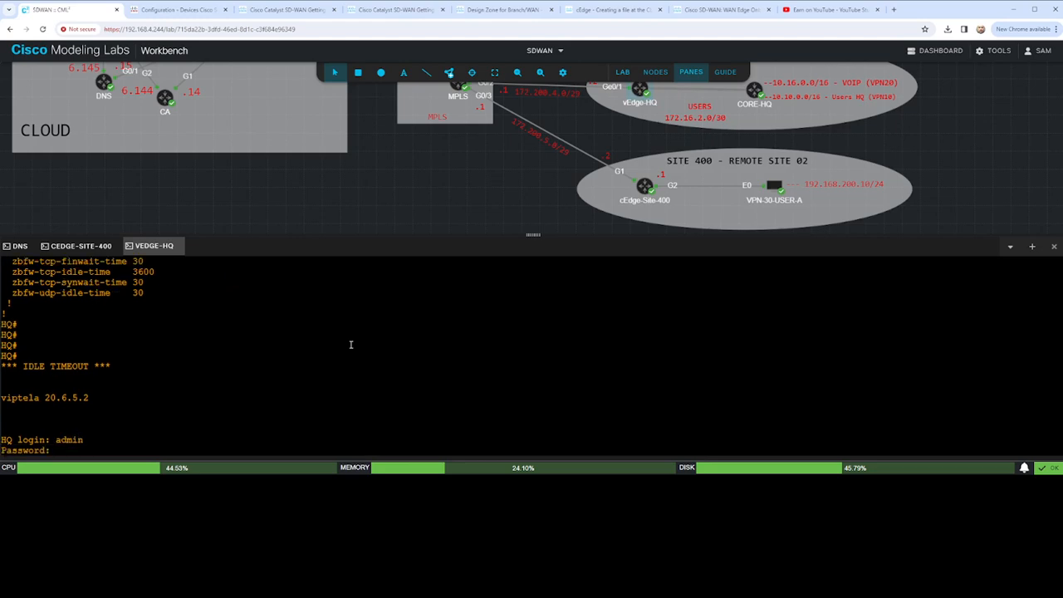
text(admin)
key(Return)
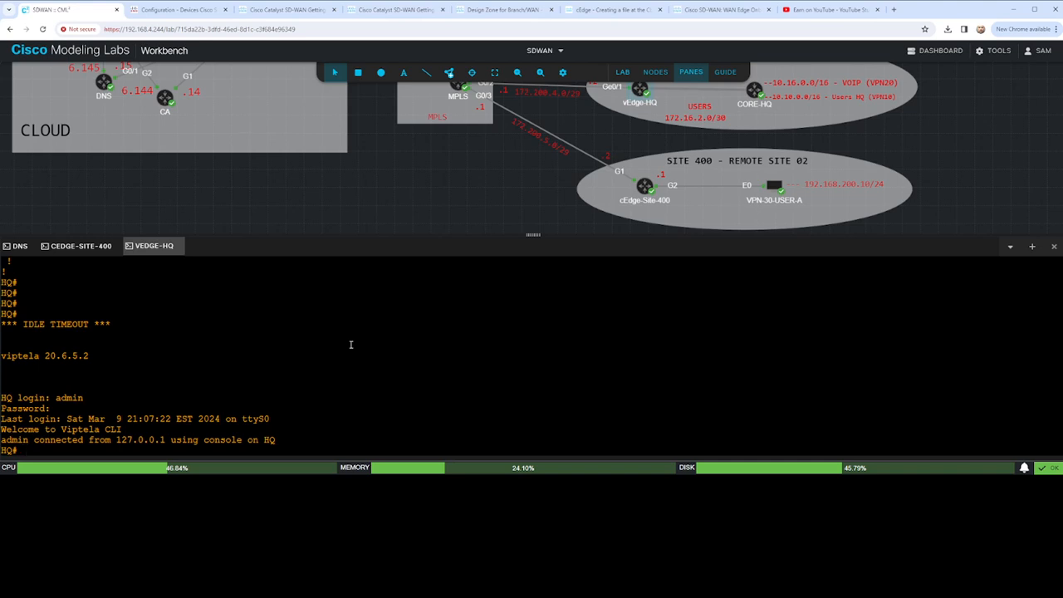
- Display the running system configuration of vEdge-HQ with sho run system and examine its settings
key(Return)
key(Return)
key(Return)
text(sho run system)
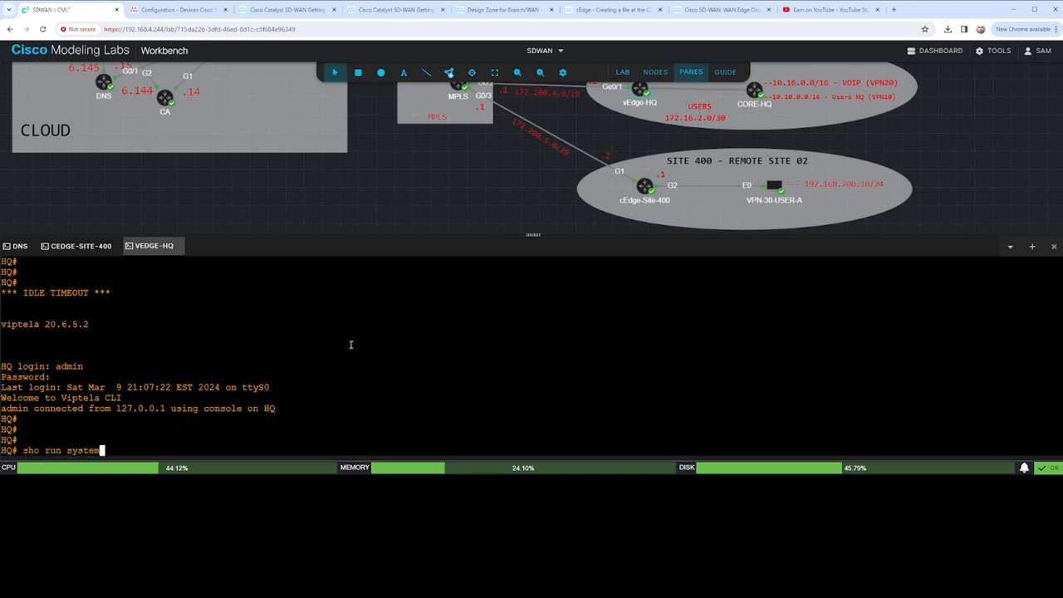
key(Return)
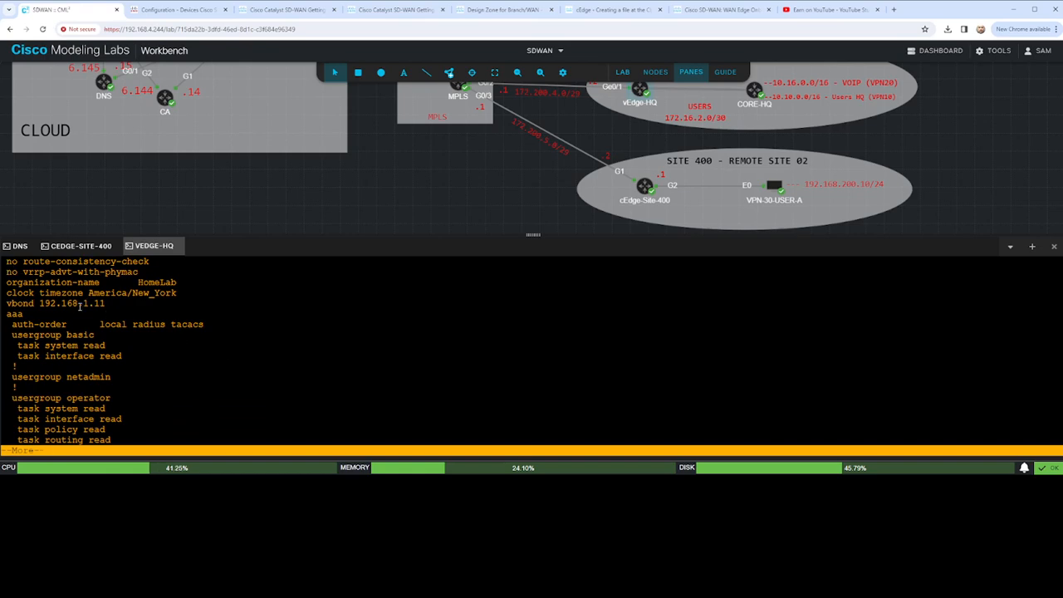
scroll(85, 304, up, 3)
scroll(84, 306, down, 3)
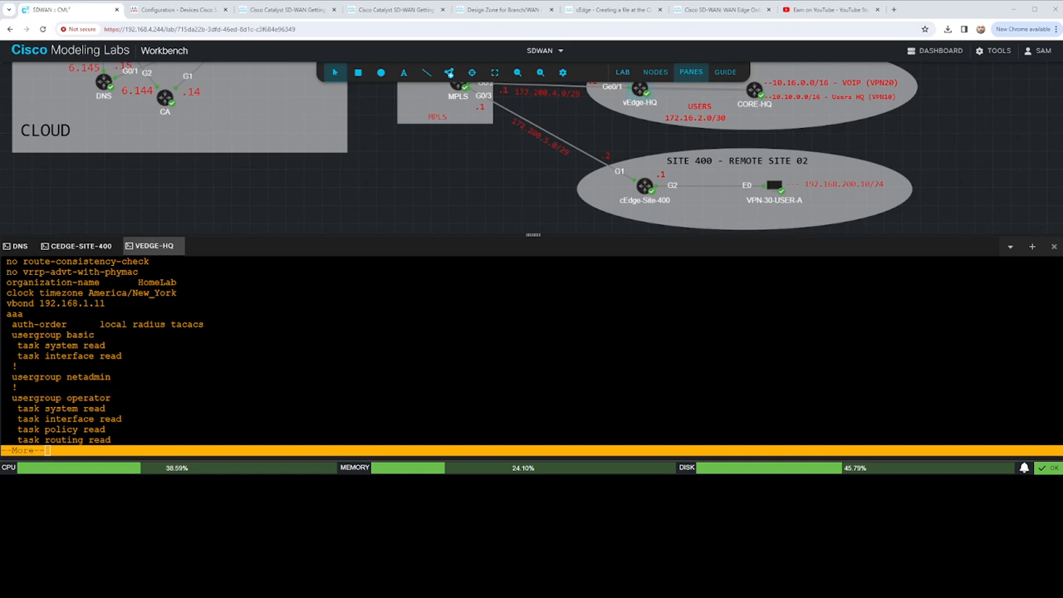
- Switch to the text editor and replace the certificate text with the copied system configuration block for vEdge-Site-400
key(alt+Tab)
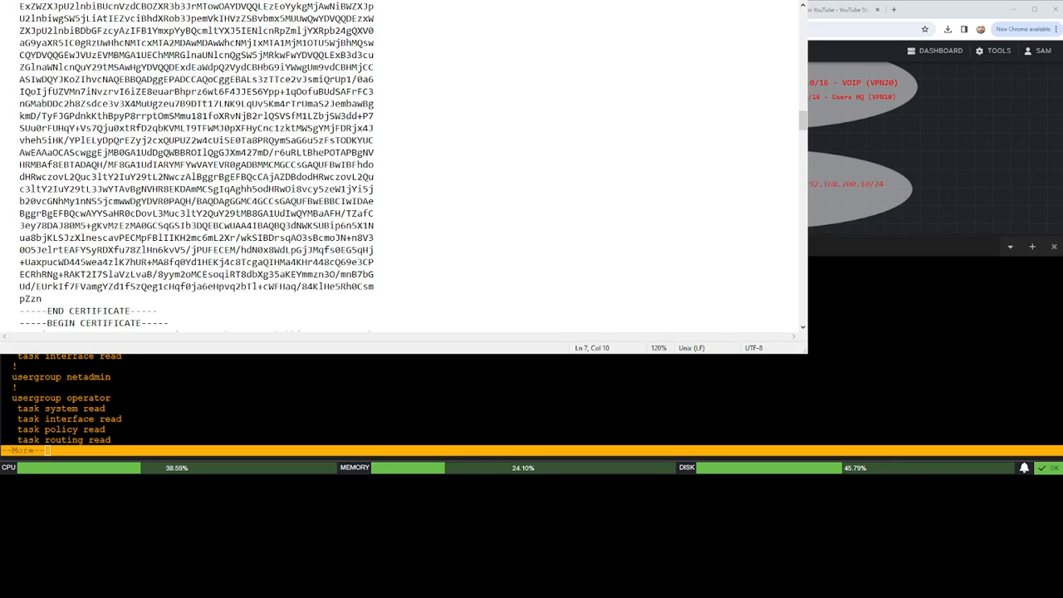
key(ctrl+a)
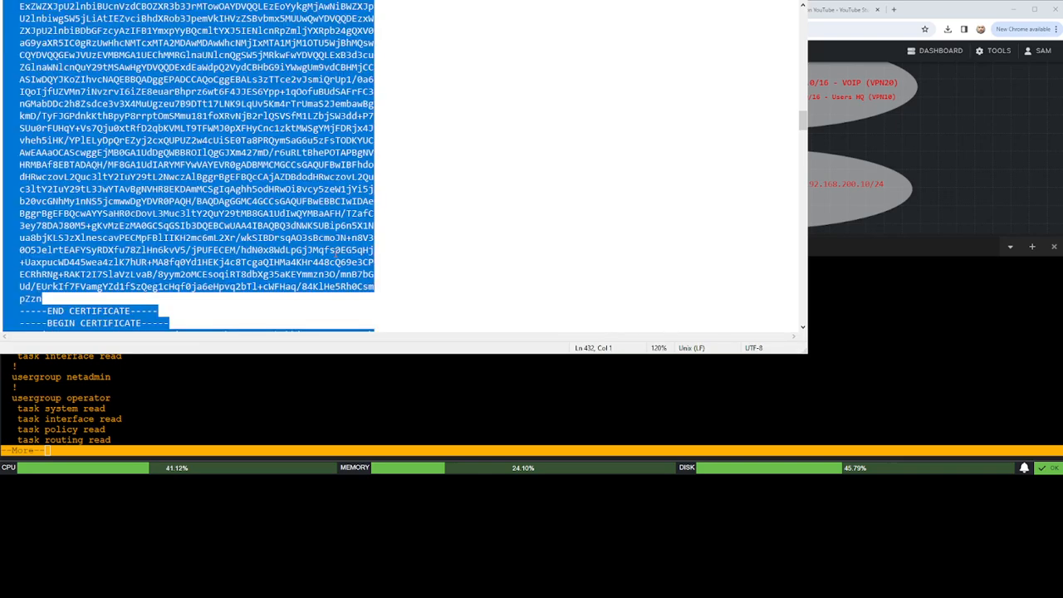
key(Delete)
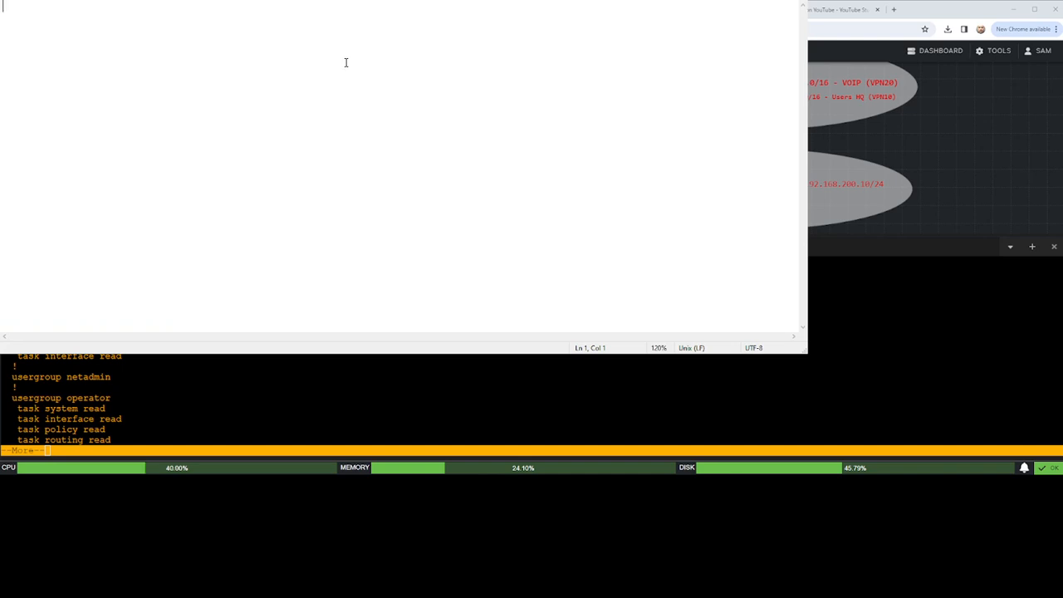
text(system  host-name vEdge-Site-100  system-ip 1.1.1.11  site-id 100  organization-name HomeLab  vbond 192.168.1.11  clock timezone America/New_York  ntp server 192.168.1.15  show configuration  commit !)
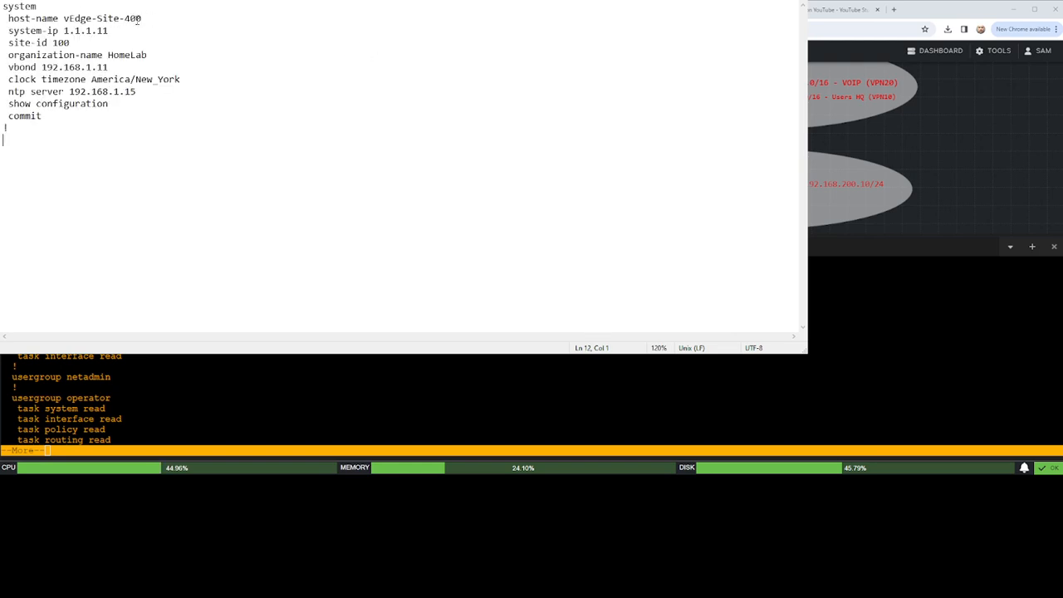
- Set the system-ip to 1.1.1.12 and the site-id to 400 in the system configuration block
click(104, 31)
key(BackSpace)
text(2)
click(57, 43)
key(BackSpace)
text(4)
ctrl+scroll(170, 87, up, 12)
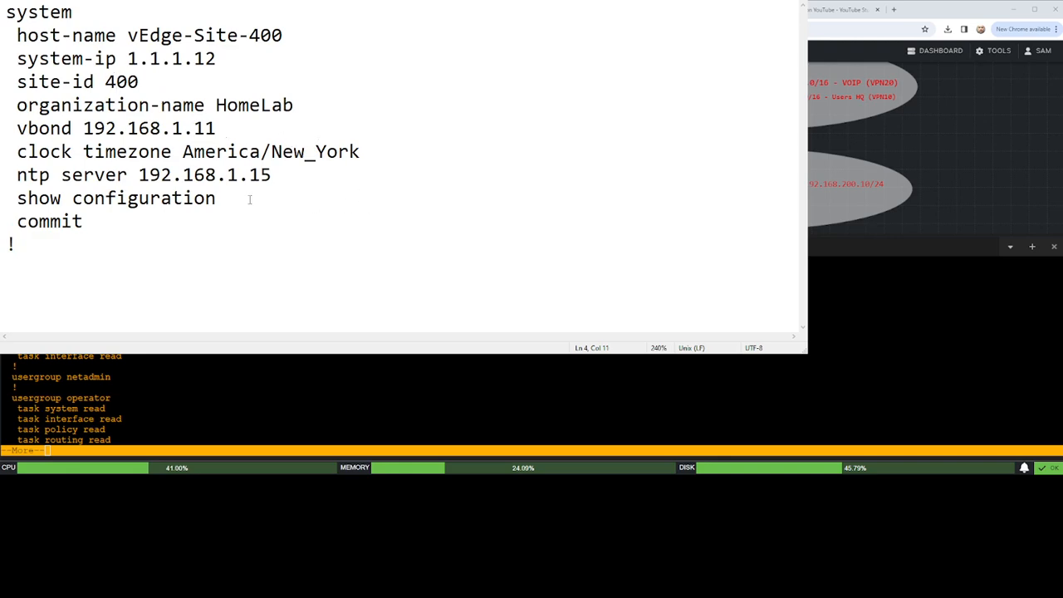
- Select the whole edited system configuration block and switch back to the cEdge-Site-400 console in Cisco Modeling Labs
drag(25, 253, 42, 48)
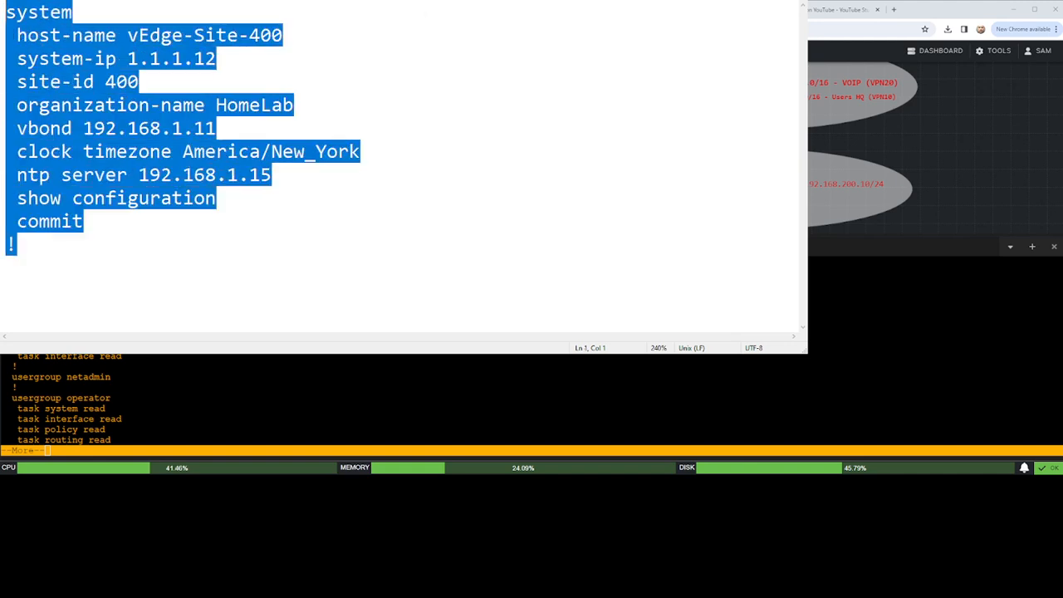
key(alt+Tab)
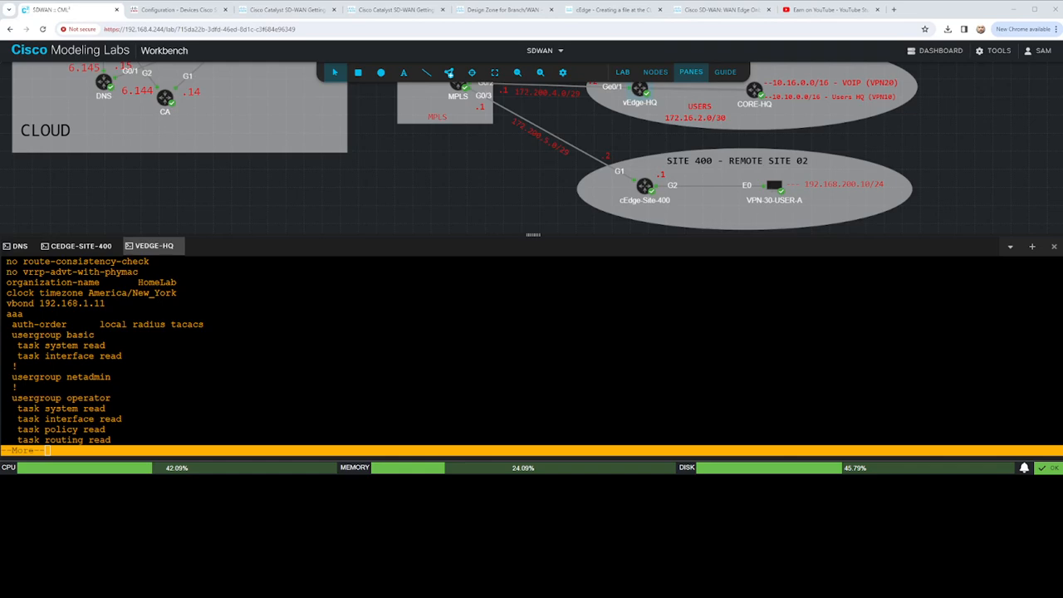
key(q)
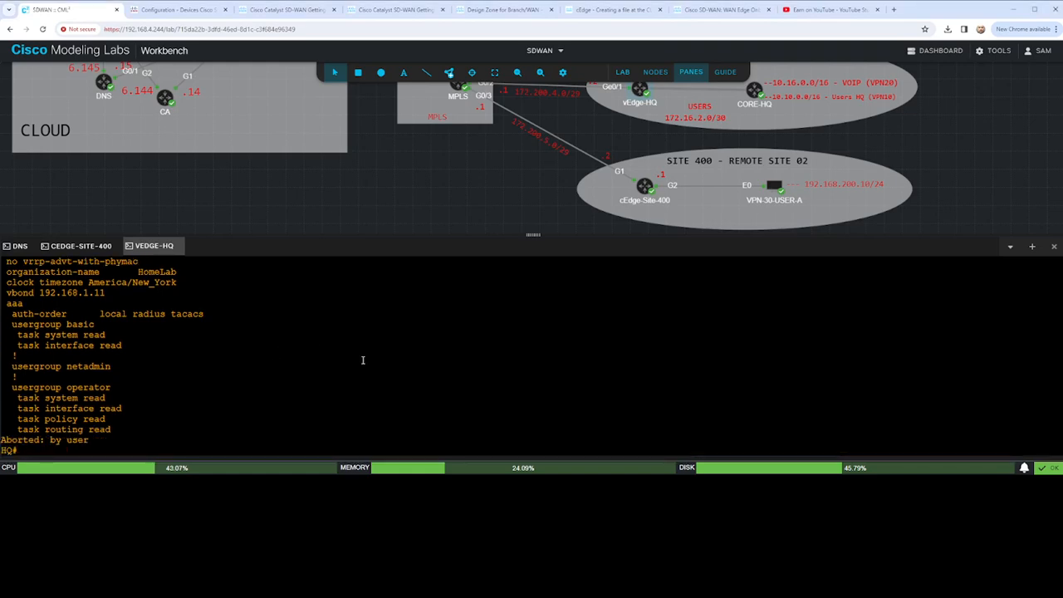
click(80, 245)
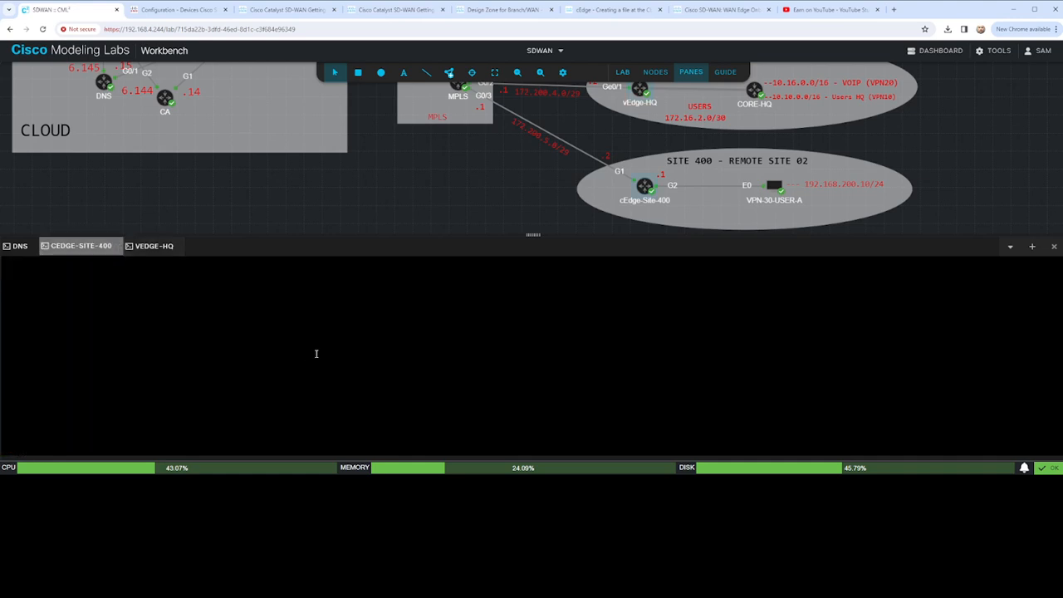
- Discard the pending interface command on cEdge-Site-400 and enter system configuration mode
key(BackSpace)
key(BackSpace)
key(BackSpace)
key(BackSpace)
key(BackSpace)
key(BackSpace)
key(BackSpace)
key(BackSpace)
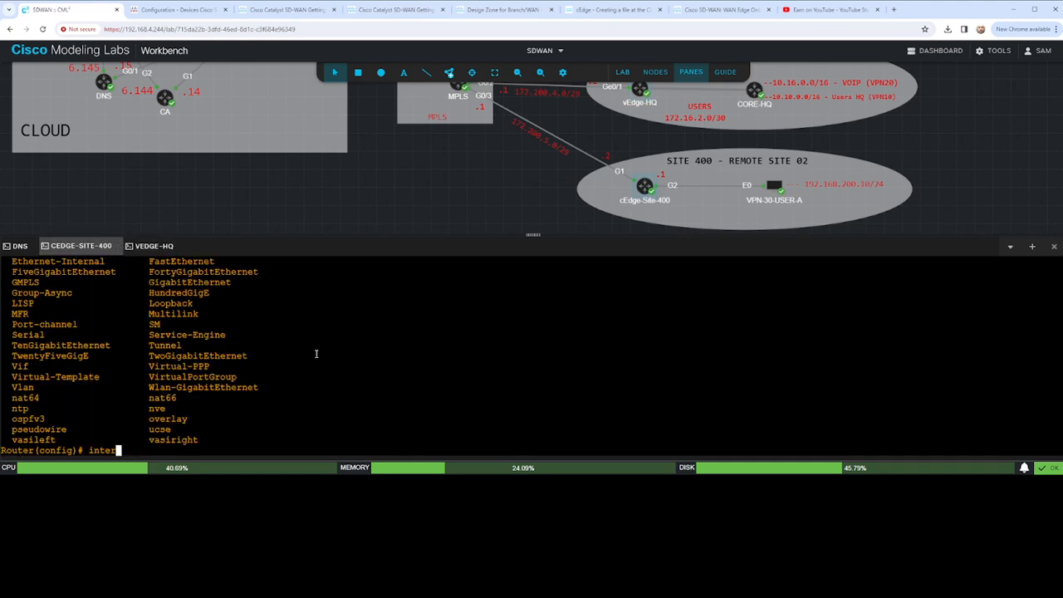
key(BackSpace)
text(system)
key(Return)
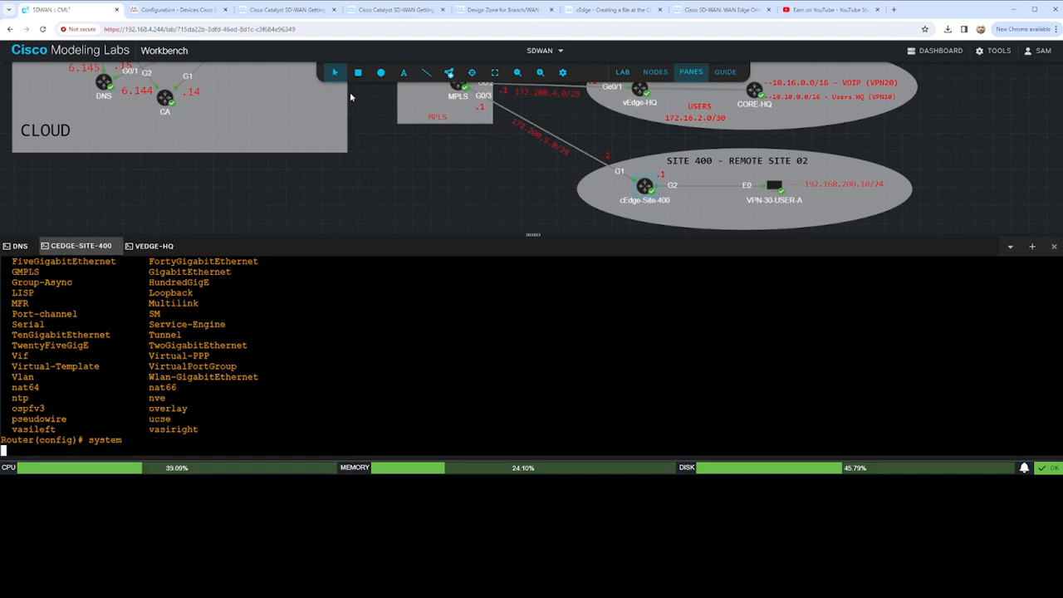
- Review the Tunnel1 interface lines of the bootstrap configuration example in the Cisco Catalyst SD-WAN guide
click(396, 10)
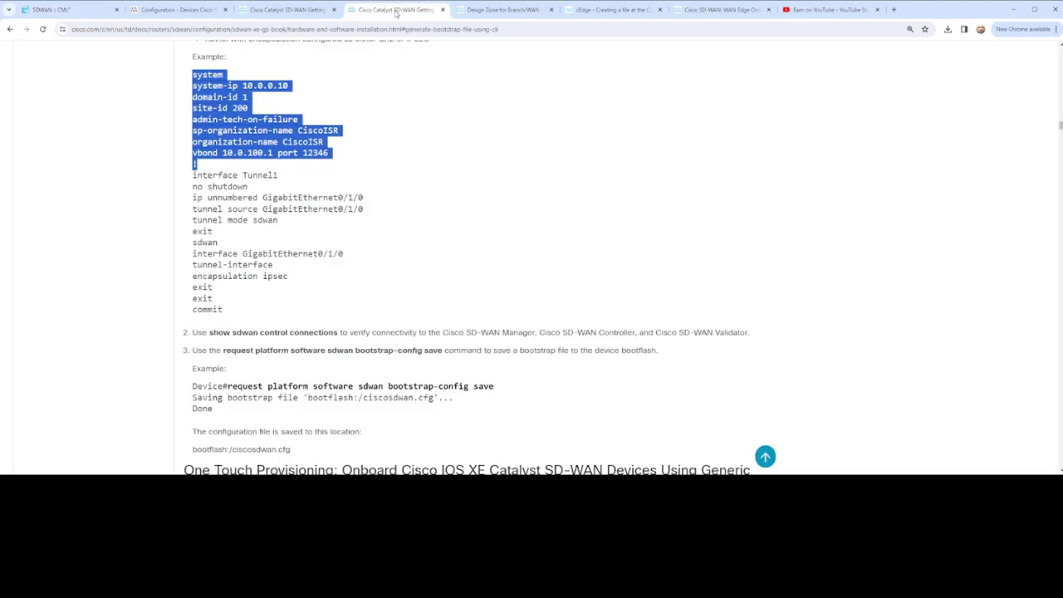
drag(193, 174, 291, 188)
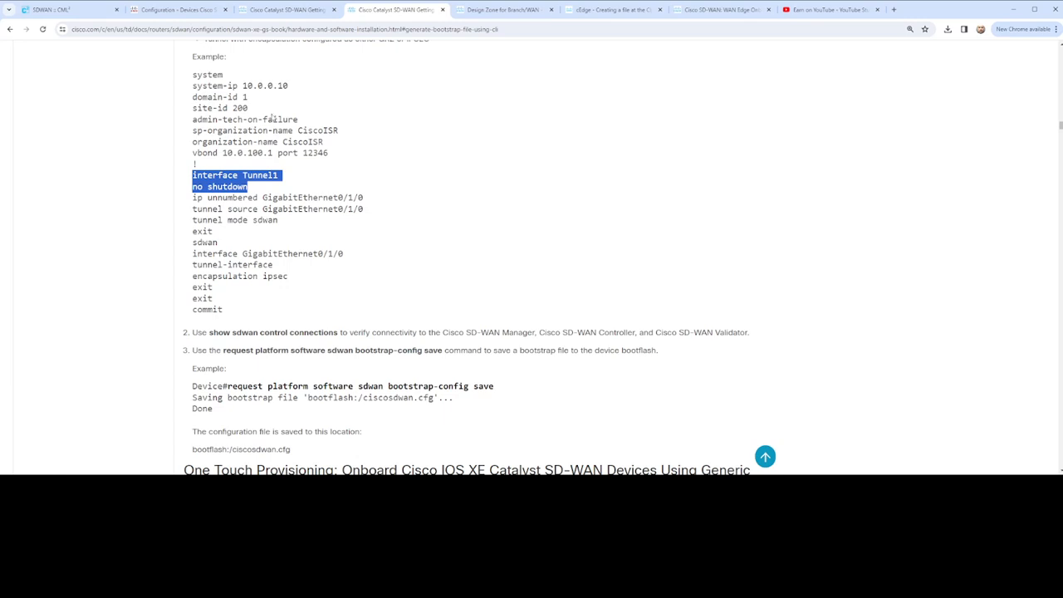
scroll(285, 172, up, 2)
scroll(286, 172, down, 1)
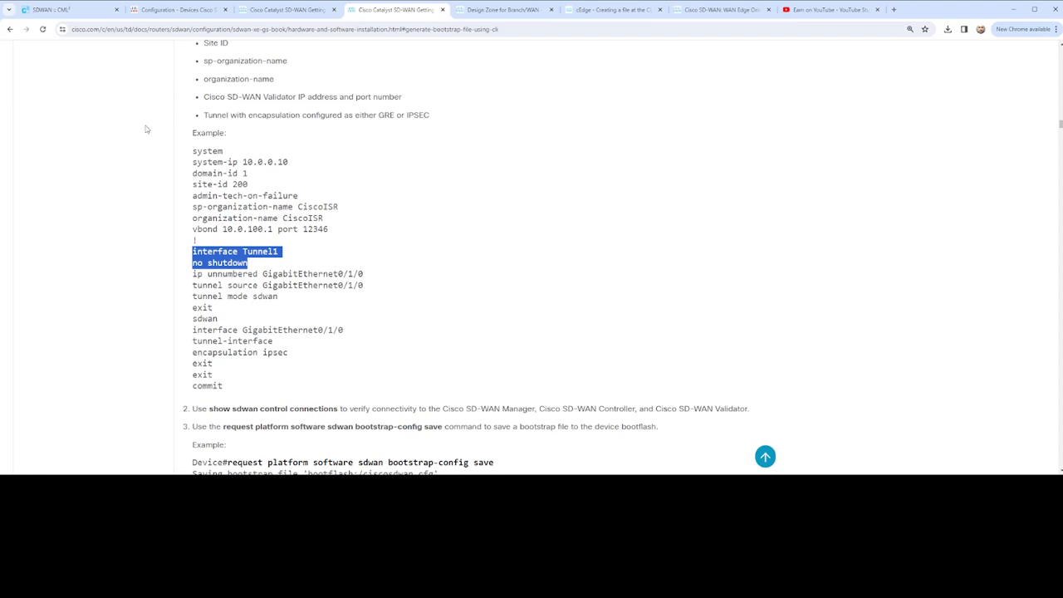
- Return to the cEdge-Site-400 console and examine the output of the pasted system block and pending configuration
click(51, 9)
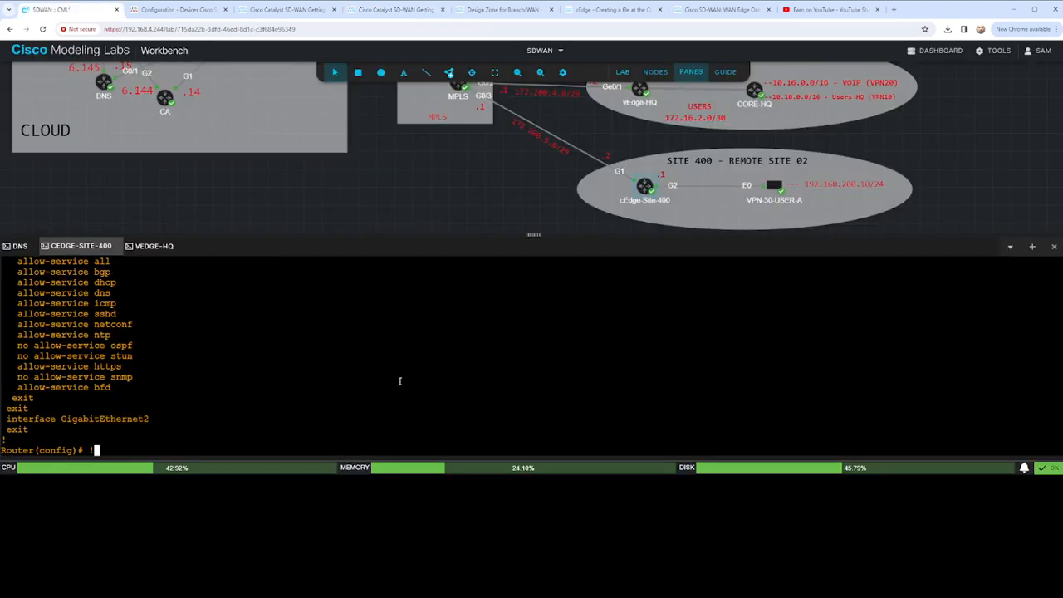
scroll(399, 379, up, 15)
scroll(396, 378, down, 7)
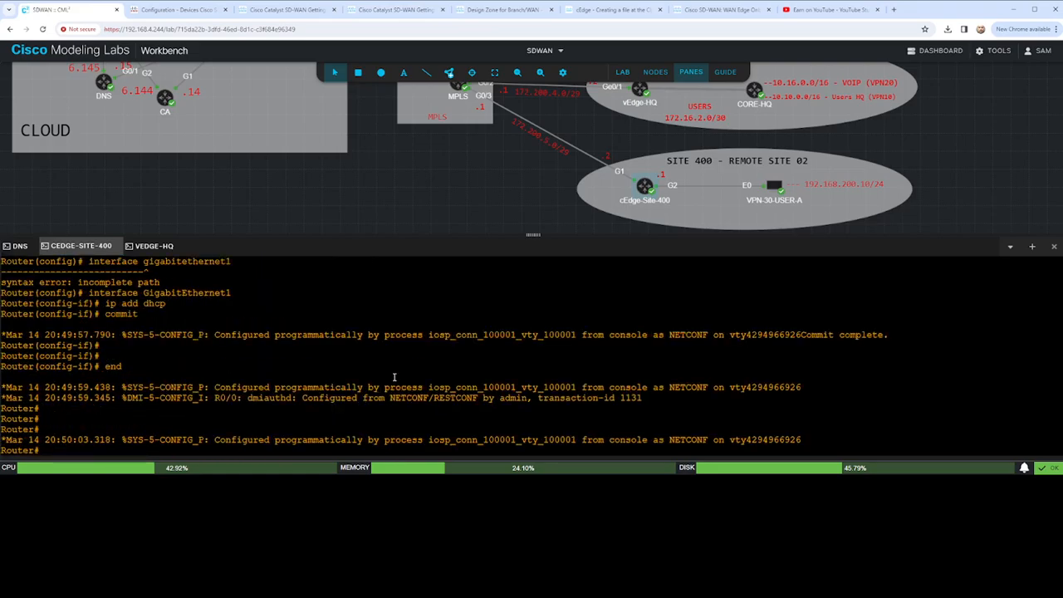
scroll(394, 377, up, 20)
scroll(386, 374, down, 15)
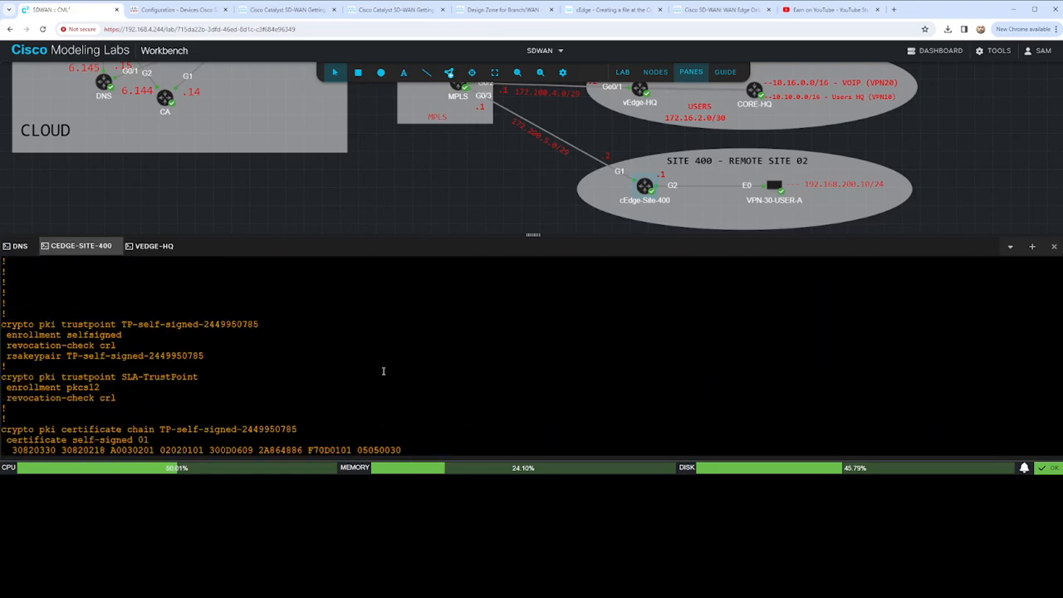
scroll(781, 355, down, 5)
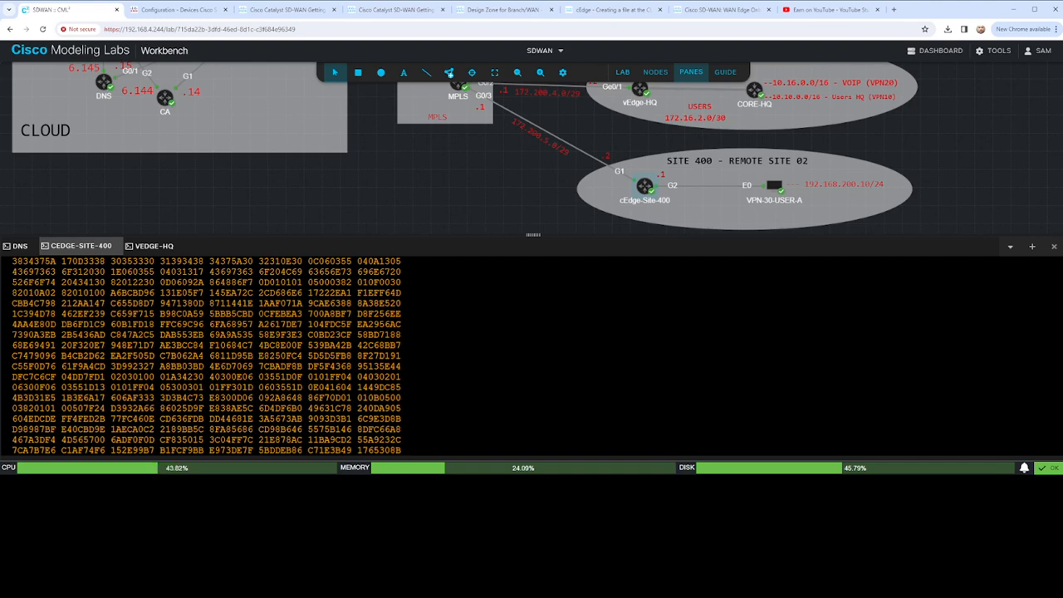
scroll(782, 403, down, 20)
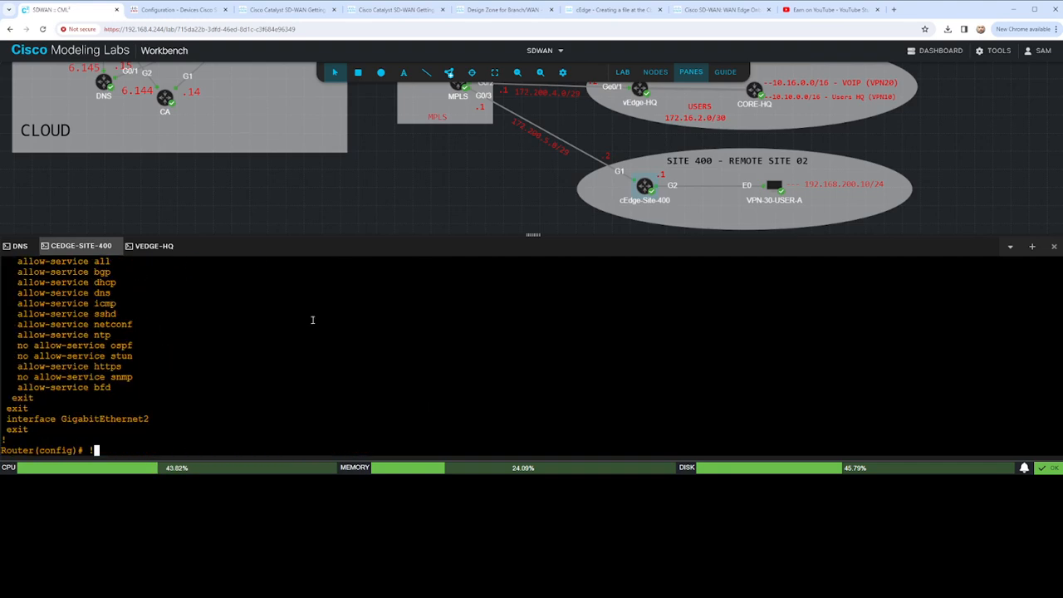
scroll(312, 332, up, 5)
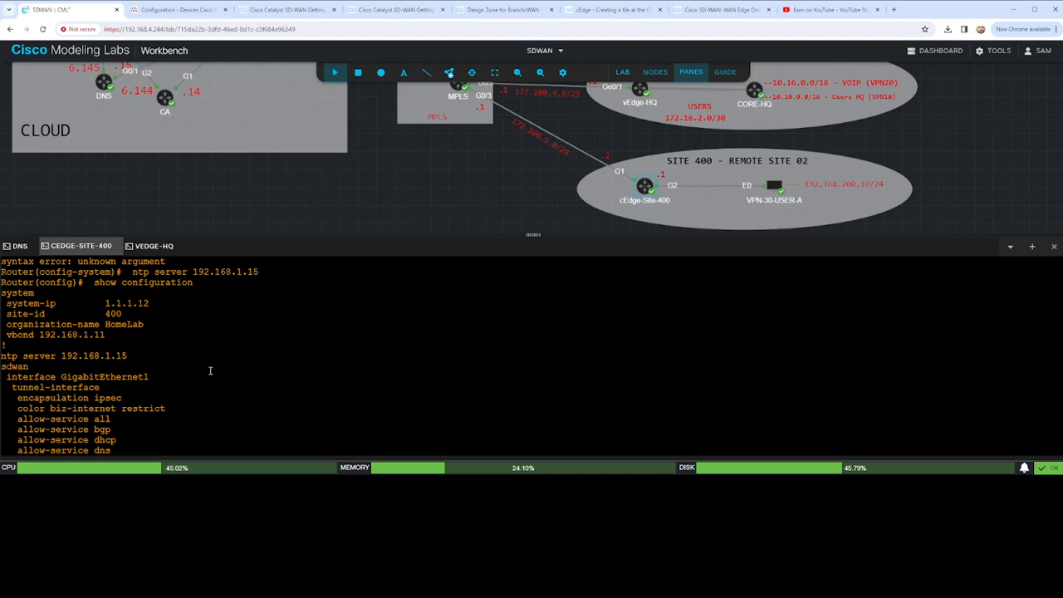
scroll(210, 369, down, 3)
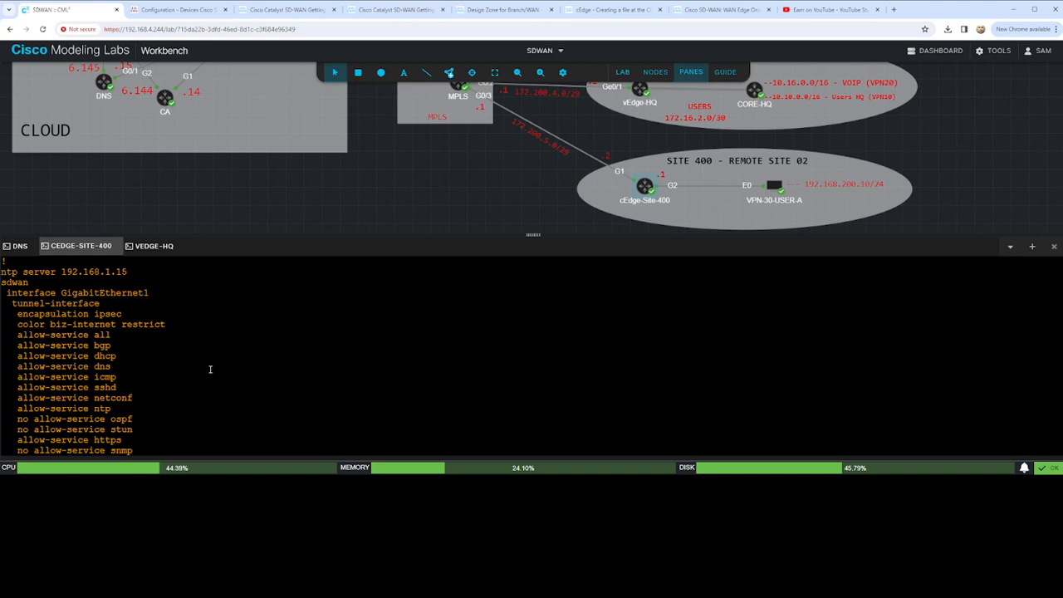
scroll(210, 369, down, 3)
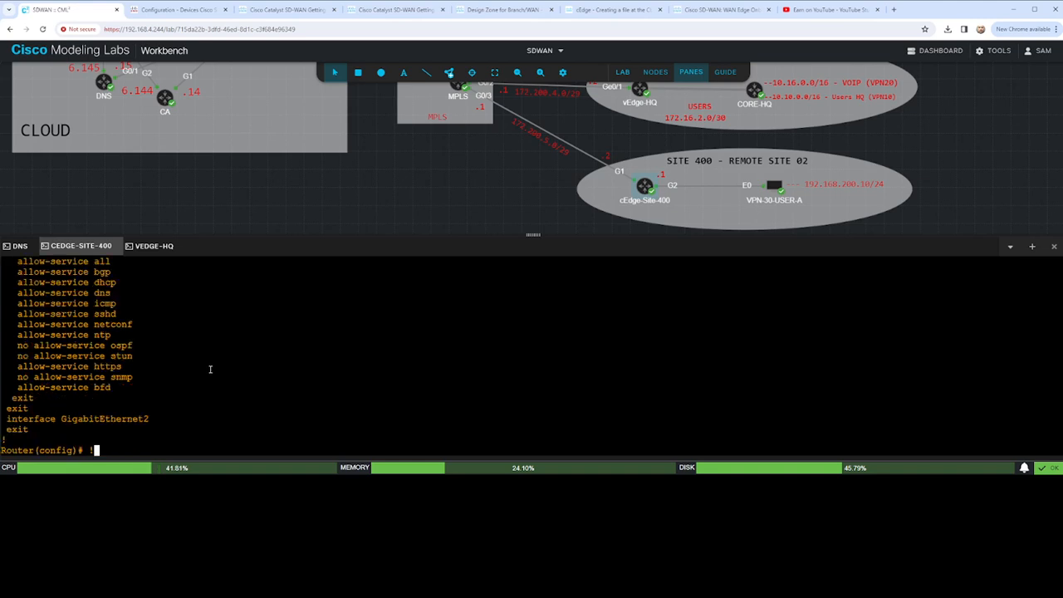
key(Return)
key(Return)
key(Return)
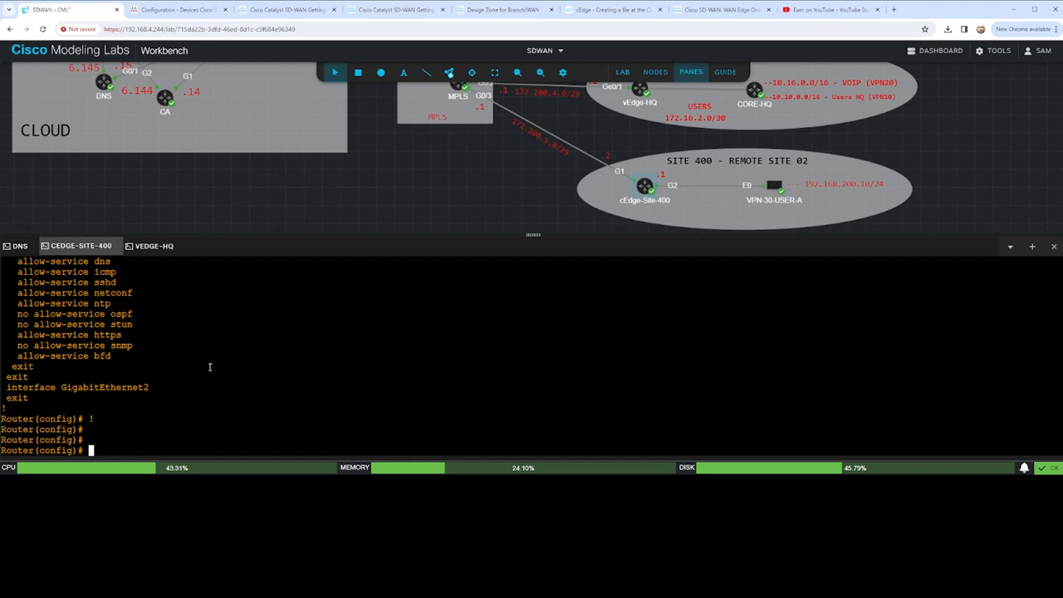
- Try to open a tunnel interface from system configuration mode on cEdge-Site-400
text(system)
key(Return)
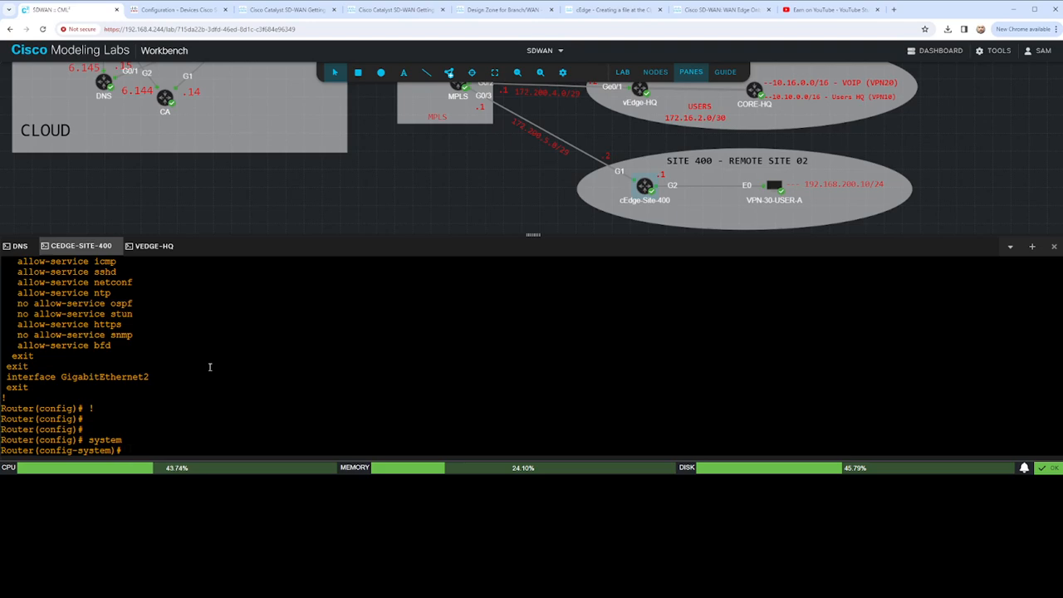
text(interfac)
key(Tab)
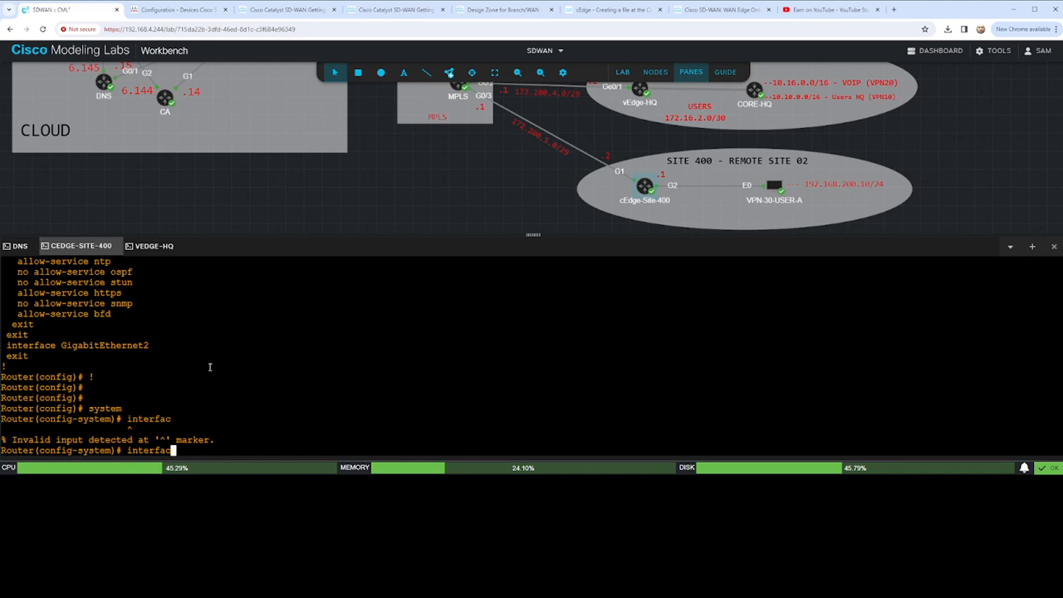
text(e tunn)
key(Tab)
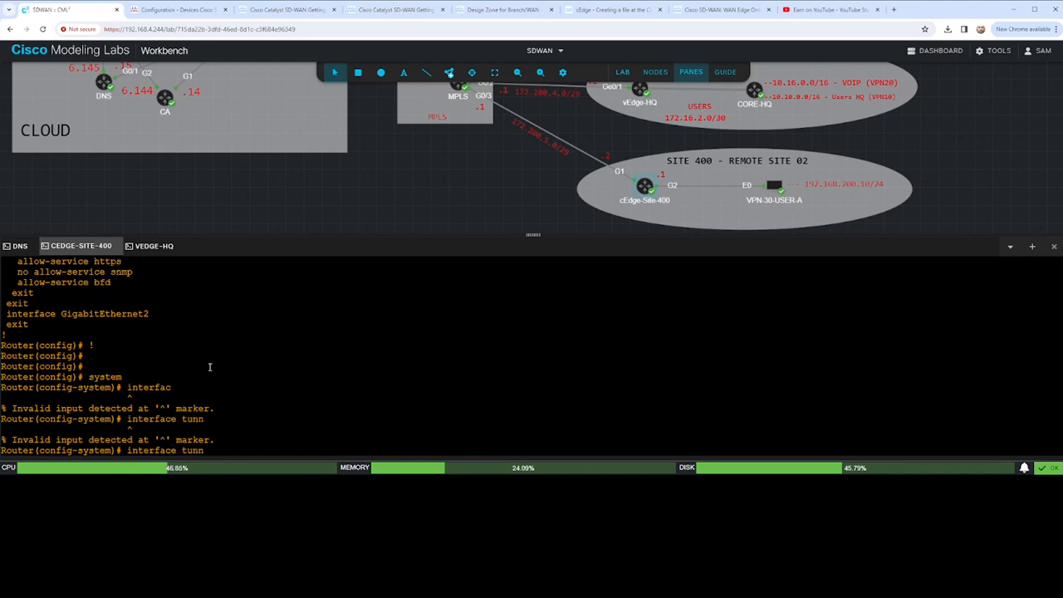
key(BackSpace)
key(BackSpace)
key(BackSpace)
key(BackSpace)
key(BackSpace)
key(BackSpace)
key(BackSpace)
key(BackSpace)
key(BackSpace)
key(BackSpace)
key(BackSpace)
key(BackSpace)
key(BackSpace)
key(BackSpace)
- Check the rejected host-name line, set the hostname to cEdge-Site-400 and try to commit the pending configuration
scroll(212, 366, up, 8)
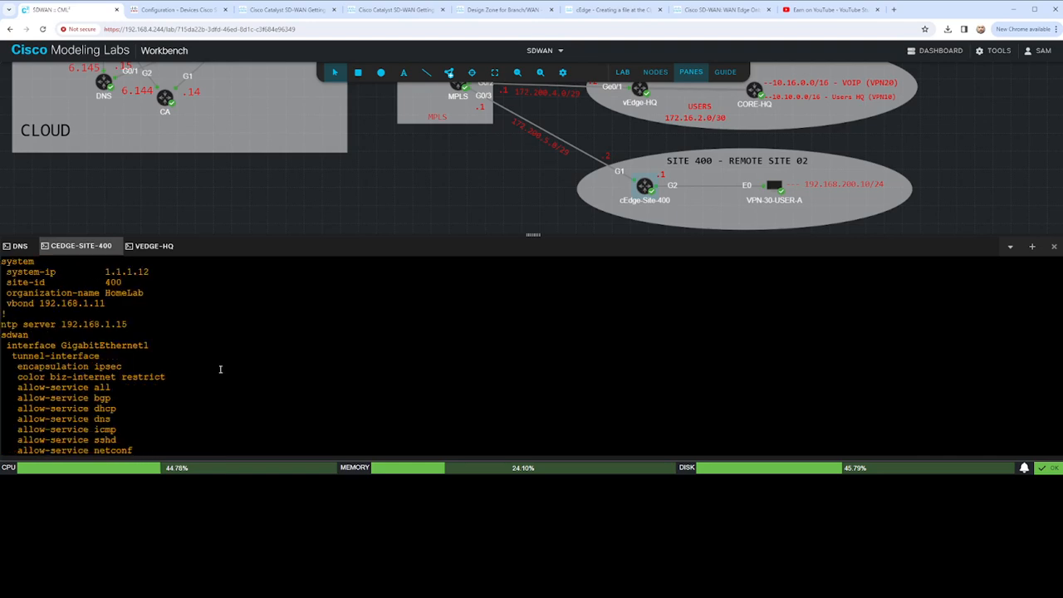
scroll(220, 368, up, 5)
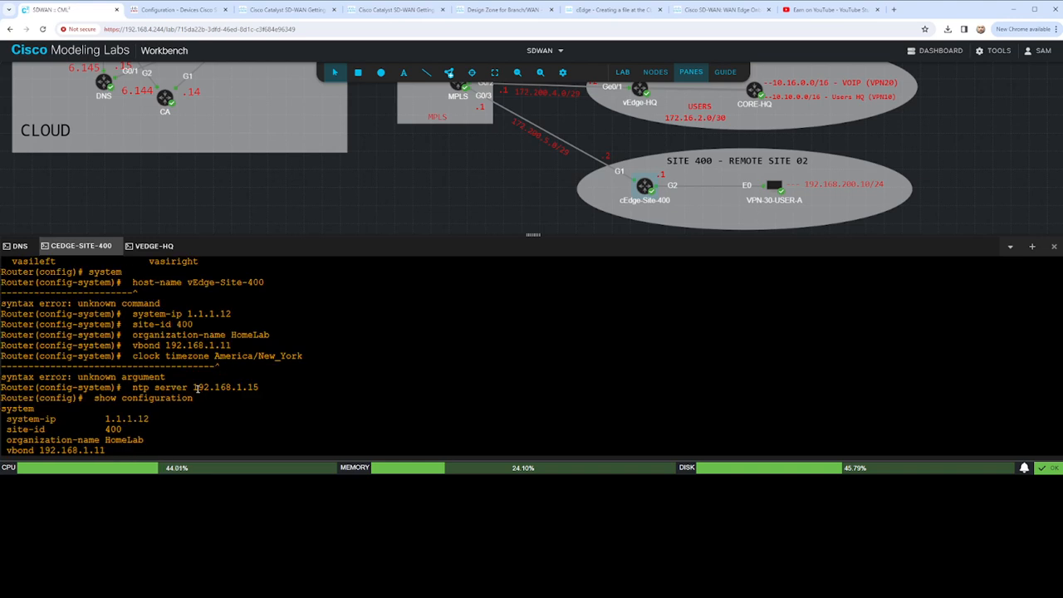
scroll(197, 387, down, 13)
text(host)
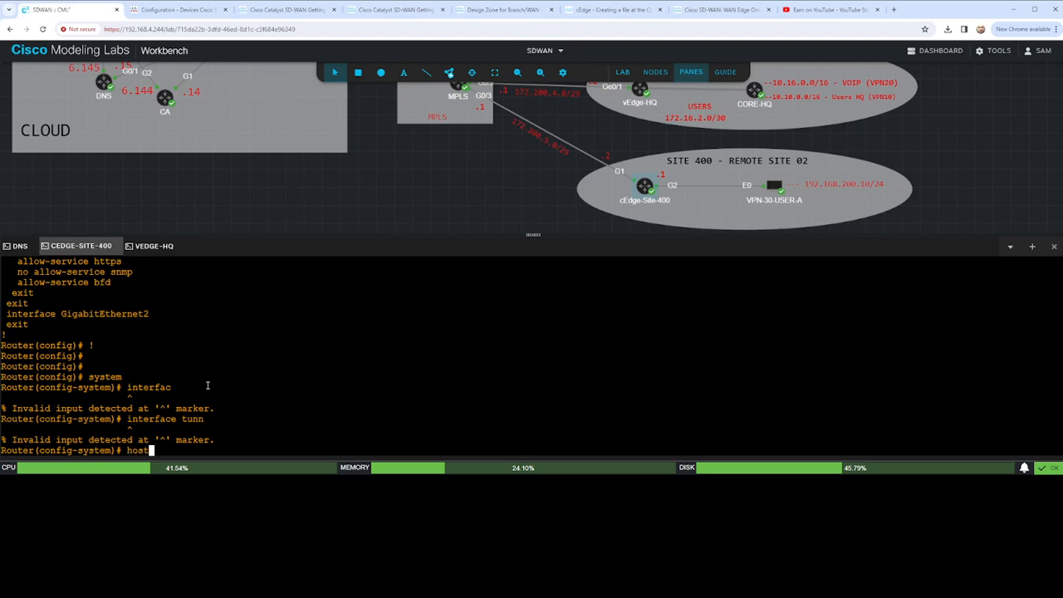
text(name c)
key(BackSpace)
key(BackSpace)
text(CcEdge-Site-400)
key(Return)
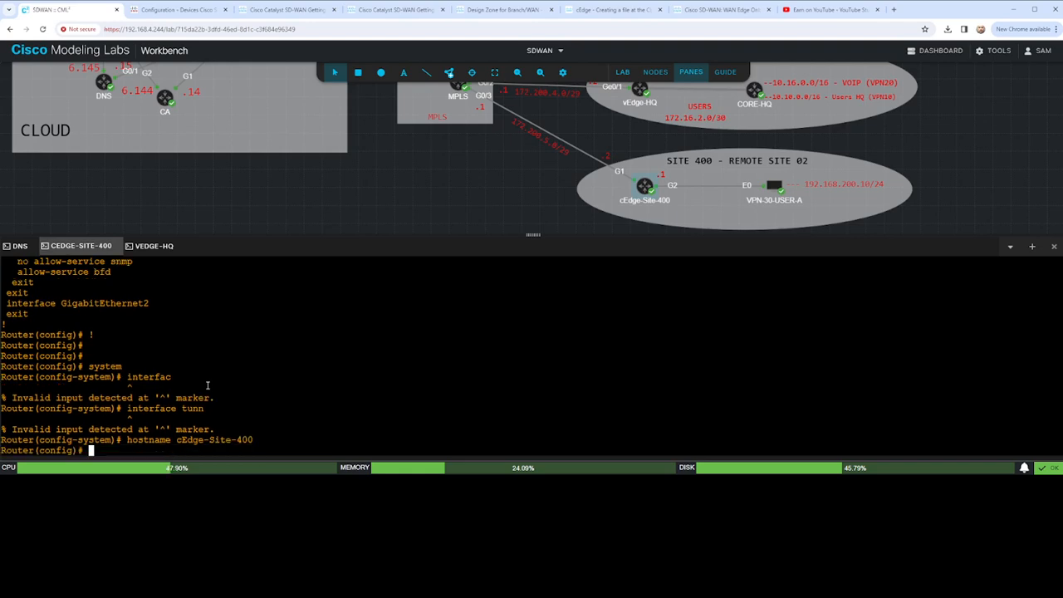
text(commit)
key(Return)
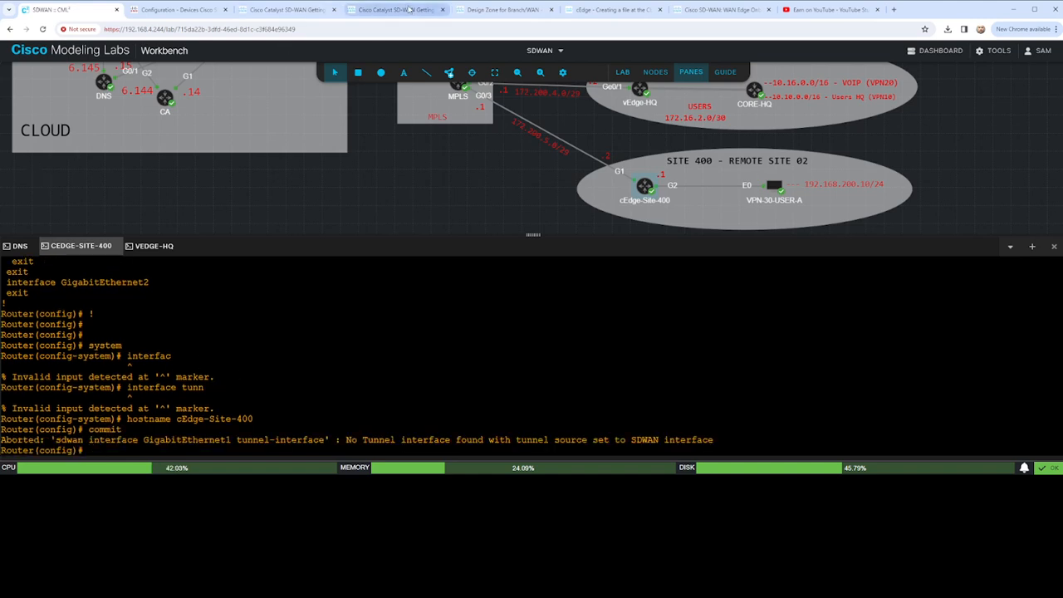
- Consult the guide's tunnel configuration example and return to the cEdge-Site-400 console
click(384, 10)
click(279, 269)
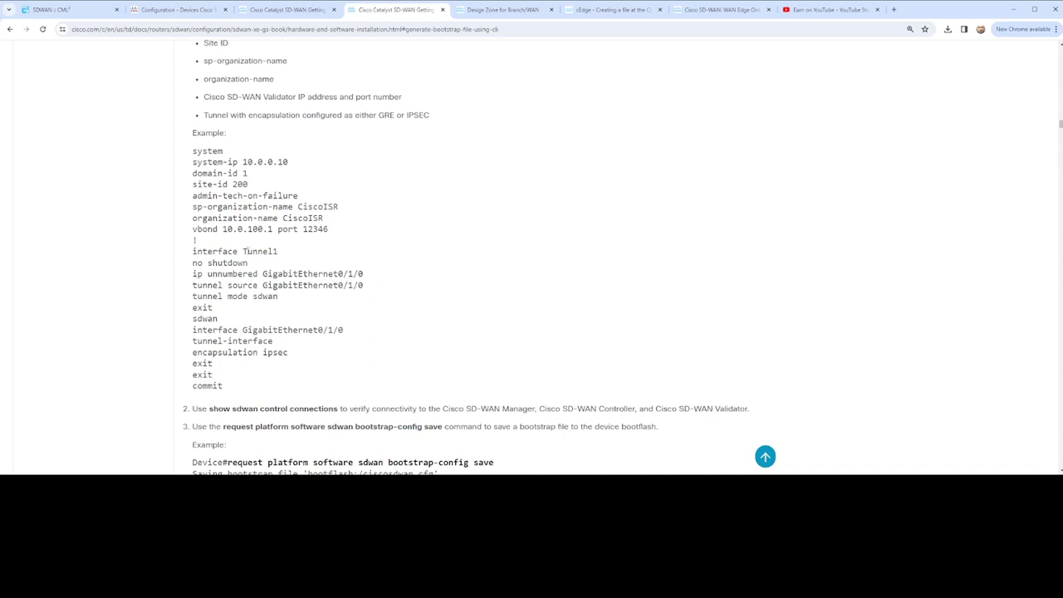
click(62, 10)
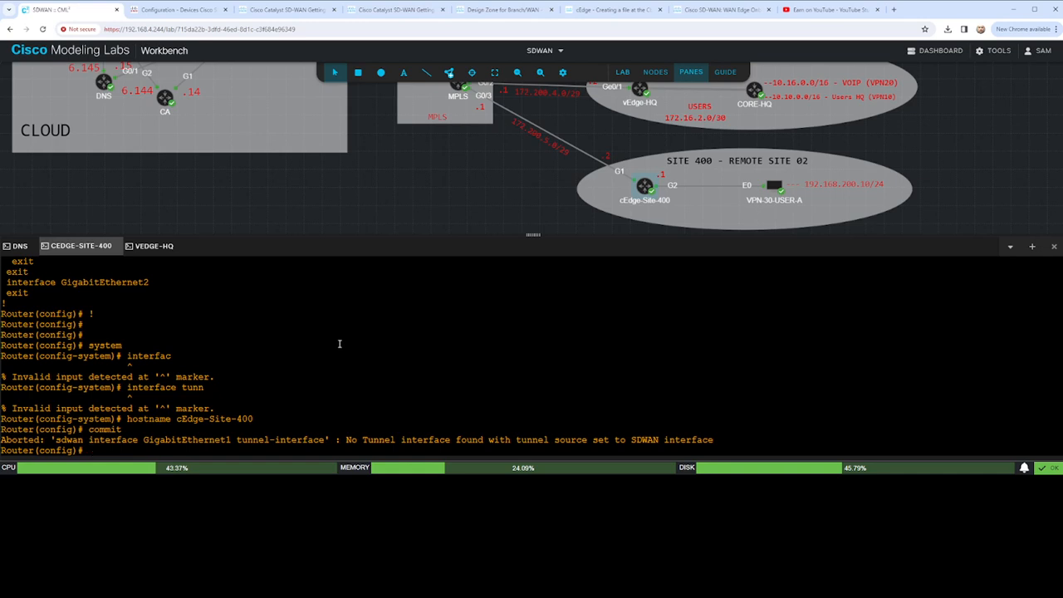
- Exit configuration mode on the router without committing the pending changes
text(exit)
key(Return)
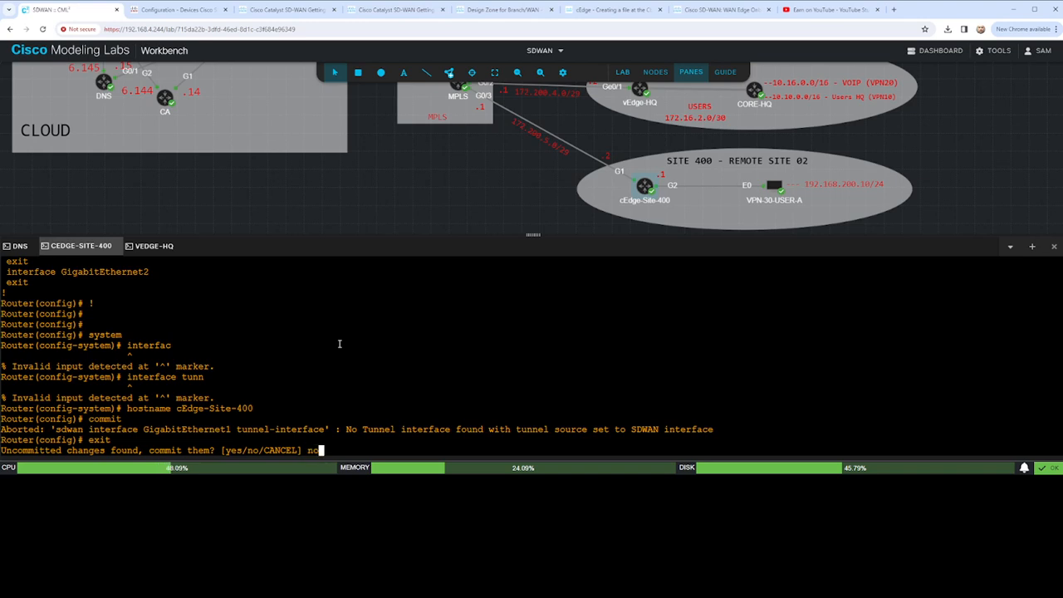
text(no)
key(Return)
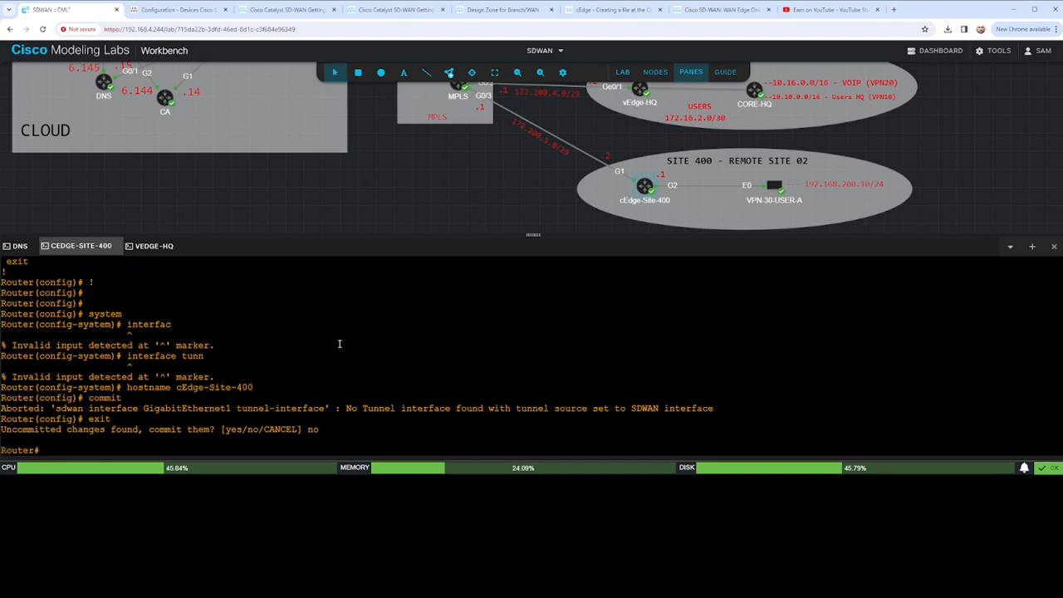
- Display the system section of the router's running configuration
text(sho run)
key(Tab)
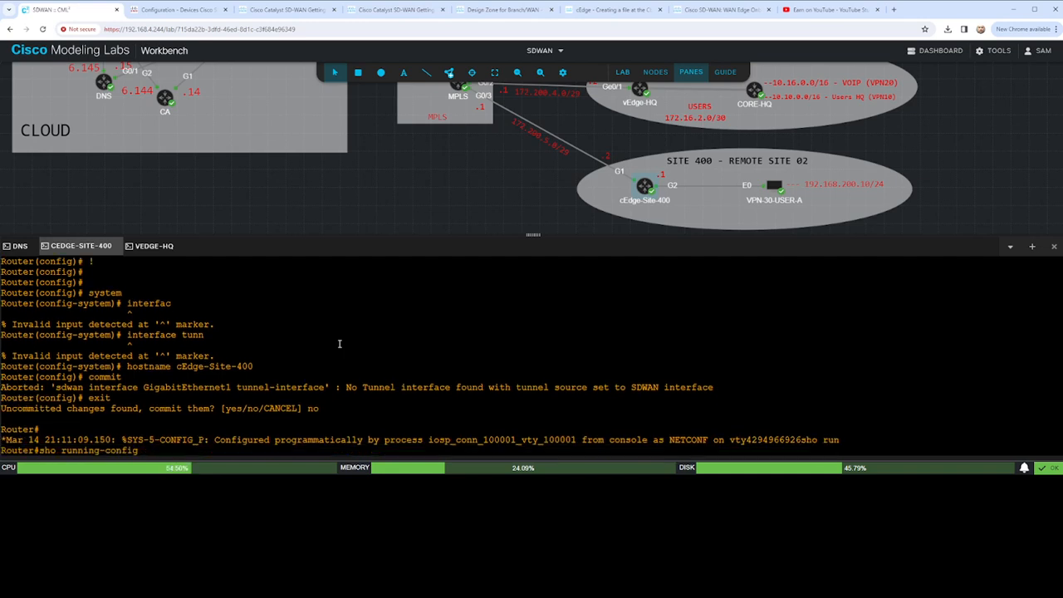
text(slyste)
key(BackSpace)
key(BackSpace)
key(BackSpace)
key(BackSpace)
key(BackSpace)
text(ystem)
key(Return)
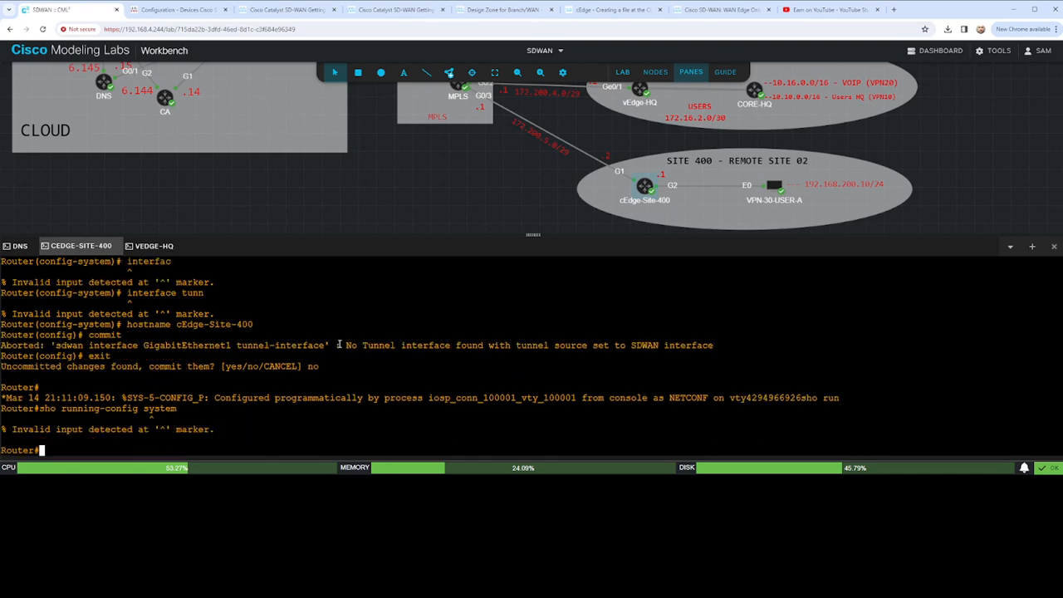
text(sho run | sy)
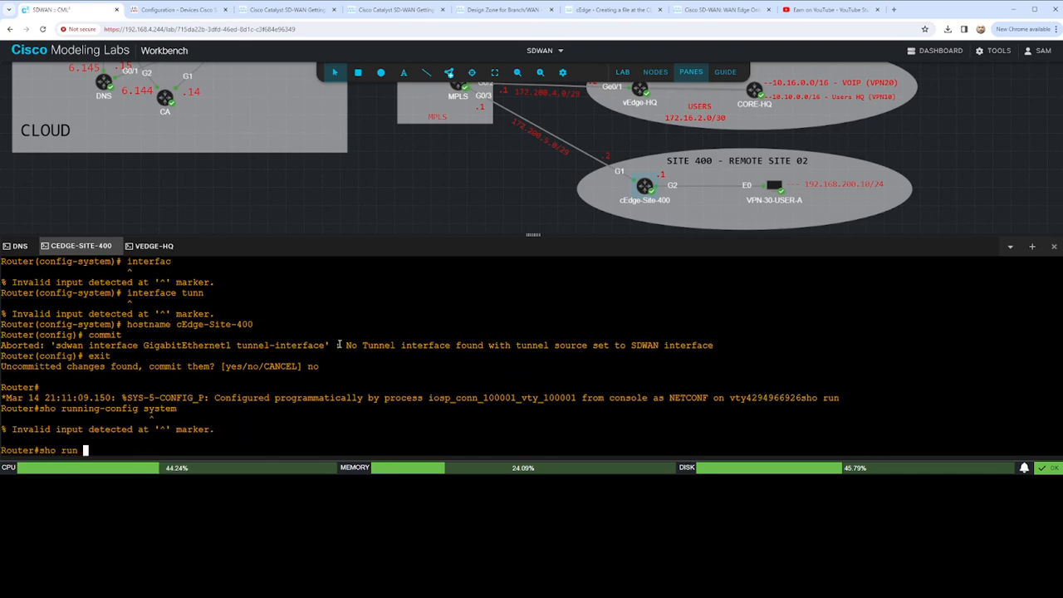
key(BackSpace)
key(BackSpace)
text(s st)
key(BackSpace)
text(ystem)
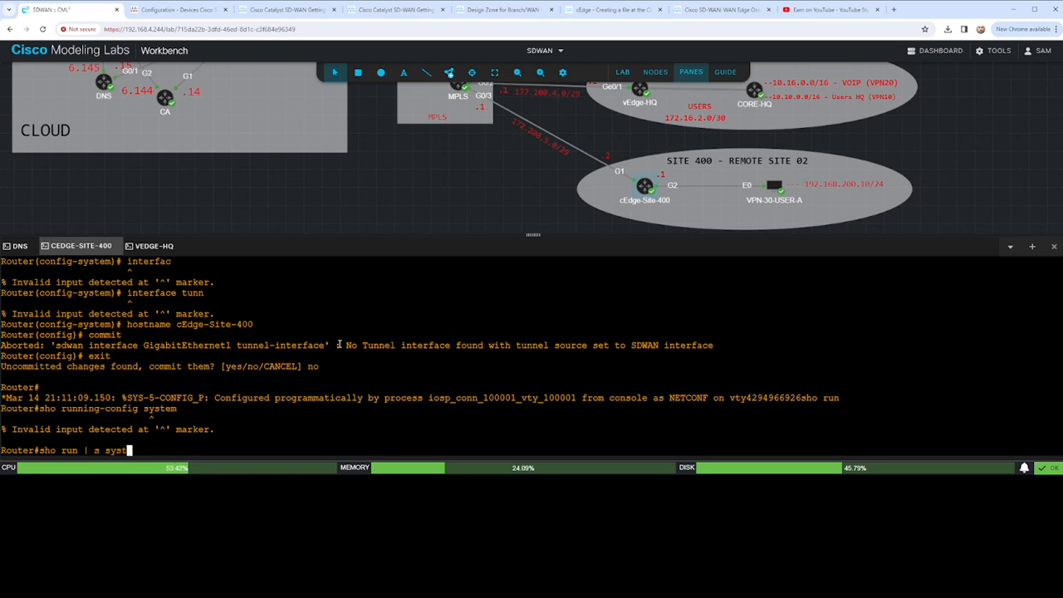
key(Return)
- Enter transaction configuration mode with config-transaction on the router
text(conf t)
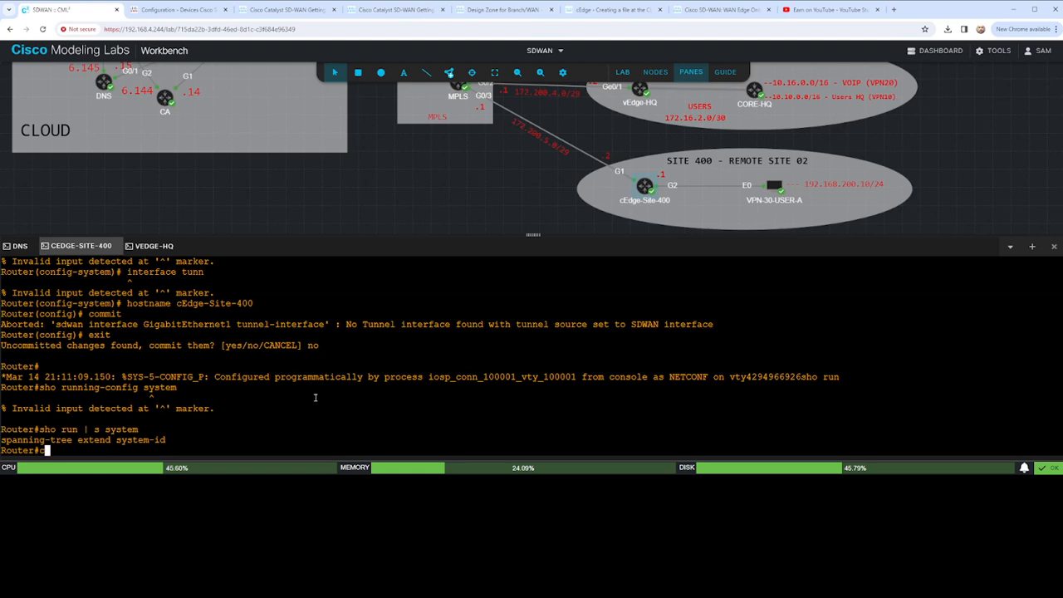
key(Return)
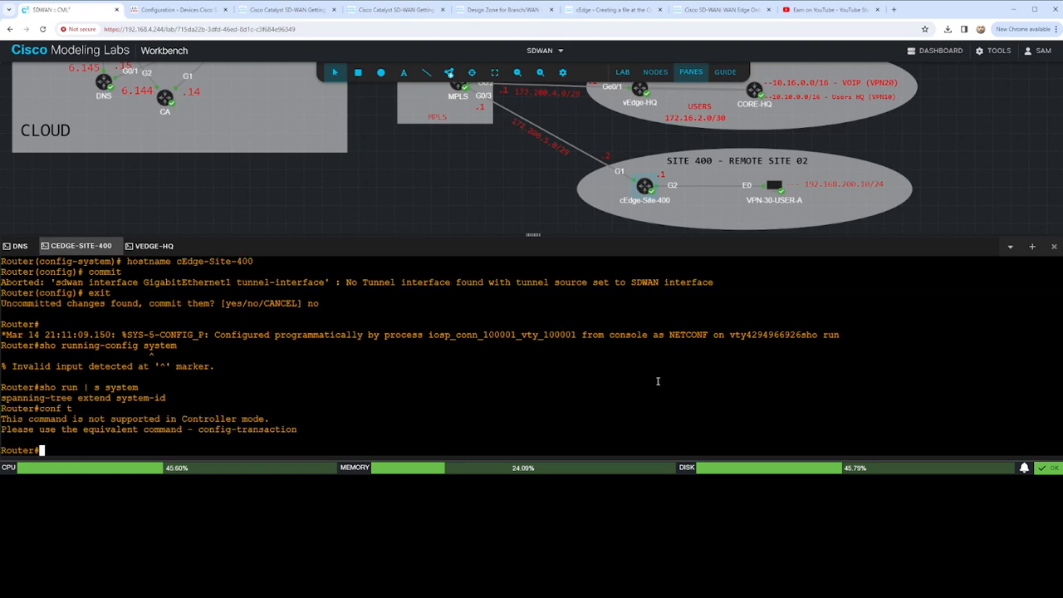
text(config-tran)
key(Tab)
key(Return)
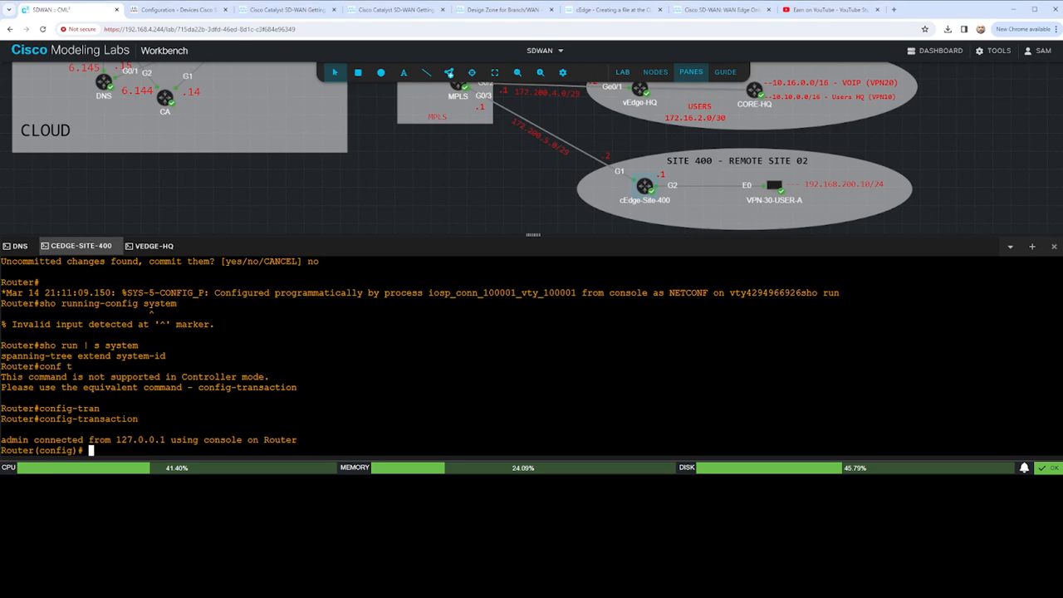
- Paste and commit the system block with system-ip 1.1.1.11, site-id 100, organization-name HomeLab, vbond 192.168.1.11 and NTP server 192.168.1.15
text(system)
key(Return)
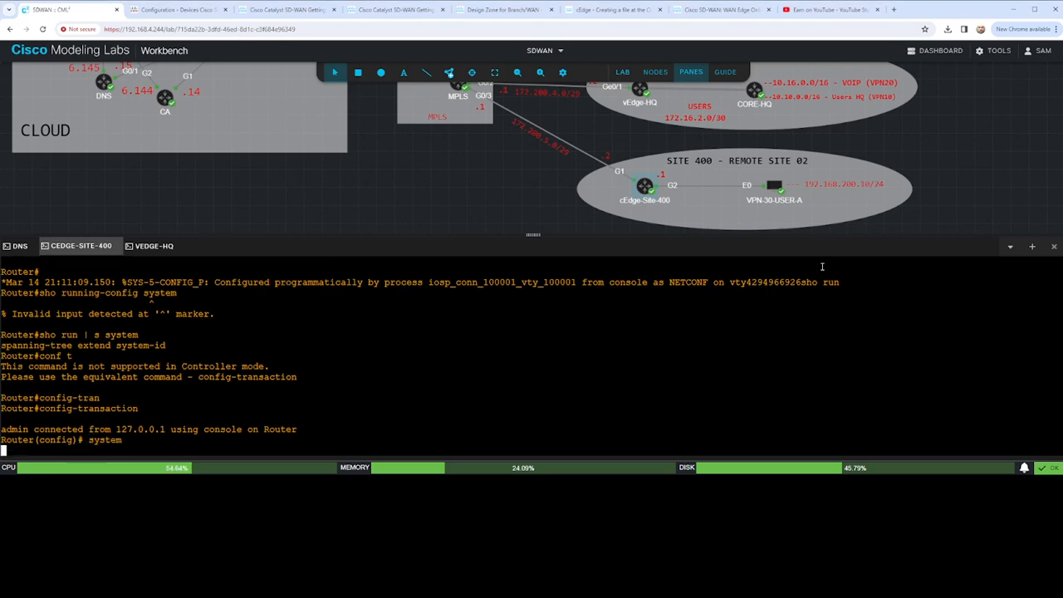
text(host-name cEdge-Site-400  system-ip 1.1.1.11  site-id 100  organization-name HomeLab  vbond 192.168.1.11  clock timezone America/New_York ntp server 192.168.1.15  show configuration  commit)
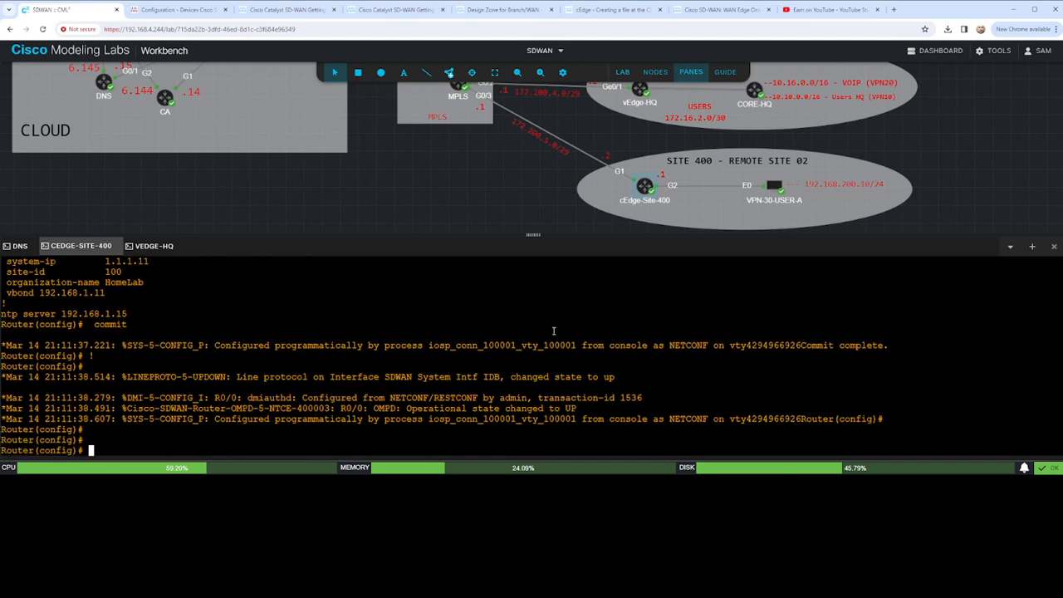
- Set the router's hostname to cEdge-Site-400
text(hostname cEdge)
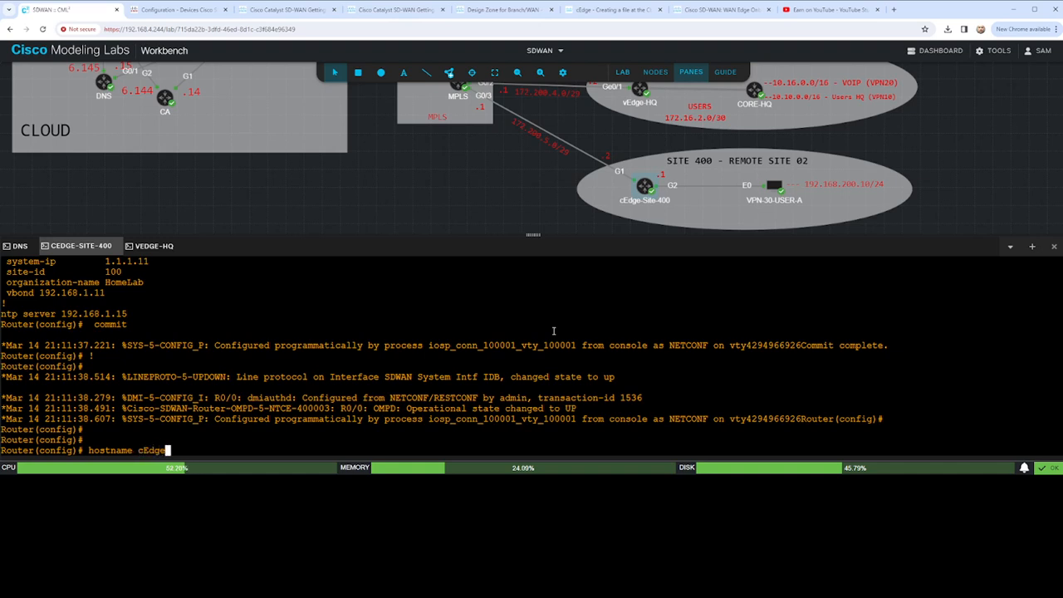
text(-Site-400)
key(Return)
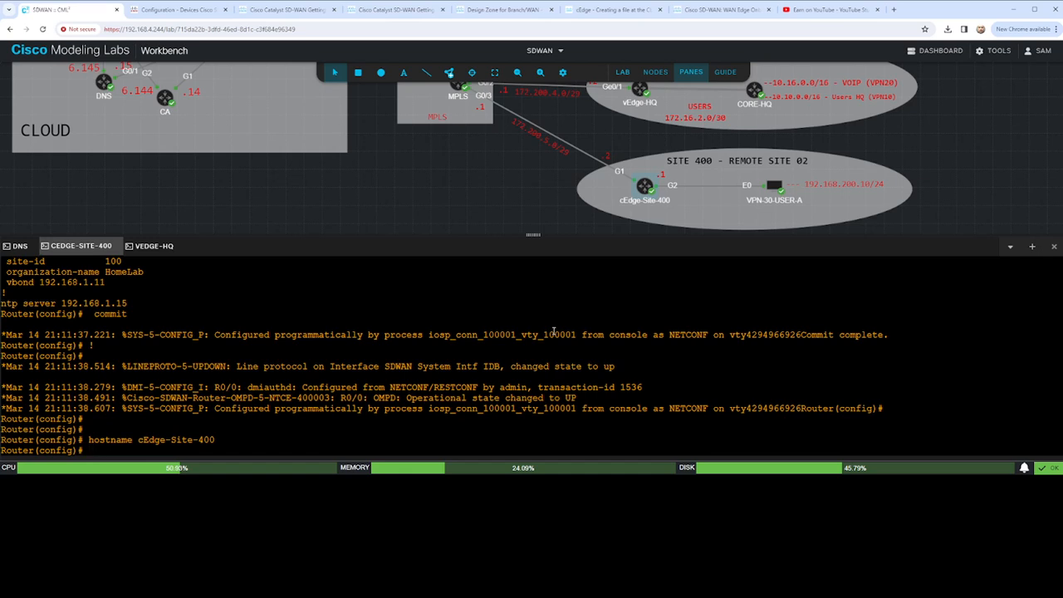
- Commit the hostname change on the router
text(commit)
key(Return)
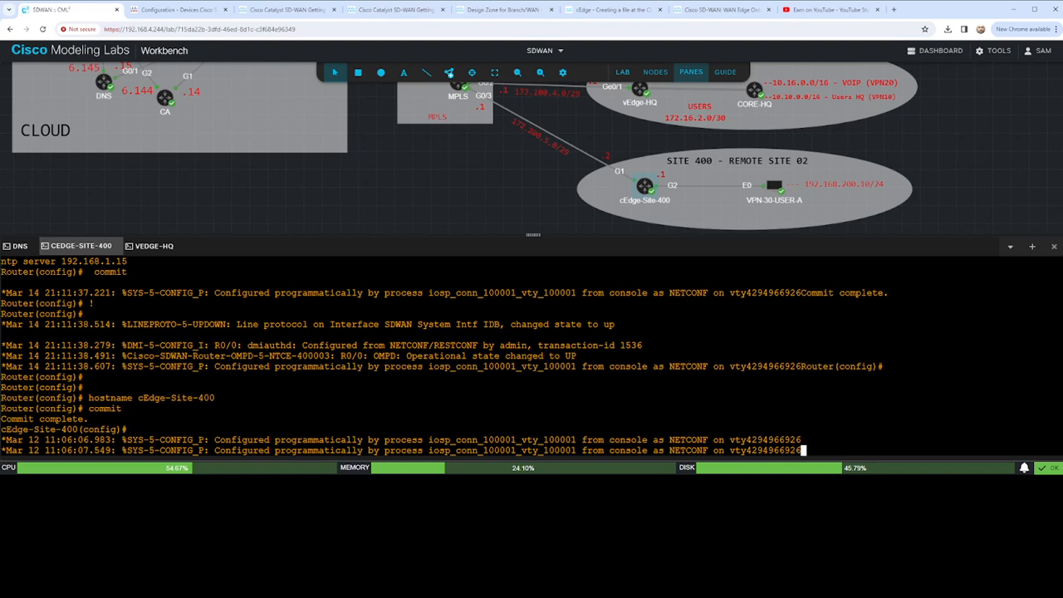
key(Return)
key(Return)
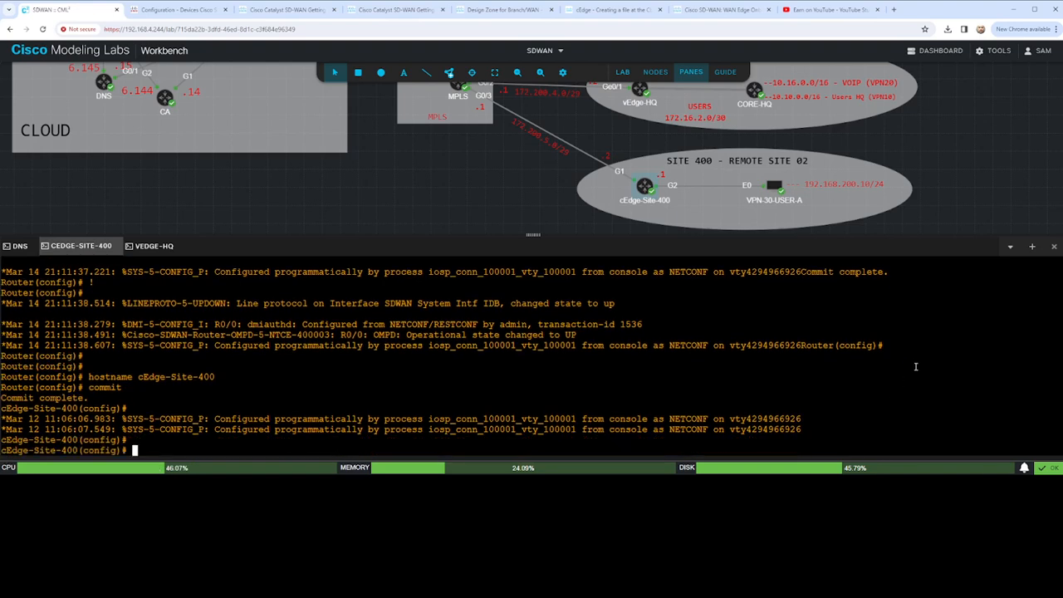
- List the interface types the router accepts and check the Tunnel example in the Cisco bootstrap guide
text(interface)
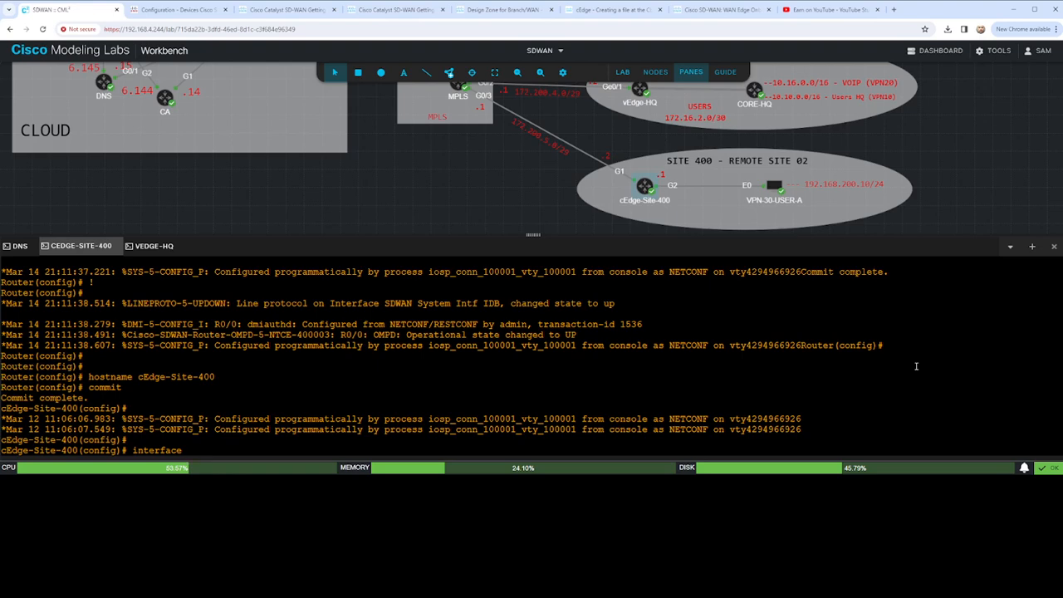
text( ?)
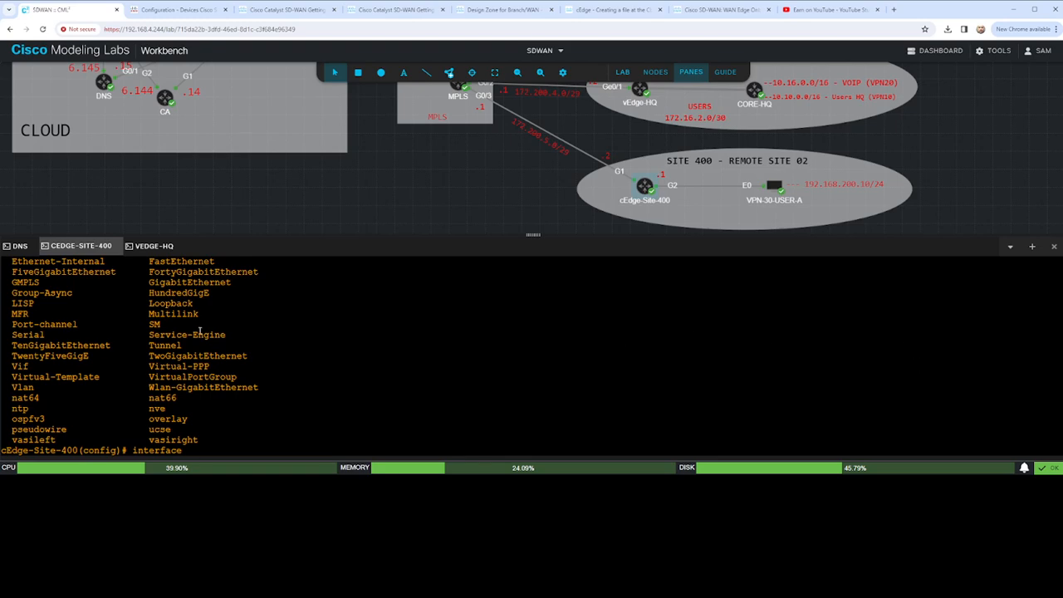
scroll(133, 382, up, 3)
scroll(63, 349, down, 3)
click(368, 9)
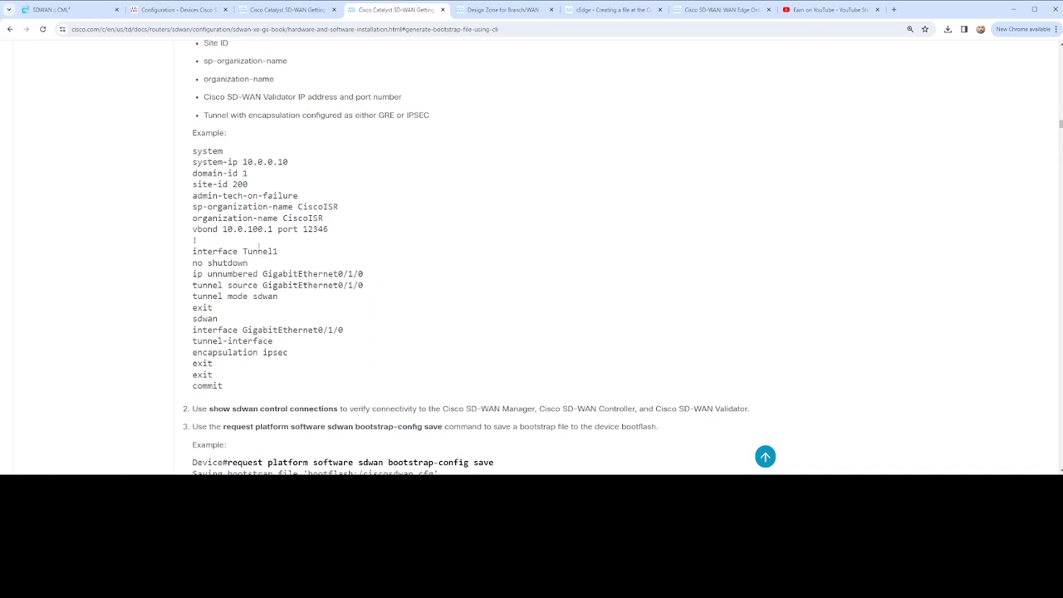
click(71, 9)
key(BackSpace)
key(BackSpace)
key(BackSpace)
key(BackSpace)
key(BackSpace)
key(BackSpace)
key(BackSpace)
key(BackSpace)
key(BackSpace)
key(BackSpace)
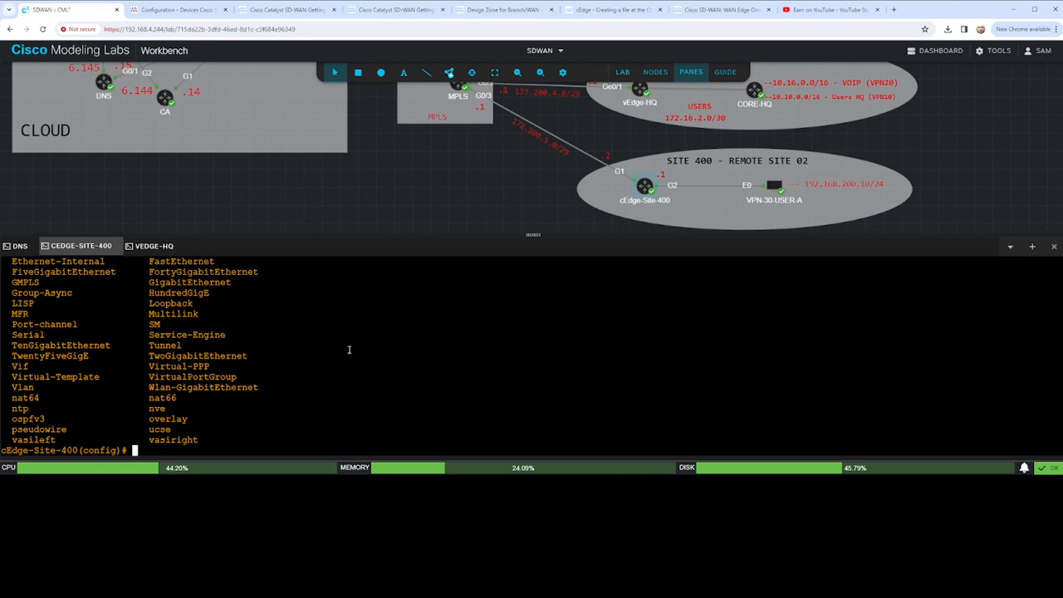
- Try to open the tunnel interface configuration with the command interface tunnel 1
key(Return)
key(Return)
key(Return)
text(interface)
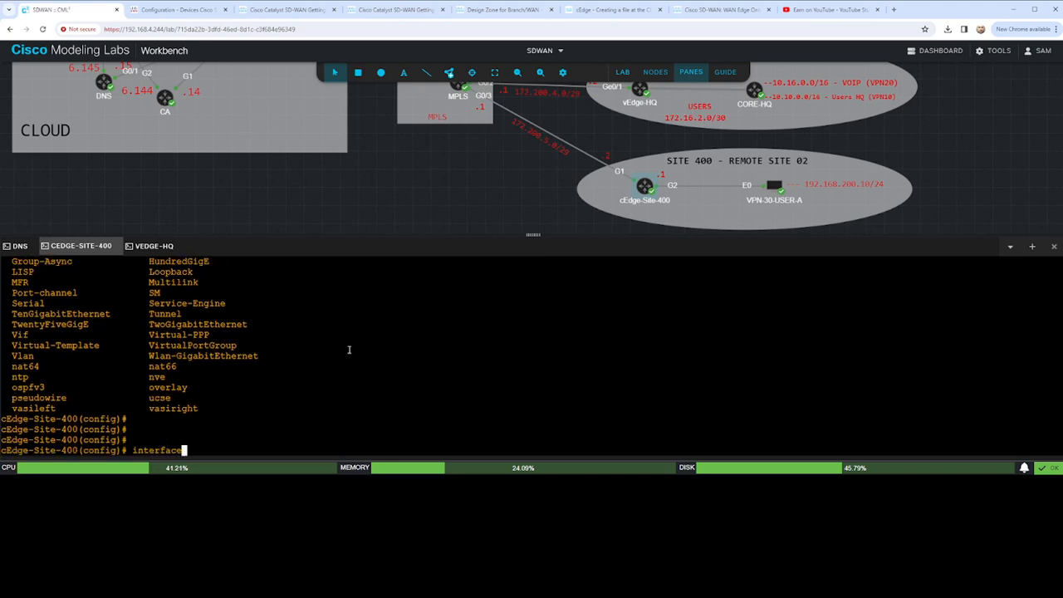
text( tunnel 1)
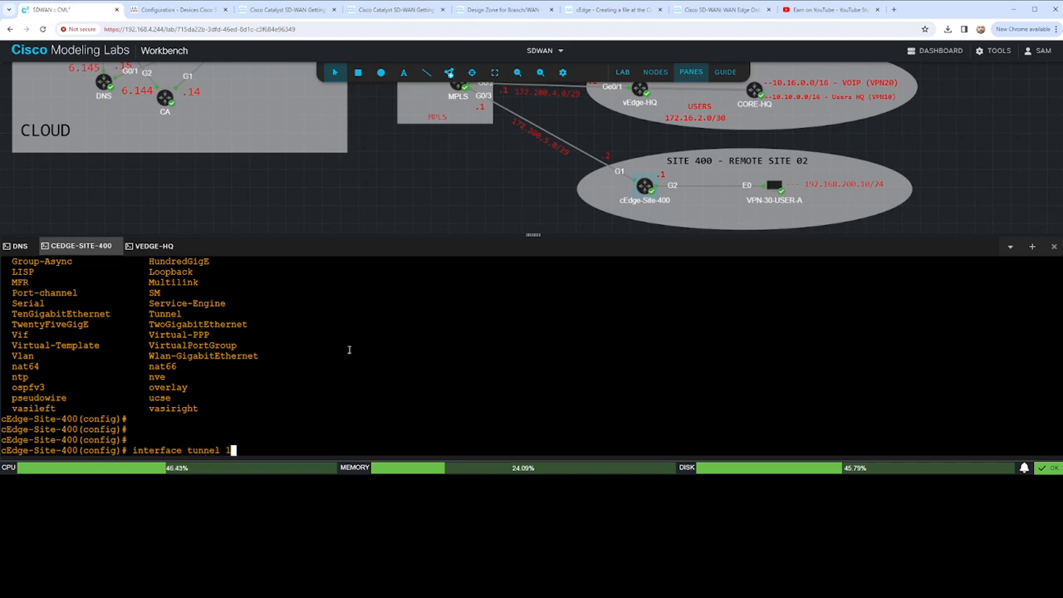
key(Return)
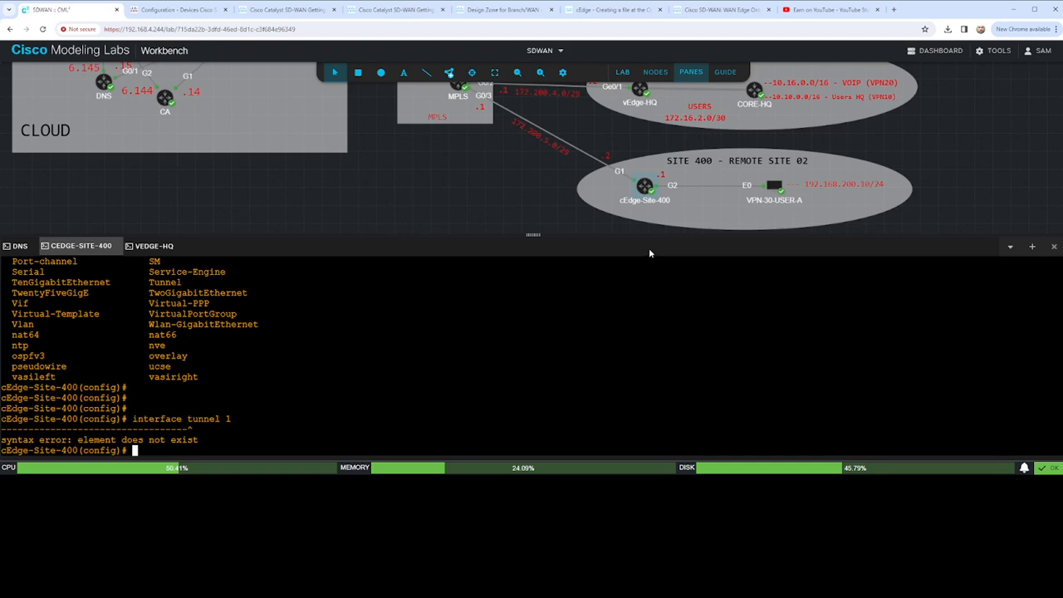
- Copy the interface Tunnel1 line from the Cisco guide's example and run it on the router
click(390, 10)
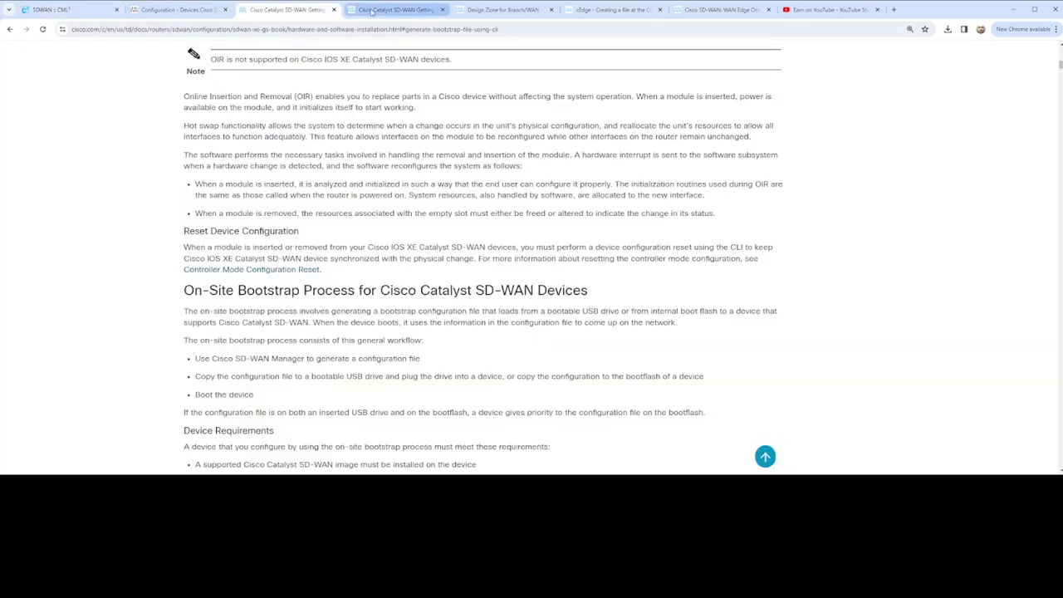
scroll(523, 283, down, 5)
scroll(522, 272, up, 4)
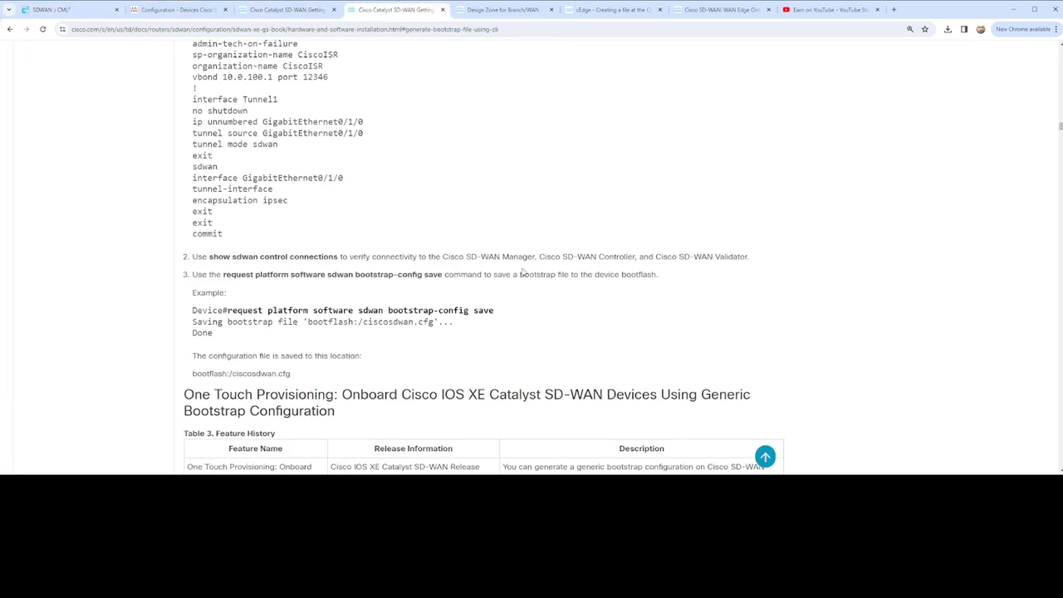
scroll(522, 269, up, 3)
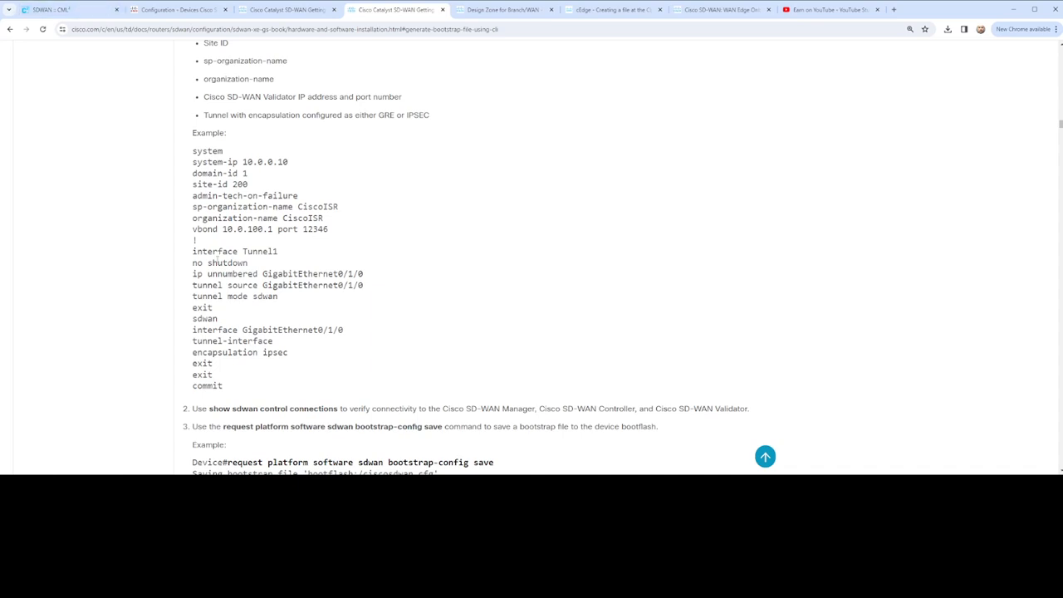
drag(191, 254, 293, 256)
key(ctrl+c)
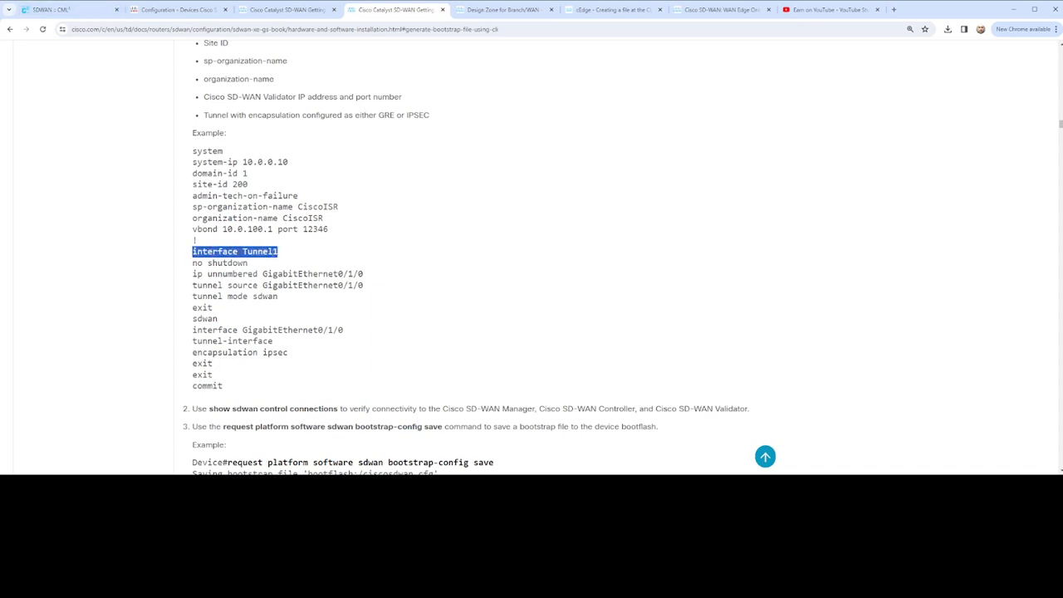
click(71, 9)
key(ctrl+v)
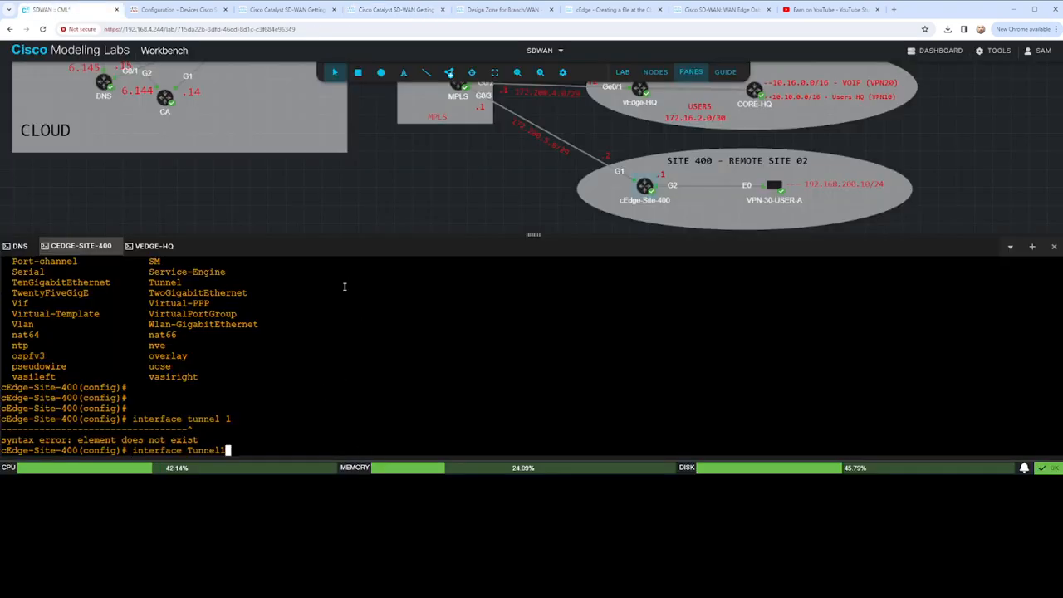
key(Return)
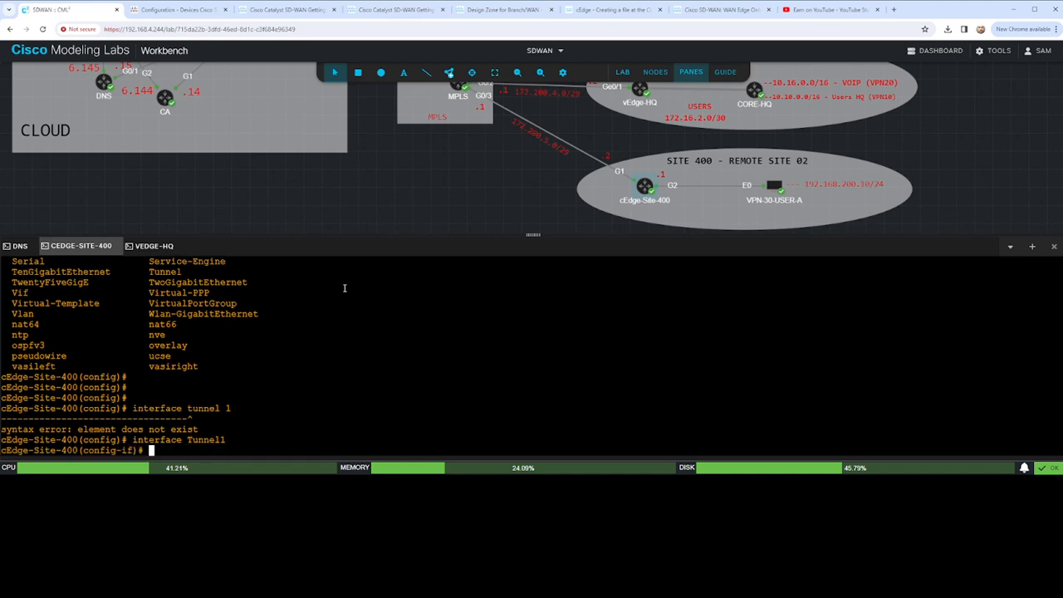
- Try to make Tunnel1 borrow its address with ip unumbered g1 and ip unumbered GigabitEthernet1
text(ip unnumbered g1)
key(Return)
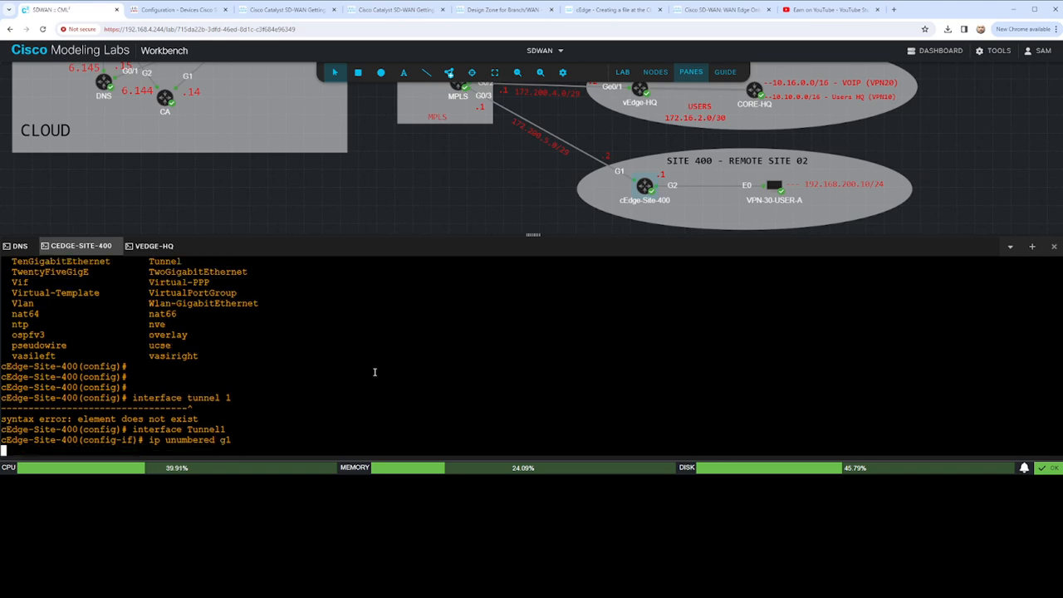
text(ip )
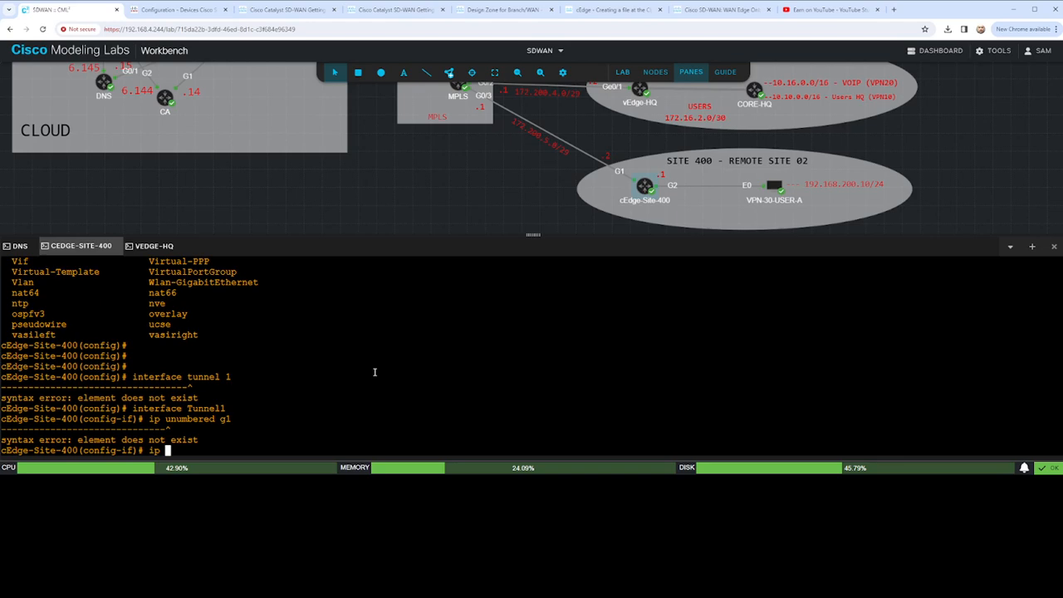
text(unnumbered GigabitEthernet)
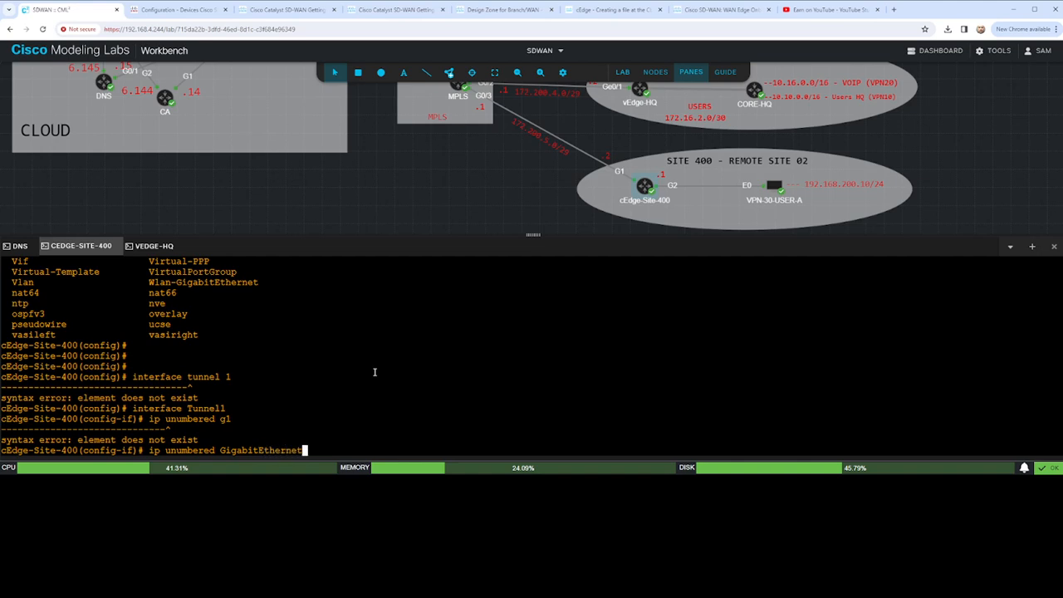
text(1)
key(Return)
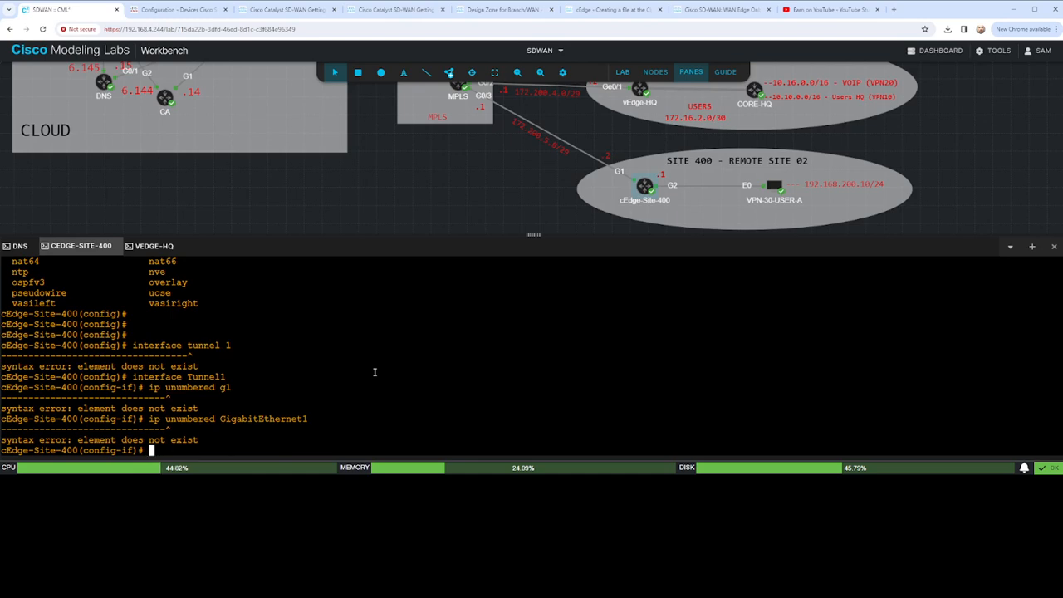
- List the available ip subcommands and copy the ip unnumbered GigabitEthernet0/1/0 line from the Cisco guide's example
text(ip ?)
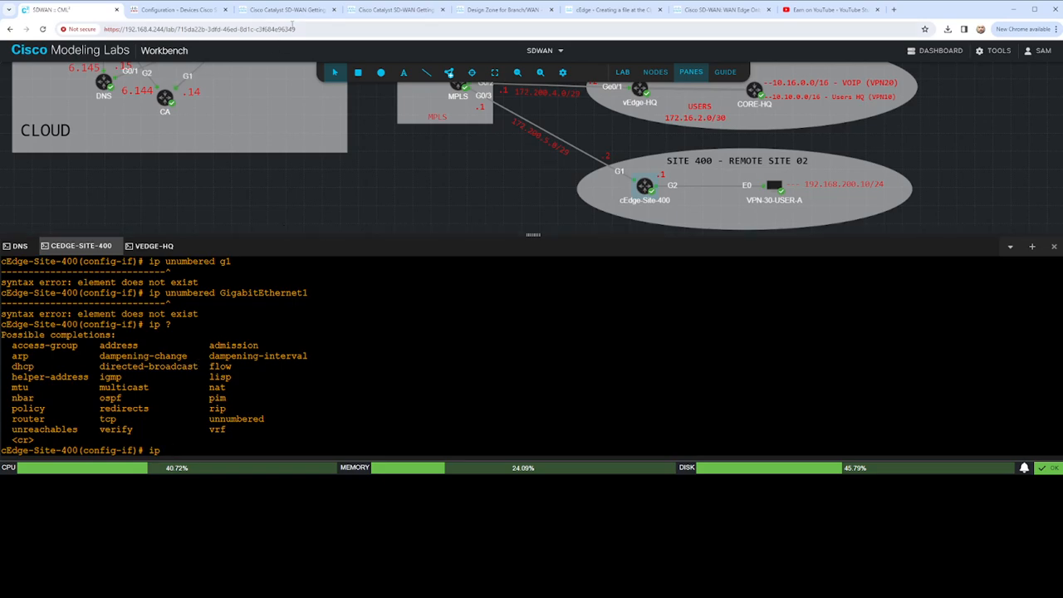
click(362, 15)
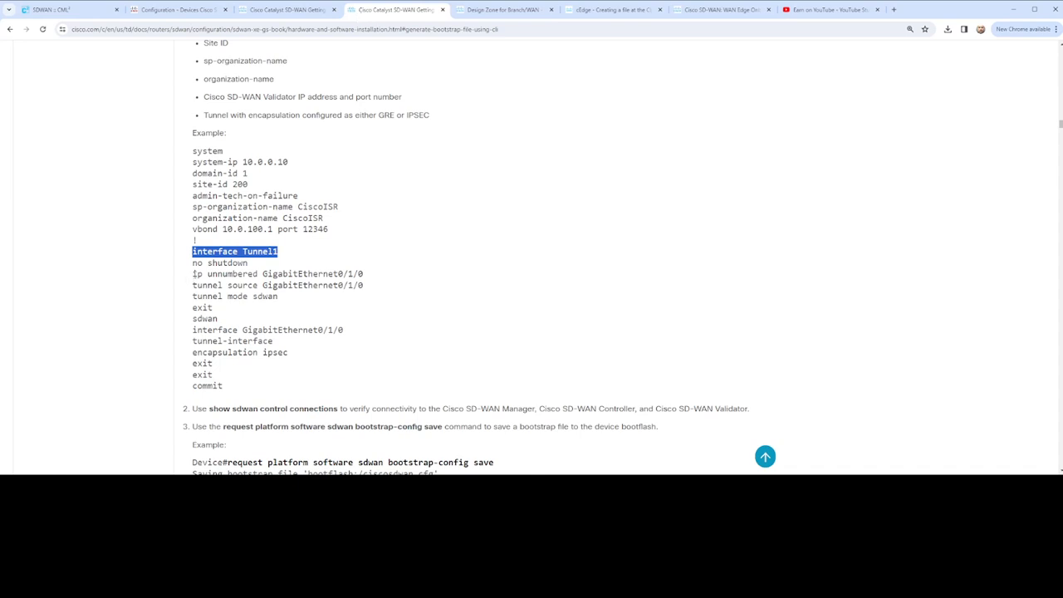
drag(194, 274, 370, 276)
key(ctrl+c)
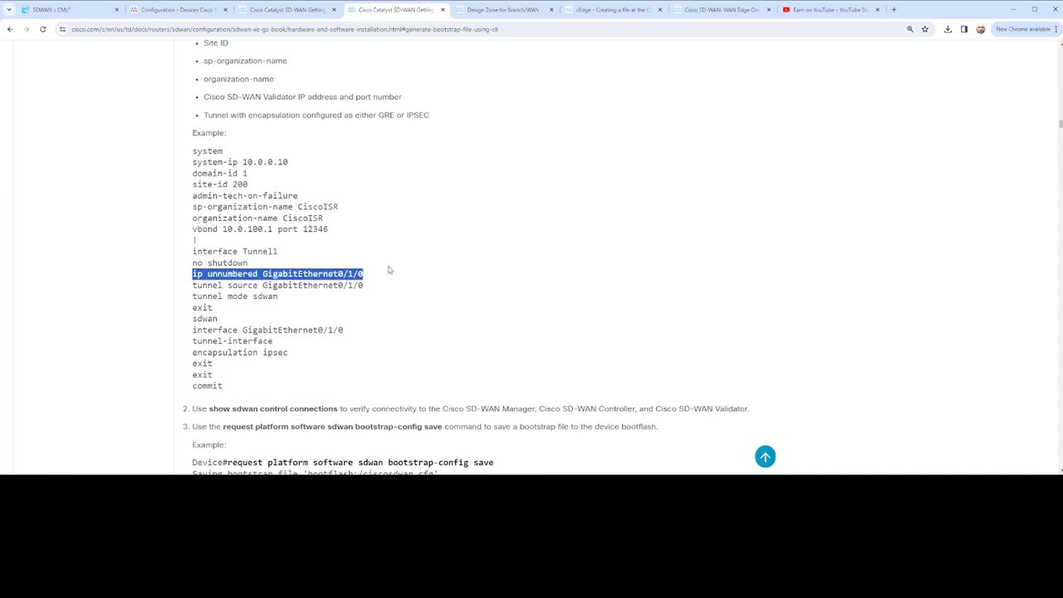
click(67, 10)
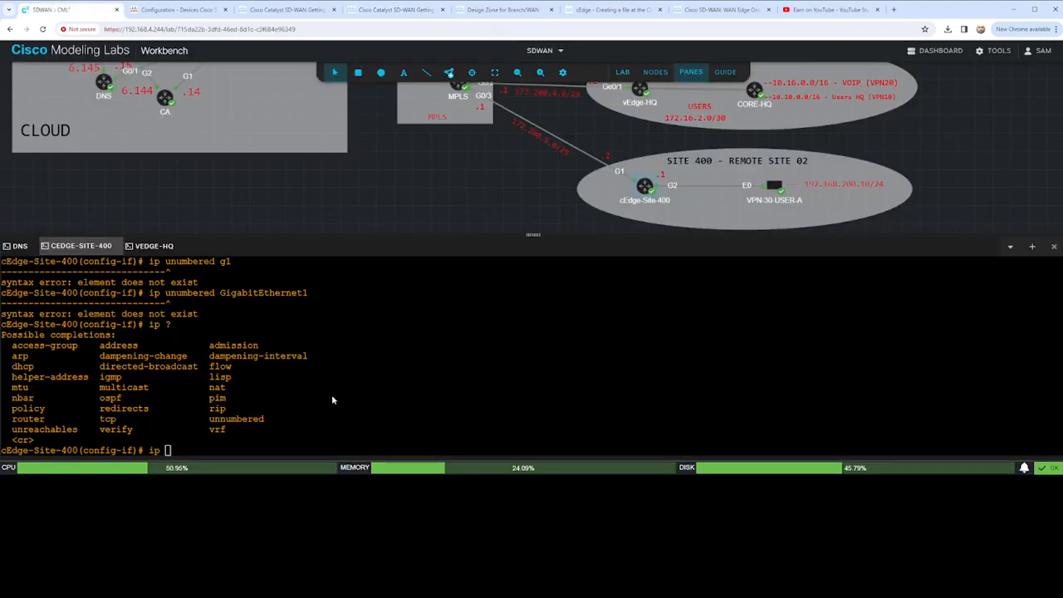
- Clear the partial ip command and enable Tunnel1 with no shut
key(BackSpace)
key(BackSpace)
text(no shut)
key(Return)
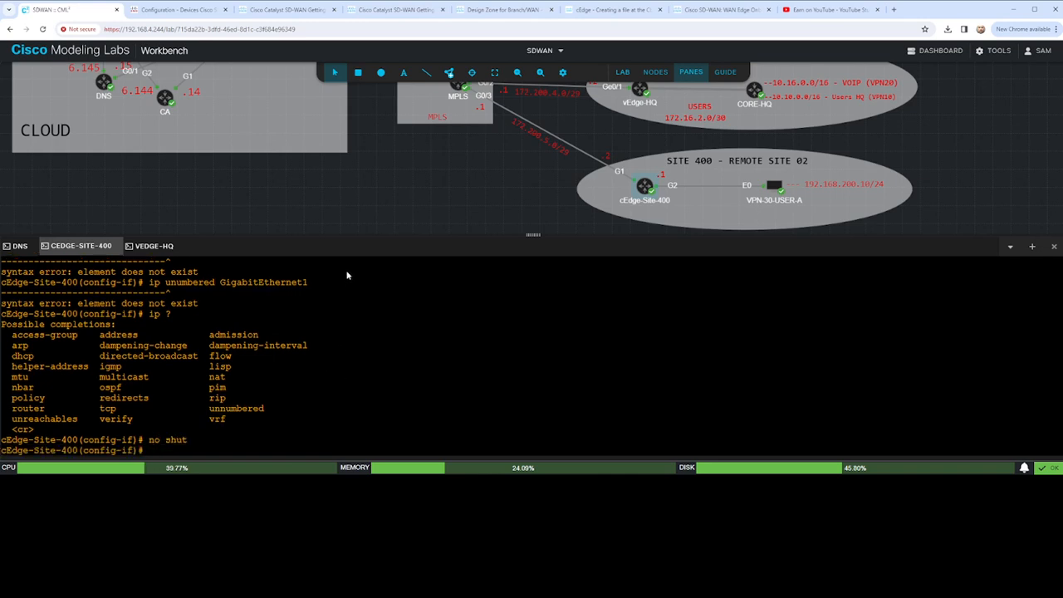
- Paste the ip unnumbered line into Tunnel1's configuration and reissue it with GigabitEthernet1 as the interface
key(ctrl+v)
key(Return)
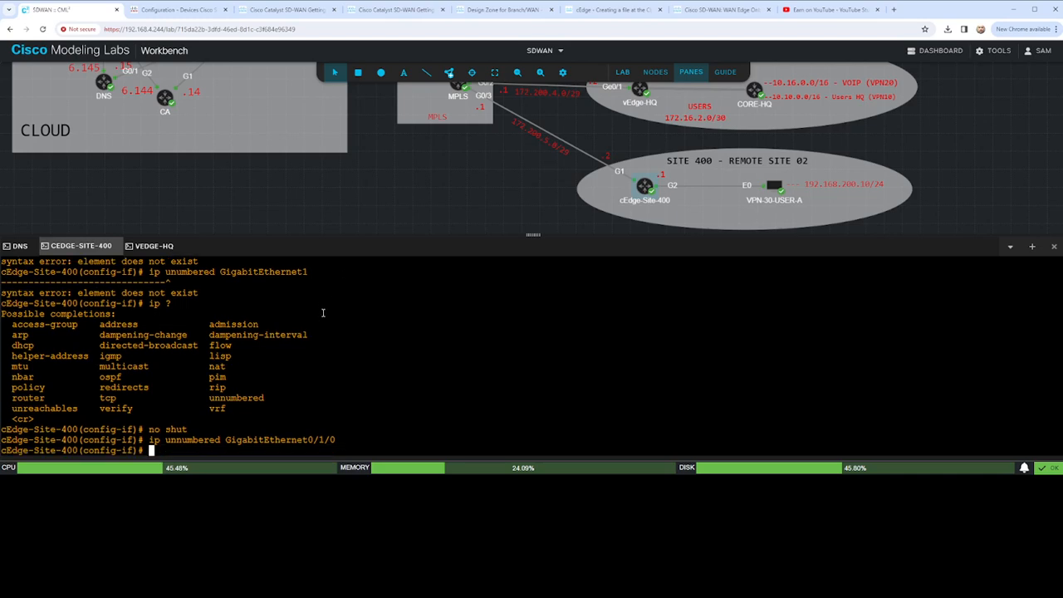
key(Up)
key(BackSpace)
key(BackSpace)
key(BackSpace)
key(BackSpace)
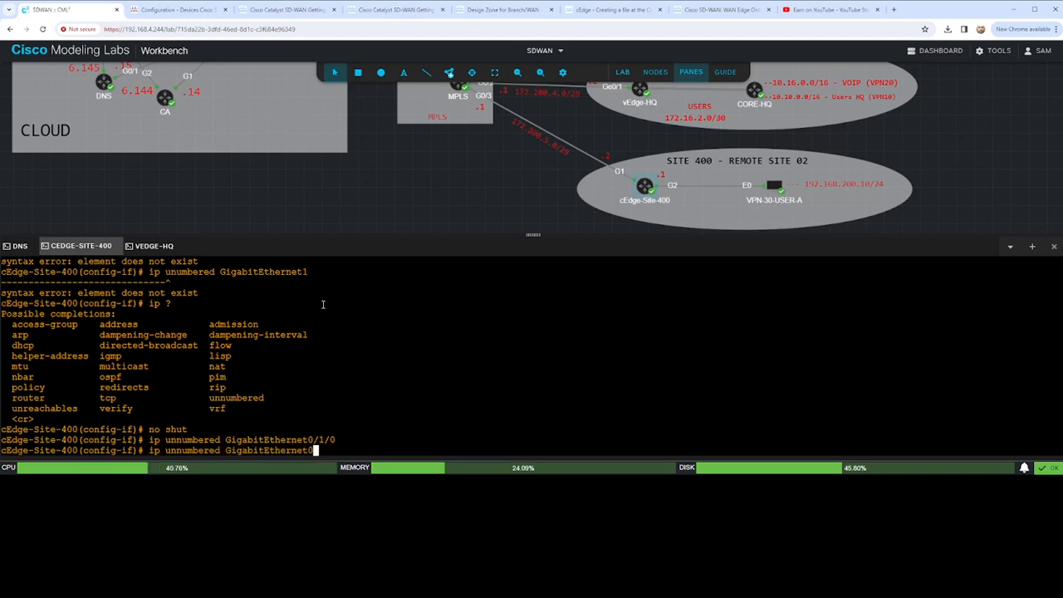
key(BackSpace)
text(1)
key(Return)
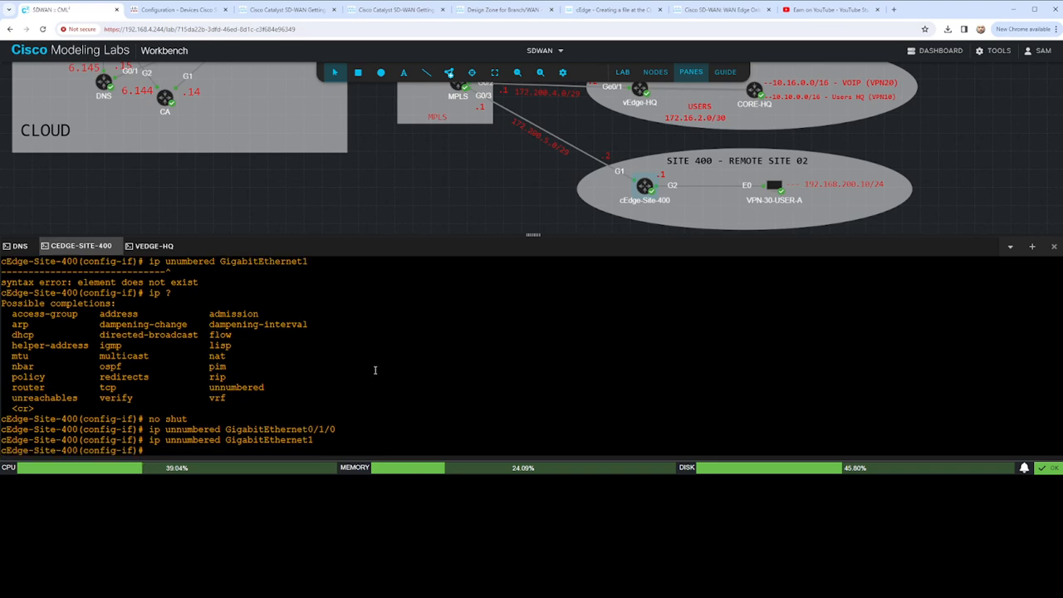
- Set Tunnel1's tunnel source to GigabitEthernet1
text(tunnel source Gigabit)
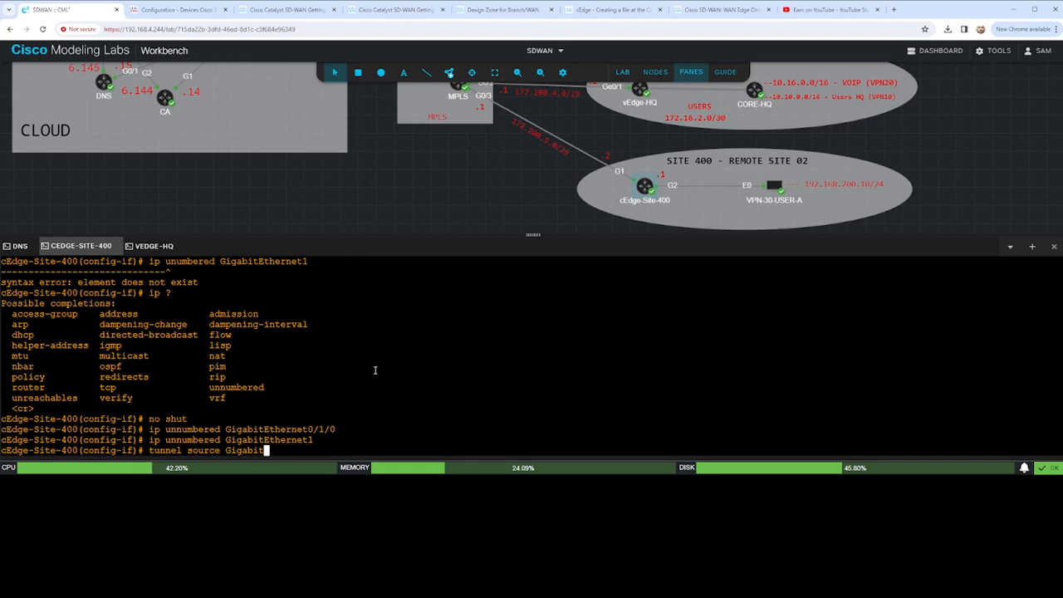
text(Ethernet1)
key(Return)
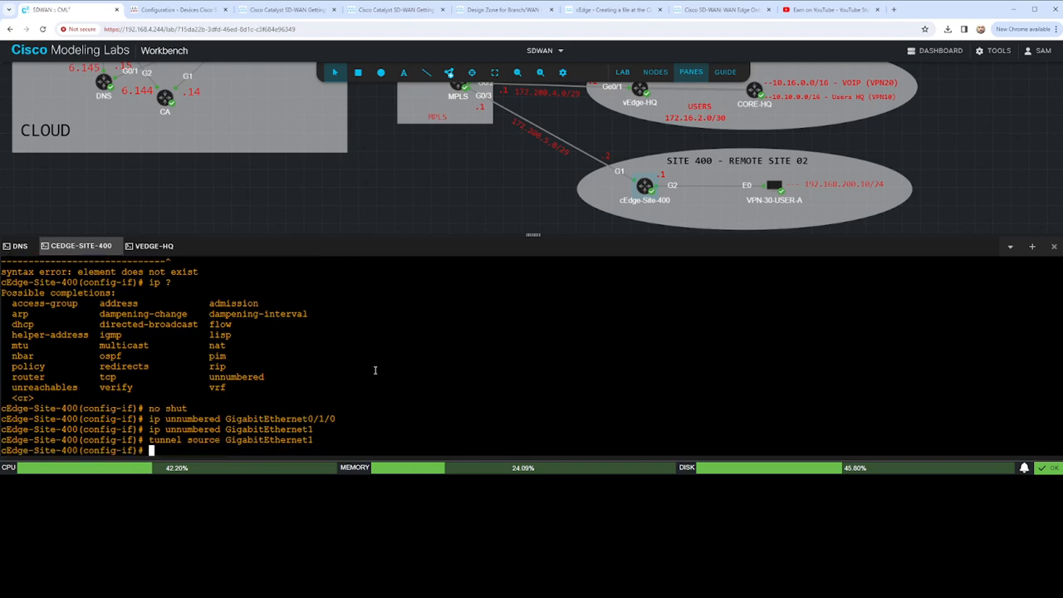
- Set Tunnel1's tunnel mode to sdwan
text(tunnel mode sdwan)
key(Return)
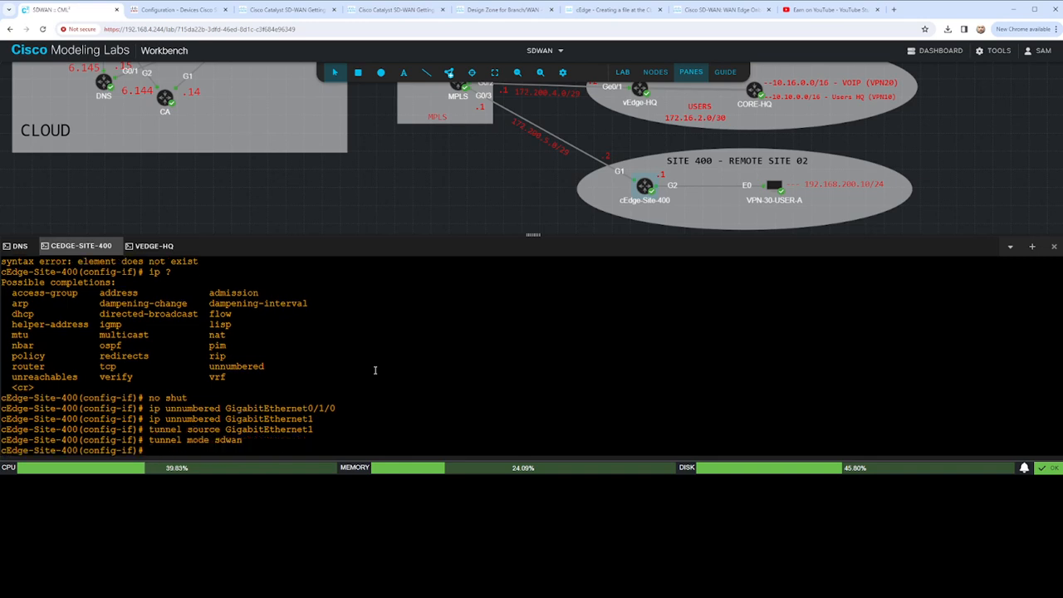
- Display the pending, uncommitted configuration to review the Tunnel1 settings
text(sho configuration)
key(Return)
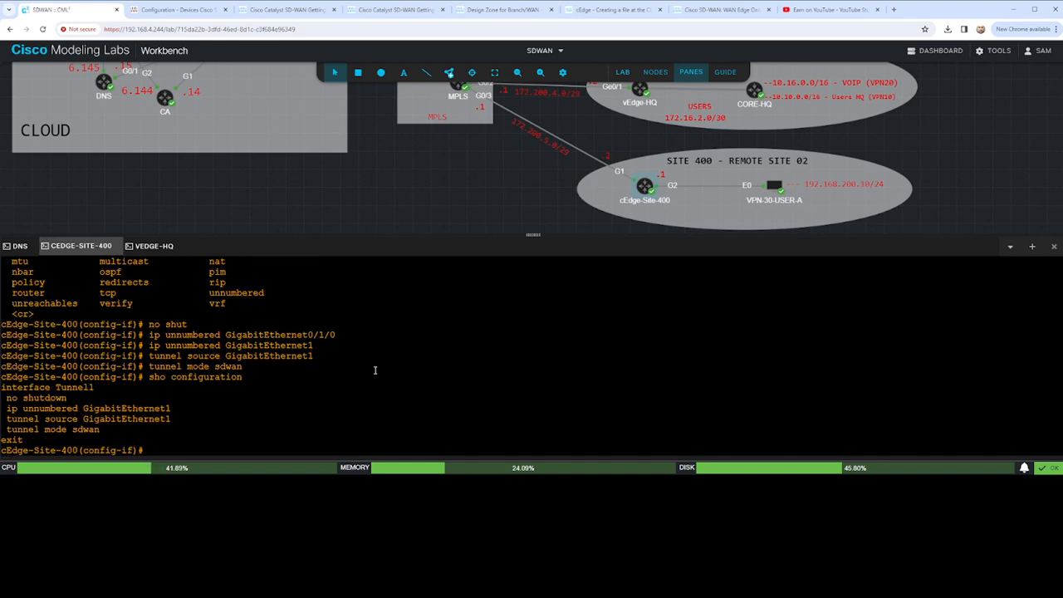
- Commit the Tunnel1 configuration and exit to global configuration mode
text(commit)
key(Return)
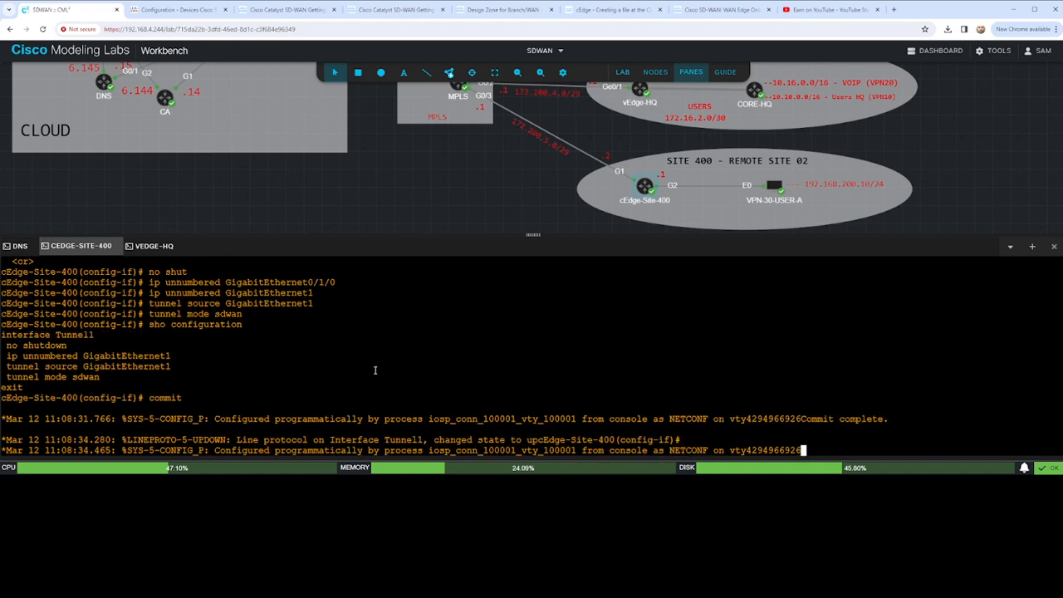
key(Return)
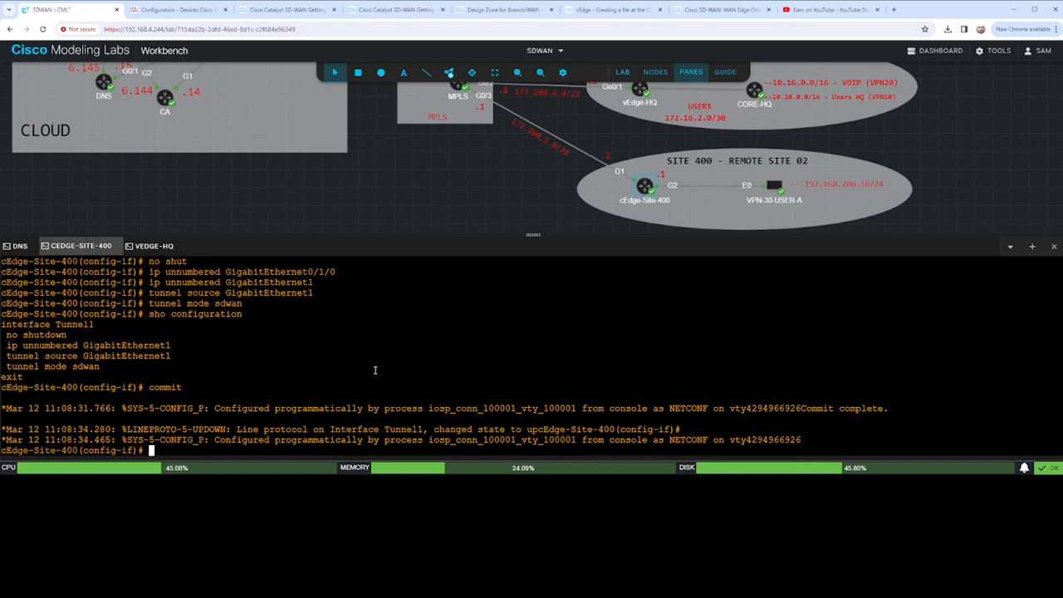
key(Return)
key(Return)
key(Return)
text(exit)
key(Return)
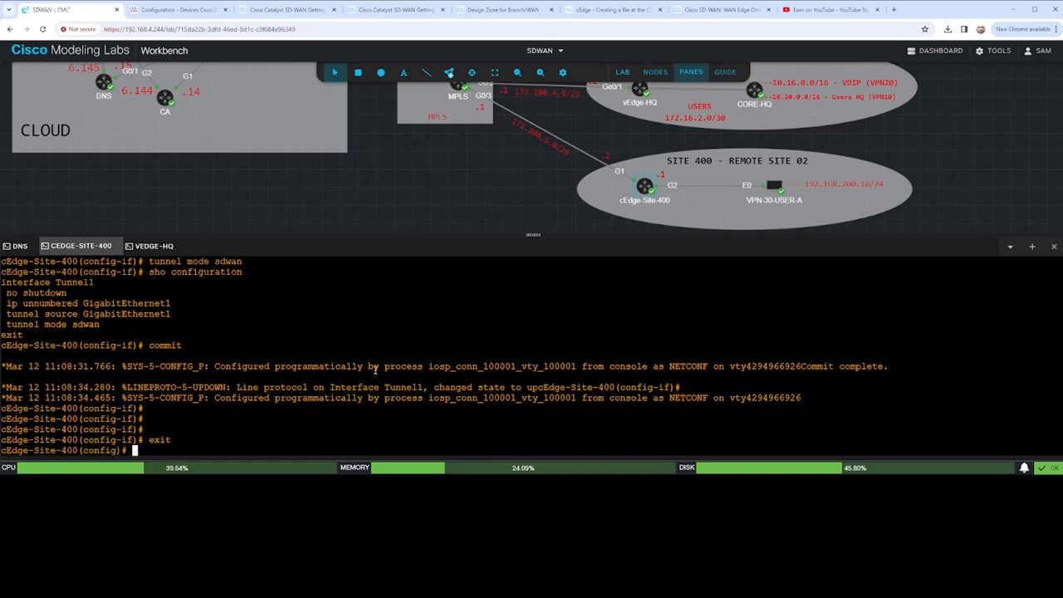
- Try to enable a tunnel interface directly under the global GigabitEthernet1 interface configuration, then return to global configuration mode
text(interface Gig)
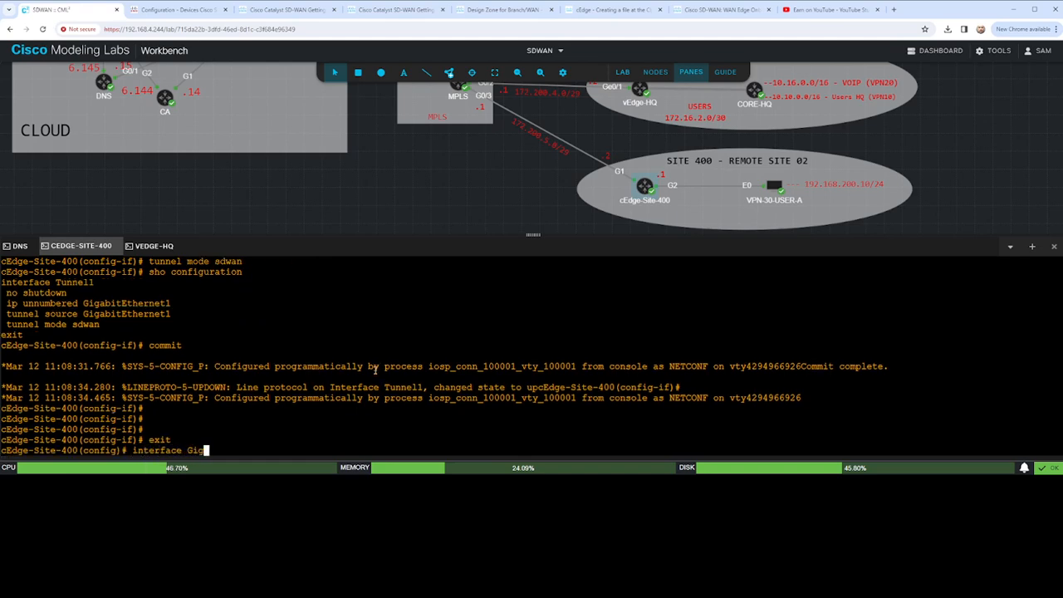
text(abitEthernet1)
key(Return)
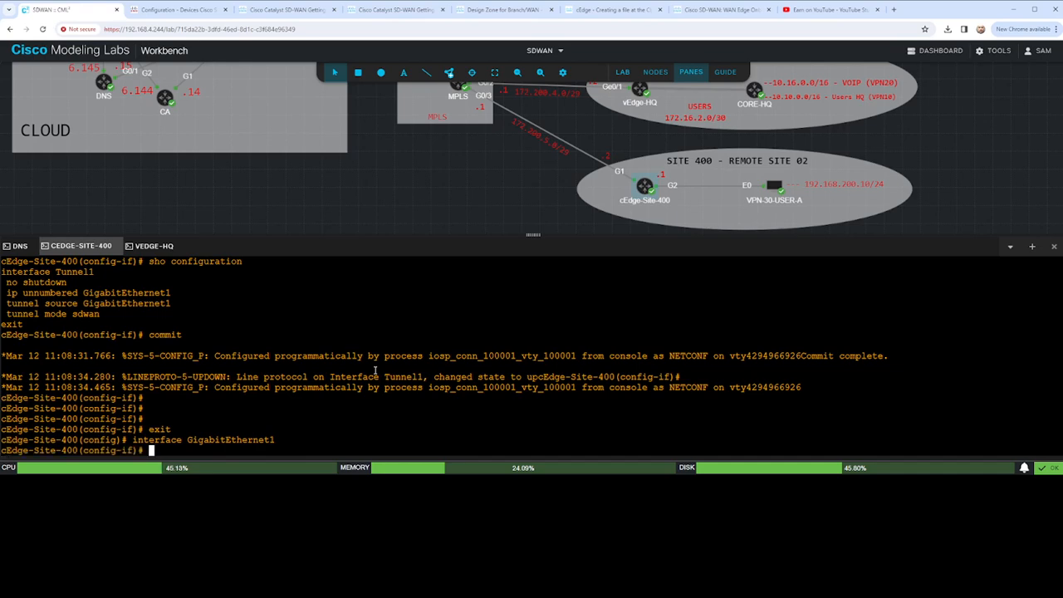
text(tunne)
key(question)
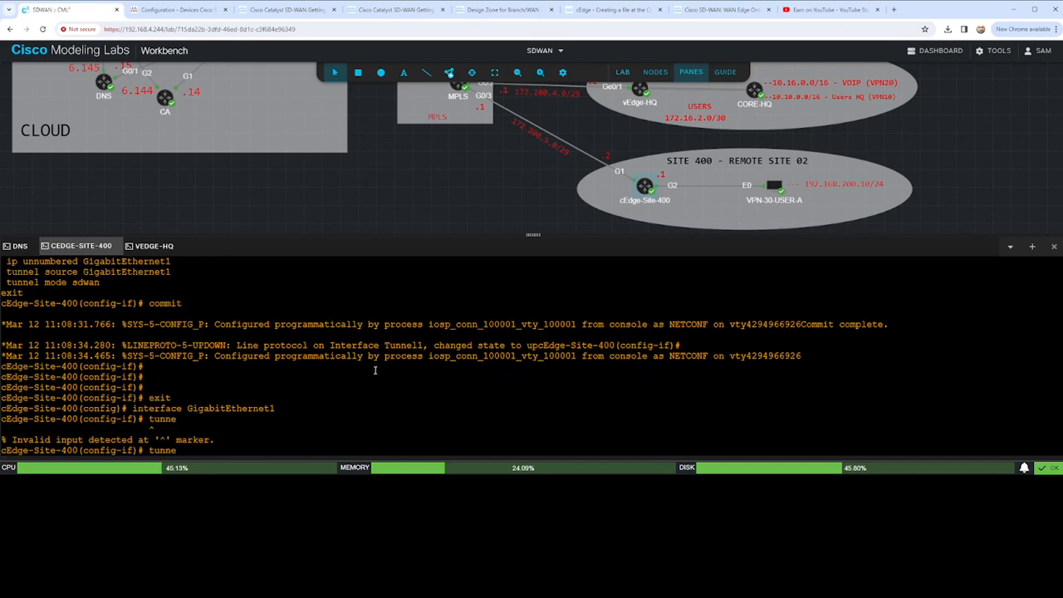
text(l-interface)
key(Return)
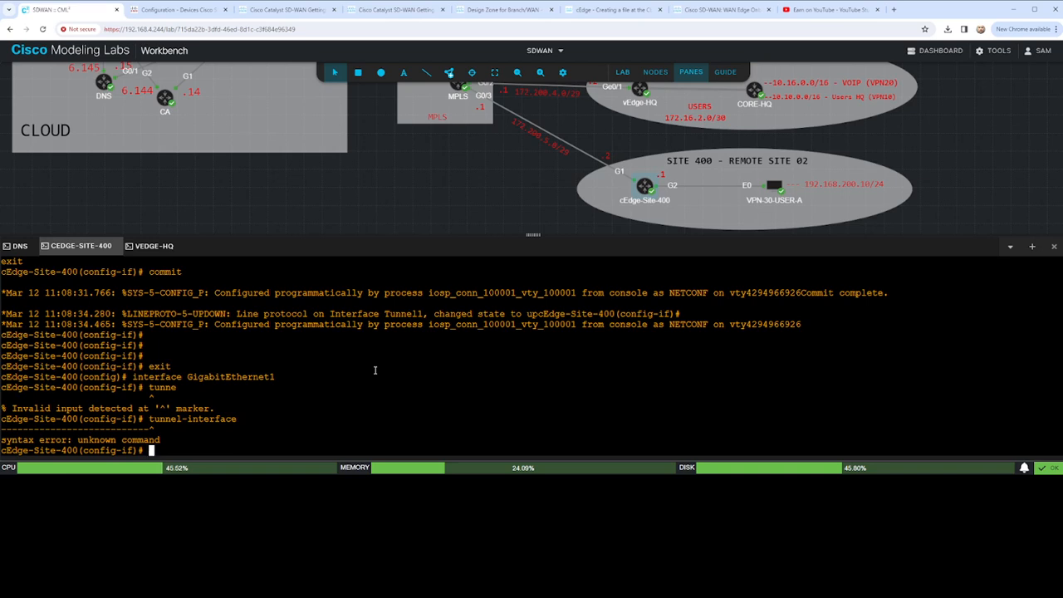
text(exit)
key(Return)
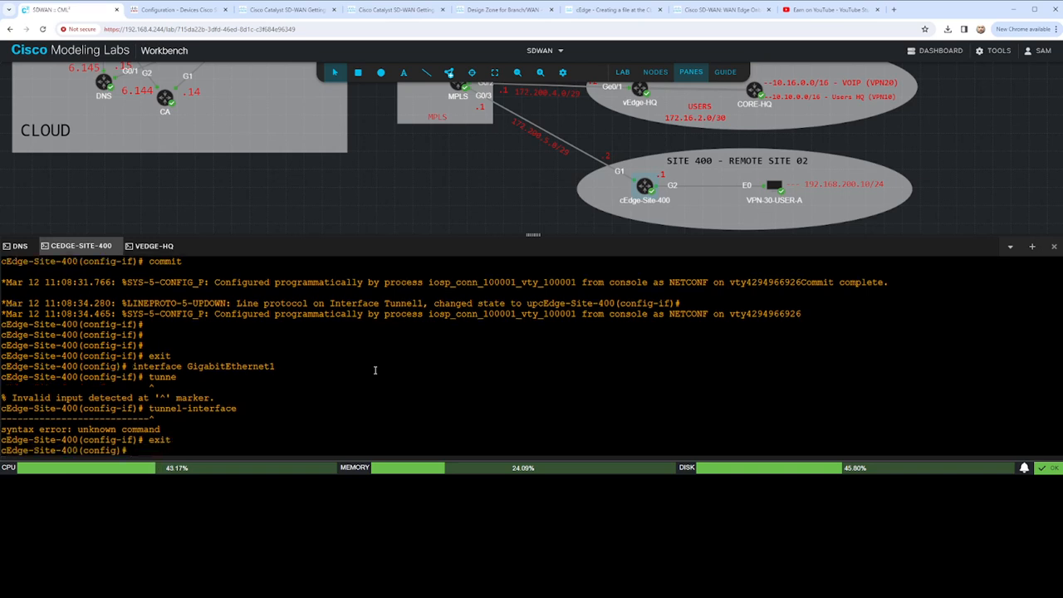
- Enable the tunnel interface on GigabitEthernet1 within the sdwan configuration
text(sdwa)
text(n)
key(Return)
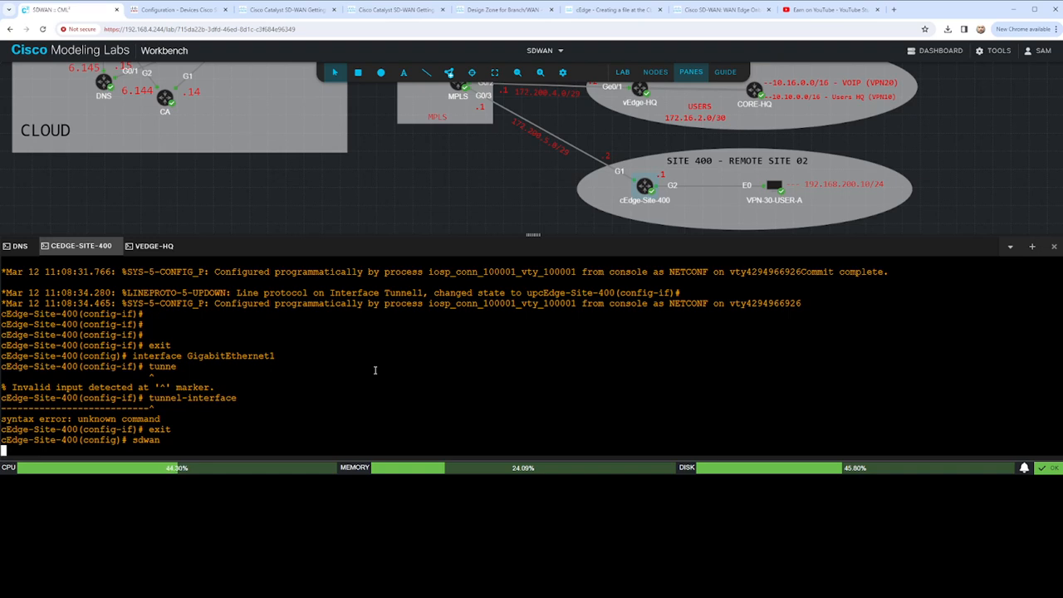
text(interface )
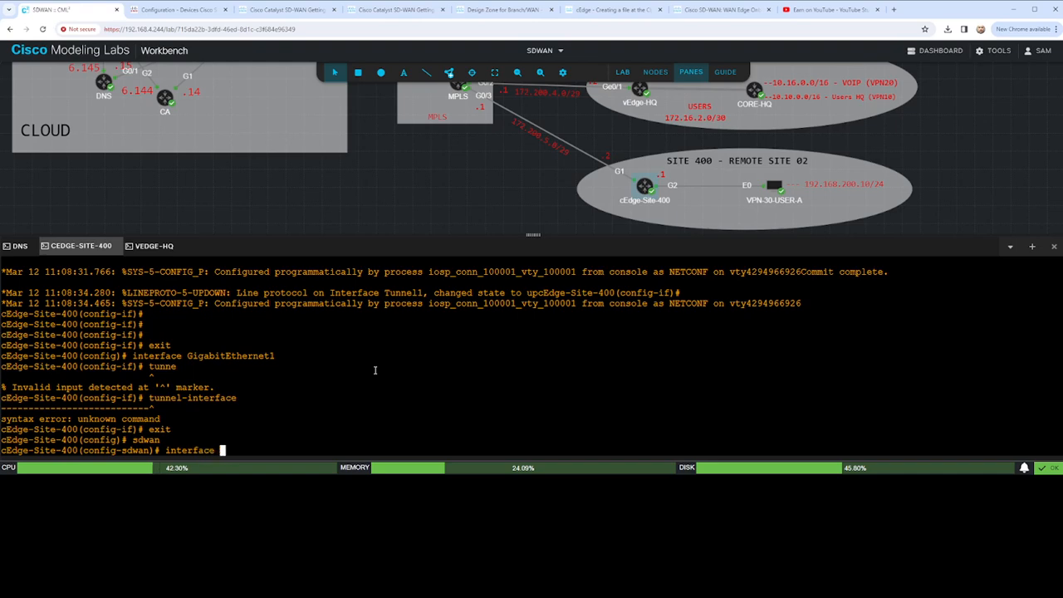
text(GigabitEthernet1)
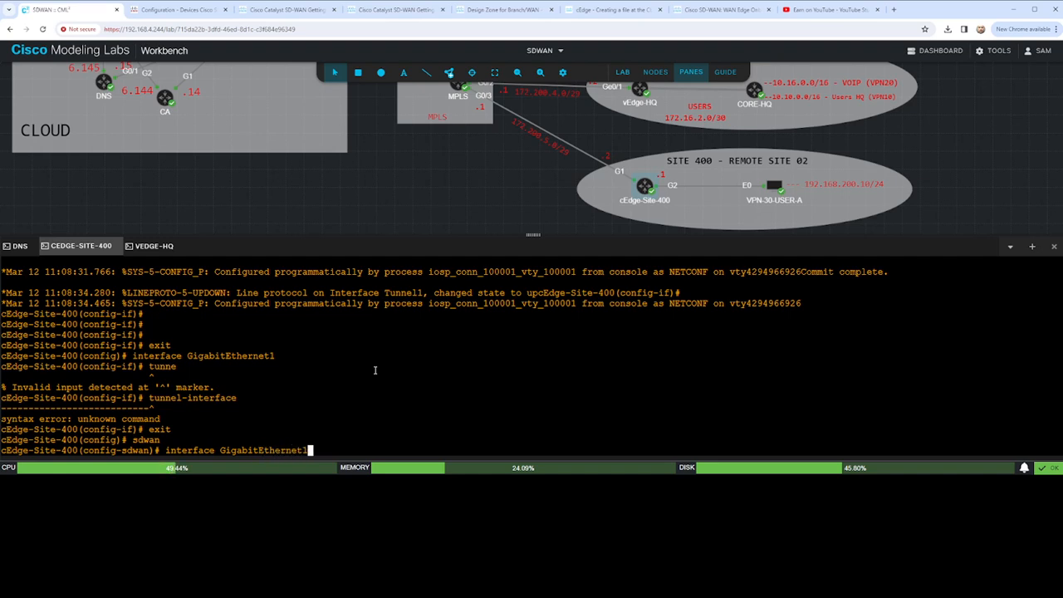
key(Return)
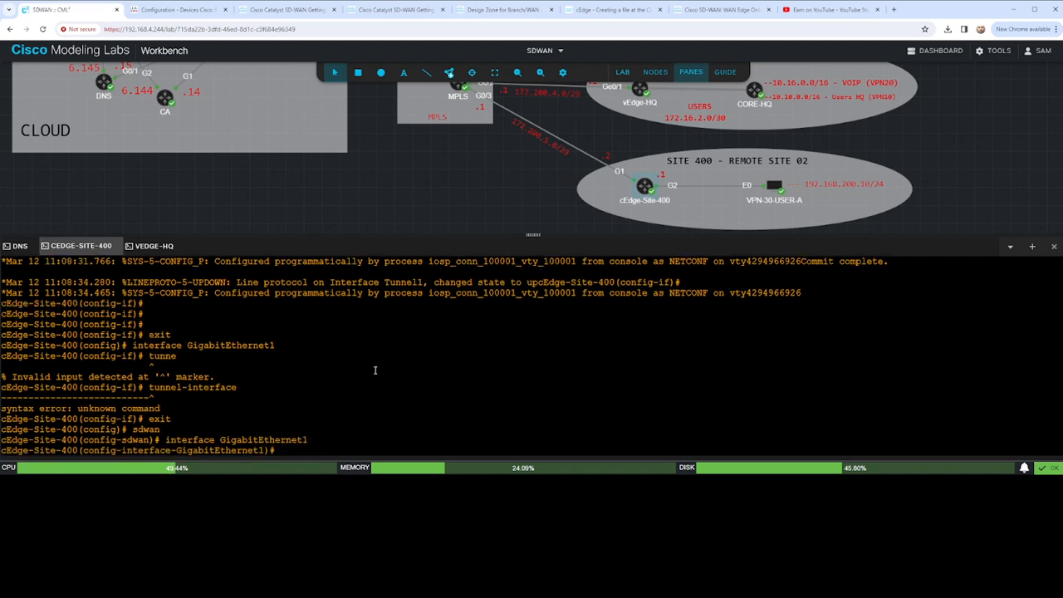
text(tunnel-interface)
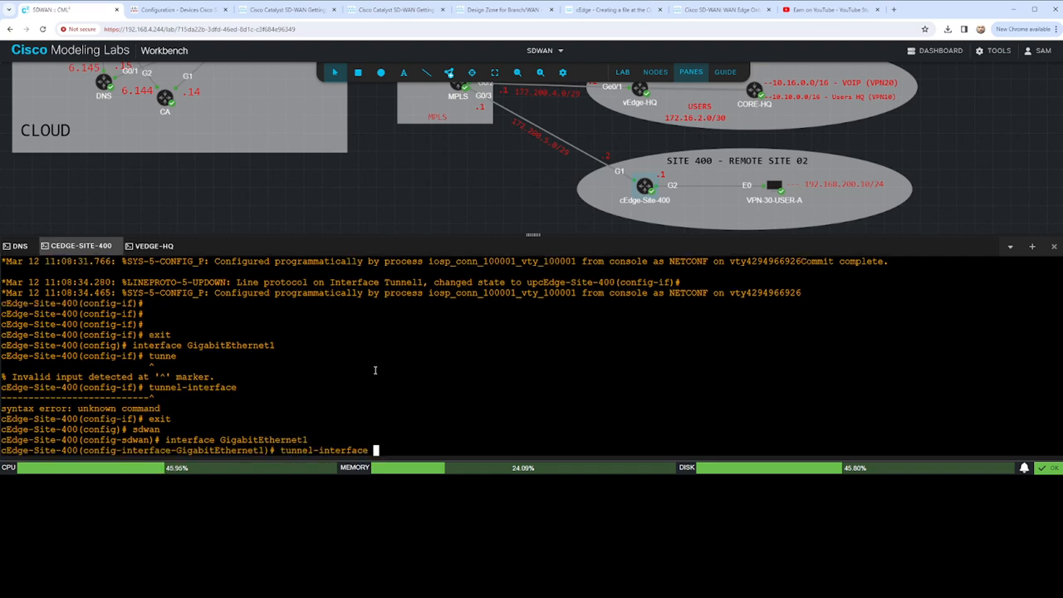
key(Return)
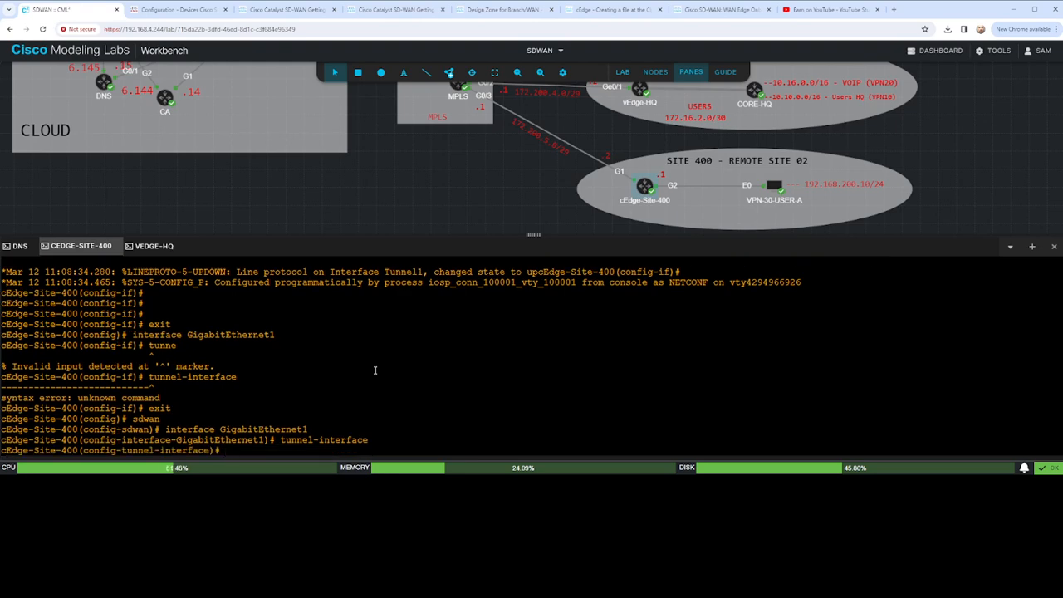
- Allow all services on the GigabitEthernet1 tunnel interface and set its encapsulation to ipsec
text(allow-service all)
key(Return)
text(encapsulation ipsec)
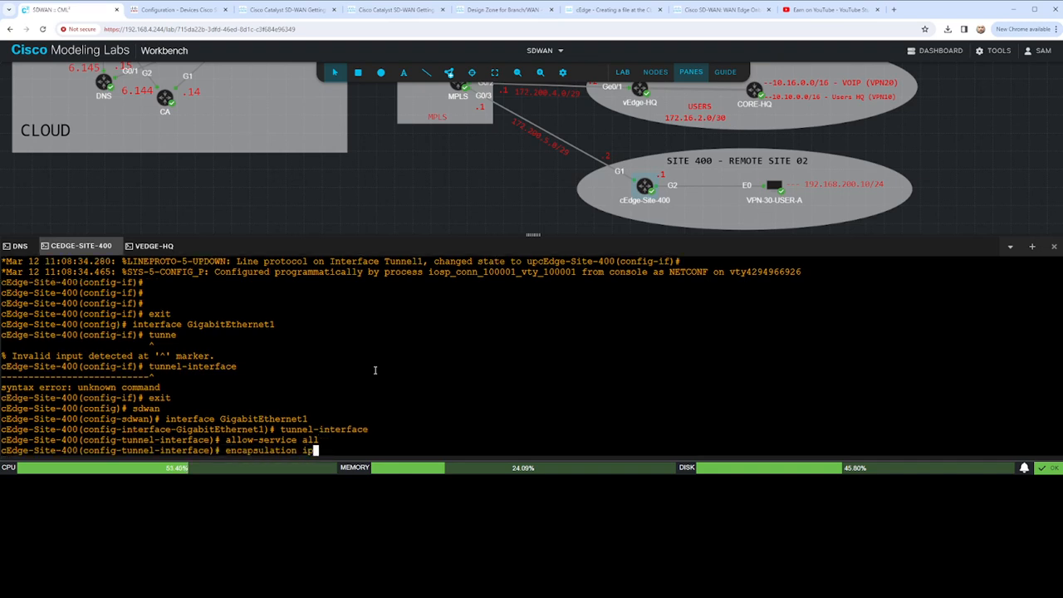
key(Return)
- Allow the bgp and ntp services on the tunnel interface
text(en)
key(BackSpace)
key(BackSpace)
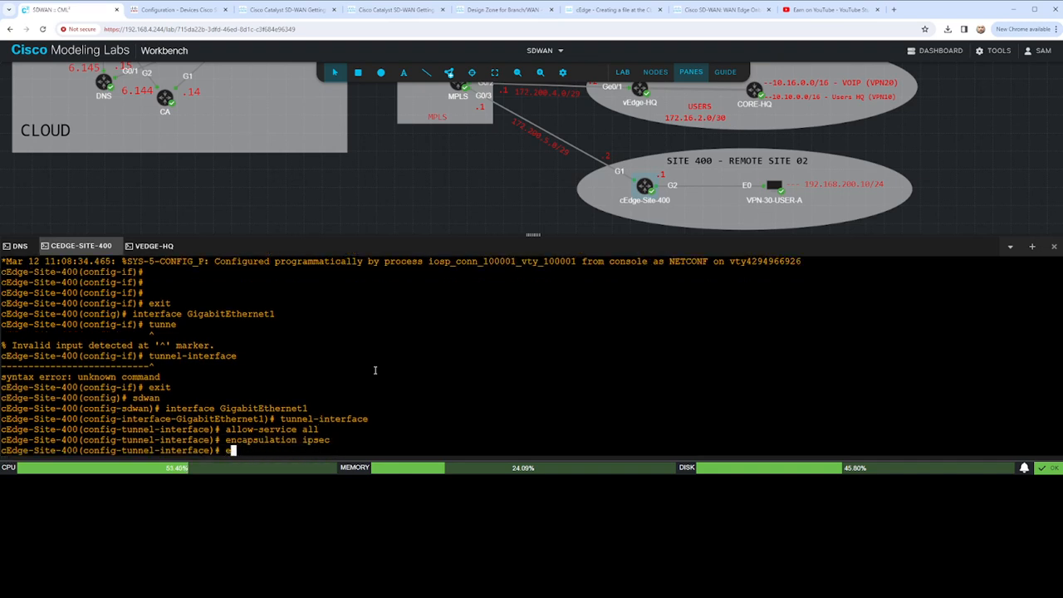
text(pall)
key(Return)
text(p)
key(BackSpace)
text(allow-service bgp)
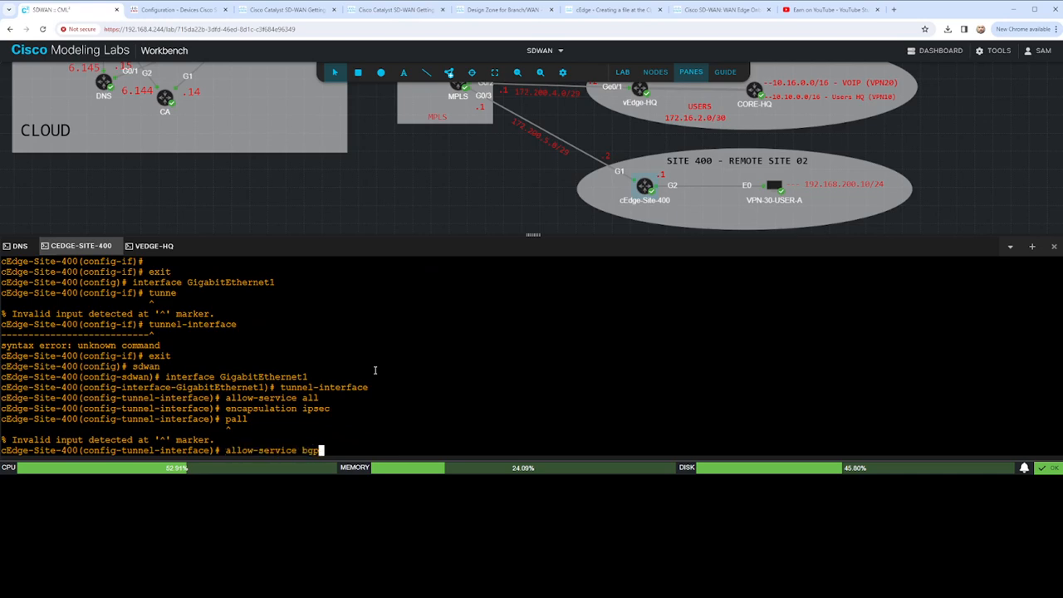
key(Return)
text(allow-service ntp)
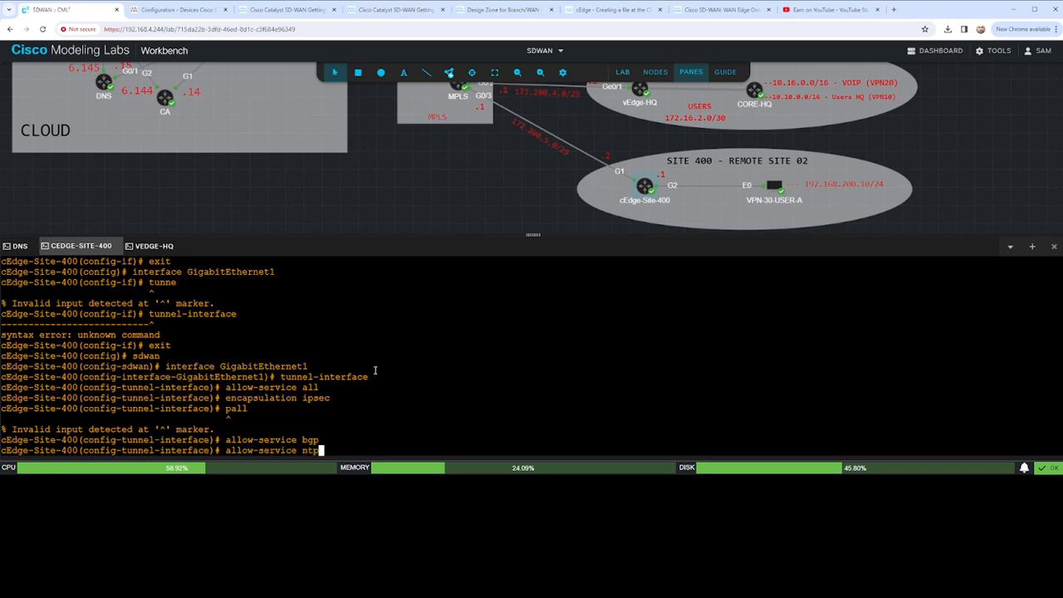
key(Return)
- Allow the netconf and bfd services on the tunnel interface
text(al)
key(Tab)
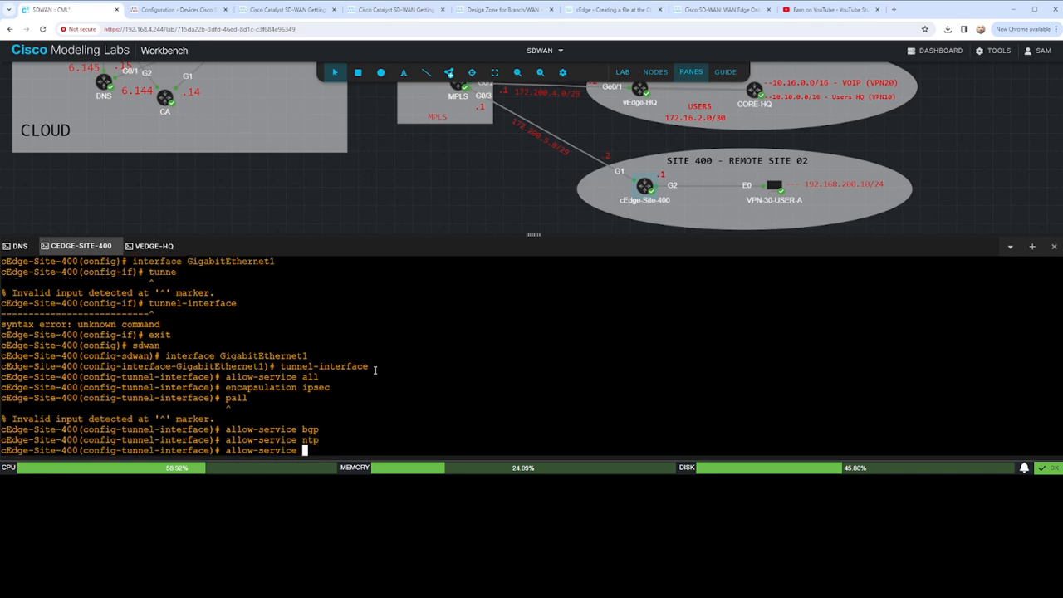
text(netconf)
key(Return)
text(al)
key(Tab)
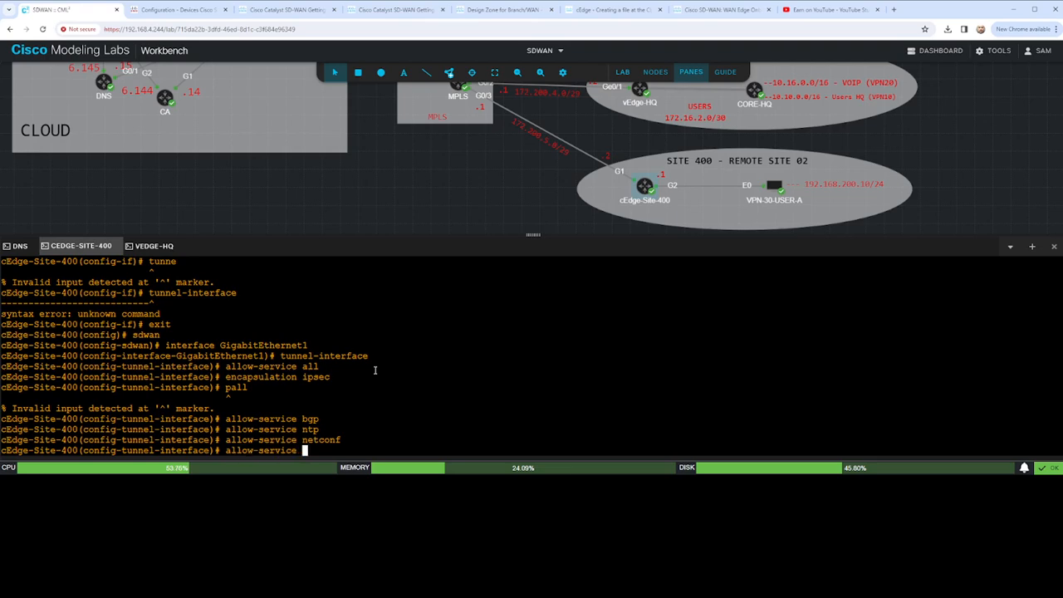
text(bfs)
key(BackSpace)
text(d)
key(Return)
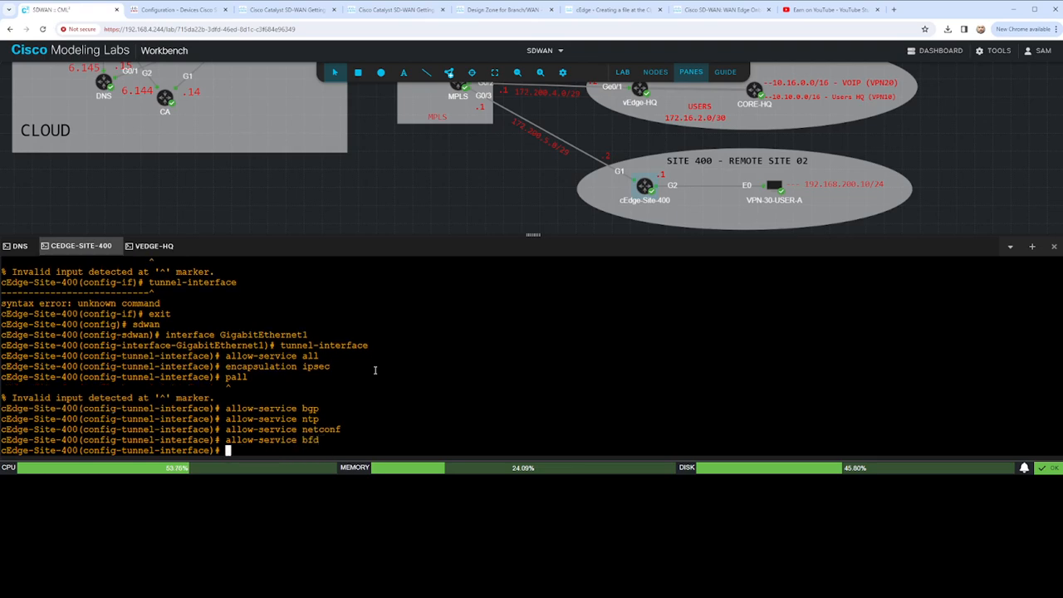
- Display the pending configuration to review the tunnel interface's encapsulation and allowed services
text(show configuration)
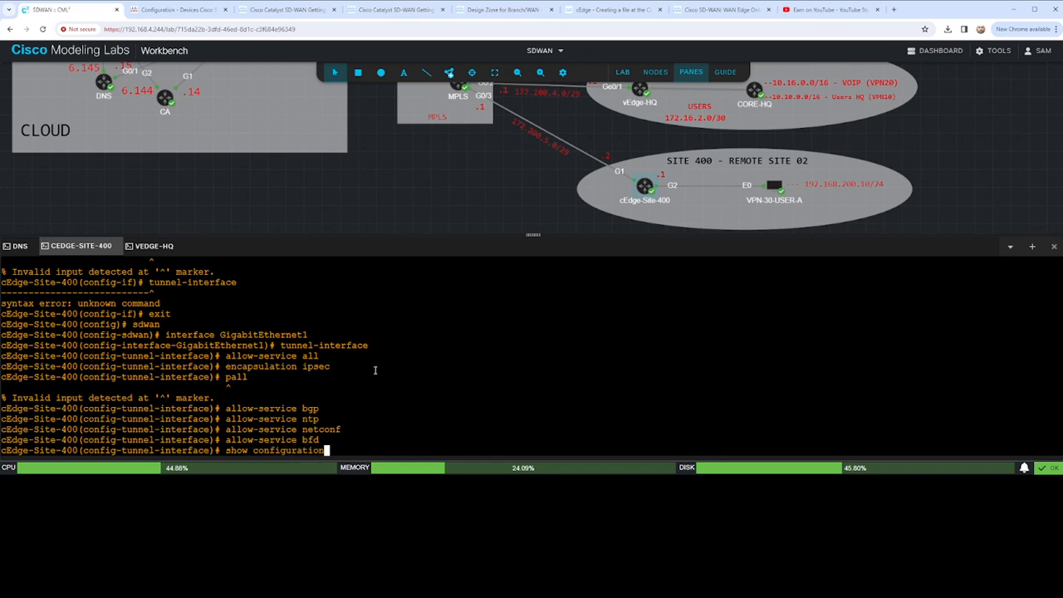
key(Return)
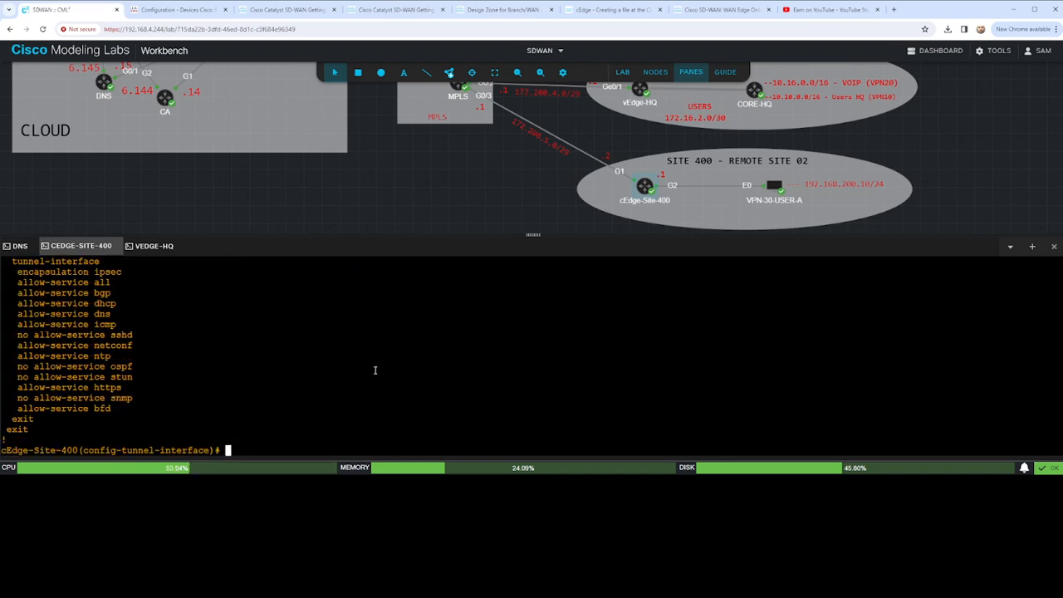
- Allow the sshd service on the tunnel interface
text(al)
key(Tab)
text(shd)
key(Return)
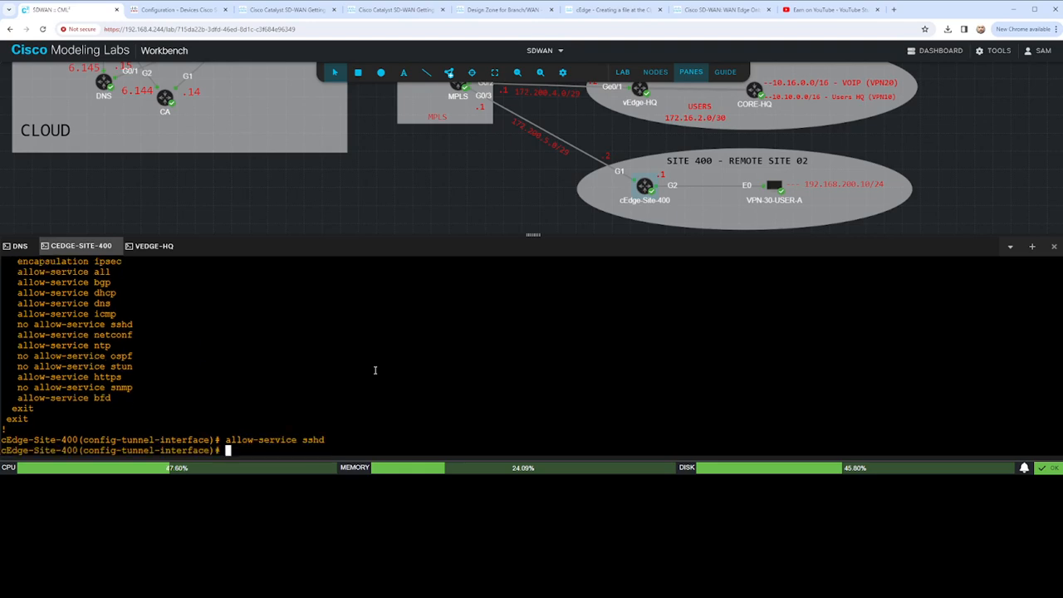
- Commit the SD-WAN tunnel interface configuration and end the configuration session
text(commit)
key(Return)
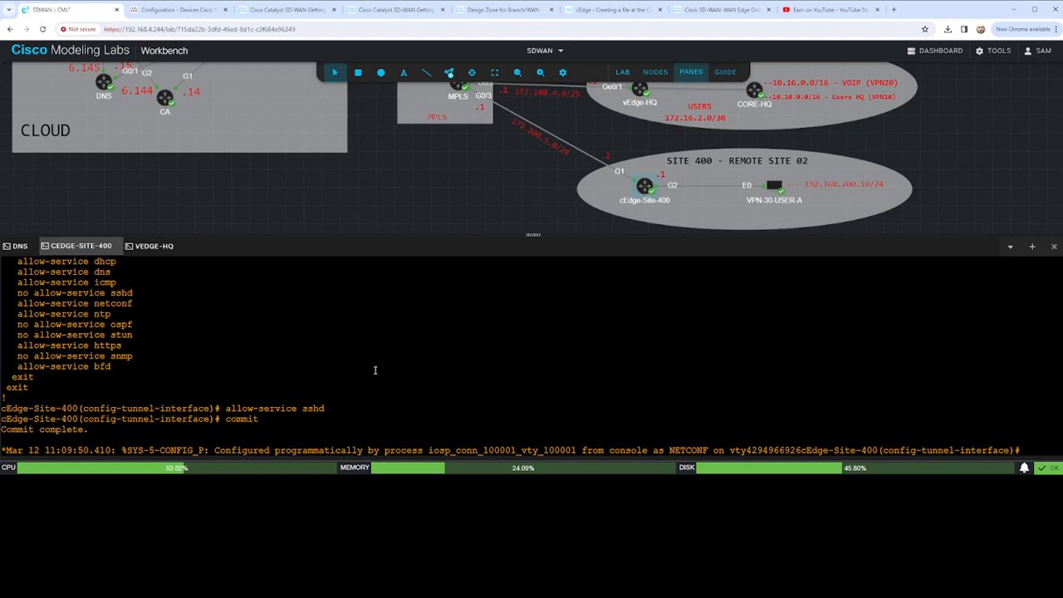
key(Return)
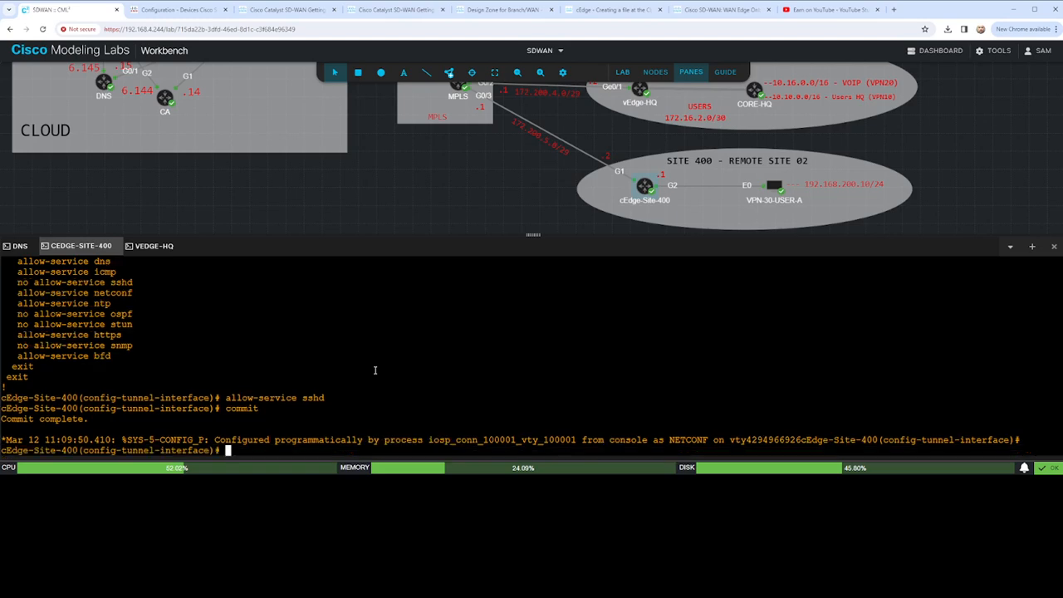
key(Return)
key(Return)
key(Return)
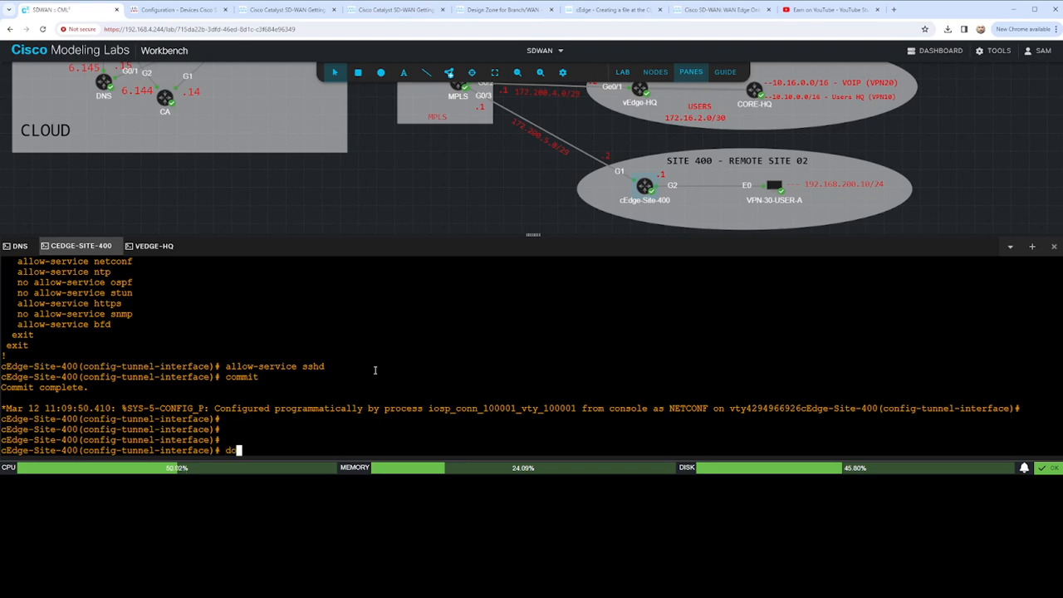
text(end)
key(Return)
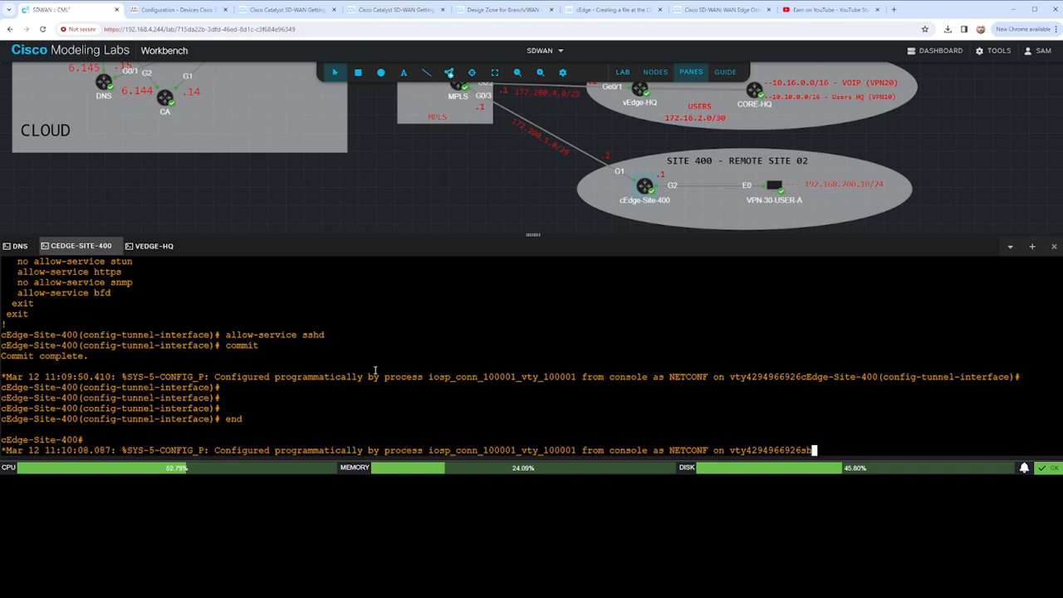
- Display the router's IP routing table to check its default and connected routes
text(sh ip route)
key(Return)
key(Return)
key(Return)
key(Return)
key(Return)
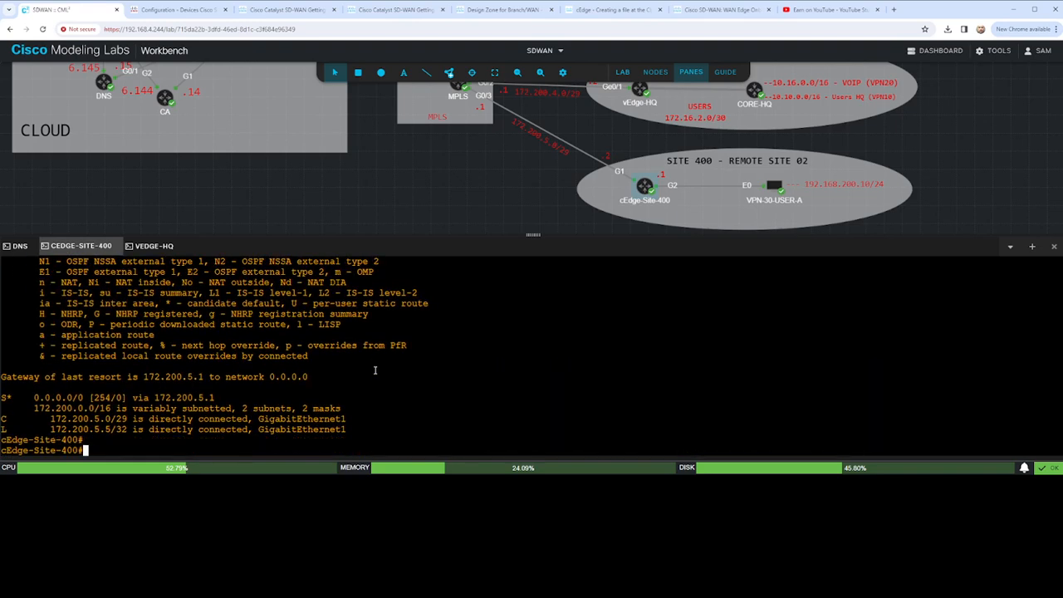
- Display the brief IP interface summary to check the addresses and status of all interfaces
text(sho ip int br)
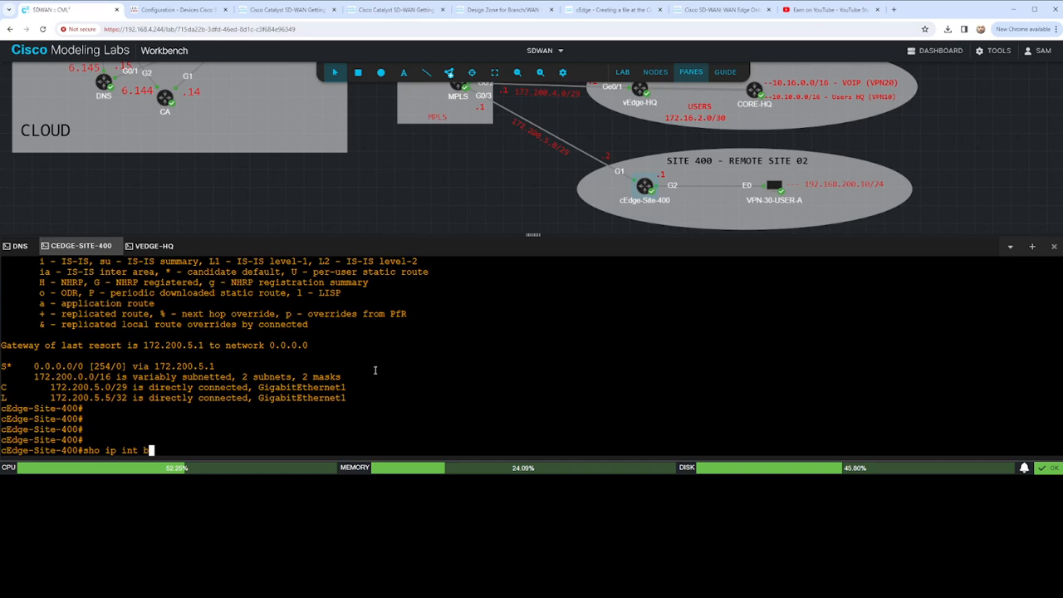
key(Return)
key(Return)
key(Return)
key(Return)
key(Return)
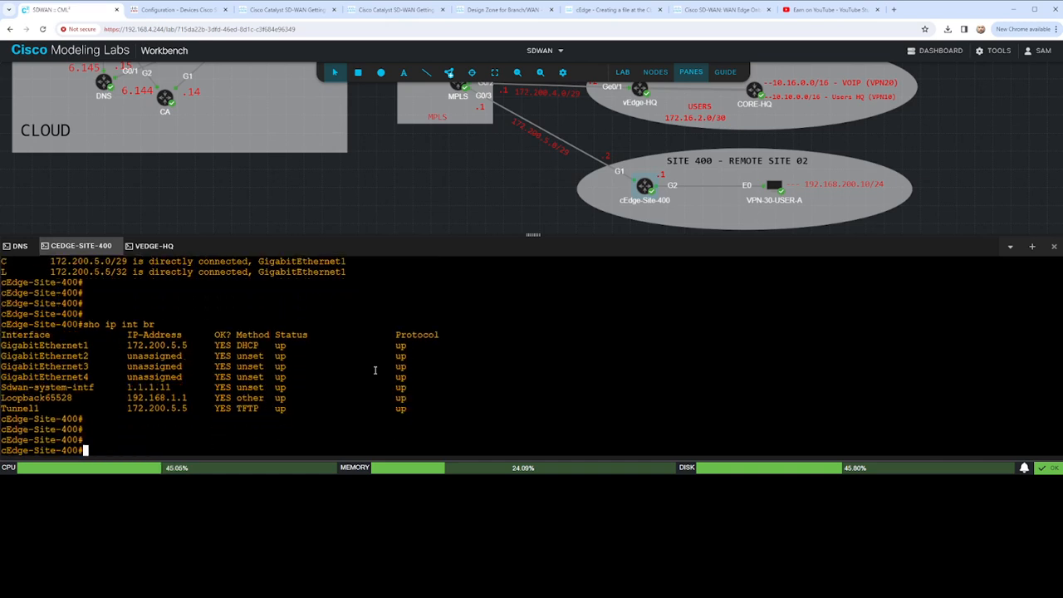
- List the available sdwan show options and try to complete the control subcommand
text(sho sd)
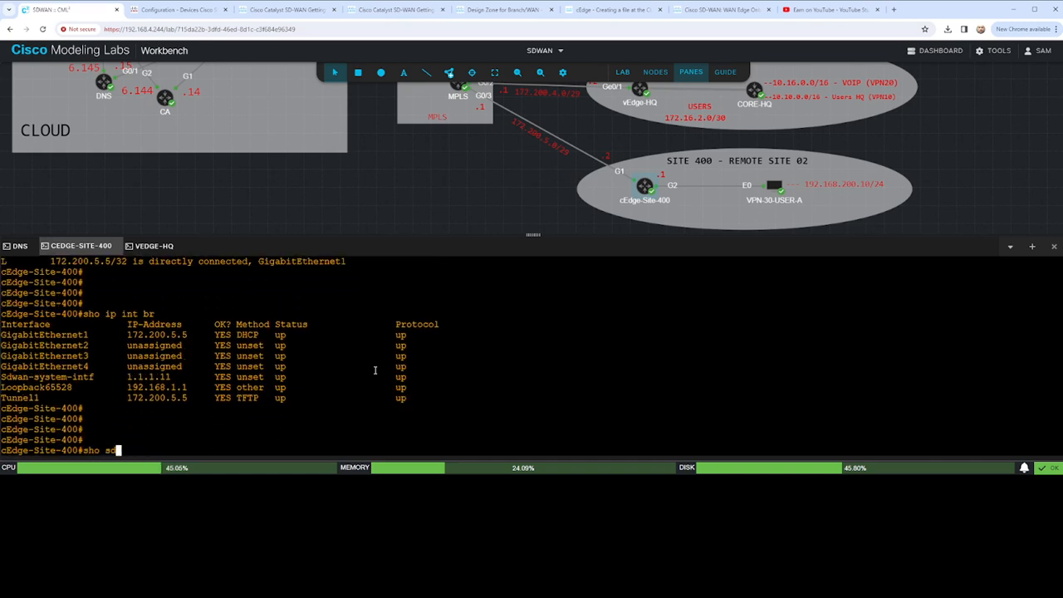
text(wan )
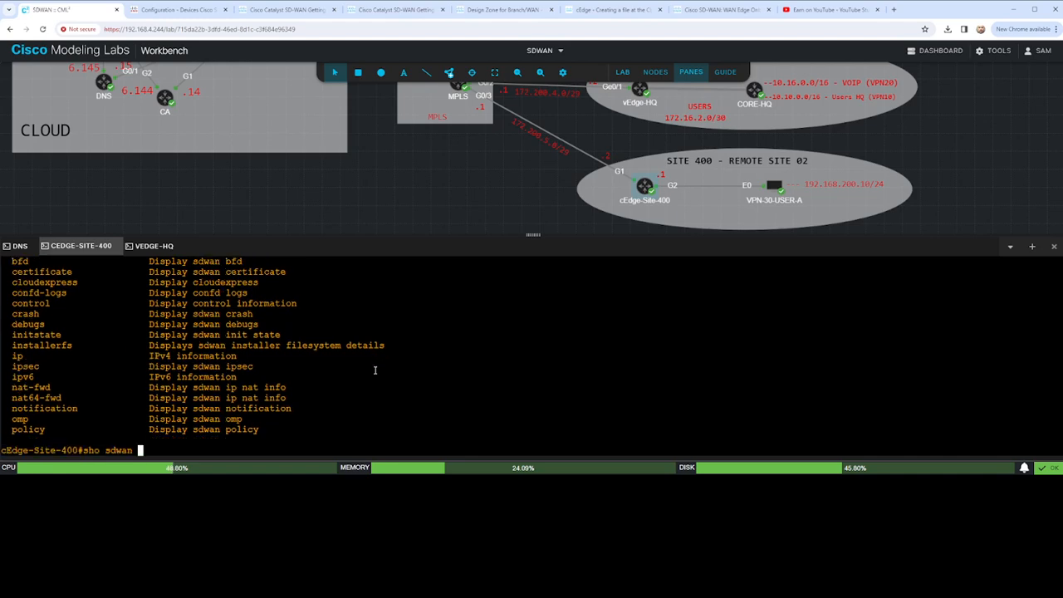
text(?qcon)
key(Tab)
text(troll)
key(Tab)
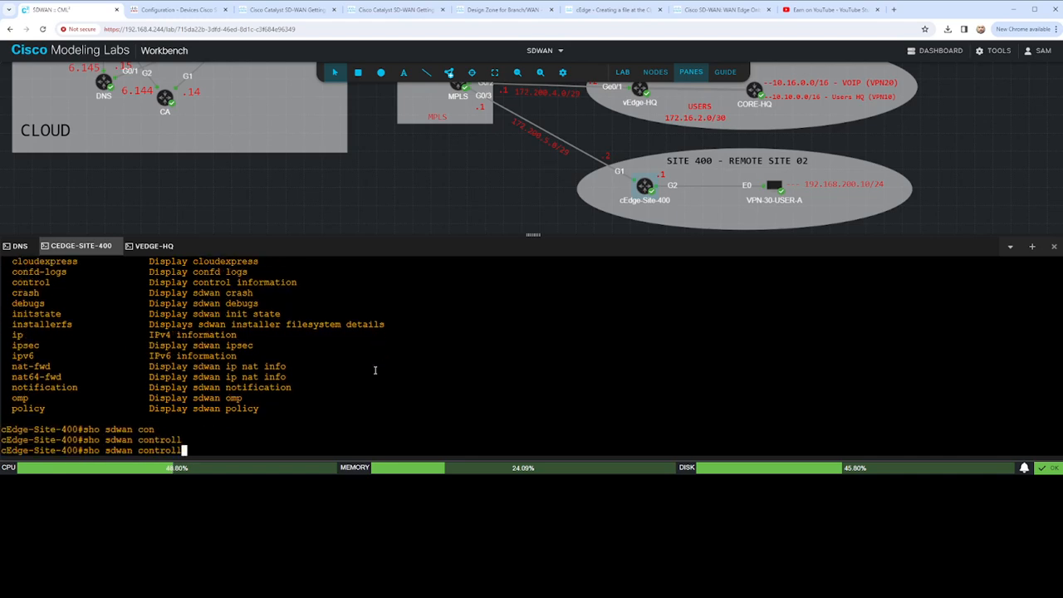
- Display the router's SD-WAN OMP peers
key(BackSpace)
key(BackSpace)
key(BackSpace)
key(BackSpace)
key(BackSpace)
key(BackSpace)
key(BackSpace)
key(BackSpace)
key(BackSpace)
text(rounn)
key(BackSpace)
key(BackSpace)
key(BackSpace)
key(BackSpace)
key(BackSpace)
text(omp peer)
key(Tab)
key(Return)
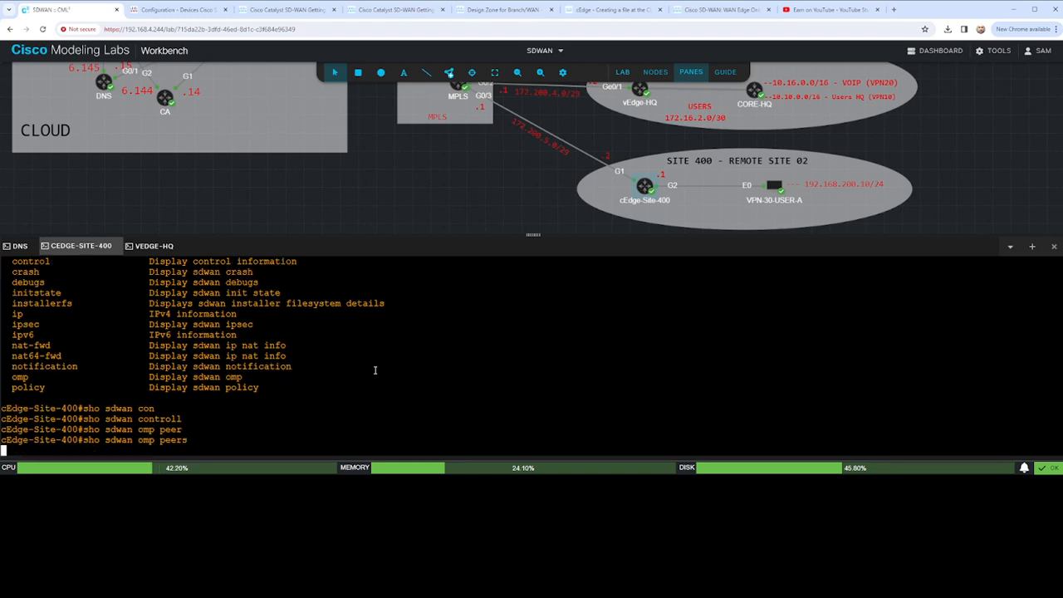
key(Return)
key(Return)
key(Return)
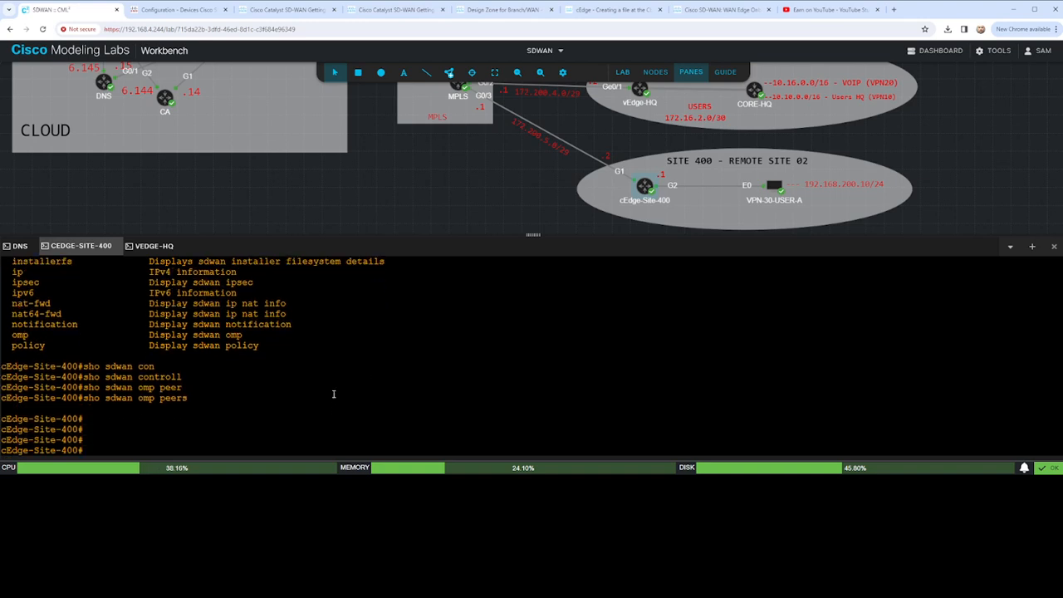
- Review the listed sdwan show options and try to display the SD-WAN IP routes with "sho sdwan ip route"
scroll(330, 382, up, 10)
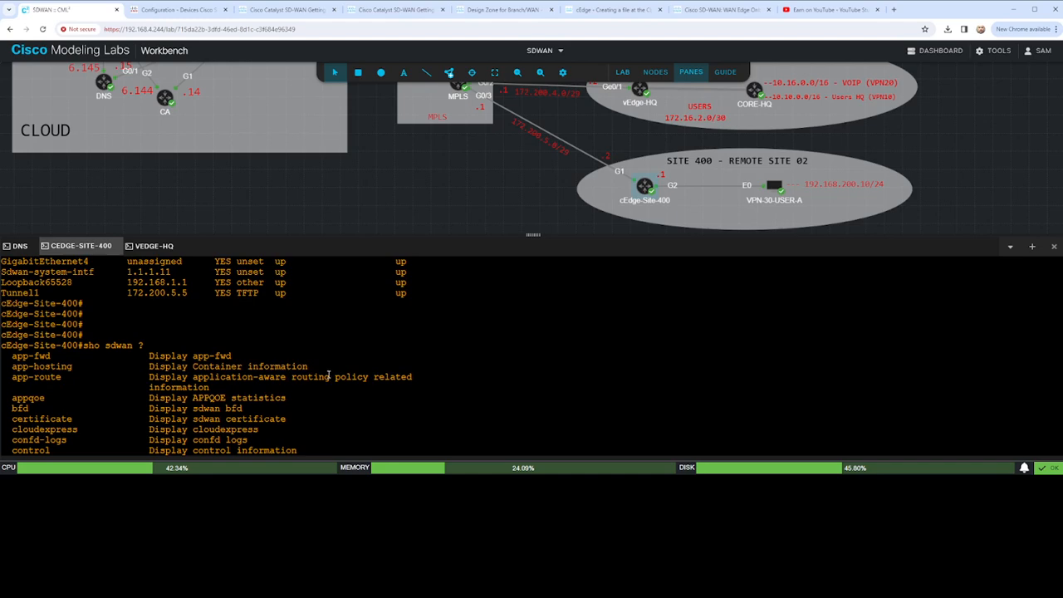
scroll(331, 376, down, 3)
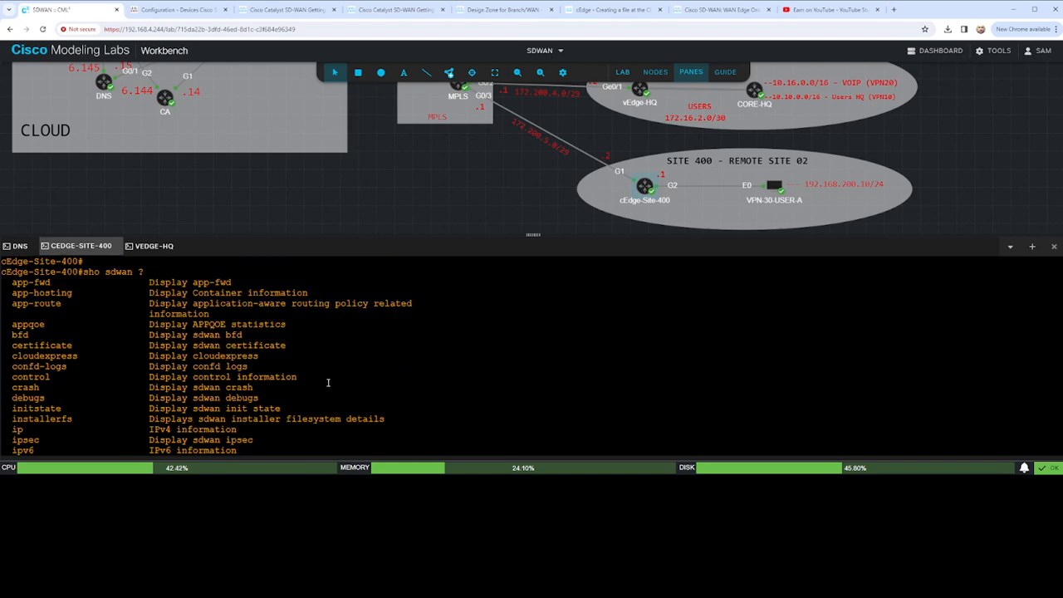
scroll(327, 349, down, 3)
scroll(327, 348, down, 3)
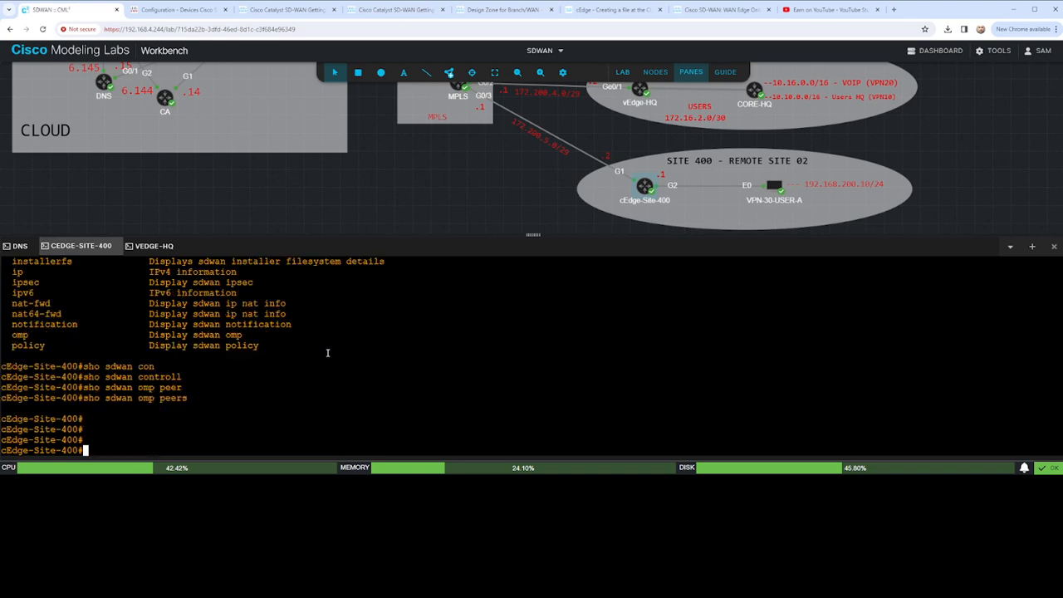
text(sho sdwan ip route)
key(Return)
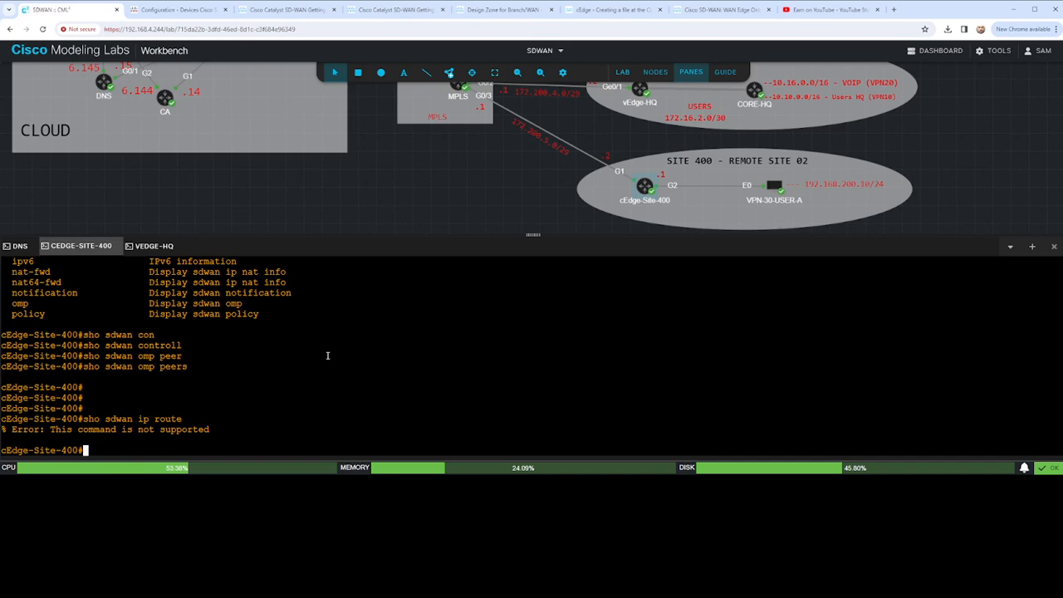
- List the available sdwan ip and routes subcommands and try running "sho sdwan ip routes"
text(sho sdwa)
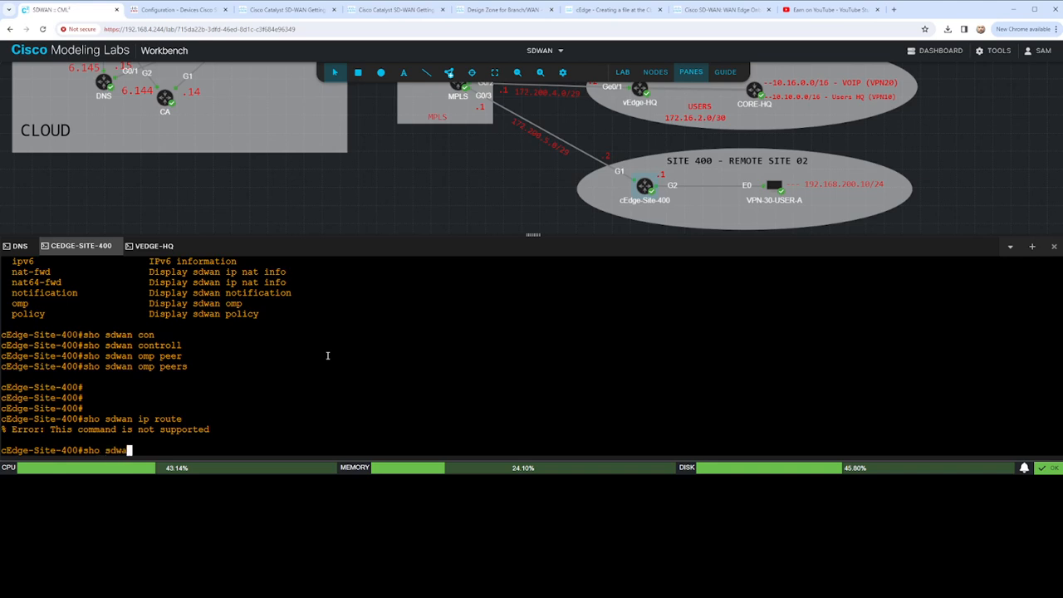
text(n ip )
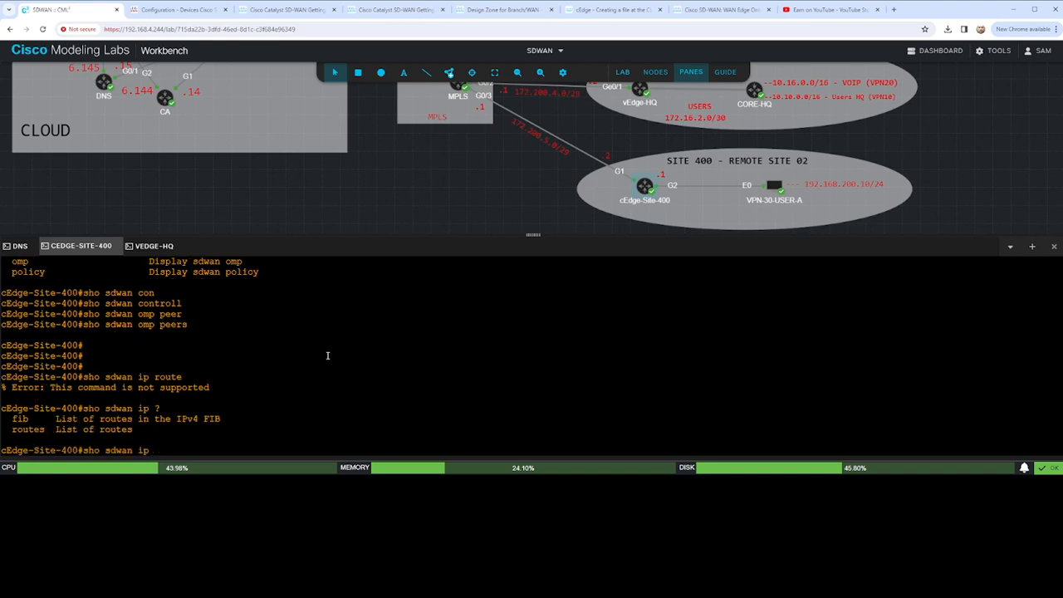
text(?routes)
key(BackSpace)
key(BackSpace)
key(BackSpace)
key(BackSpace)
text(utes ?)
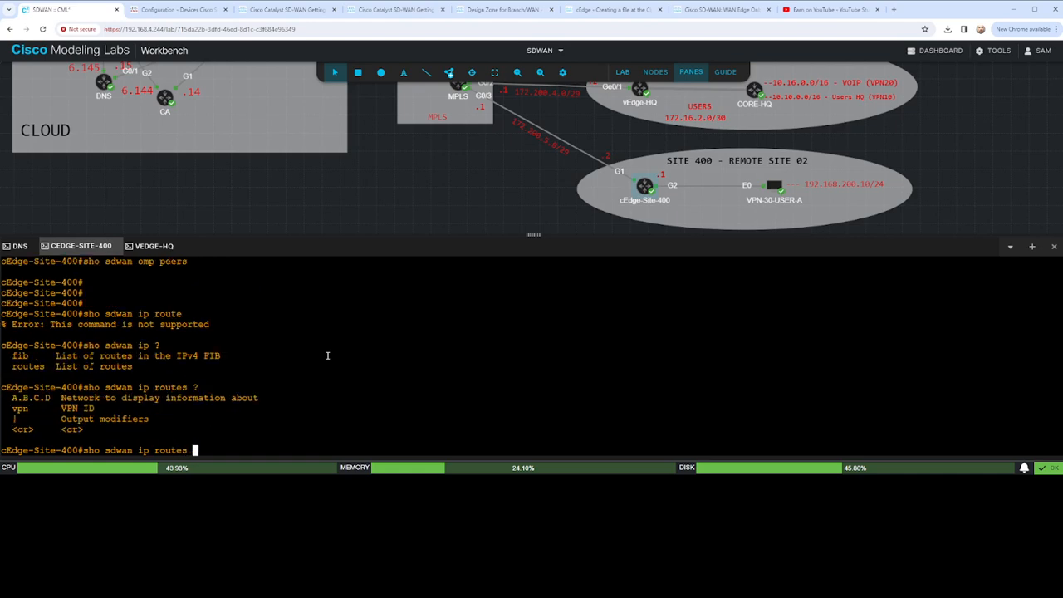
key(Return)
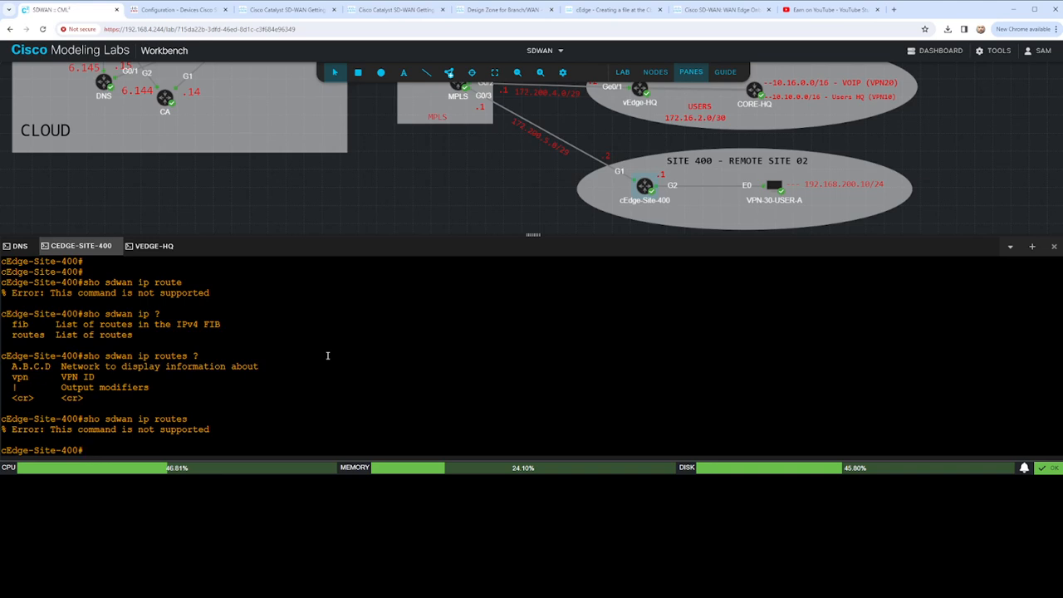
- Display the standard IP routing table on cEdge-Site-400 to check its default gateway and connected routes
key(Return)
key(Return)
key(Return)
text(sho ip route)
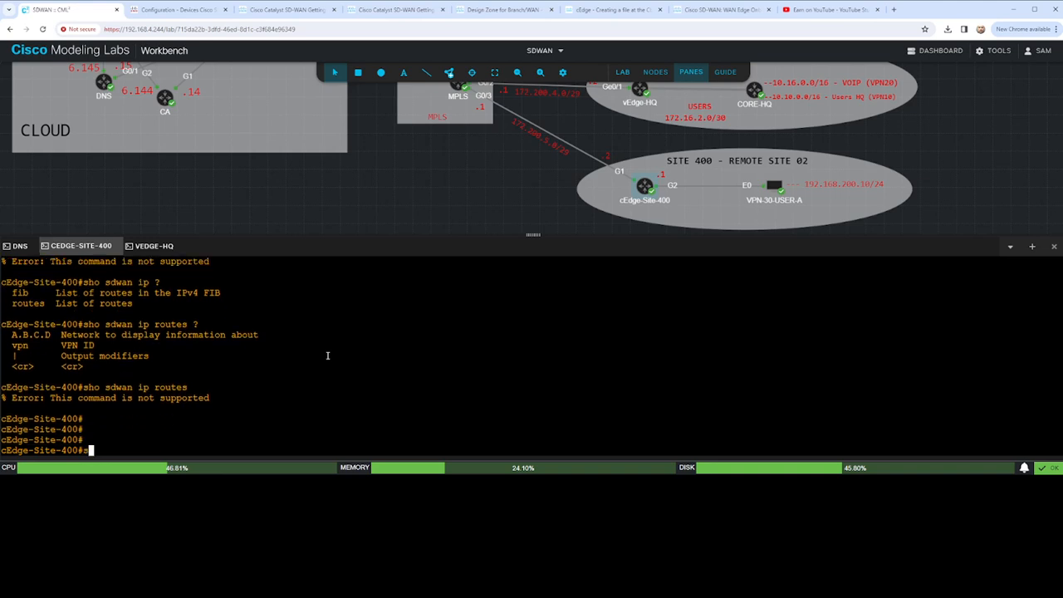
key(Return)
key(Return)
key(Return)
key(Return)
key(Return)
key(Return)
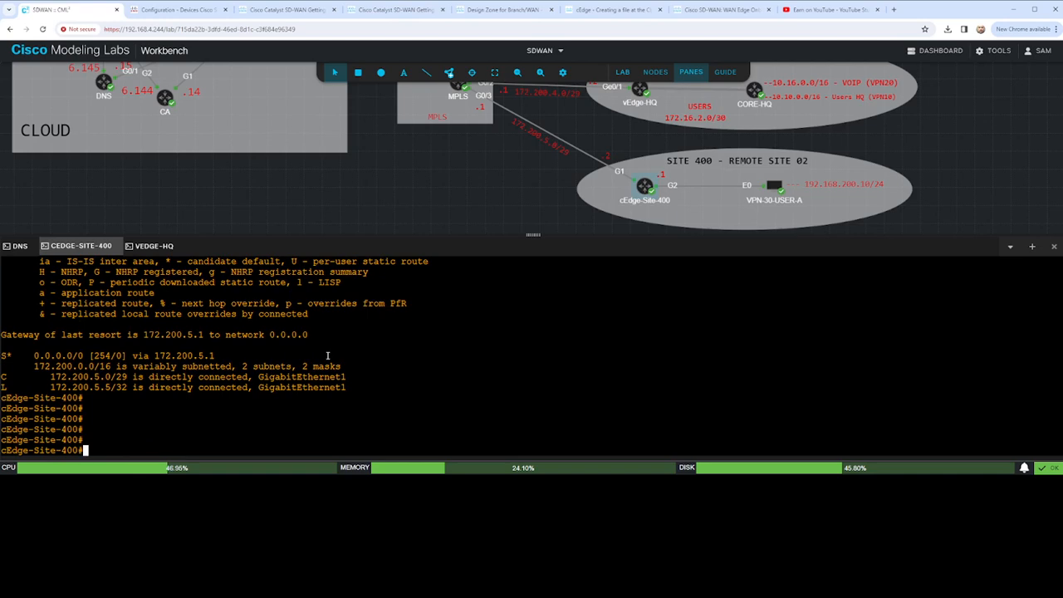
text(a)
key(BackSpace)
key(Return)
key(Return)
key(Return)
key(Return)
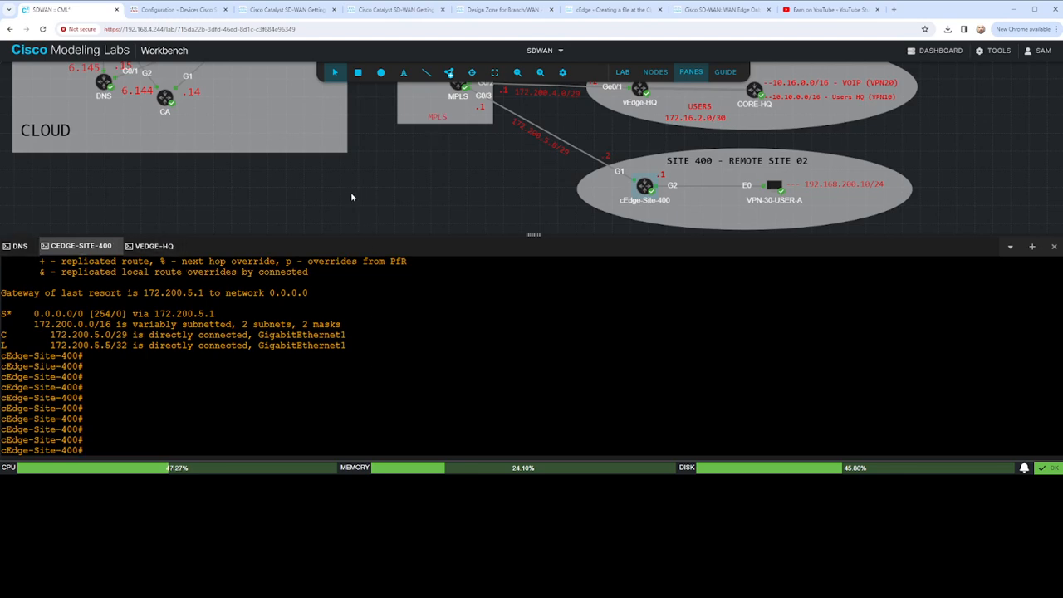
- Ping 192.168.1.11, the vBond address in the cloud topology, from cEdge-Site-400 to test reachability
text(ping 192.168.)
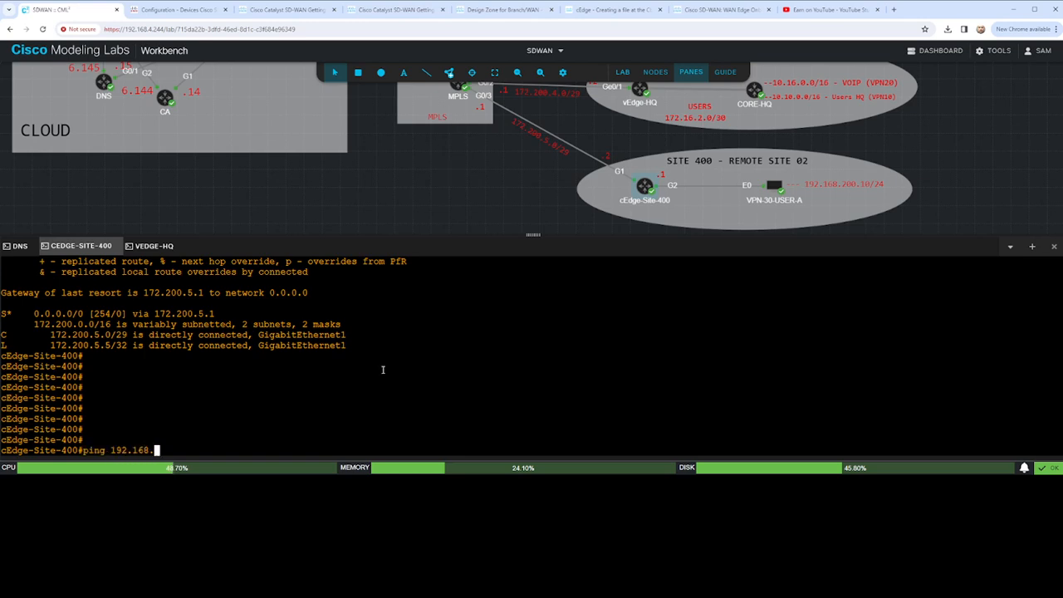
text(1.)
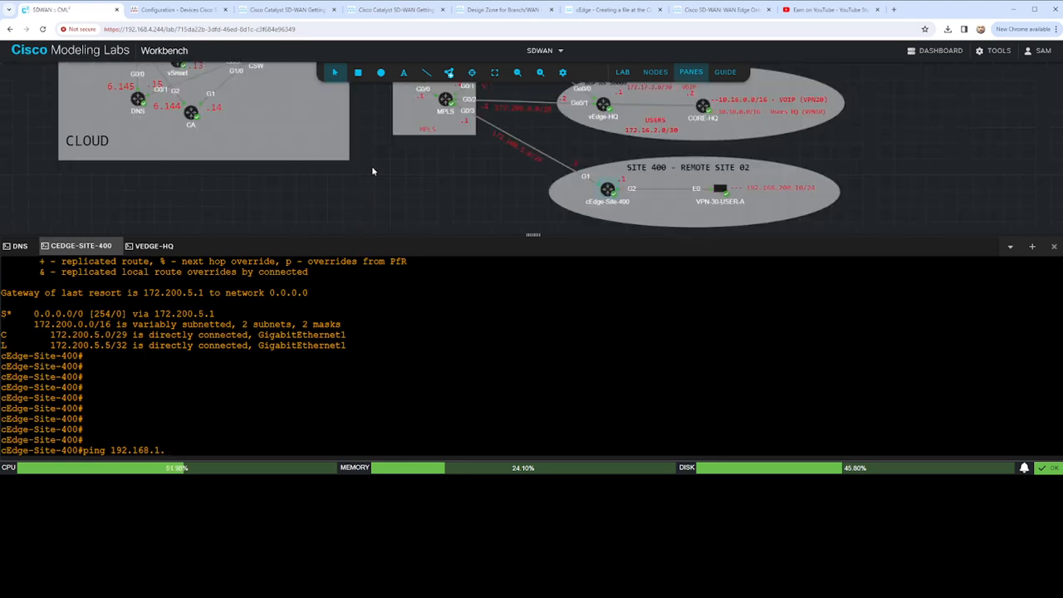
drag(371, 165, 363, 245)
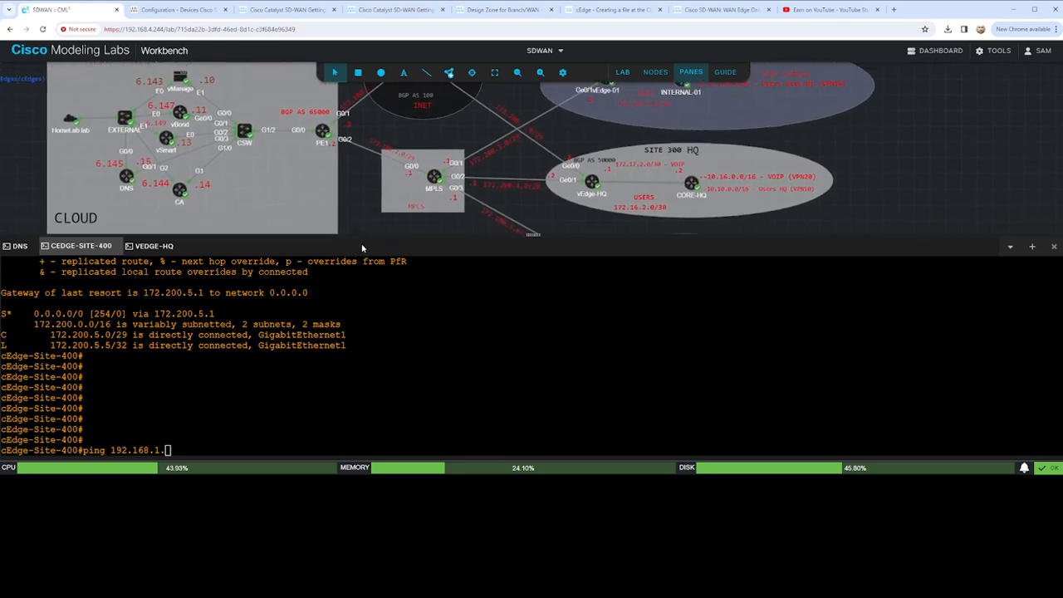
click(538, 74)
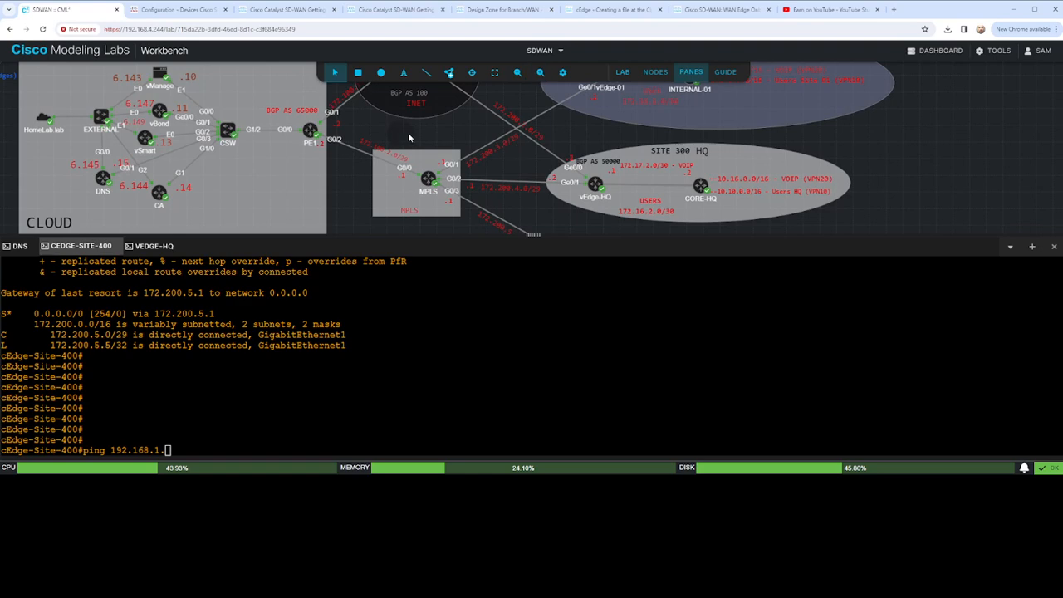
drag(407, 132, 498, 142)
click(357, 343)
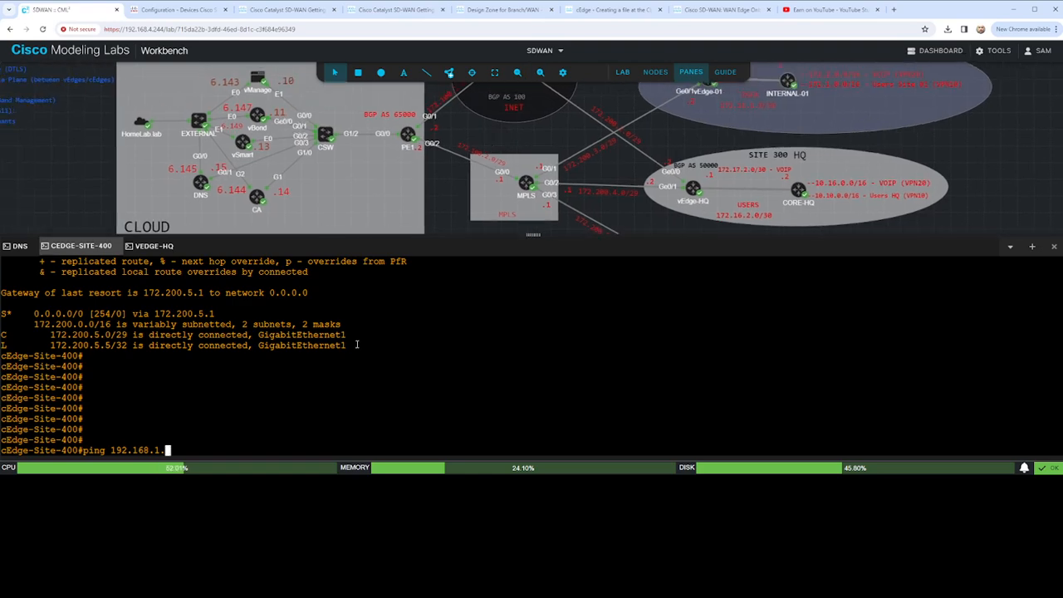
text(11)
key(Return)
key(Return)
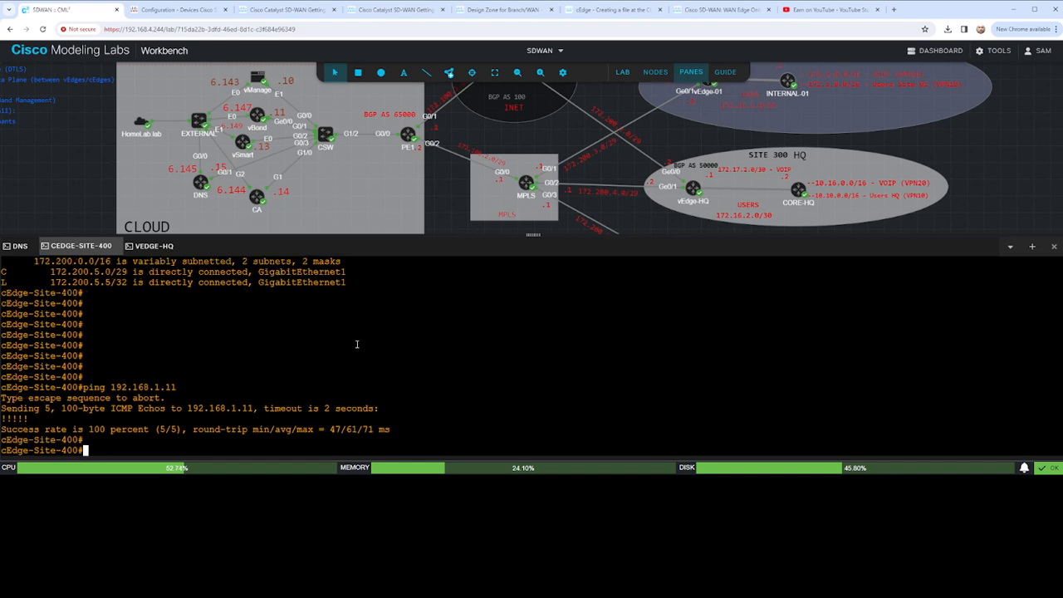
key(Return)
key(Return)
key(Return)
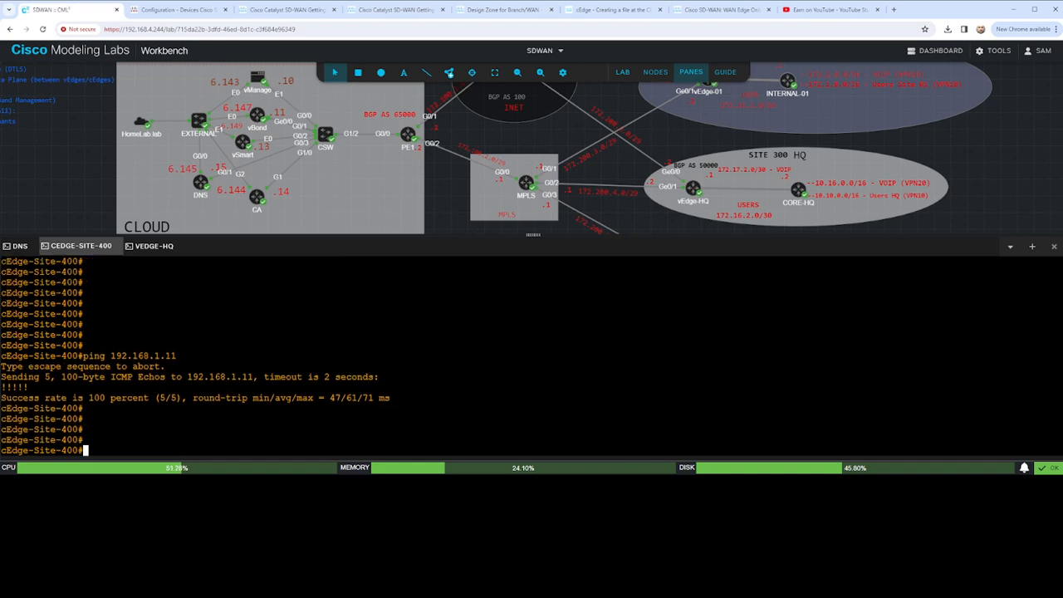
- Open a console session to the CA router in the cloud
right_click(259, 199)
click(297, 298)
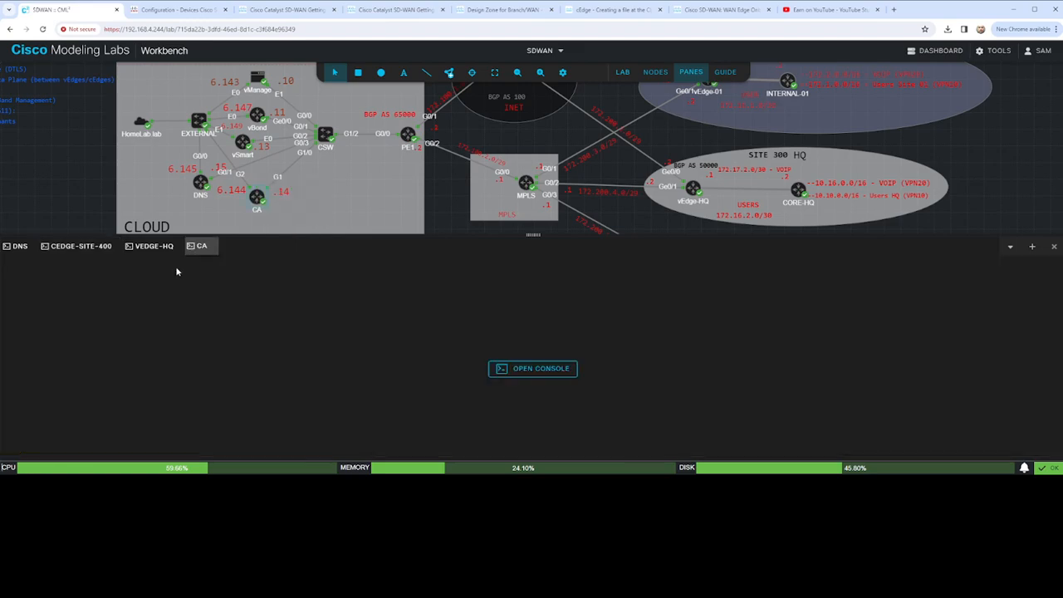
click(531, 369)
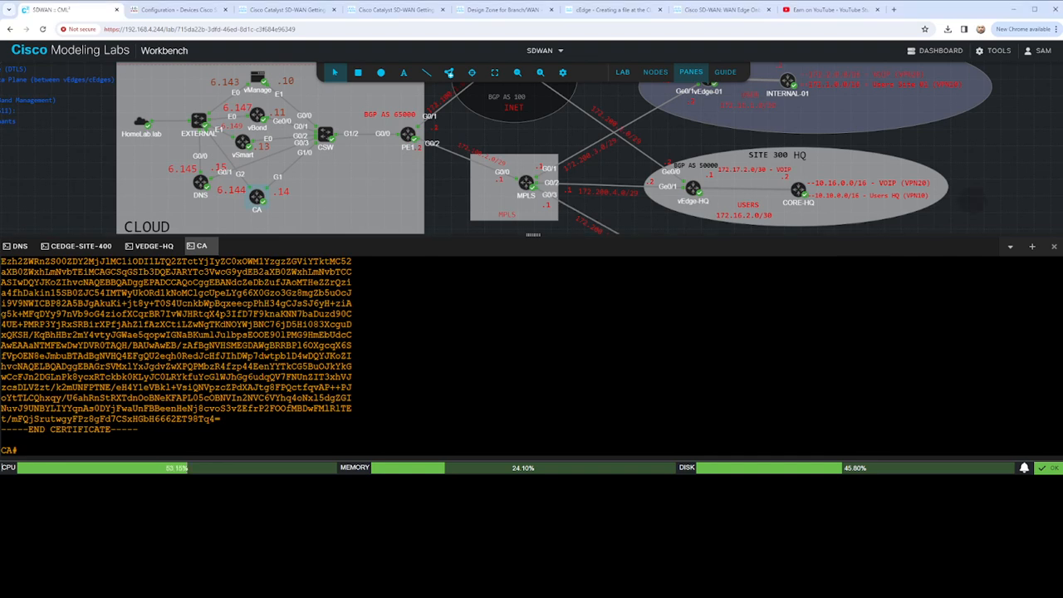
- Enlarge the topology area above the console so the cloud and all remote sites can be examined together
drag(967, 209, 977, 152)
drag(532, 235, 531, 341)
drag(547, 214, 524, 284)
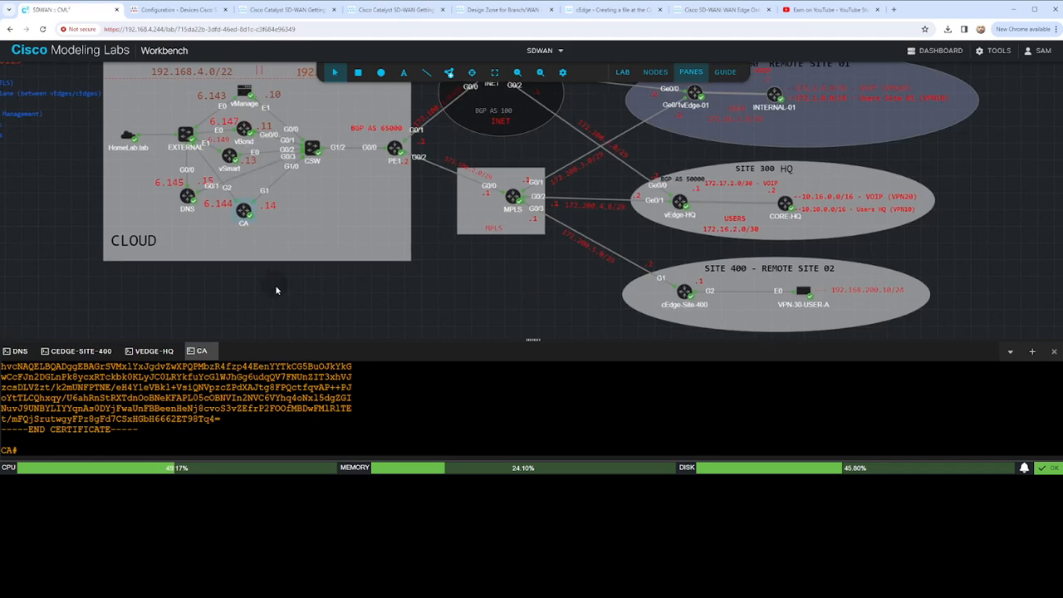
drag(278, 292, 280, 308)
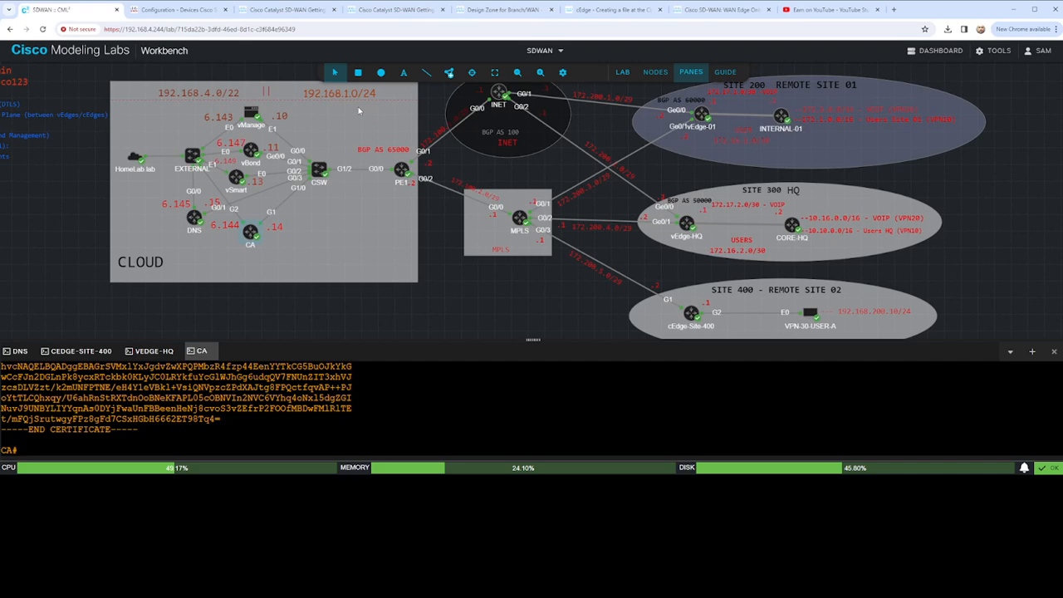